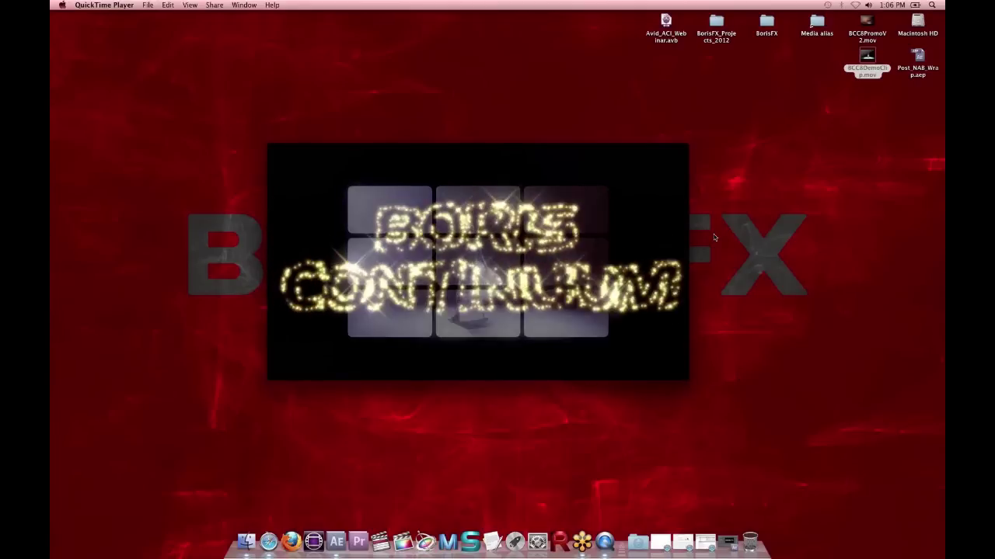
# Rewind BCC8DemoClip.mov to its beginning and close the clip
pyautogui.moveTo(499, 267)
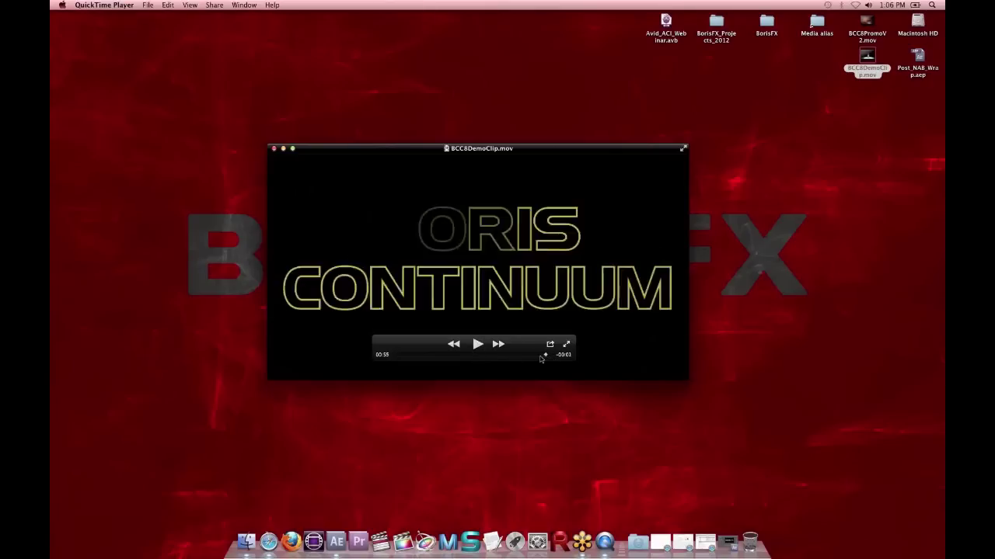
pyautogui.moveTo(543, 355)
pyautogui.mouseDown()
pyautogui.moveTo(393, 359)
pyautogui.moveTo(409, 364)
pyautogui.mouseUp()
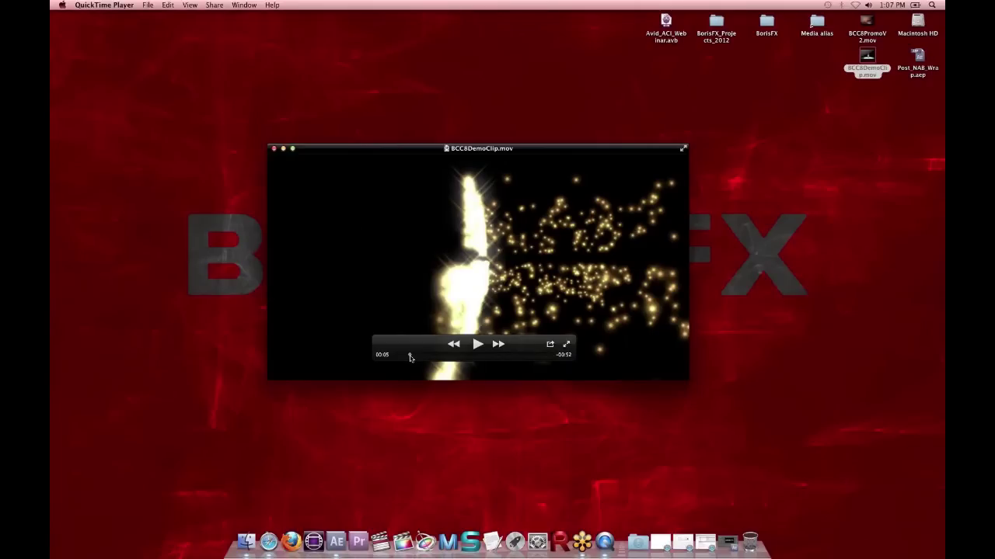
pyautogui.moveTo(410, 358); pyautogui.dragTo(394, 357)
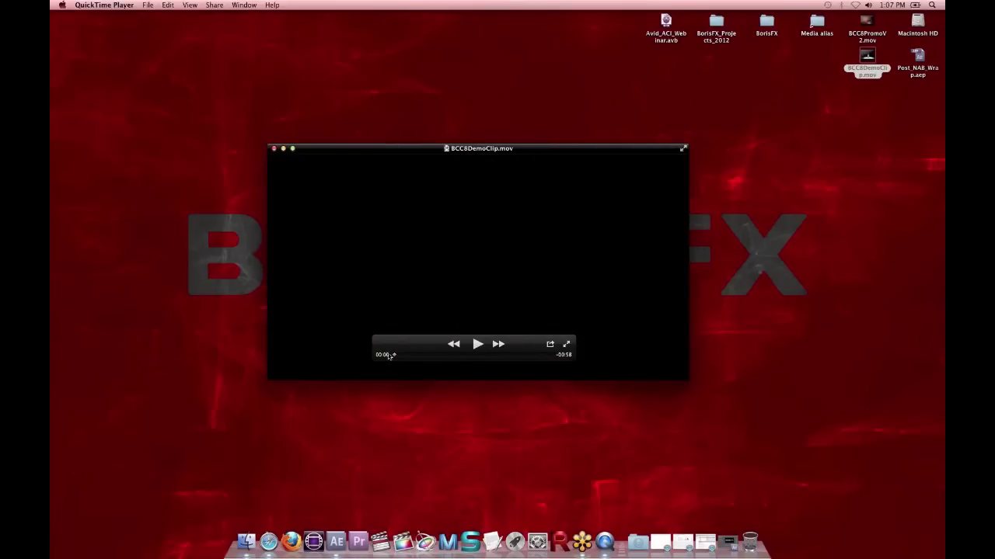
pyautogui.click(273, 149)
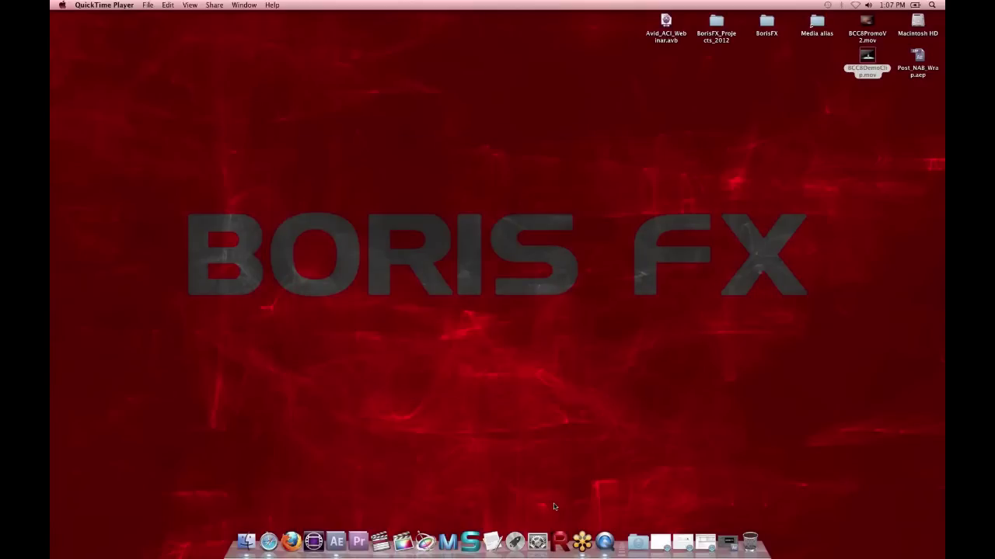
# Switch to After Effects and play a preview of the "title with sparkles" composition
pyautogui.click(337, 543)
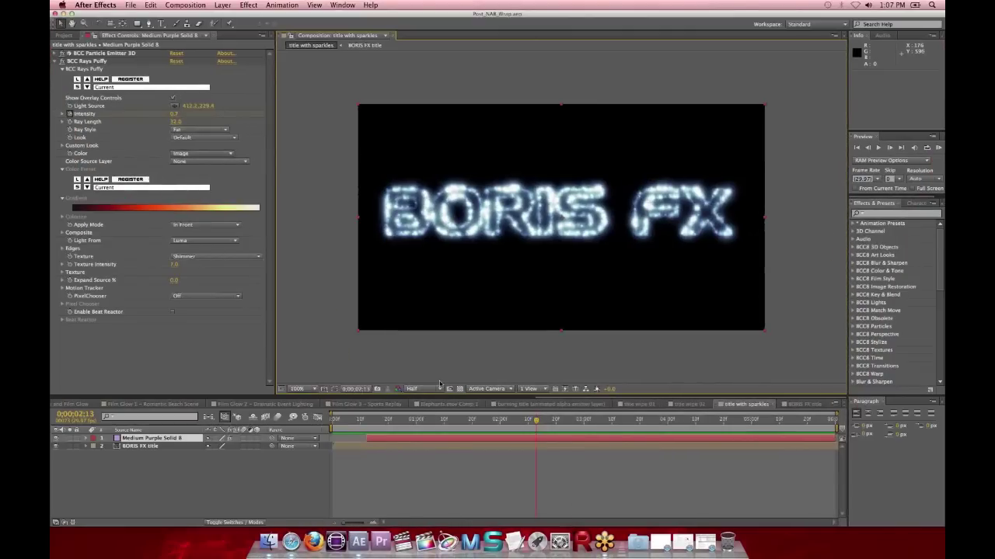
pyautogui.click(939, 149)
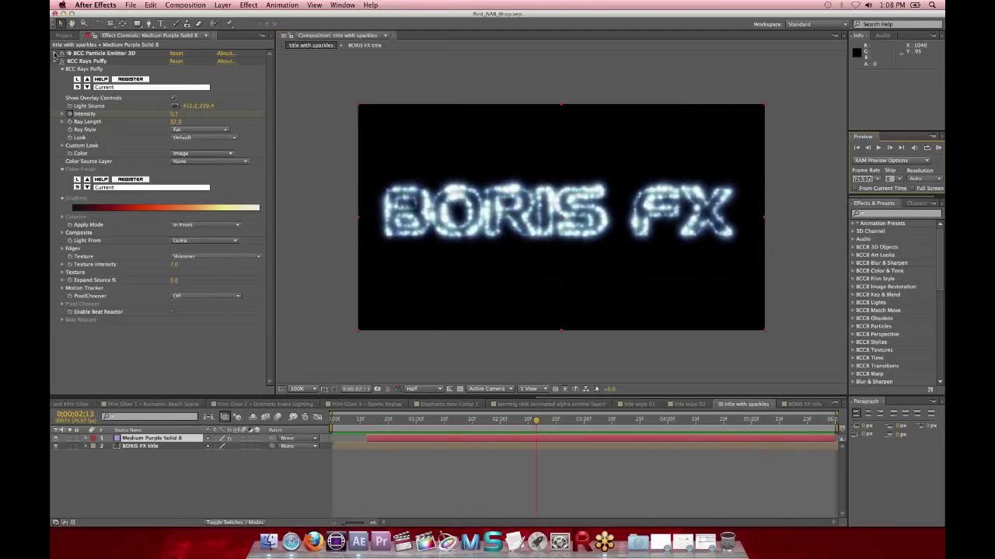
pyautogui.press('space')
# Expand the BCC Particle Emitter 3D settings and scrub the sparkle title animation back to 0;00;02;11
pyautogui.click(55, 54)
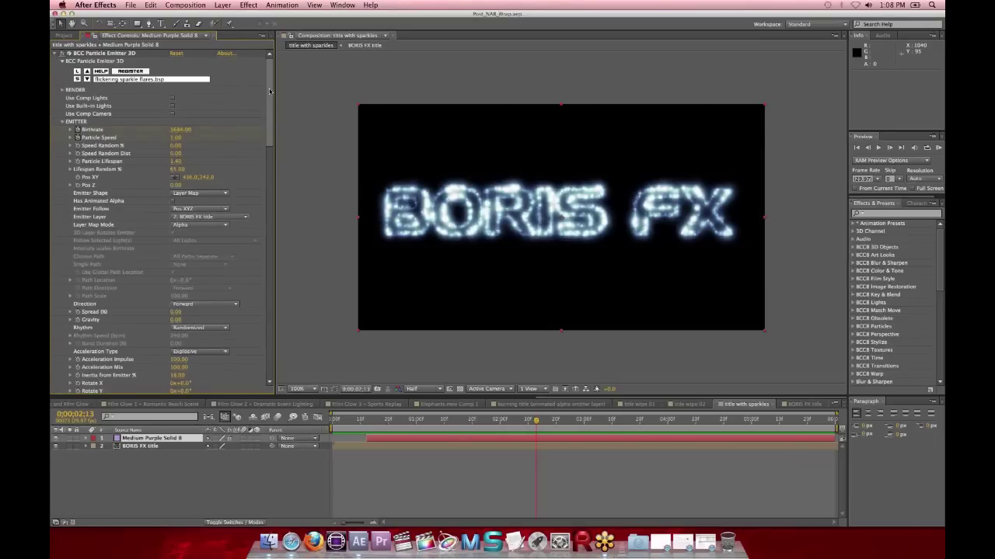
pyautogui.moveTo(269, 92); pyautogui.dragTo(267, 68)
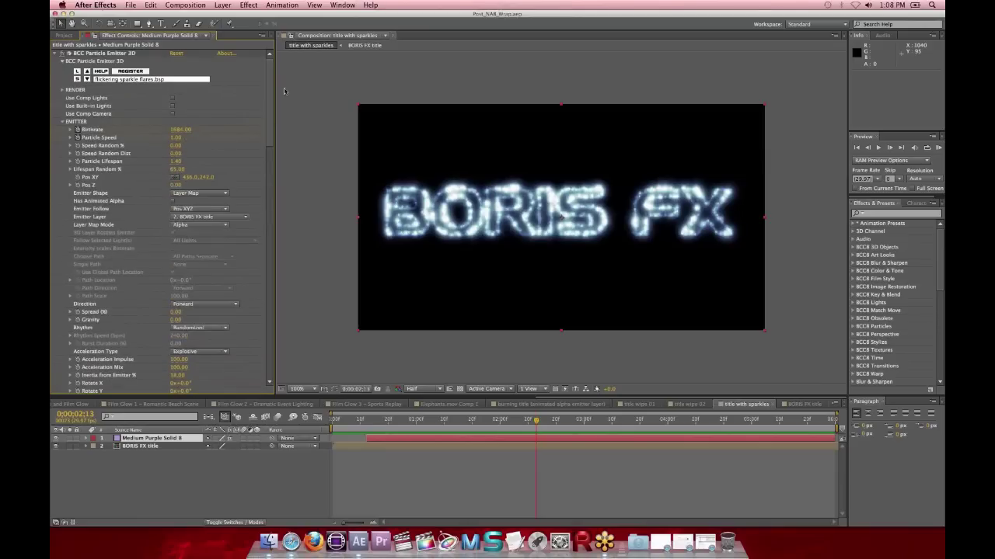
pyautogui.click(704, 421)
pyautogui.moveTo(709, 424); pyautogui.dragTo(530, 424)
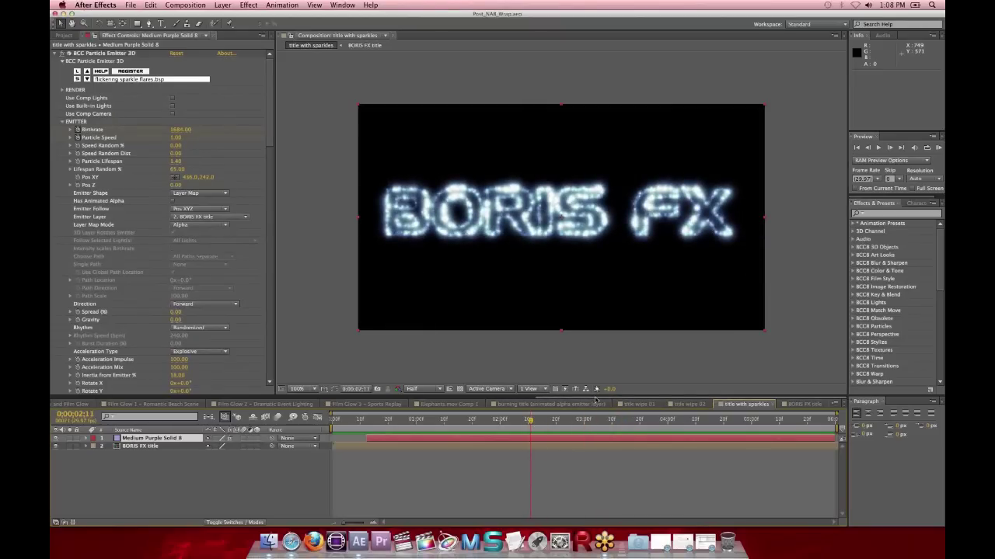
# Open the Stage Light 1 composition and scrub through its opening to 0:00:01:05
pyautogui.moveTo(595, 400); pyautogui.dragTo(90, 404)
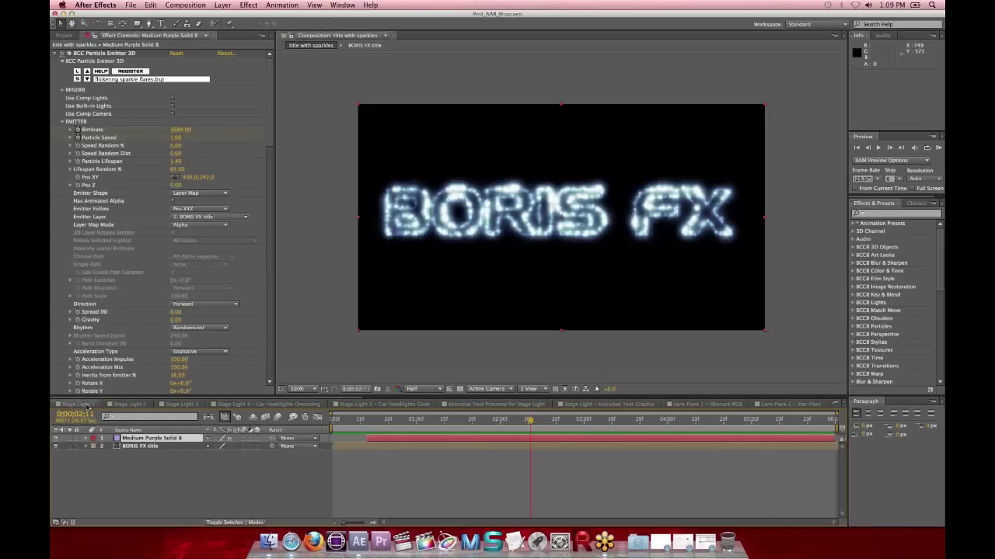
pyautogui.click(89, 405)
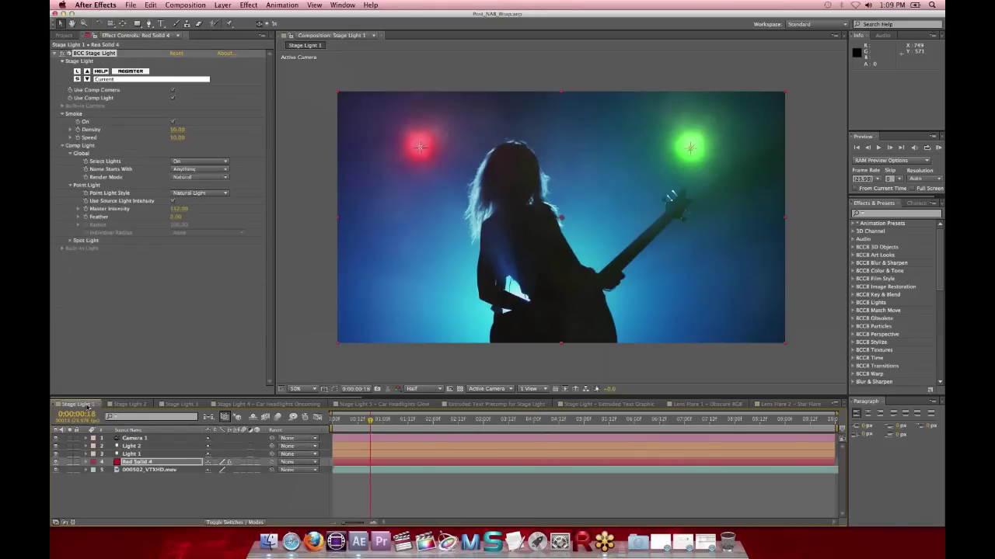
pyautogui.click(361, 424)
pyautogui.moveTo(348, 424); pyautogui.dragTo(393, 420)
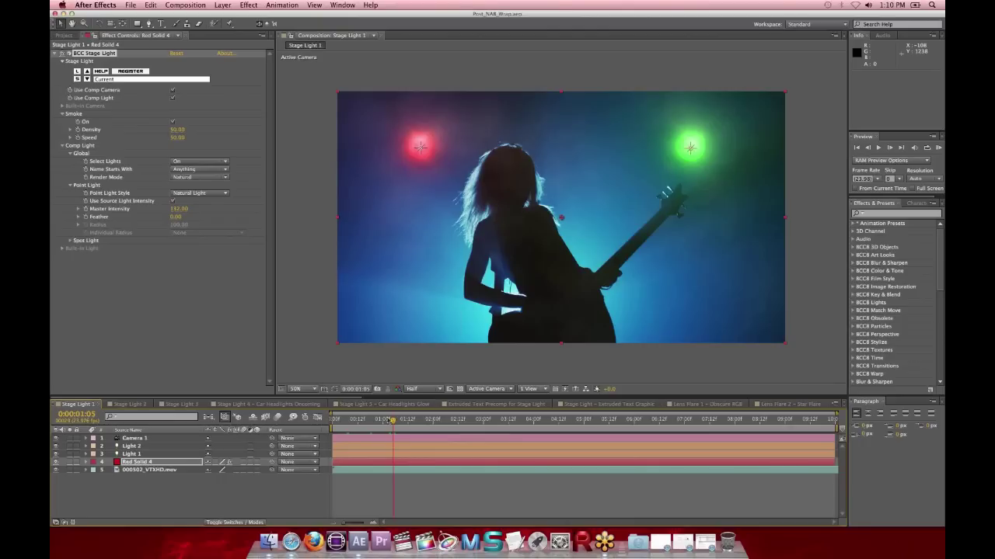
# Hide the Red Solid 4 layer and scrub the original guitarist footage without the effect to 0:00:01:16
pyautogui.click(54, 463)
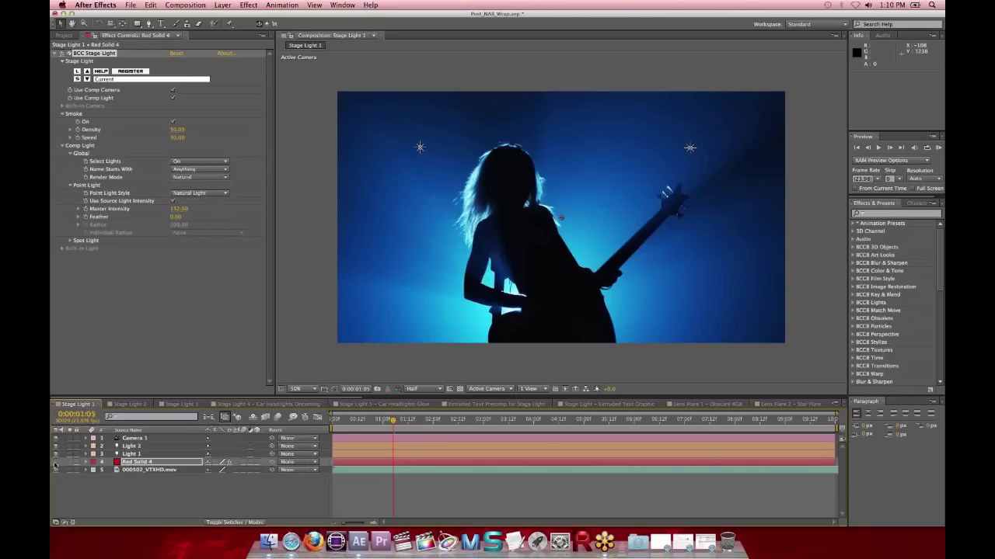
pyautogui.press('space')
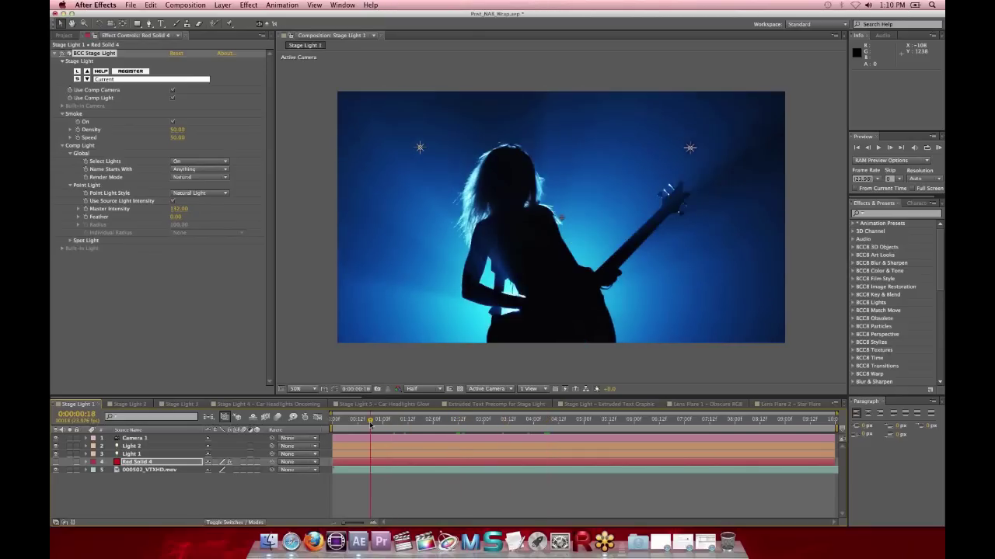
pyautogui.click(474, 420)
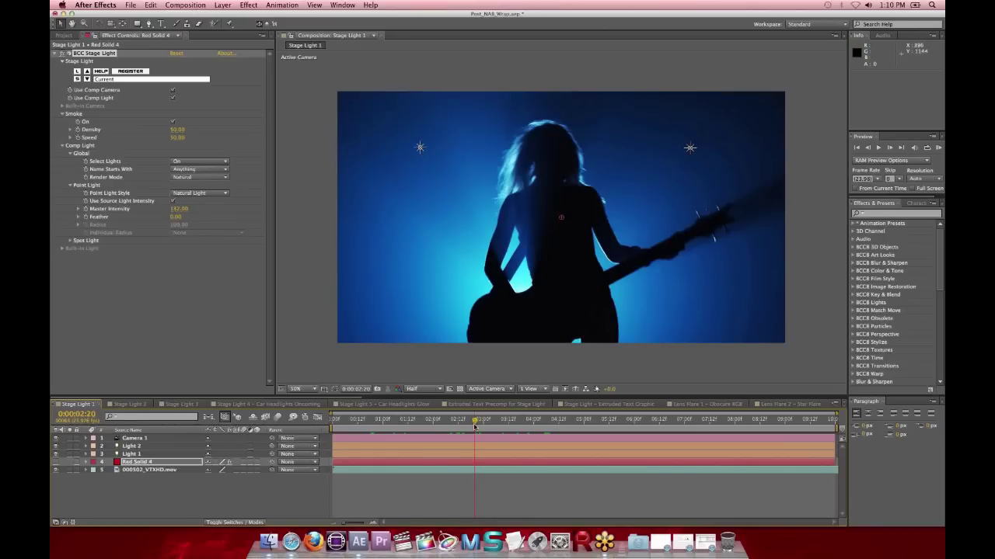
pyautogui.moveTo(455, 420); pyautogui.dragTo(417, 425)
# Examine the Stage Light 1 layers by selecting Red Solid 4, Light 1, Light 2 and Camera 1 in turn
pyautogui.click(143, 464)
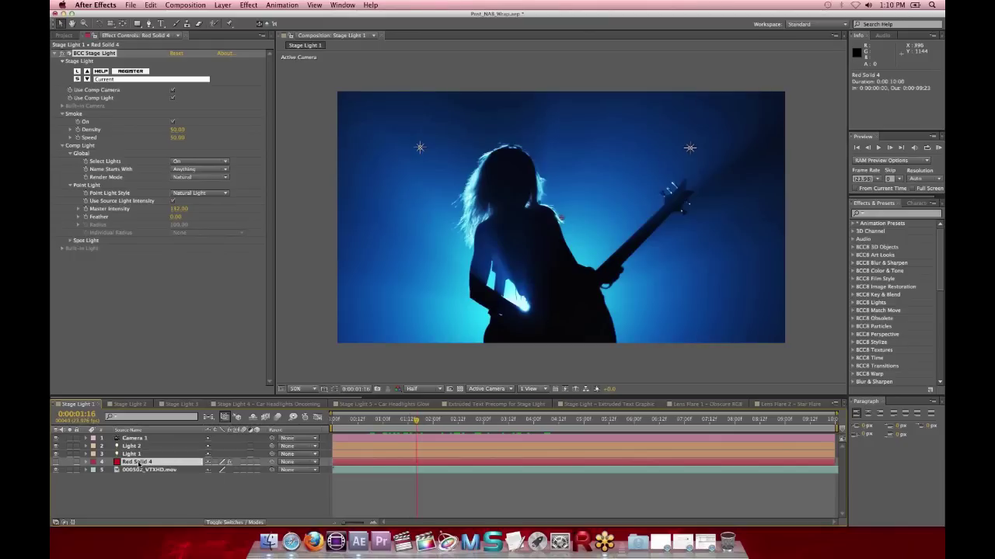
pyautogui.click(131, 454)
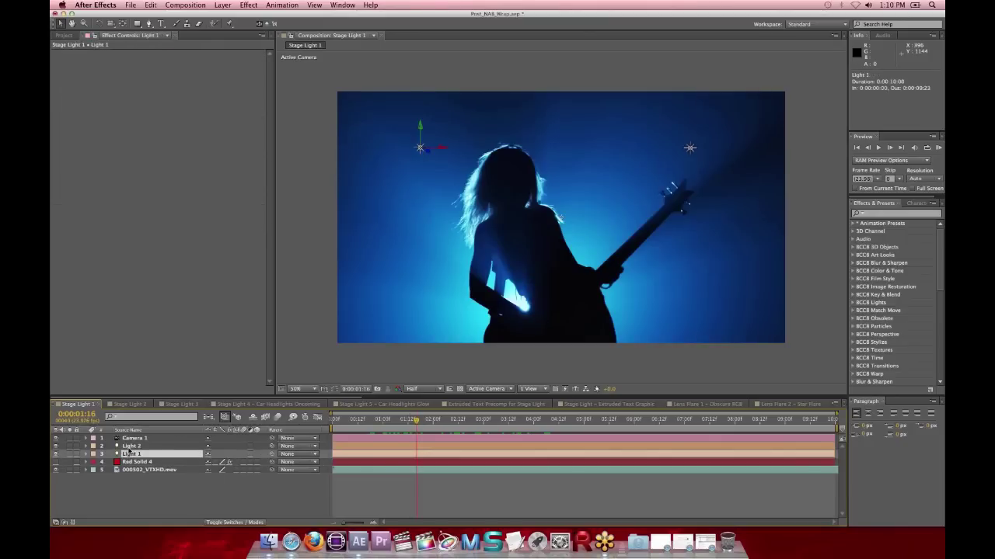
pyautogui.click(131, 447)
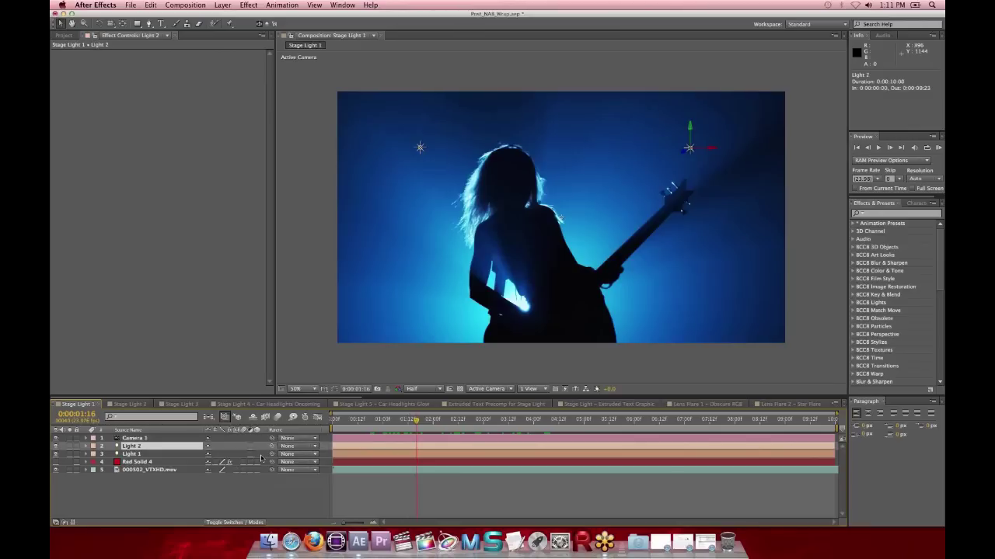
pyautogui.click(139, 440)
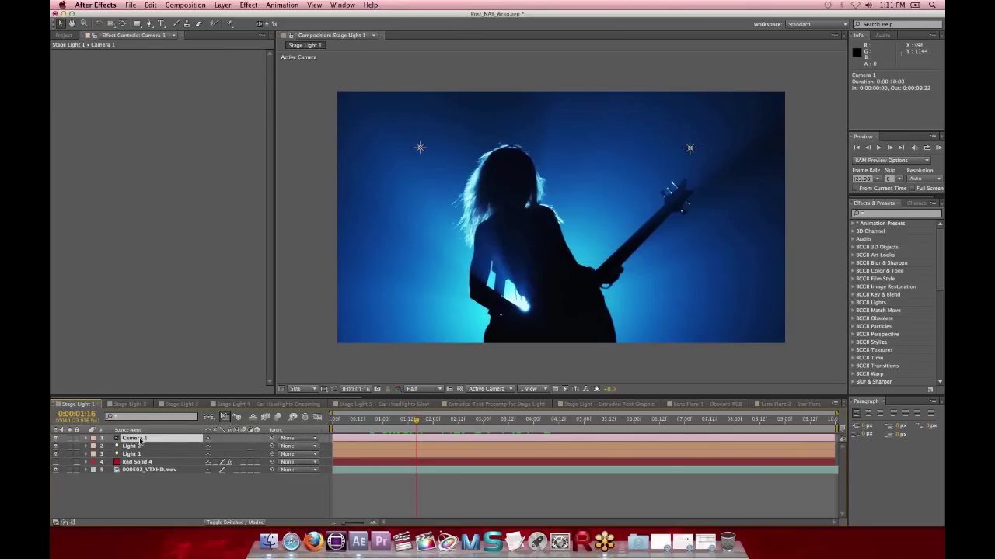
# Show the Red Solid 4 layer, compare the shot with and without it, and select its BCC Stage Light effect
pyautogui.click(137, 463)
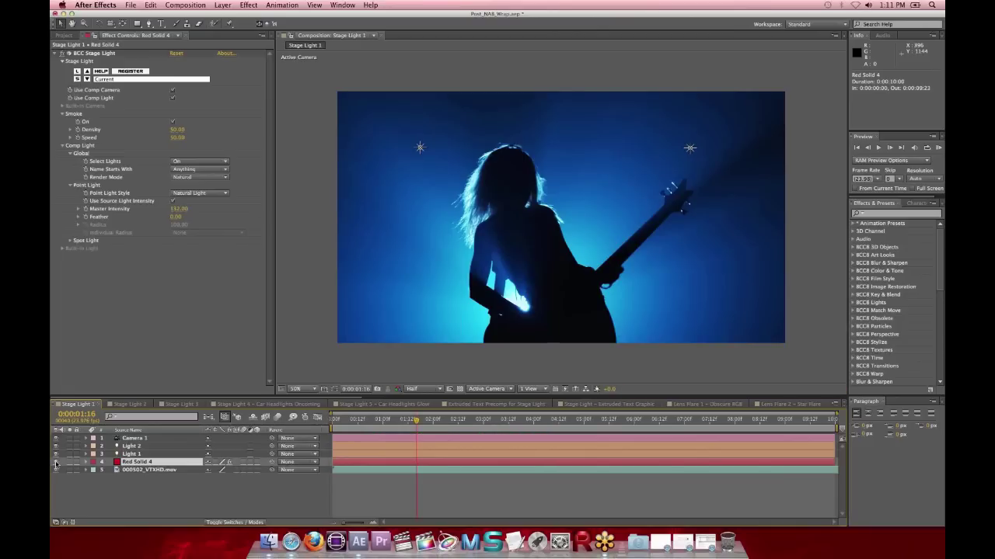
pyautogui.click(55, 462)
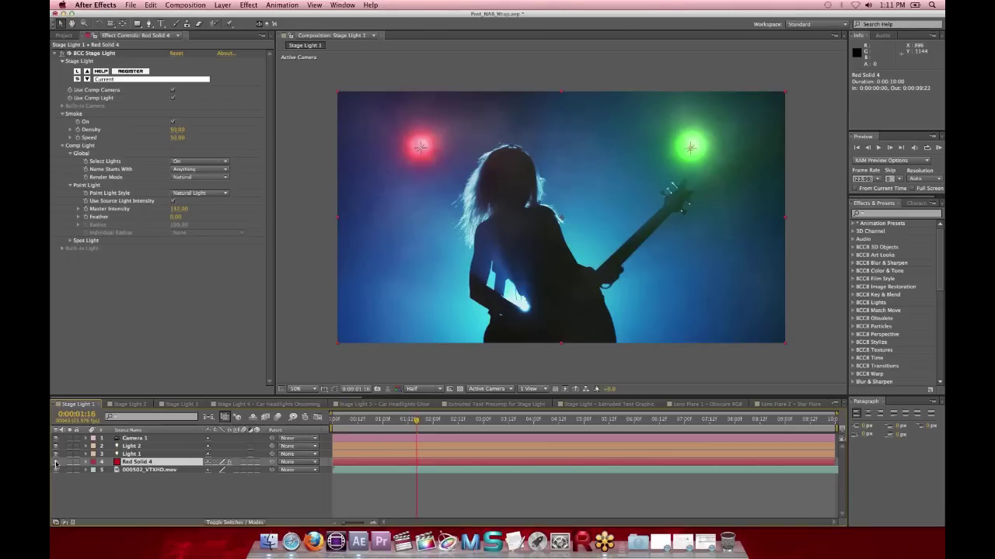
pyautogui.click(55, 462)
pyautogui.click(56, 462)
pyautogui.click(104, 53)
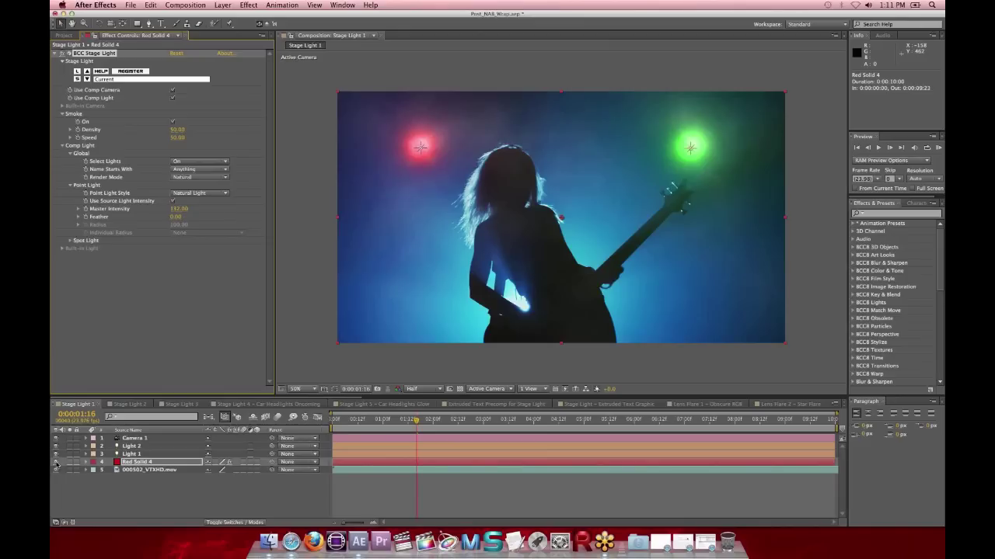
# Check the footage layer, then switch the smoke of Red Solid 4's BCC Stage Light off and on to compare
pyautogui.click(168, 472)
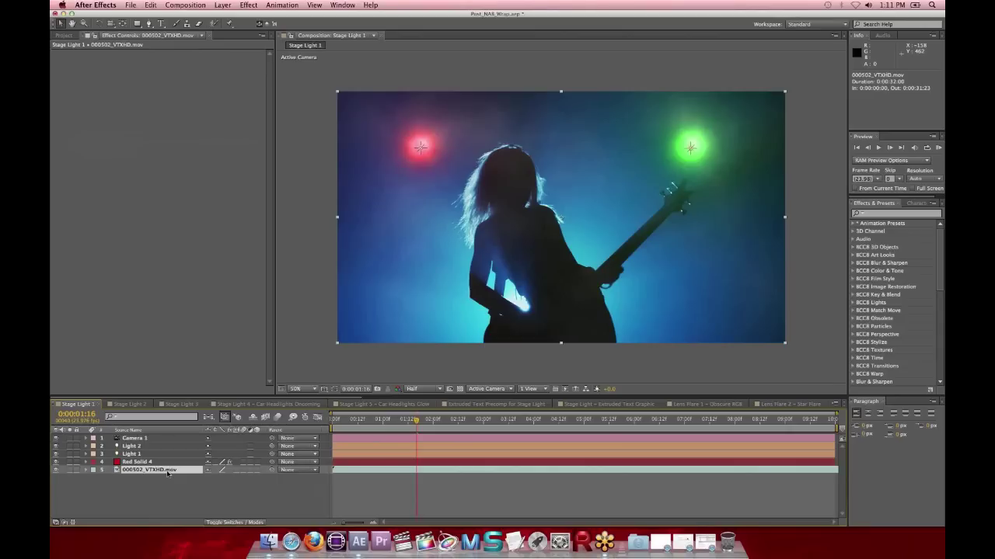
pyautogui.click(155, 464)
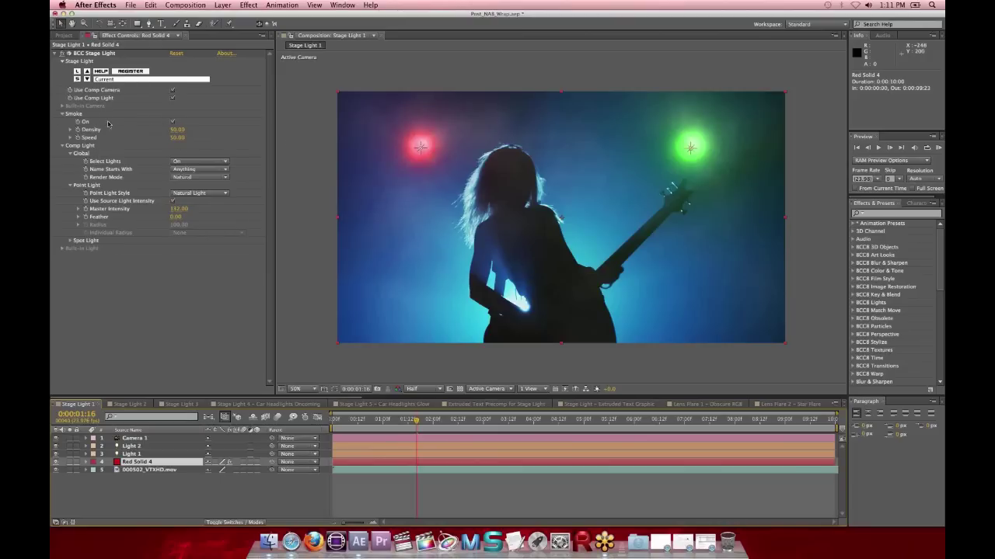
pyautogui.click(172, 122)
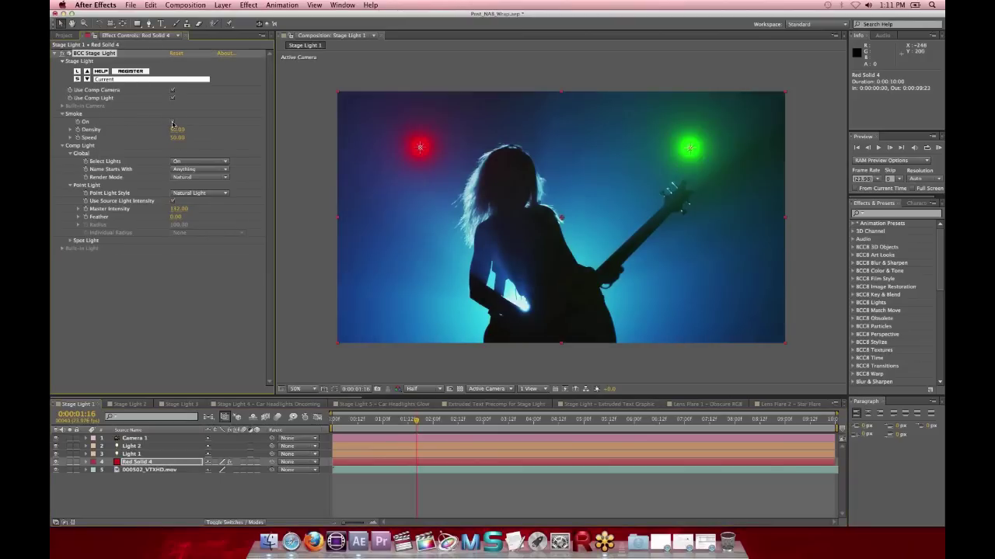
pyautogui.click(173, 122)
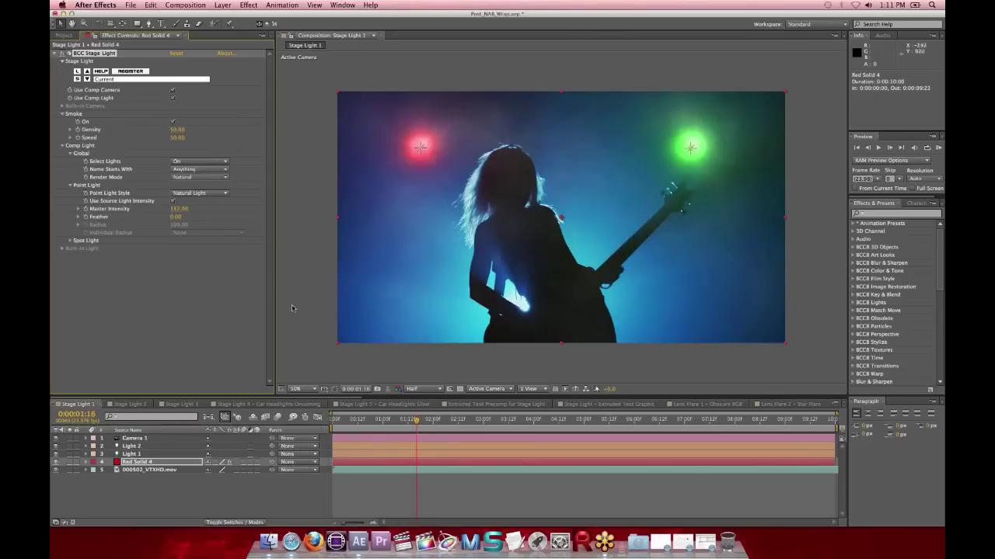
# Inspect the stage lights and smoke at several later frames, returning to about 0:00:01:08
pyautogui.click(500, 425)
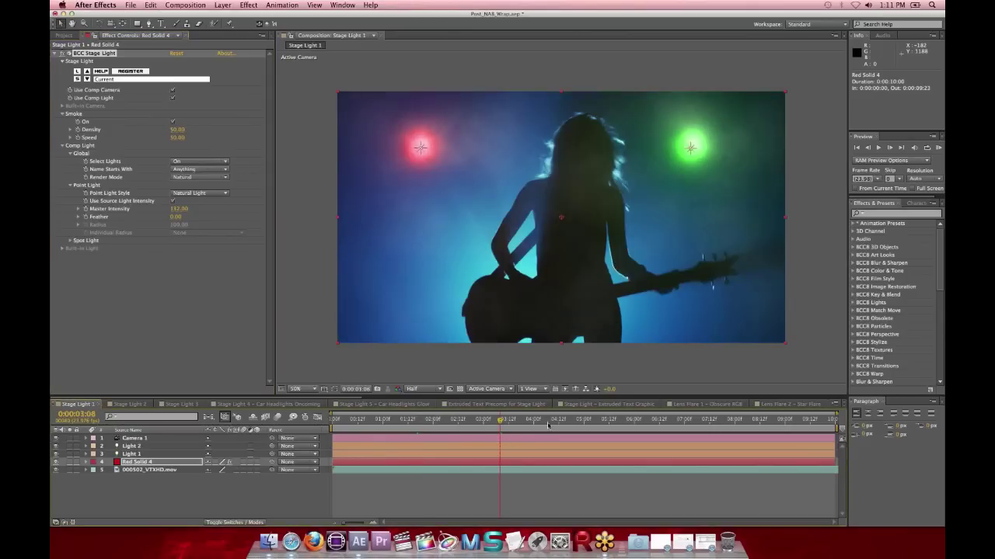
pyautogui.click(563, 421)
pyautogui.click(538, 420)
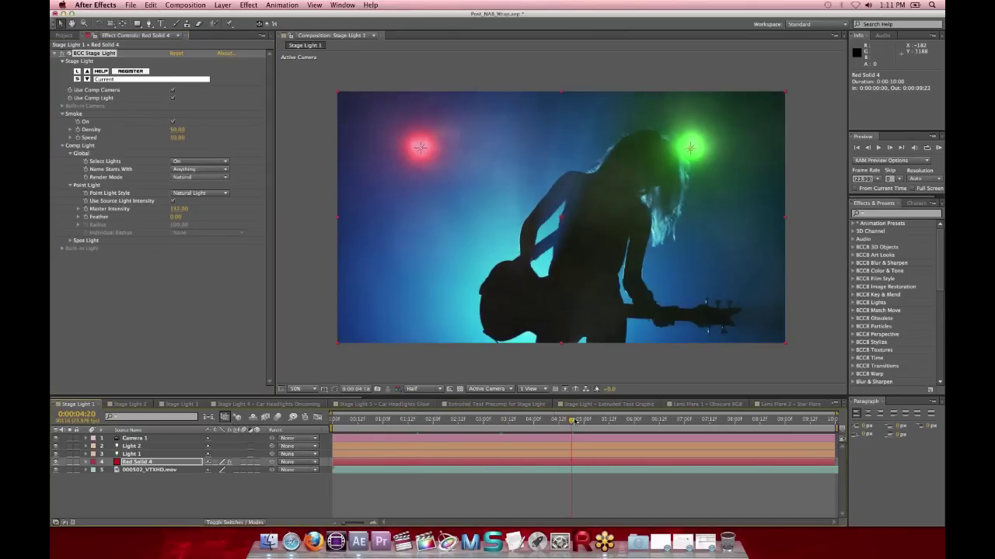
pyautogui.click(401, 420)
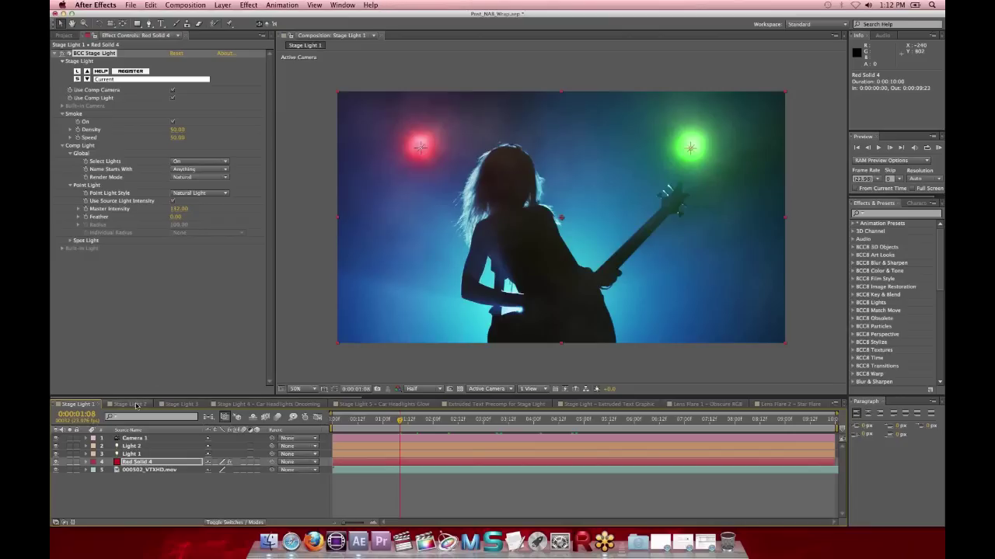
# Open the Stage Light 2 composition and scrub through the lake shot to 0:00:06:00
pyautogui.click(129, 404)
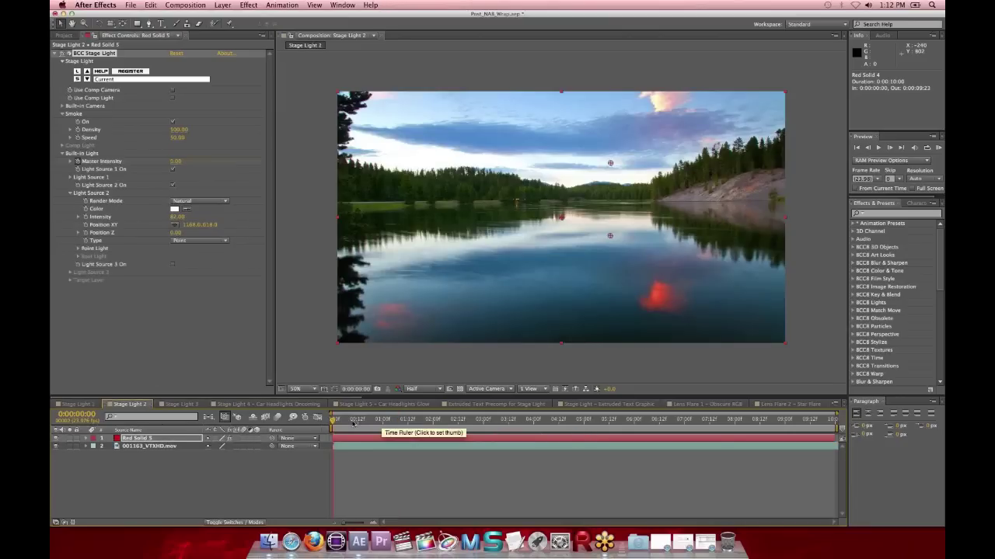
pyautogui.click(238, 366)
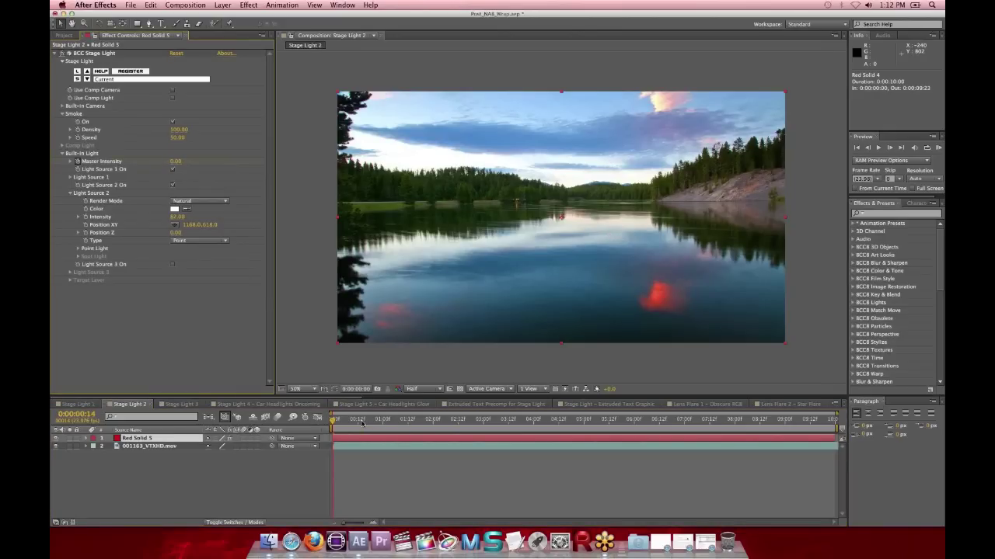
pyautogui.moveTo(362, 424); pyautogui.dragTo(737, 420)
pyautogui.moveTo(608, 420); pyautogui.dragTo(634, 421)
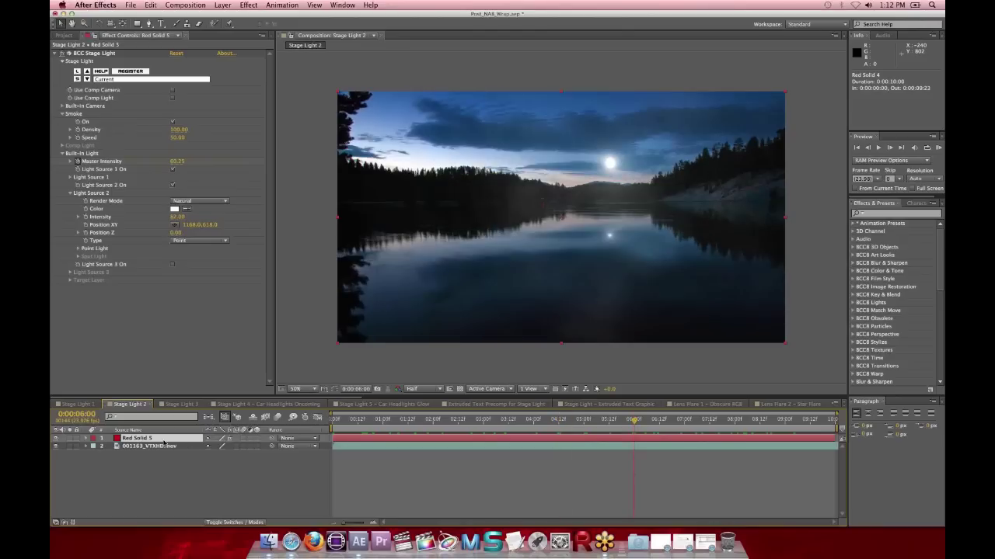
# Compare the lake shot with the Red Solid 5 layer hidden and shown, and scrub the moonlight to 0:00:06:05
pyautogui.click(56, 439)
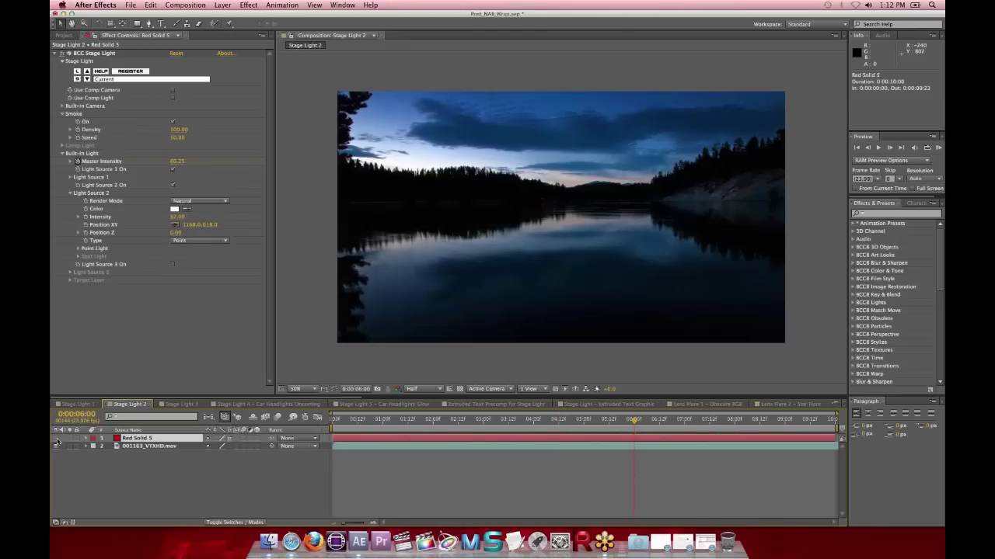
pyautogui.click(56, 439)
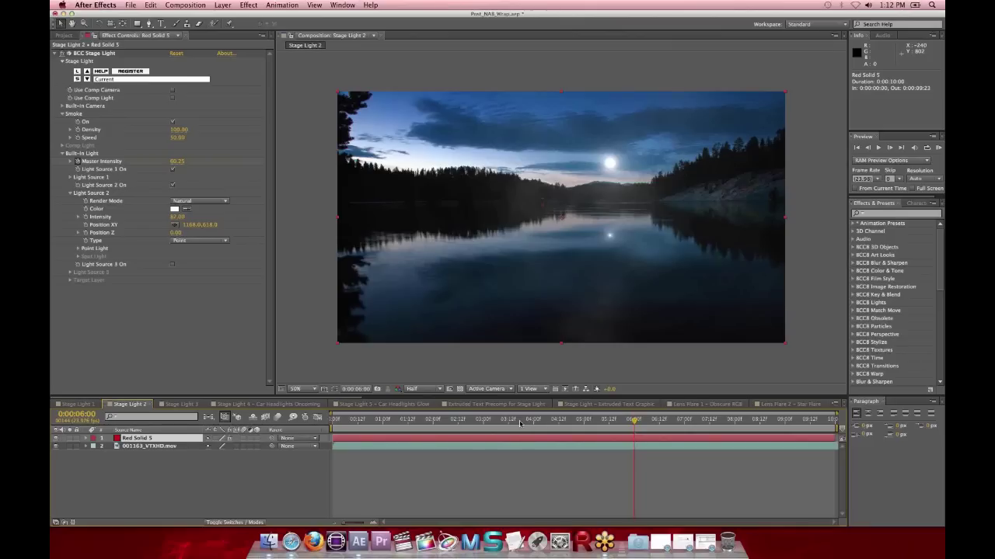
pyautogui.moveTo(521, 422); pyautogui.dragTo(647, 425)
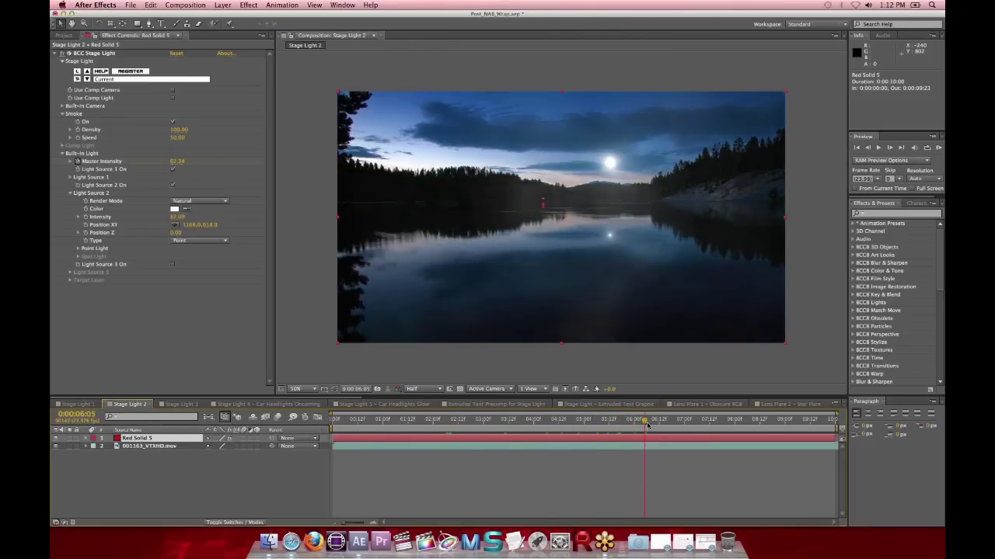
# Move to 0:00:06:19 and hide and show the Red Solid 5 layer to compare the moonlight
pyautogui.click(673, 422)
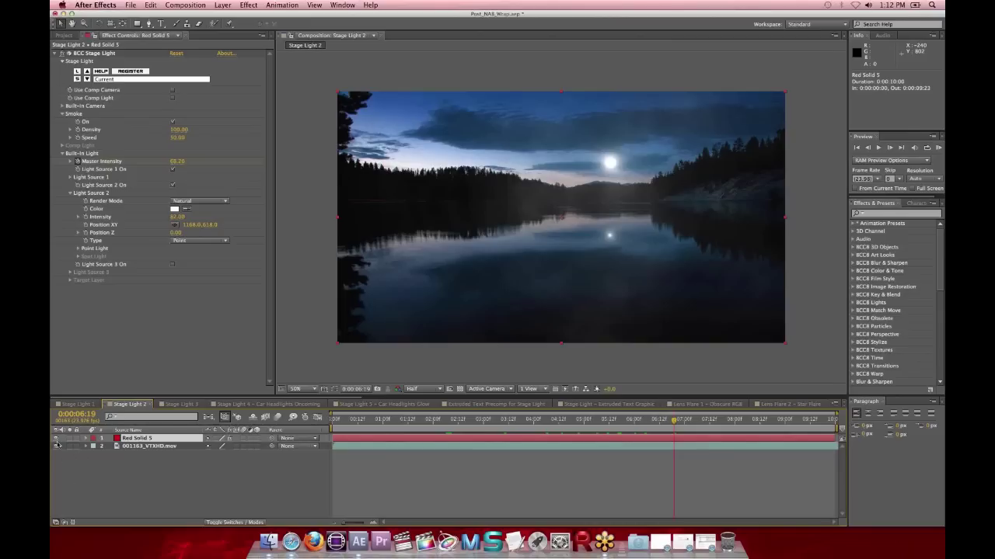
pyautogui.click(56, 439)
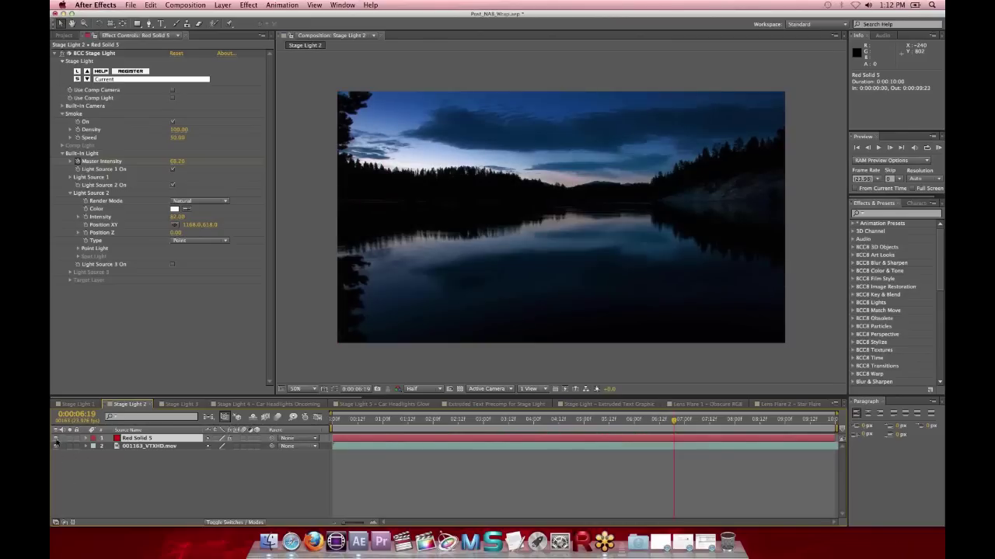
pyautogui.click(56, 439)
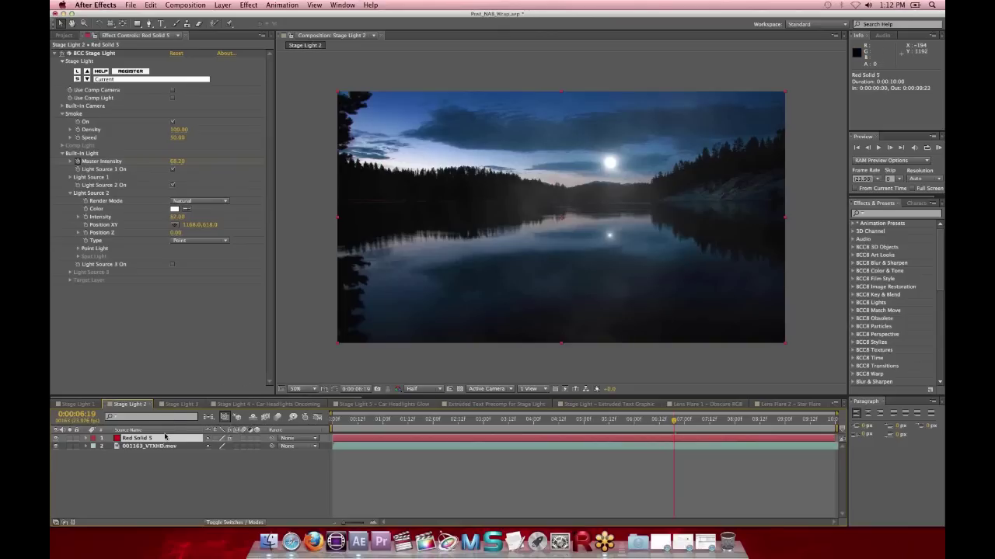
# Reveal Red Solid 5's Master Intensity keyframes, check the shot at its start and end, and scrub back to 0:00:04:11
pyautogui.press('u')
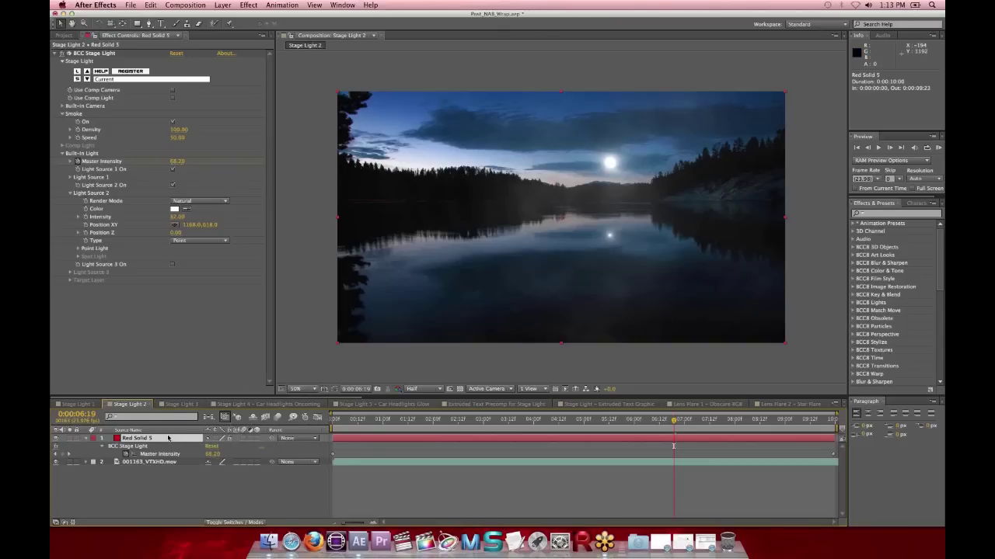
pyautogui.click(334, 423)
pyautogui.click(833, 420)
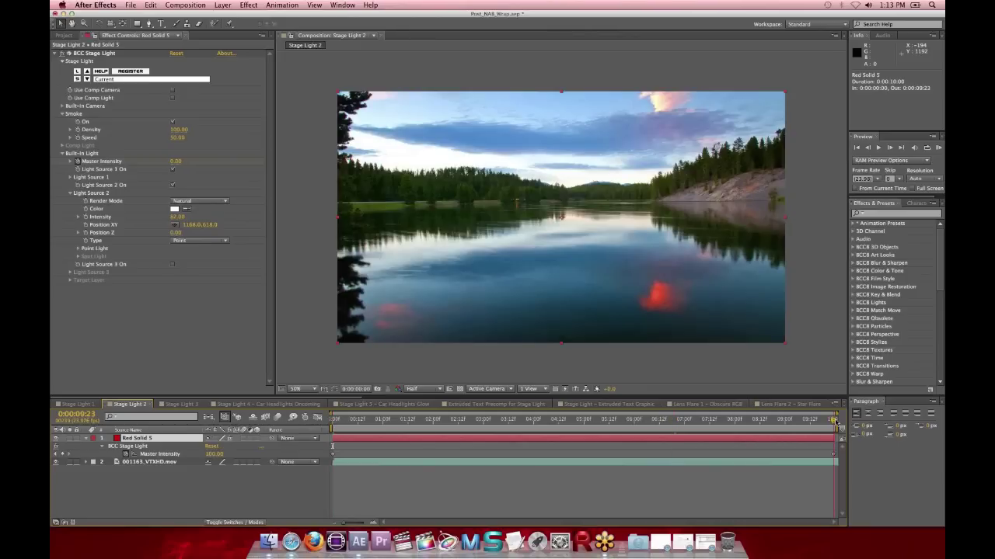
pyautogui.moveTo(752, 421); pyautogui.dragTo(675, 420)
pyautogui.moveTo(597, 422); pyautogui.dragTo(557, 421)
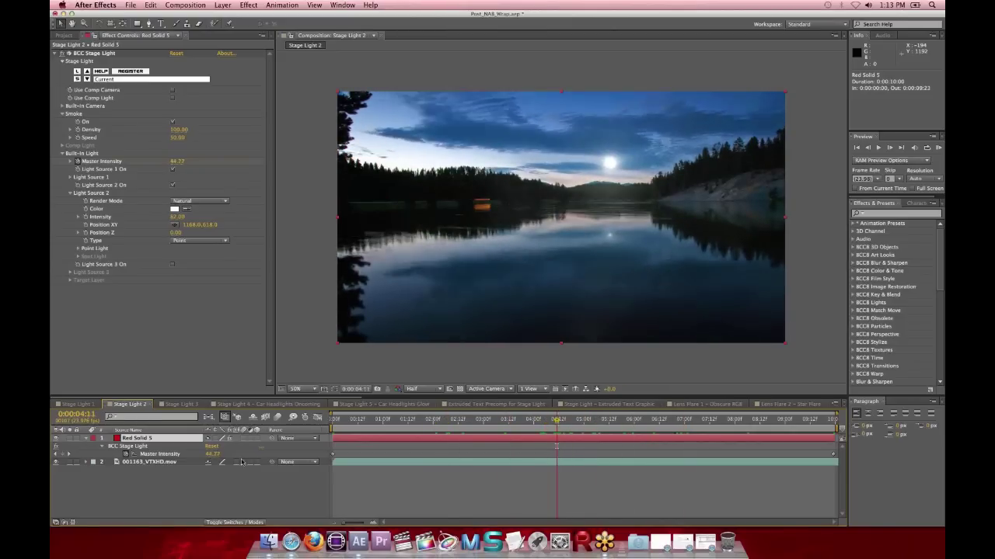
# Check the Light 1 layer in Stage Light 1, then return to Stage Light 2 and select the BCC Stage Light effect
pyautogui.click(90, 405)
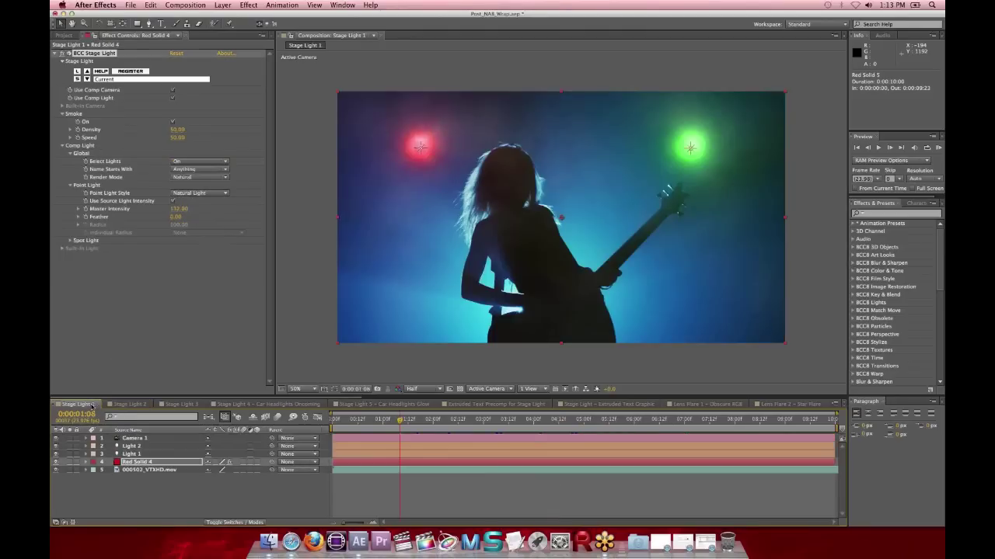
pyautogui.click(131, 454)
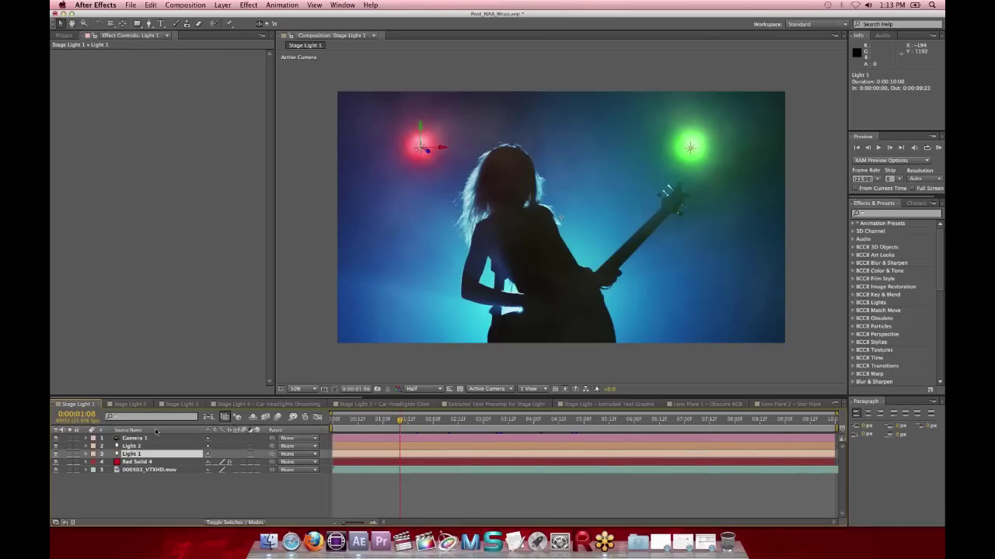
pyautogui.click(130, 404)
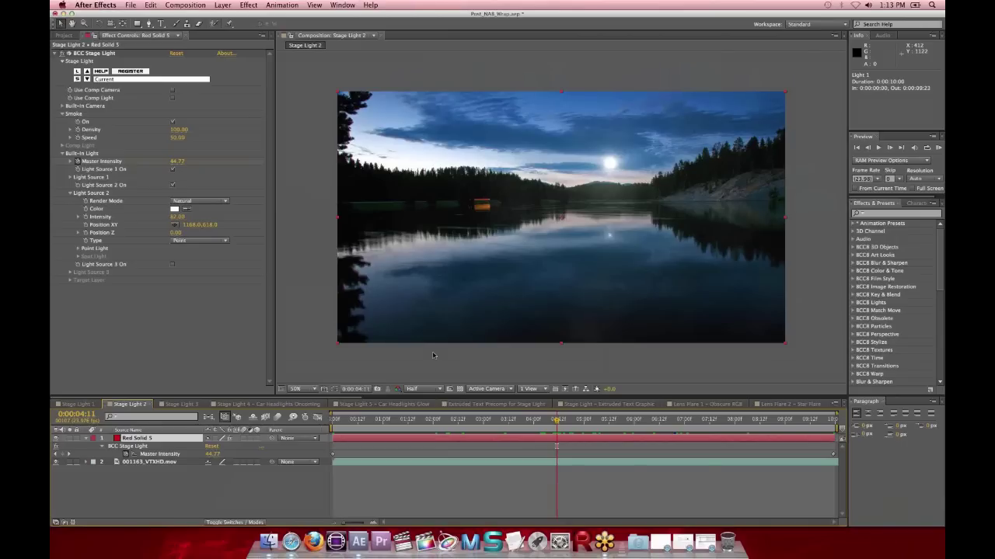
pyautogui.click(110, 53)
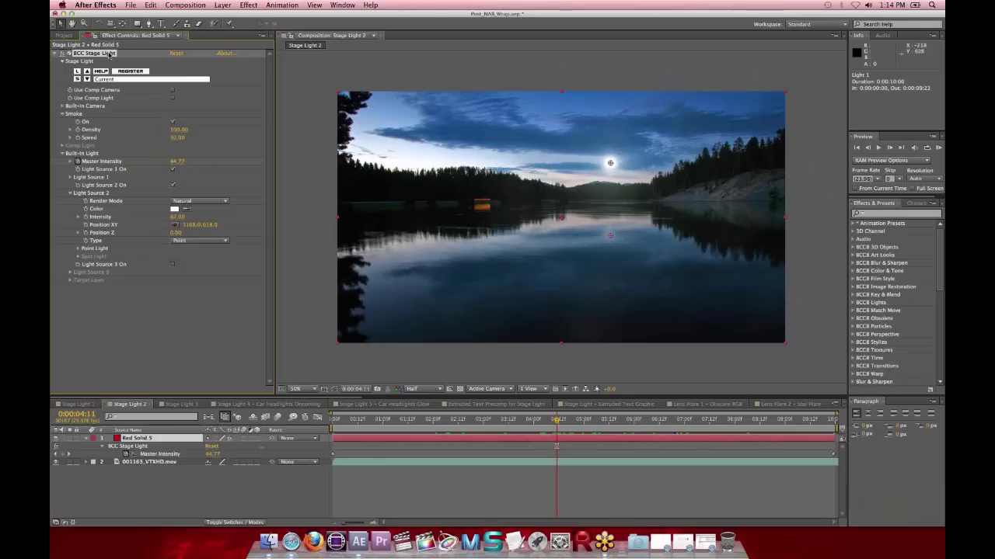
# Open the Stage Light 3 composition, select Light 4, and inspect the spotlights at 0:00:03:07, 0:00:06:17 and 0:00:01:05
pyautogui.click(179, 406)
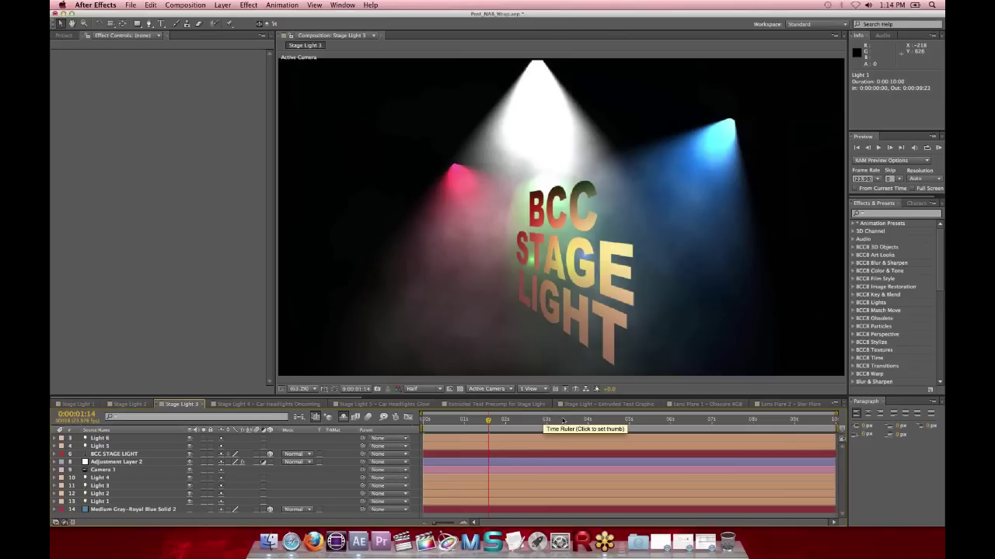
pyautogui.click(111, 479)
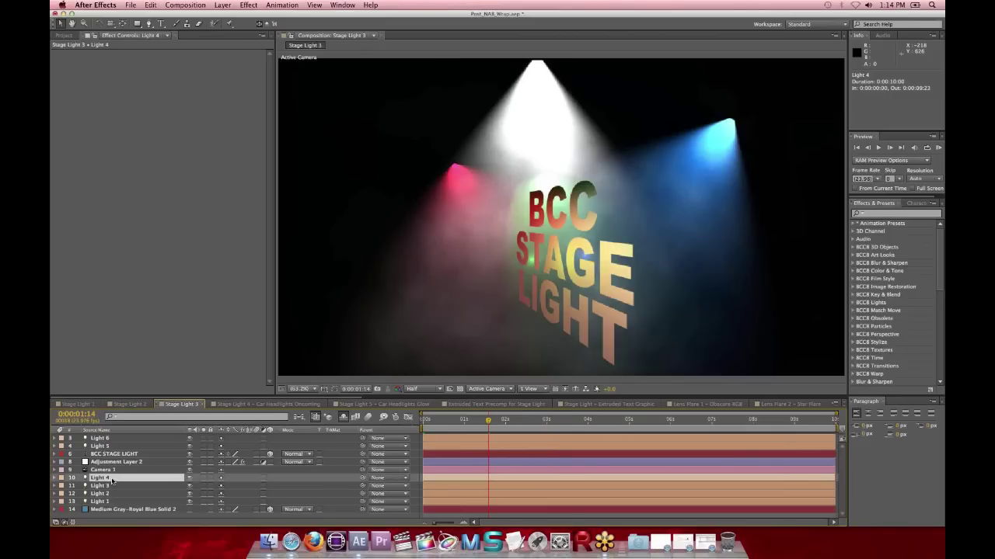
pyautogui.click(548, 420)
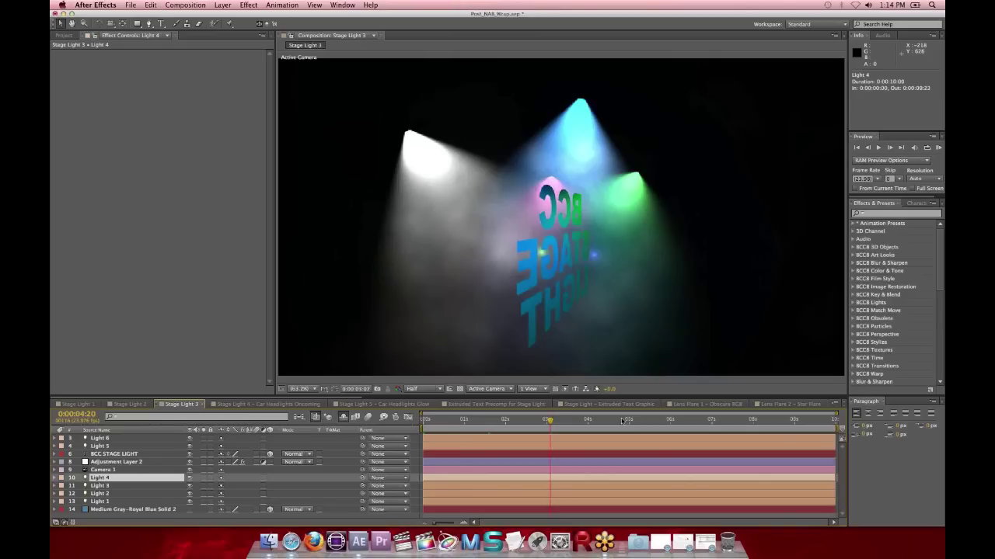
pyautogui.moveTo(623, 420); pyautogui.dragTo(699, 424)
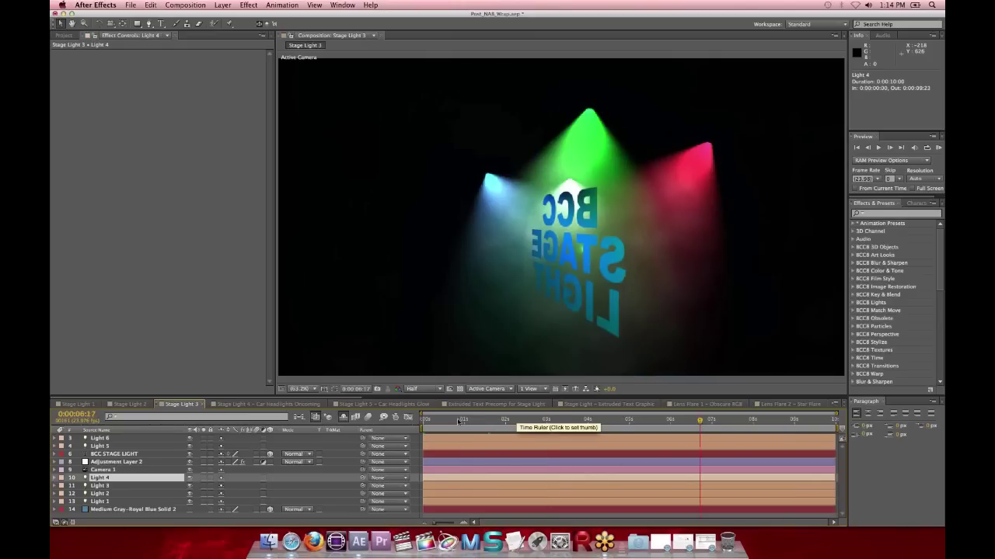
pyautogui.click(472, 421)
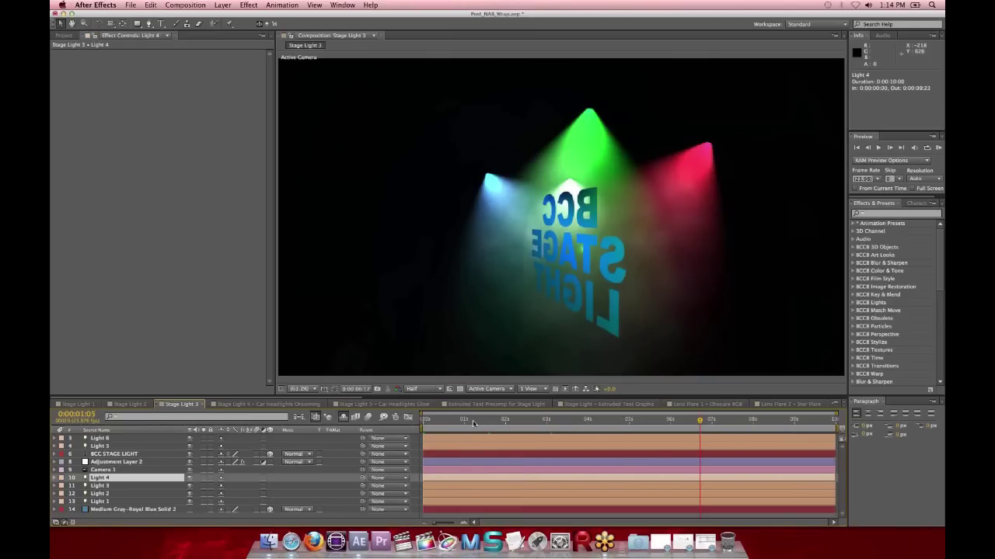
# Open Stage Light 4 – Car Headlights Oncoming and compare it at 0:00:00:22 with Deep Royal Blue Solid 1 hidden and shown
pyautogui.click(251, 405)
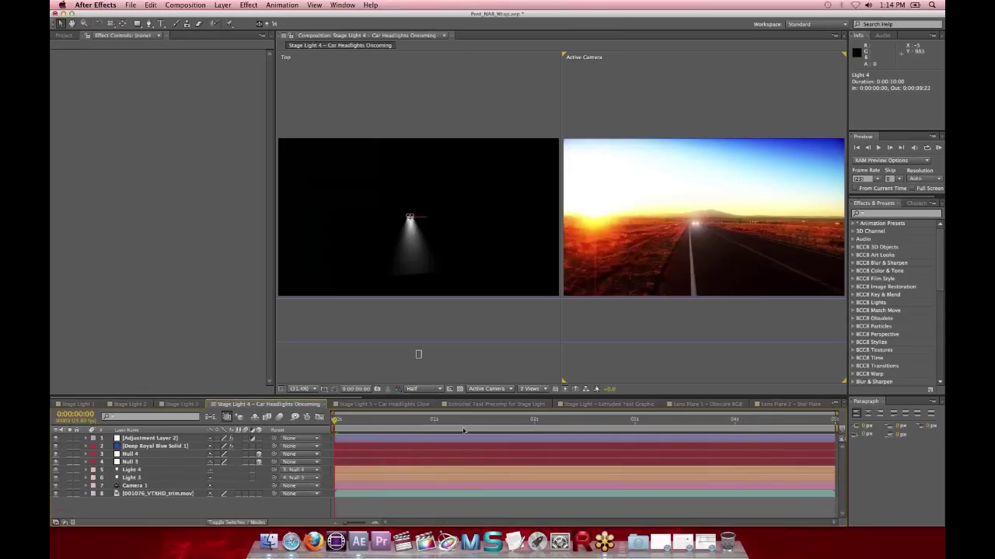
pyautogui.click(420, 422)
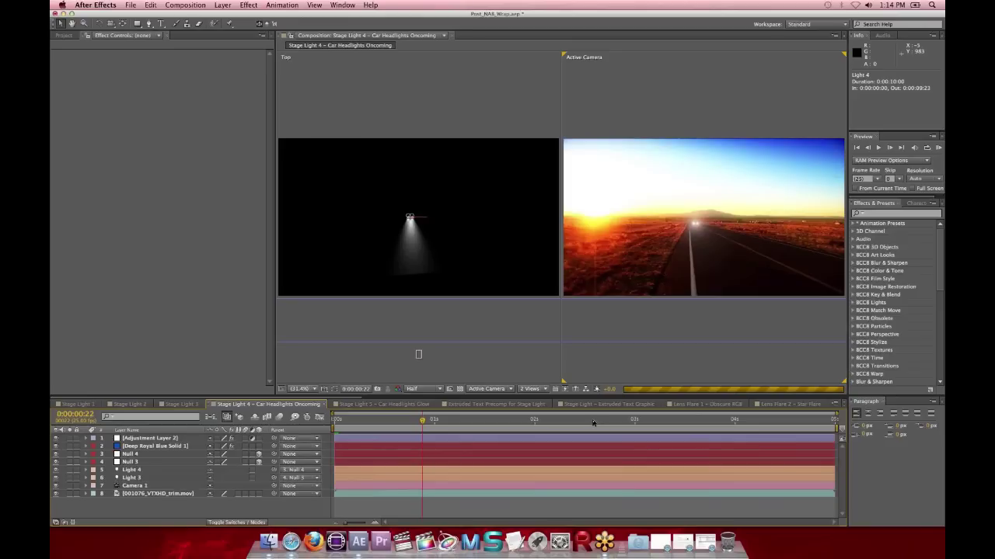
pyautogui.click(138, 448)
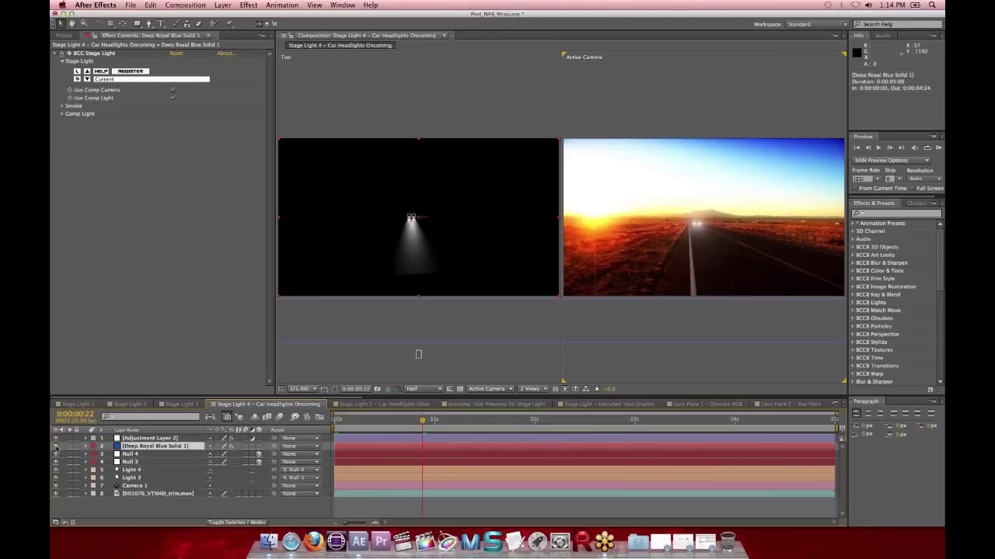
pyautogui.click(56, 449)
pyautogui.click(56, 448)
# Examine the oncoming car's headlights at frames between 0:00:02:15 and 0:00:04:19, finishing at 0:00:03:18
pyautogui.click(593, 422)
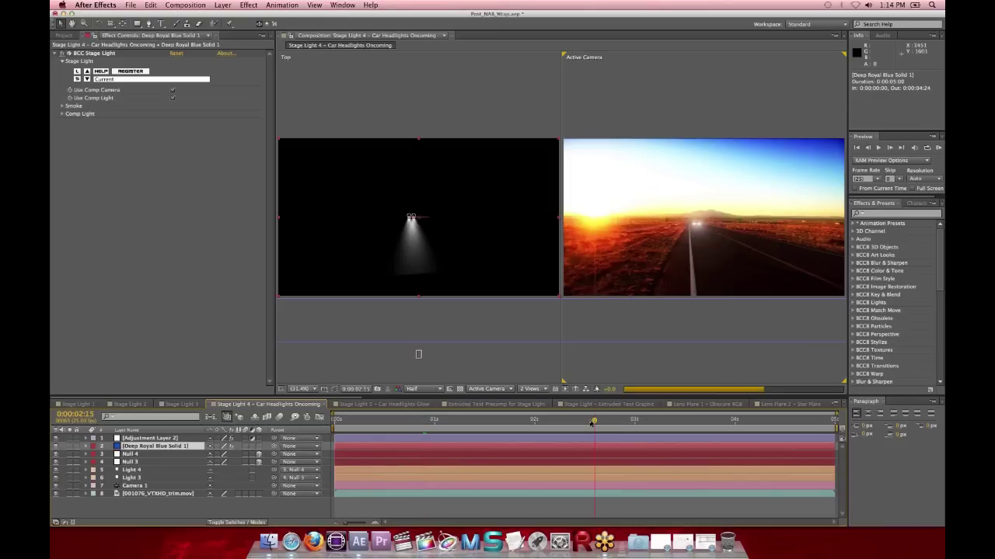
pyautogui.click(708, 424)
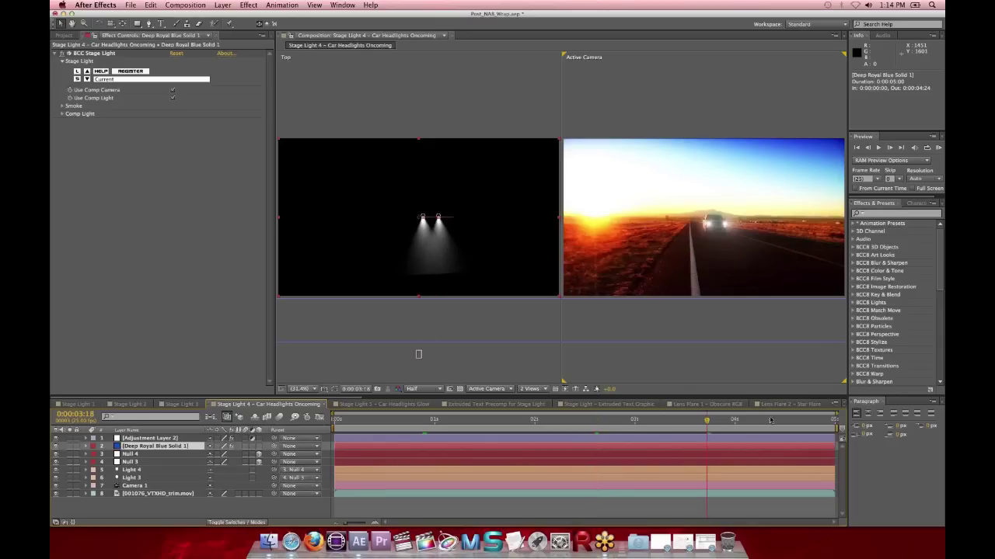
pyautogui.click(779, 422)
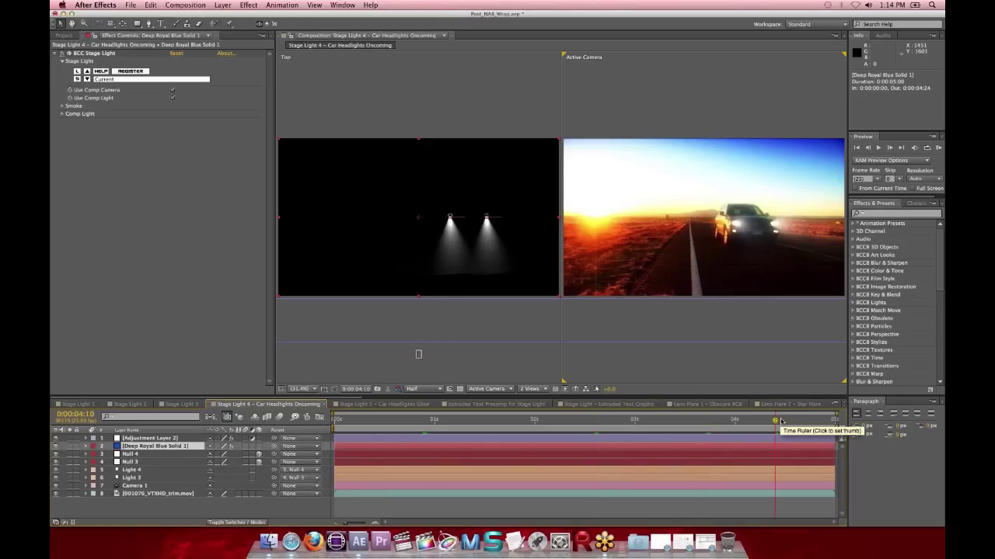
pyautogui.click(811, 422)
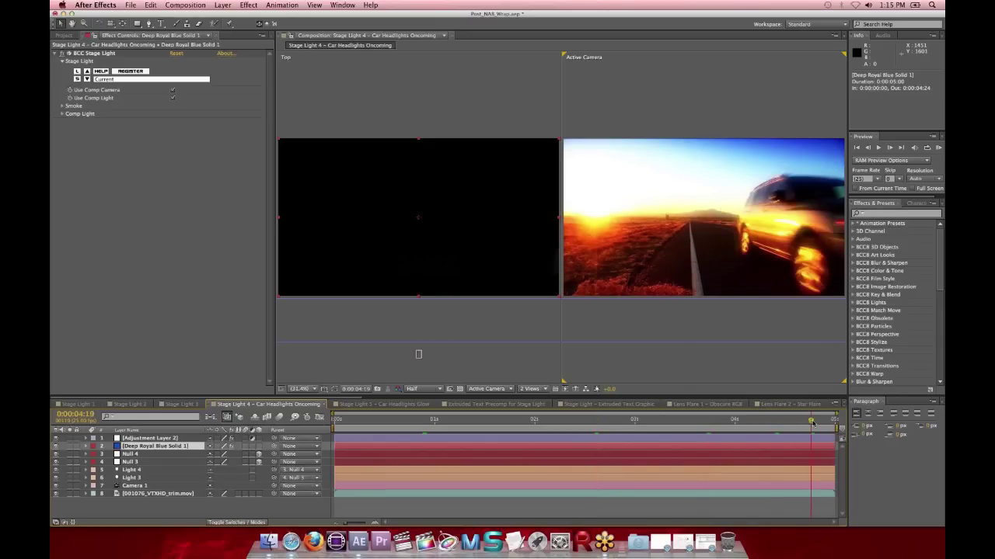
pyautogui.click(751, 419)
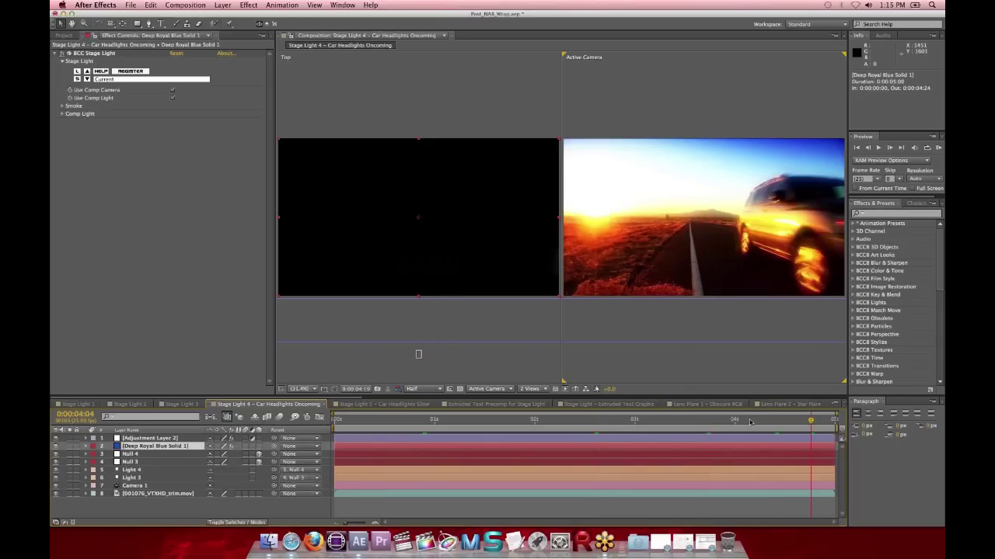
pyautogui.click(686, 422)
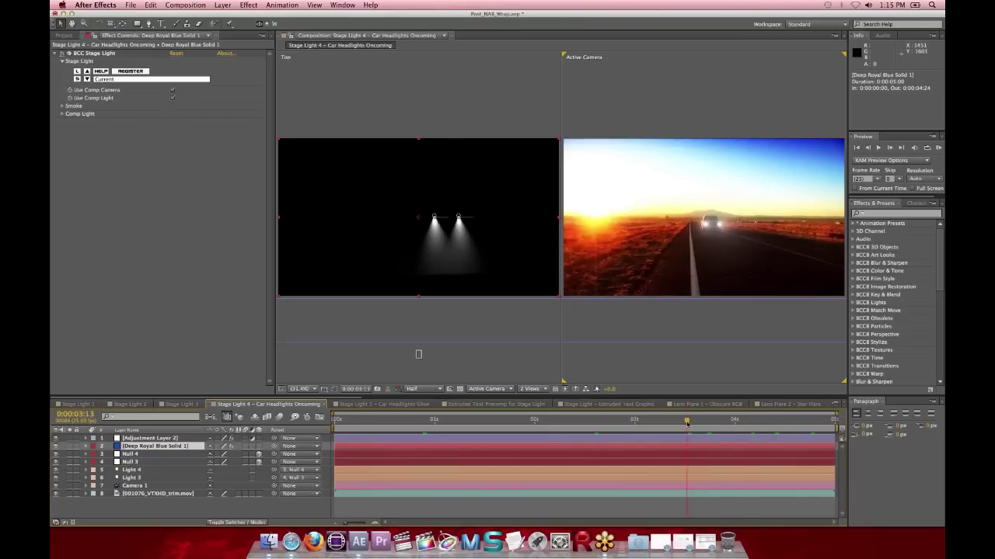
pyautogui.click(645, 422)
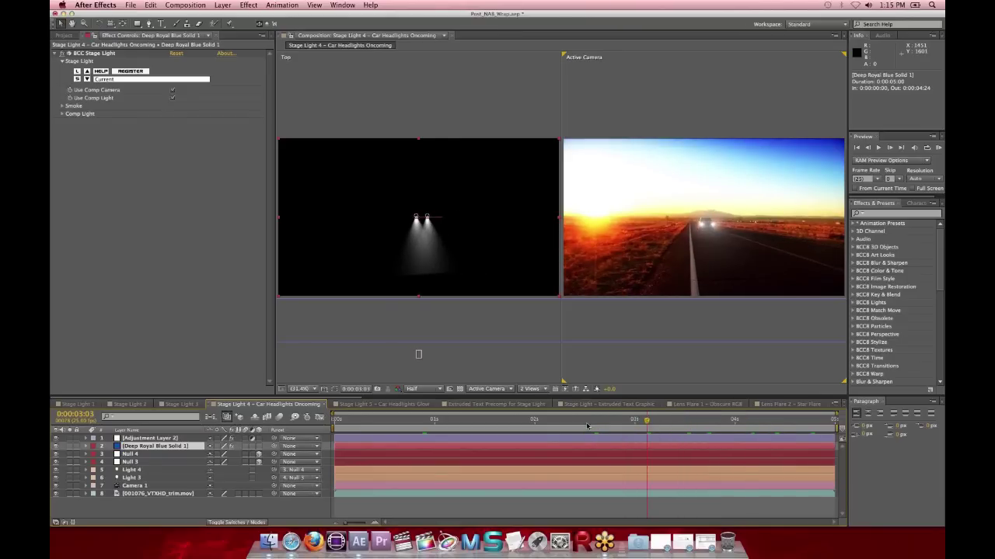
pyautogui.click(707, 422)
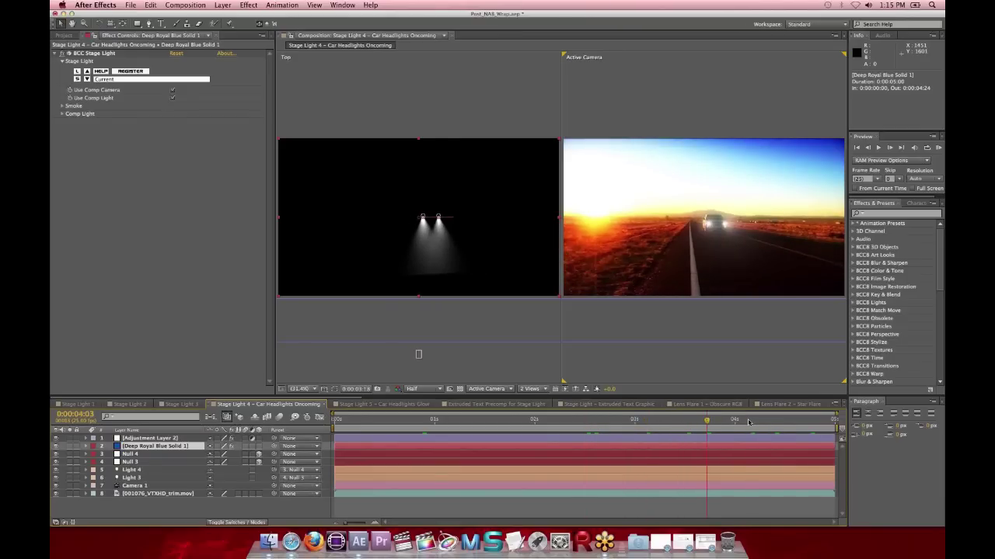
# Move to 0:00:04:03 and hide and show Deep Royal Blue Solid 1 to compare the headlight beams
pyautogui.click(749, 422)
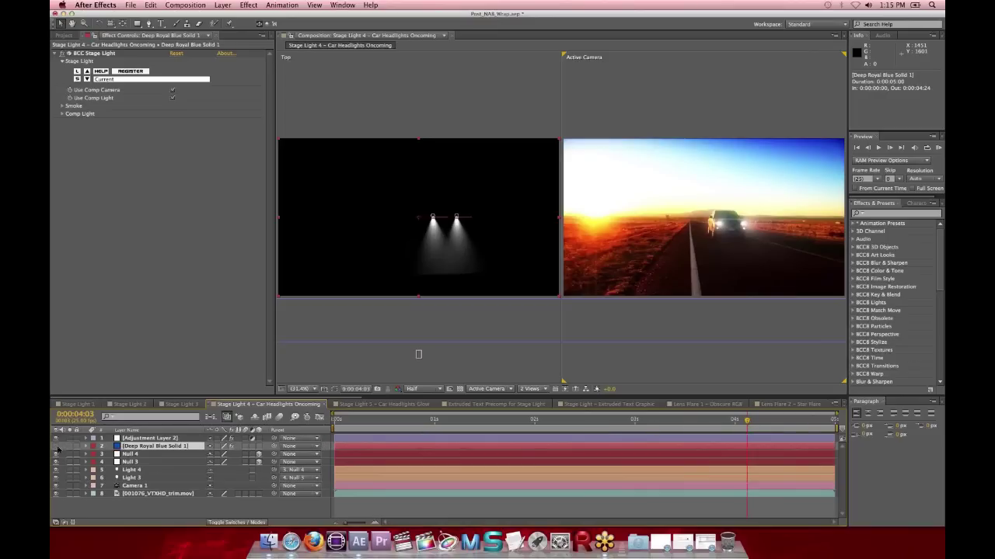
pyautogui.click(56, 447)
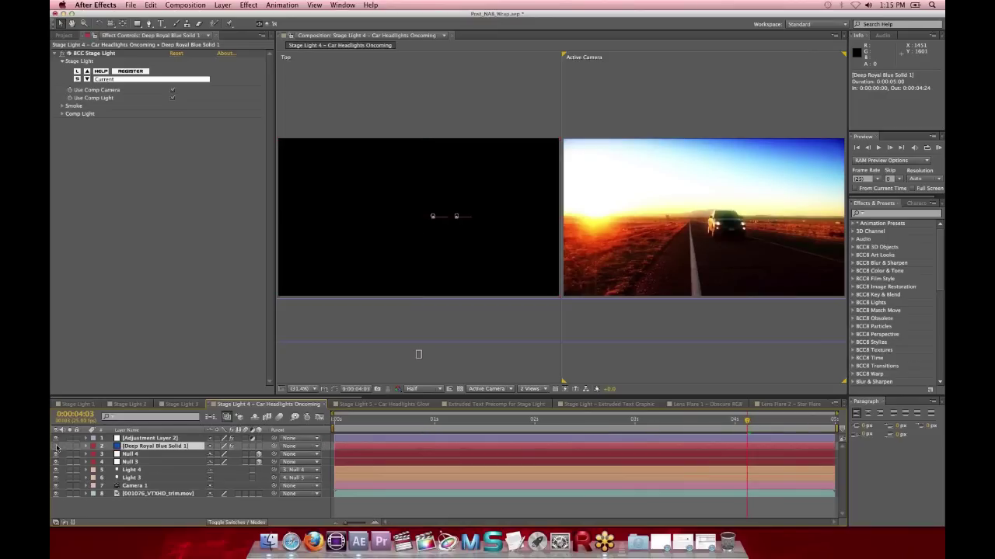
pyautogui.click(55, 447)
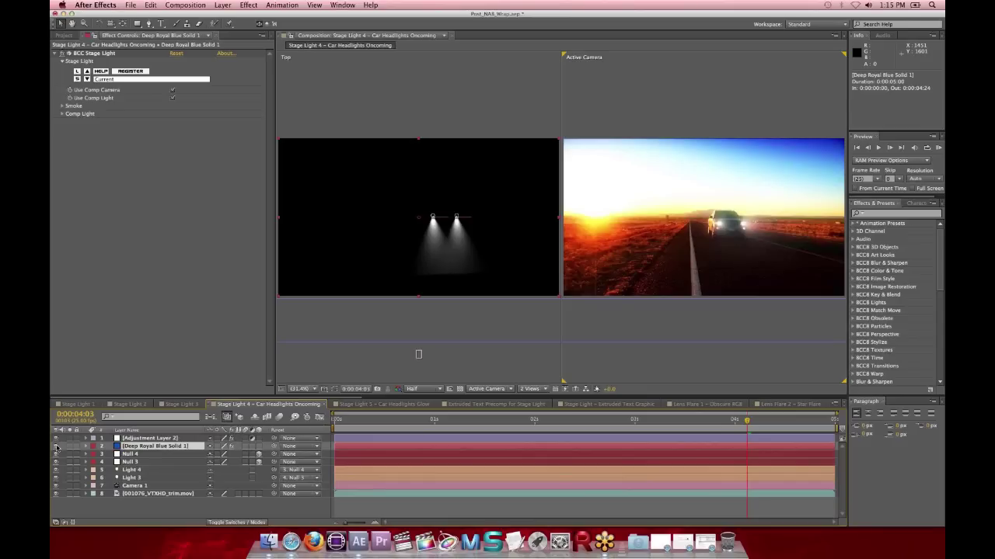
# Open Stage Light 5 – Car Headlights Glow, hide Adjustment Layer 2, then hide and show Filter Holder 1 to compare
pyautogui.click(393, 404)
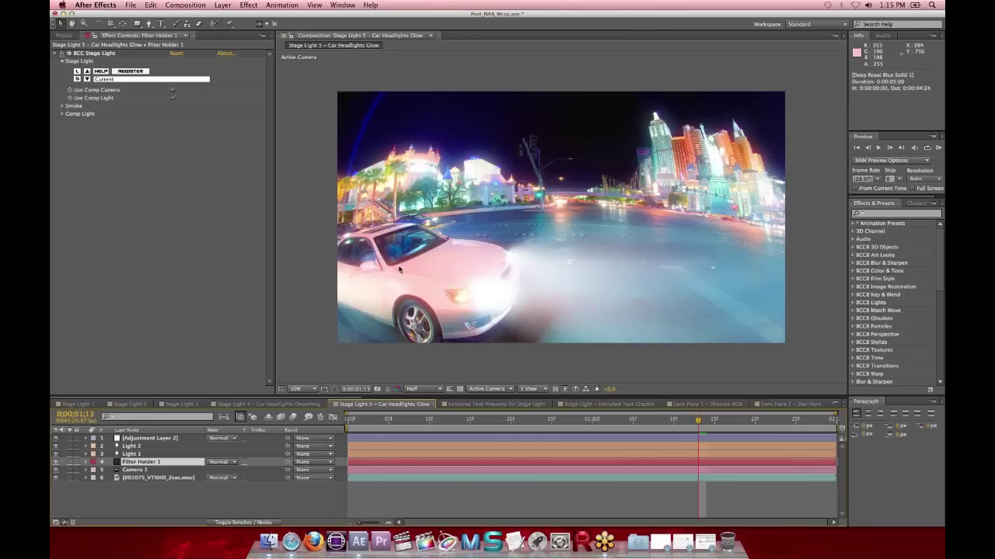
pyautogui.click(56, 439)
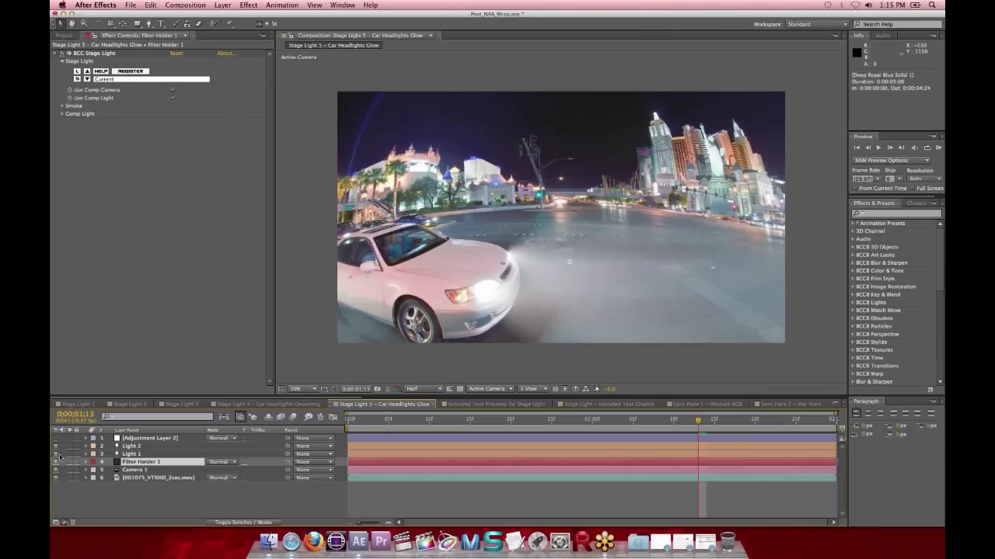
pyautogui.click(54, 463)
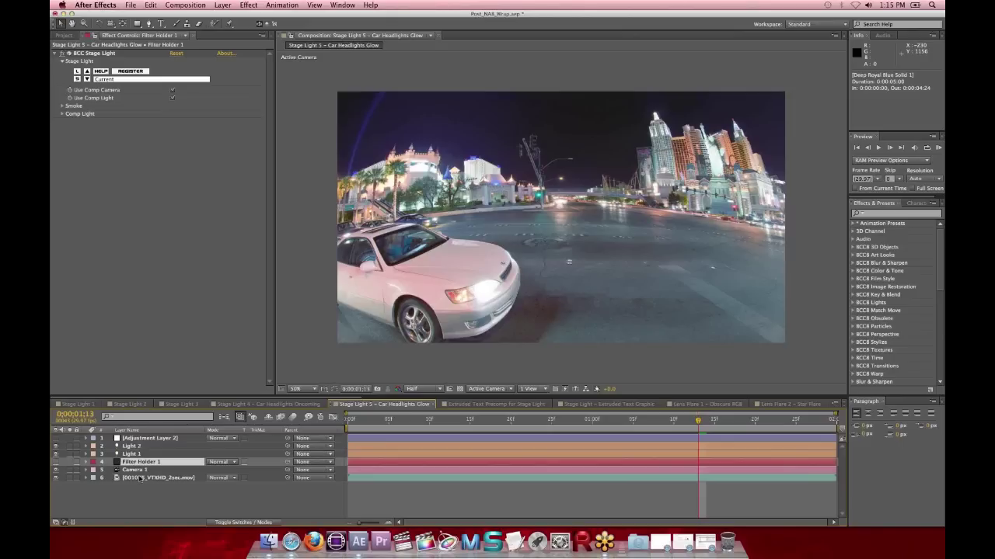
pyautogui.click(56, 462)
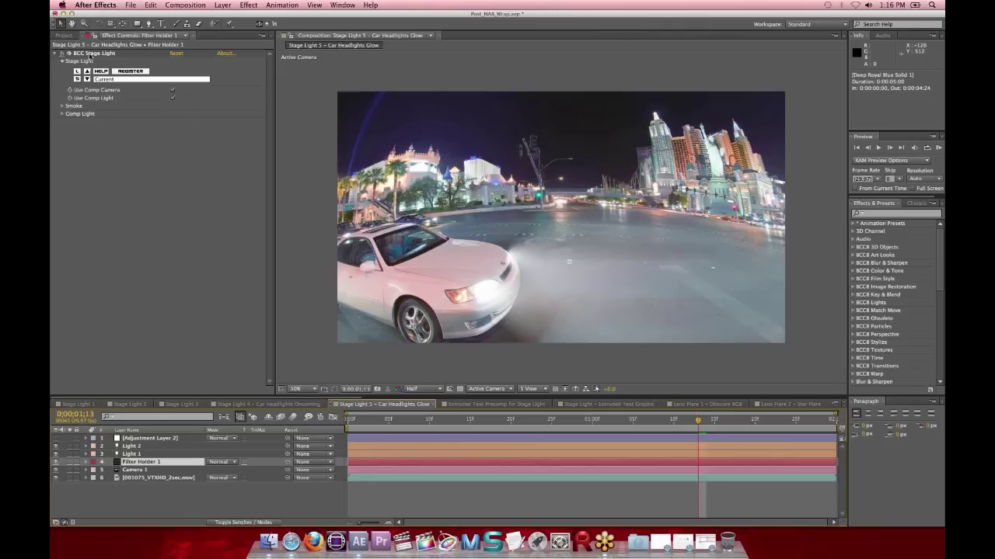
# Turn off both effects on Adjustment Layer 2, show the layer, and re-enable BCC Film Process and BCC Film Glow one after the other
pyautogui.click(140, 440)
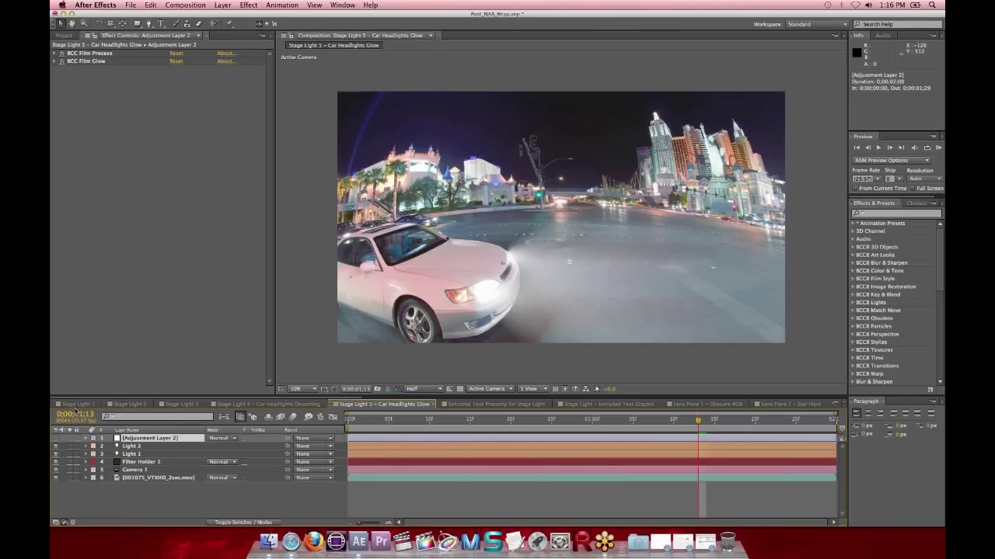
pyautogui.click(61, 61)
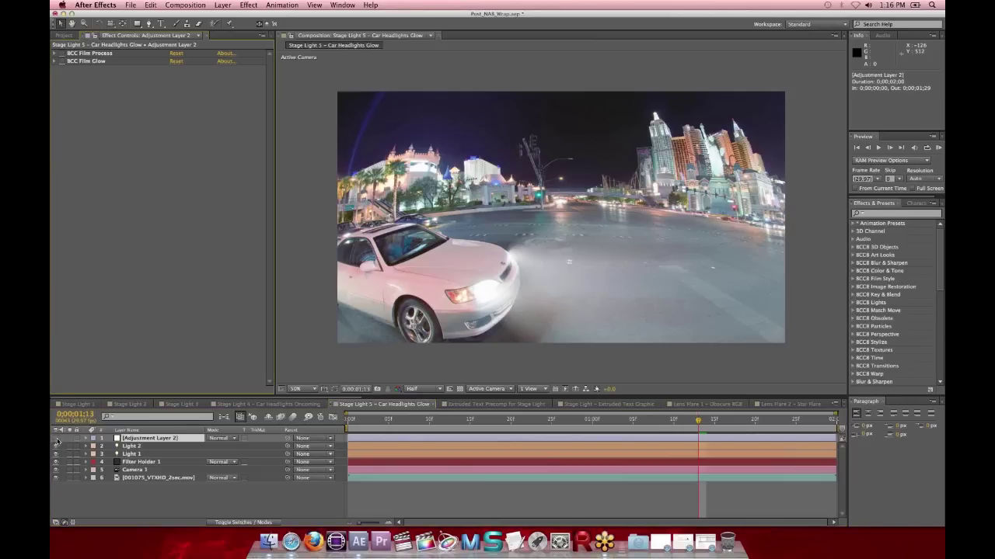
pyautogui.click(62, 53)
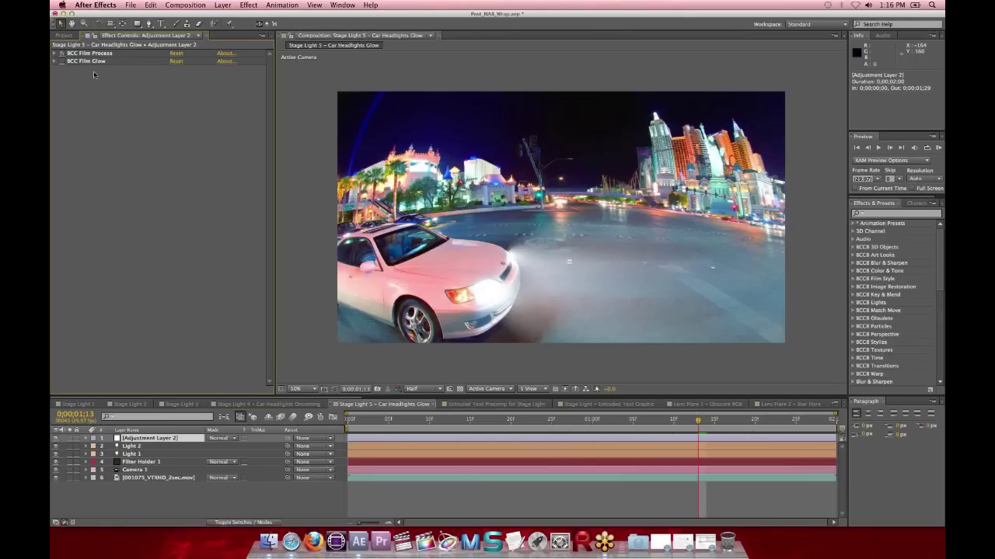
pyautogui.click(62, 60)
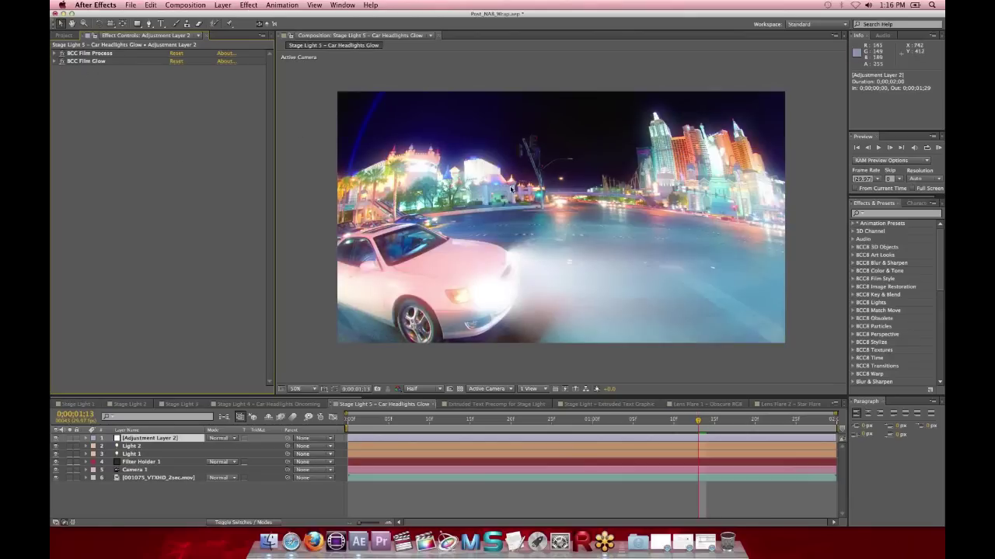
# Turn BCC Film Glow off and on to compare the car shot, and check the glow at 0:00:00:23
pyautogui.click(62, 61)
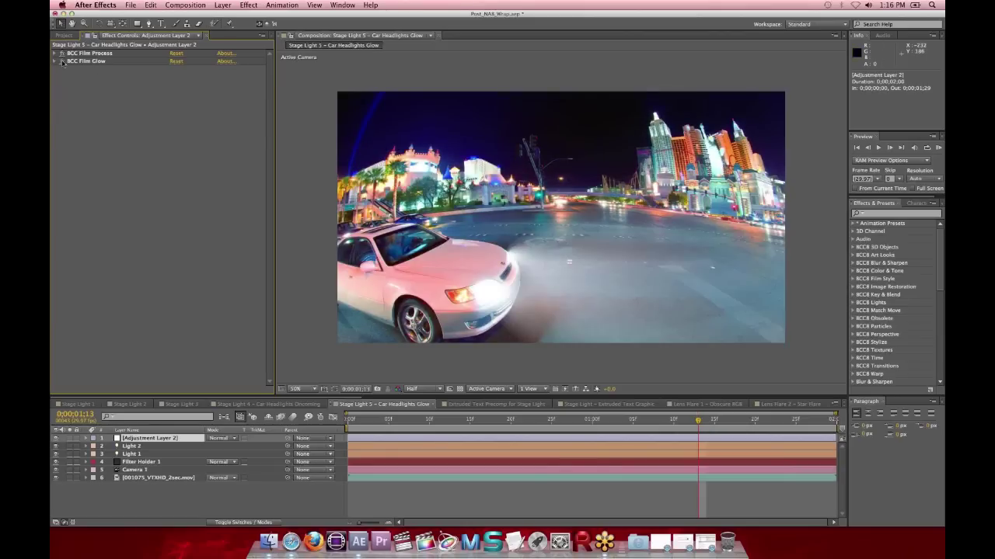
pyautogui.click(63, 62)
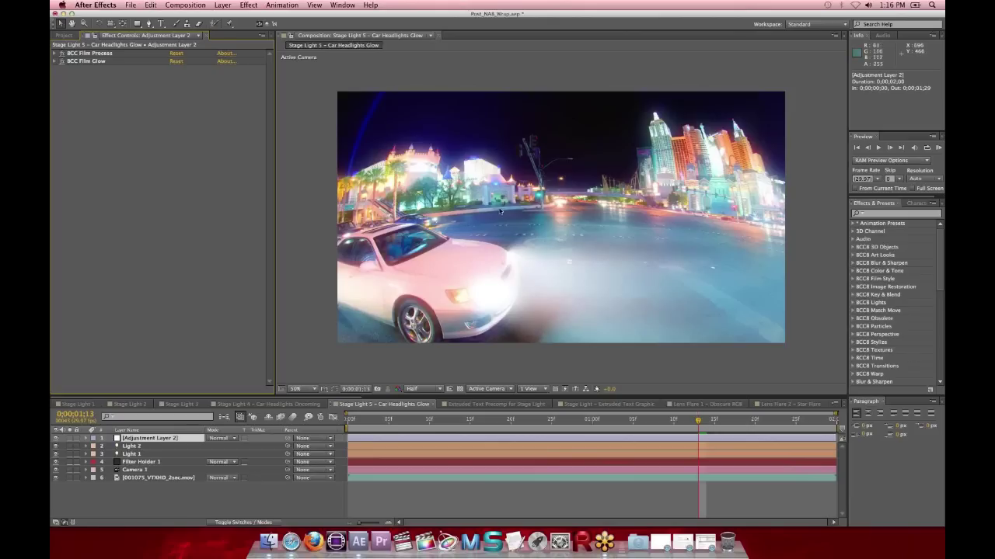
pyautogui.click(535, 426)
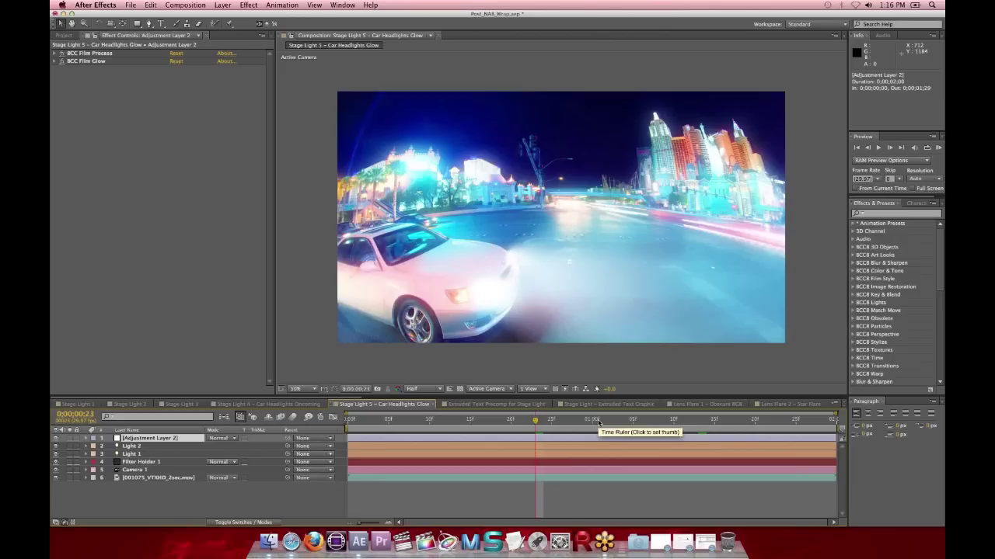
# Review Extruded Text Precomp for Stage Light, then the spotlight, camera and precomp layers in Stage Light – Extruded Text Graphic
pyautogui.click(505, 405)
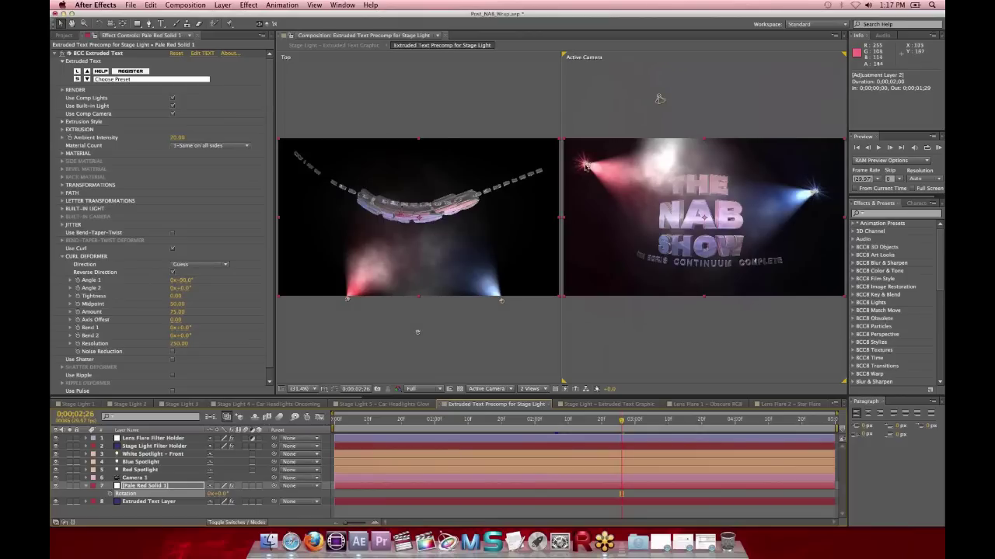
pyautogui.click(605, 405)
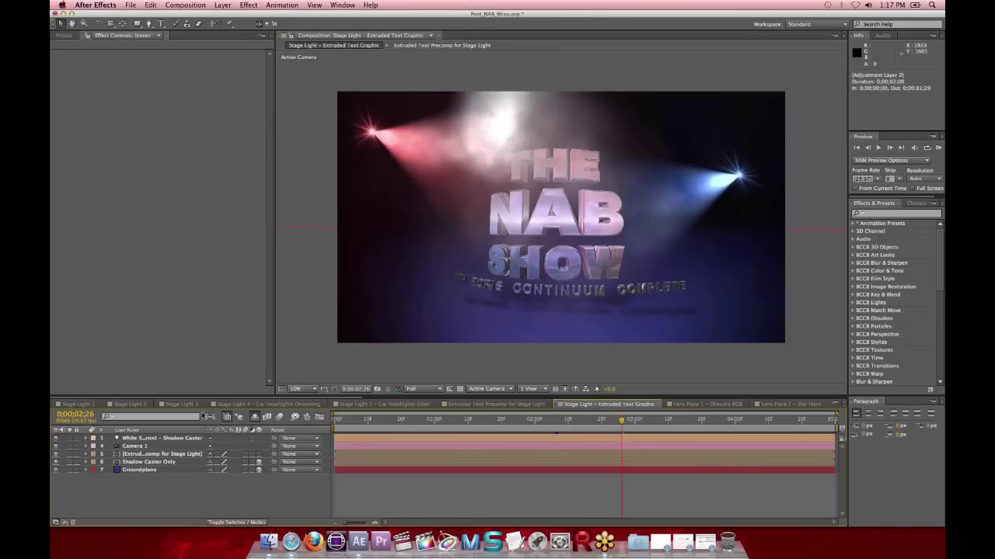
pyautogui.click(153, 440)
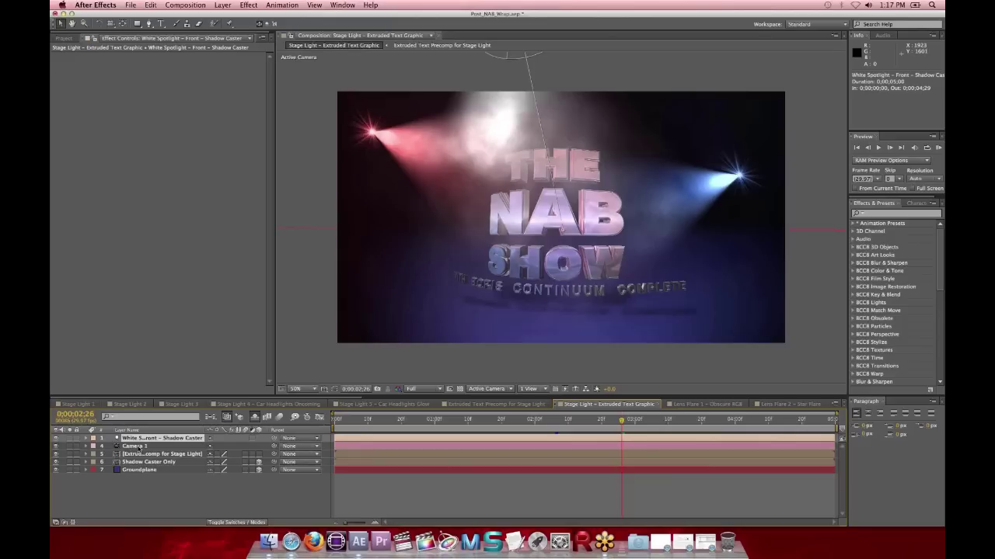
pyautogui.click(134, 446)
pyautogui.click(141, 454)
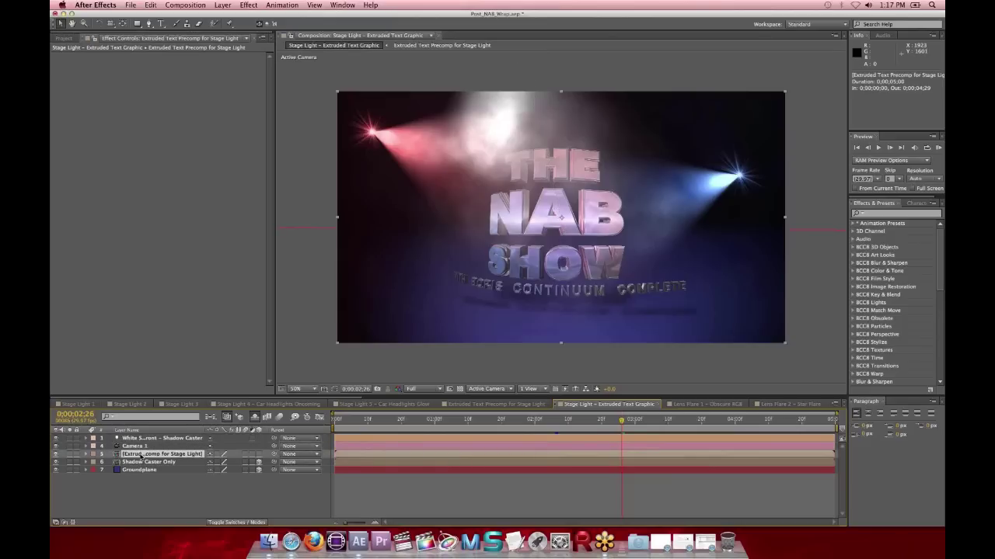
# Disable BCC Lens Flare 3D on the precomp's Lens Flare Filter Holder layer and return to Stage Light – Extruded Text Graphic
pyautogui.click(488, 405)
pyautogui.click(160, 438)
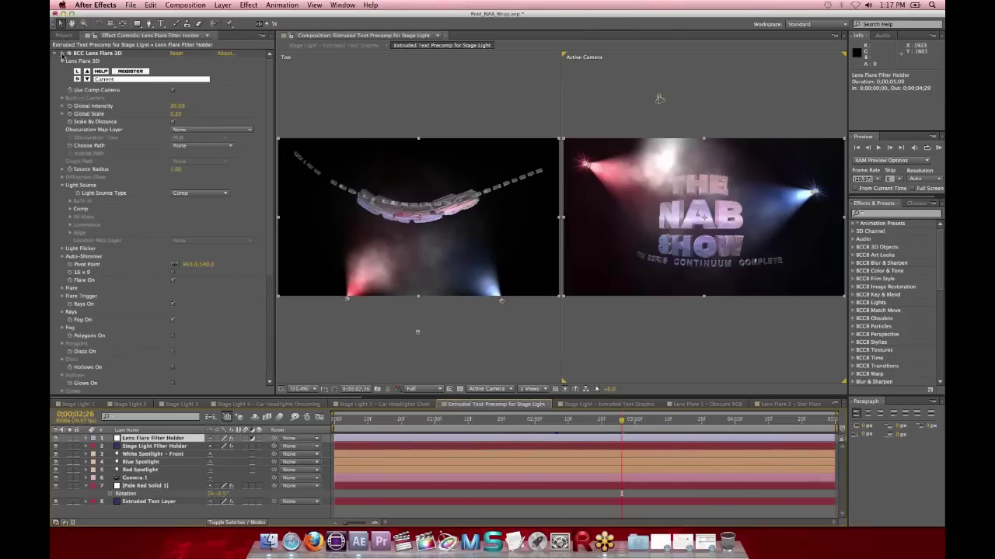
pyautogui.click(62, 57)
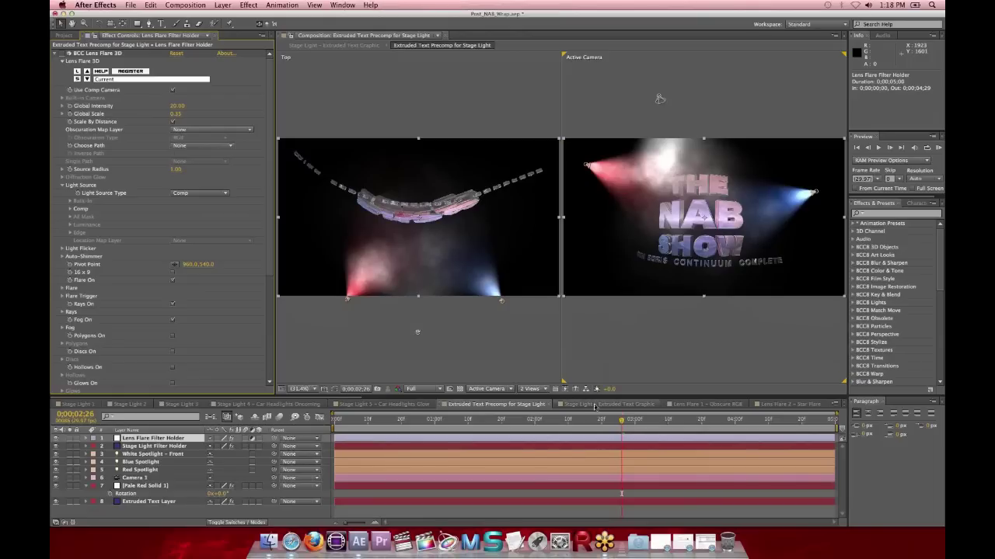
pyautogui.click(594, 404)
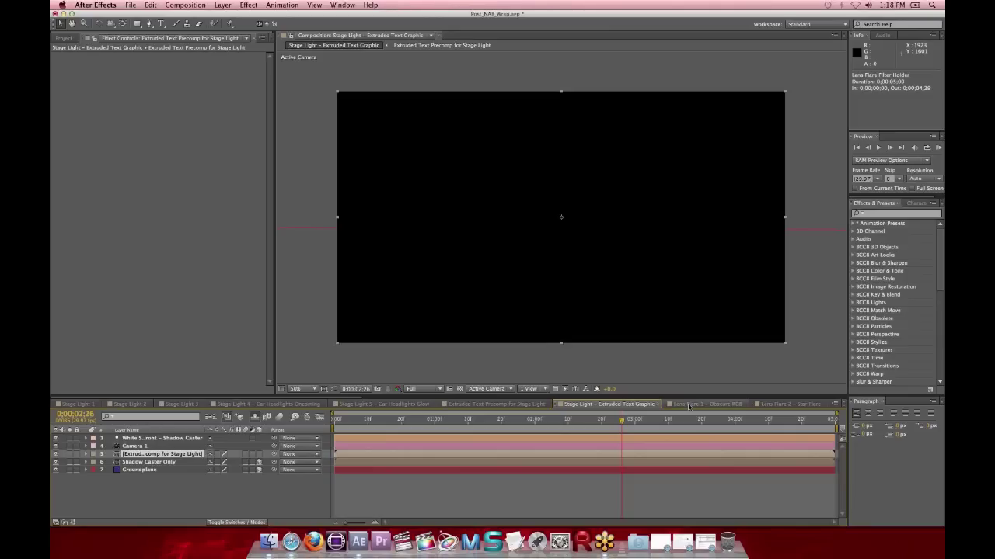
# Open Lens Flare 1 – Obscure RGB and disable BCC Lens Flare 3D 2 on the 001165_VTXHD_5sec.mov layer to view the plain footage
pyautogui.click(688, 405)
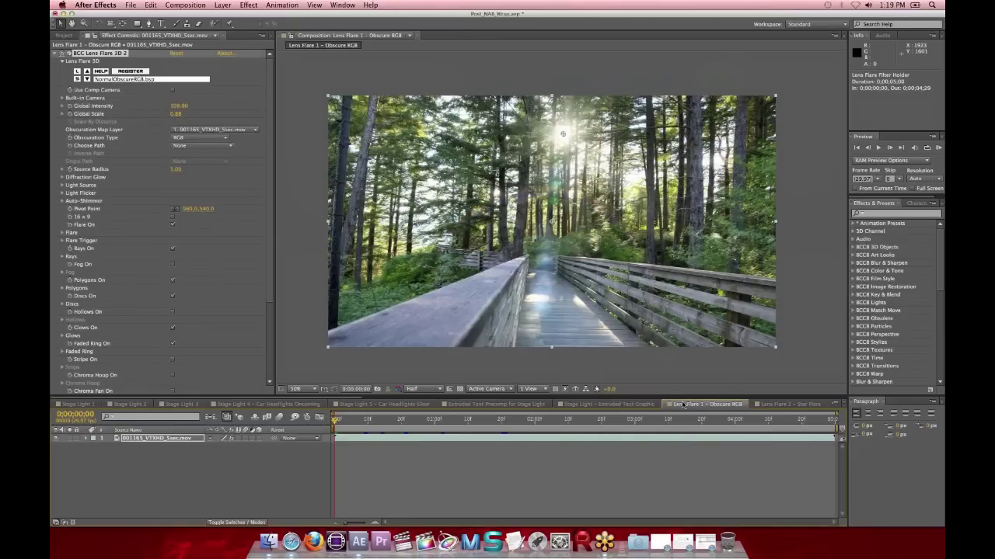
pyautogui.click(164, 439)
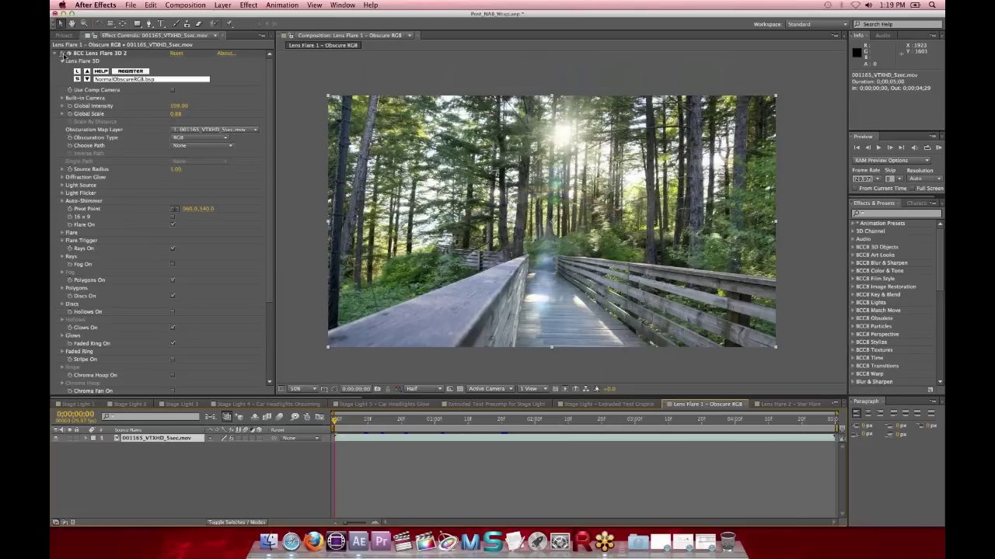
pyautogui.click(63, 56)
pyautogui.click(64, 54)
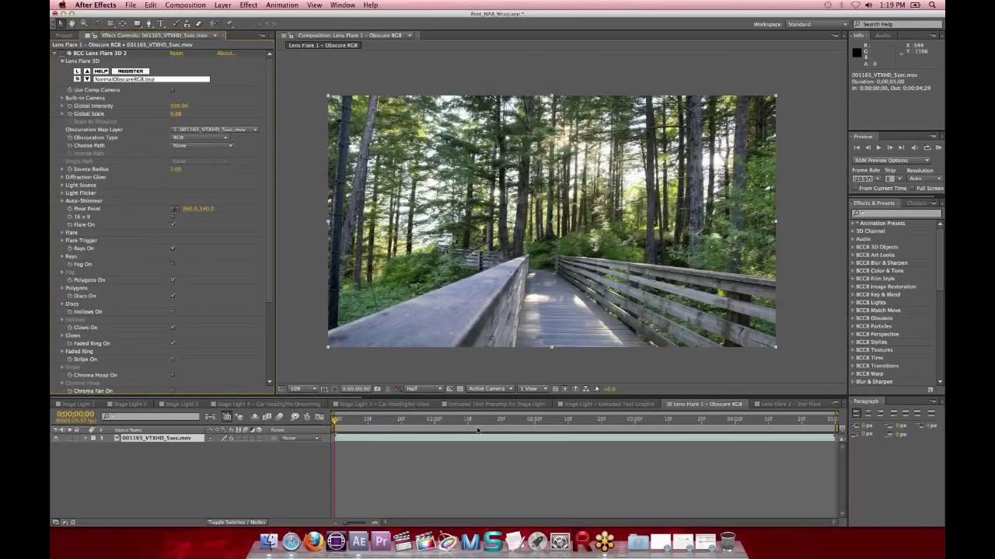
# Examine the sunlight through the trees without the flare at several frames up to about 0:00:04:10, finishing at 0:00:02:12
pyautogui.click(447, 420)
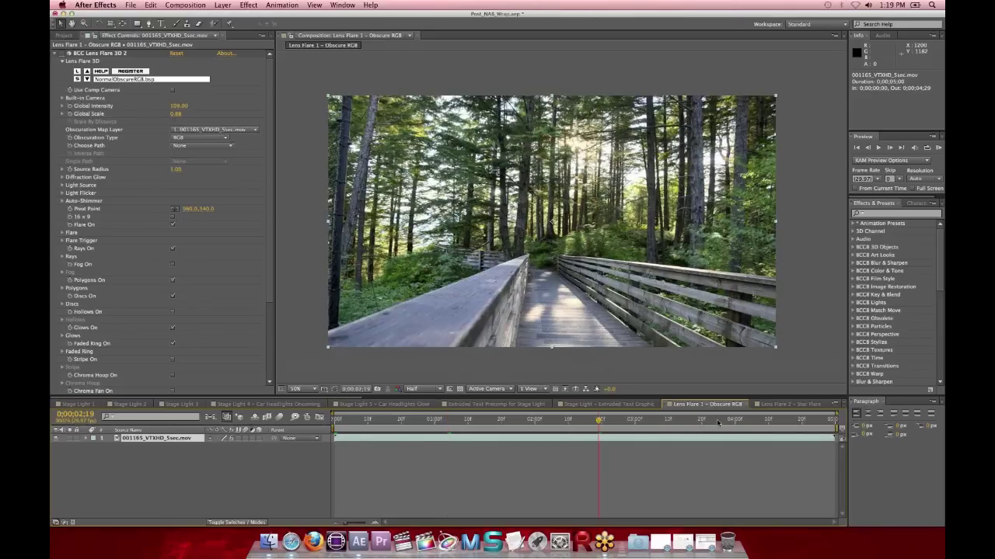
pyautogui.click(754, 422)
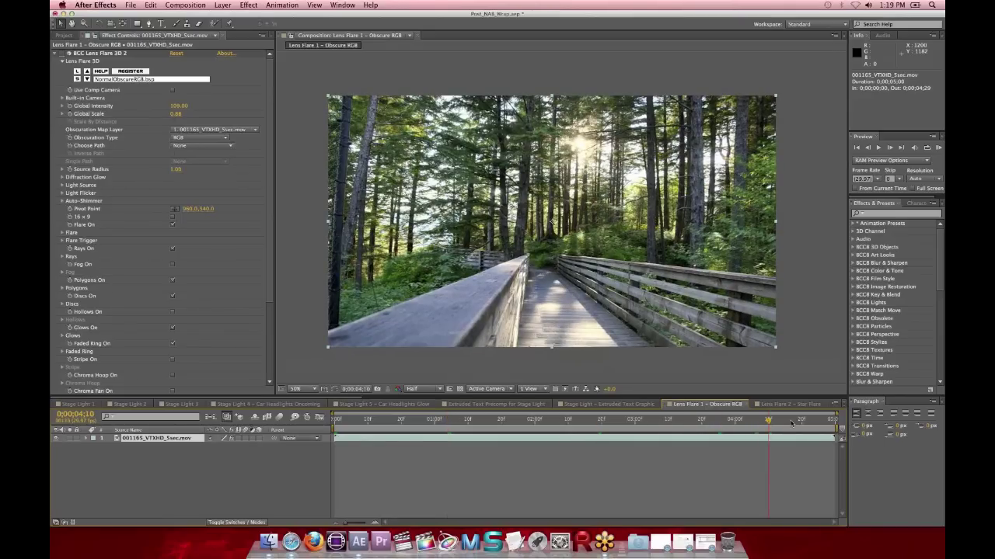
pyautogui.click(791, 422)
pyautogui.click(709, 421)
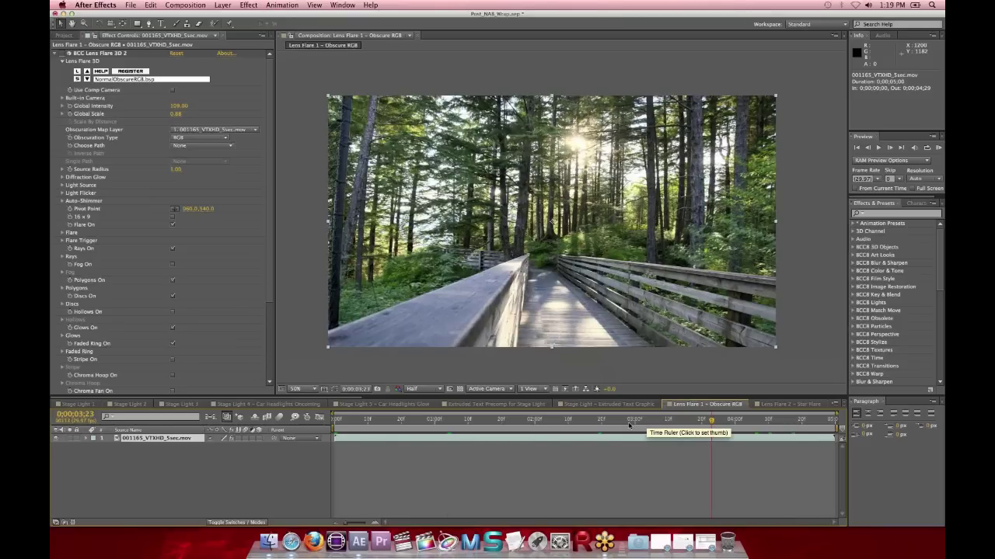
pyautogui.click(644, 422)
pyautogui.click(575, 420)
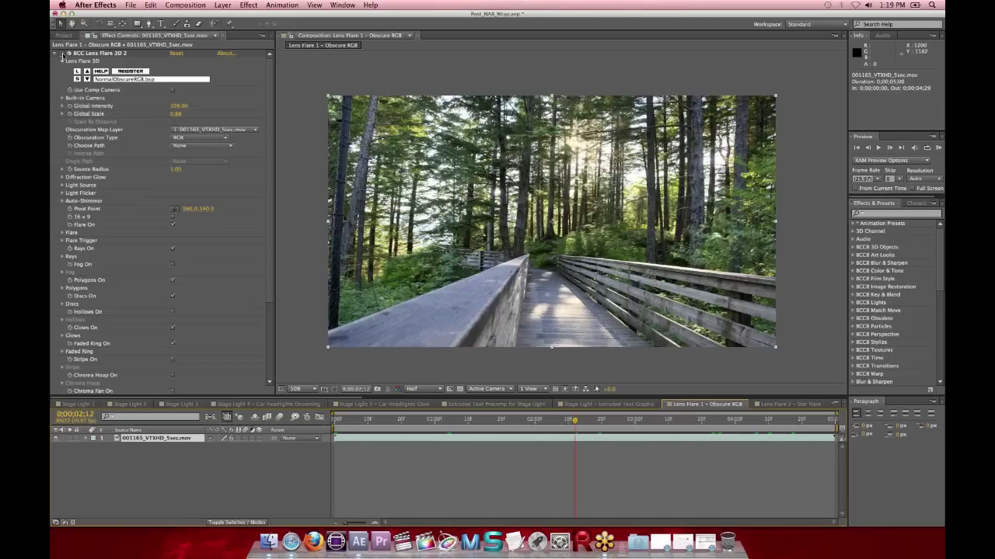
# Turn BCC Lens Flare 3D 2 back on and compare the flare at 0:00:01:21 and 0:00:02:11
pyautogui.click(62, 54)
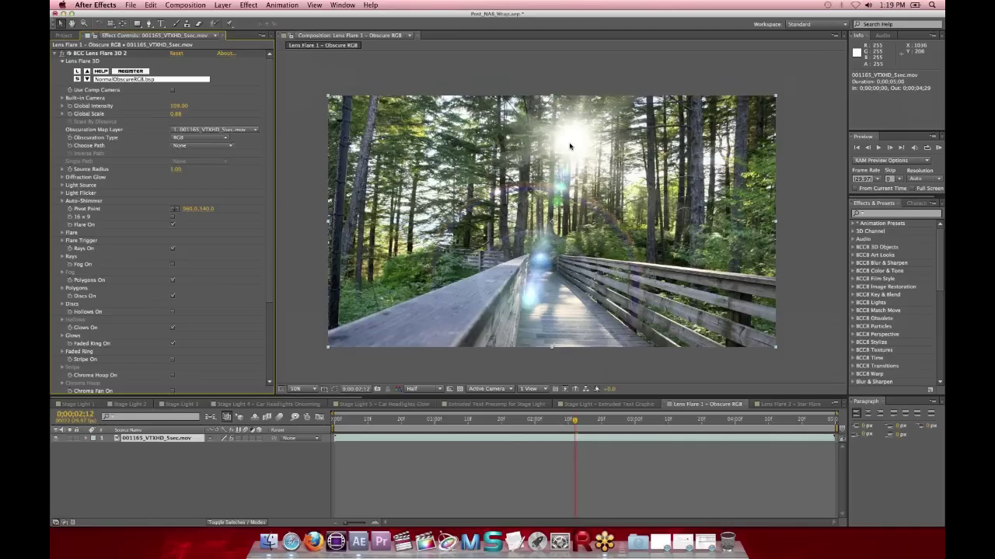
pyautogui.click(502, 420)
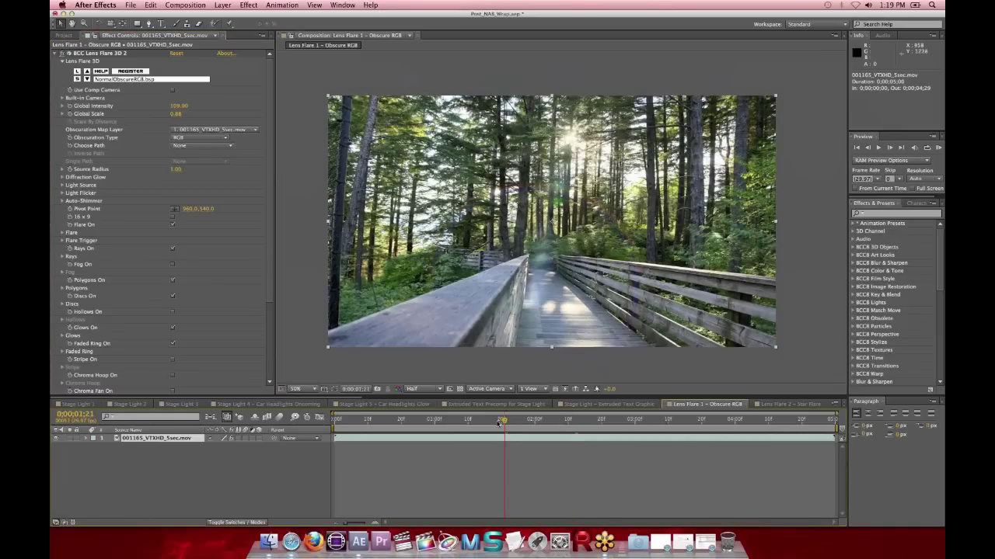
pyautogui.click(572, 420)
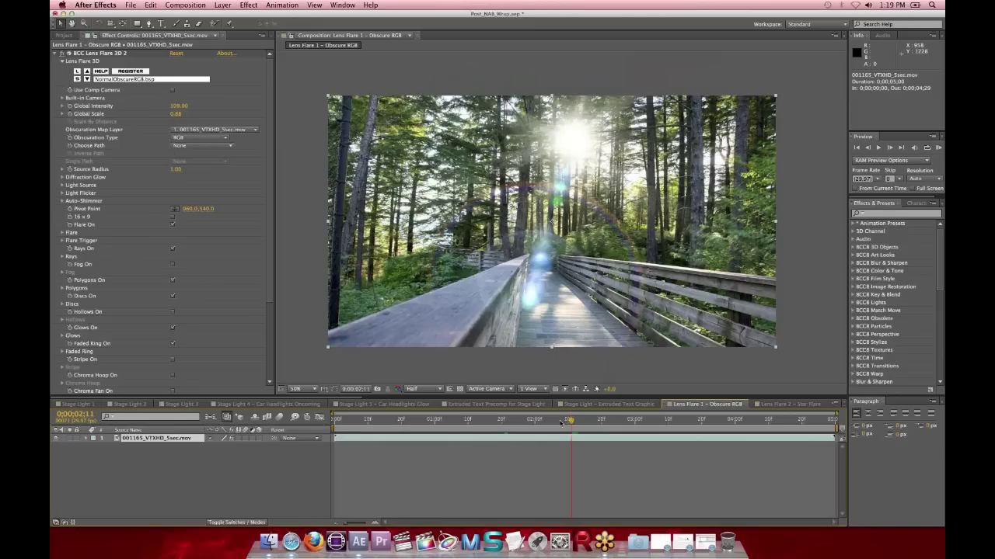
# Reveal the footage layer's keyframed flare position and check the Obscuration Map Layer and Obscuration Type choices
pyautogui.click(155, 439)
pyautogui.press('u')
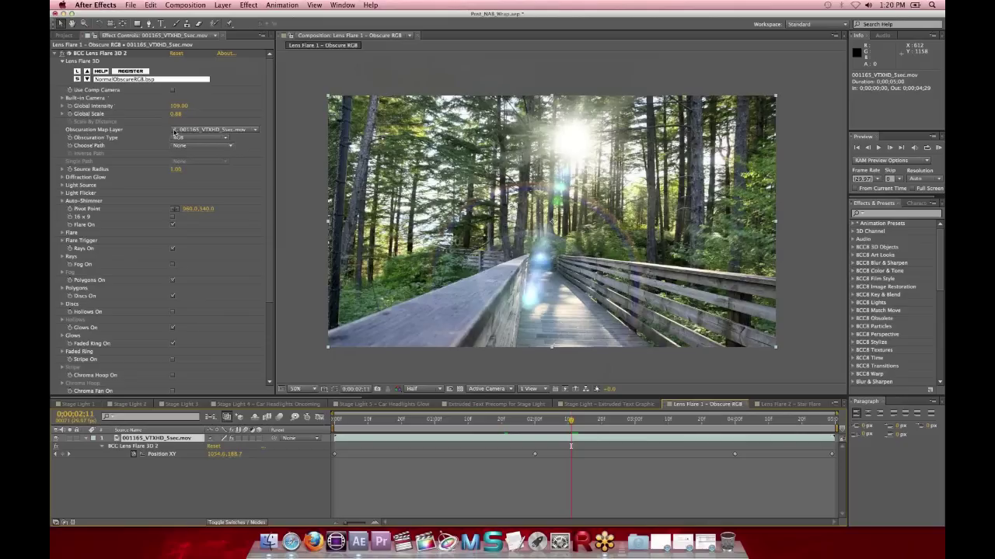
pyautogui.click(174, 132)
pyautogui.click(158, 133)
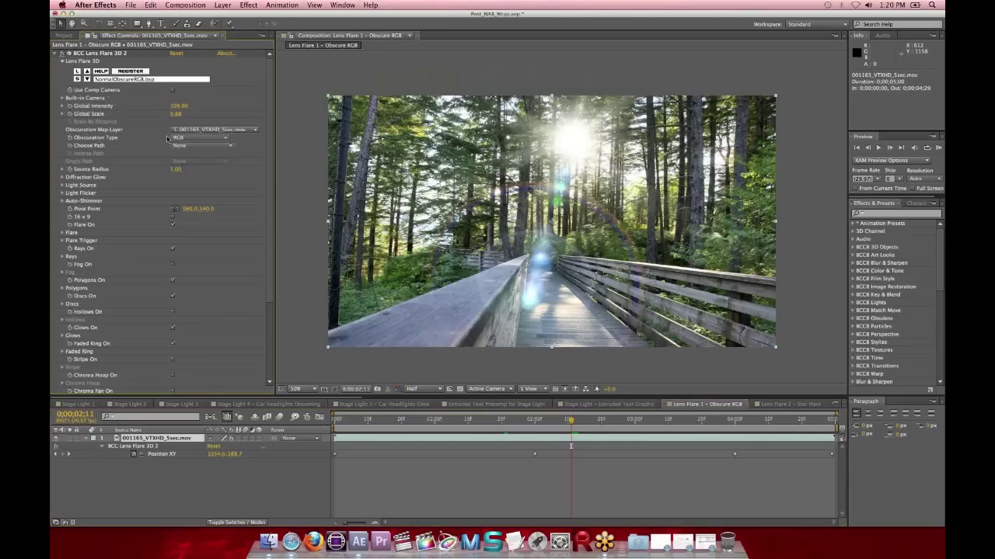
pyautogui.click(177, 139)
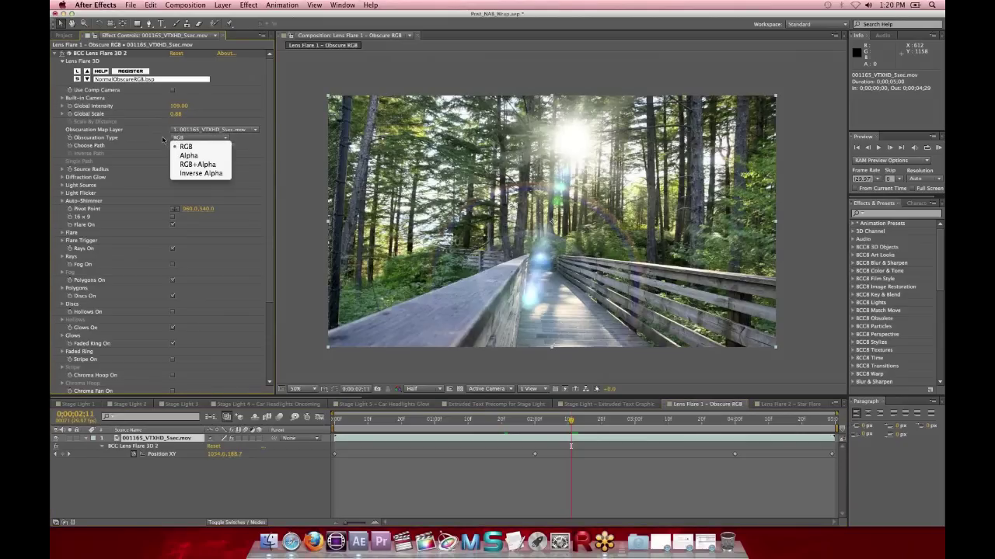
pyautogui.click(162, 139)
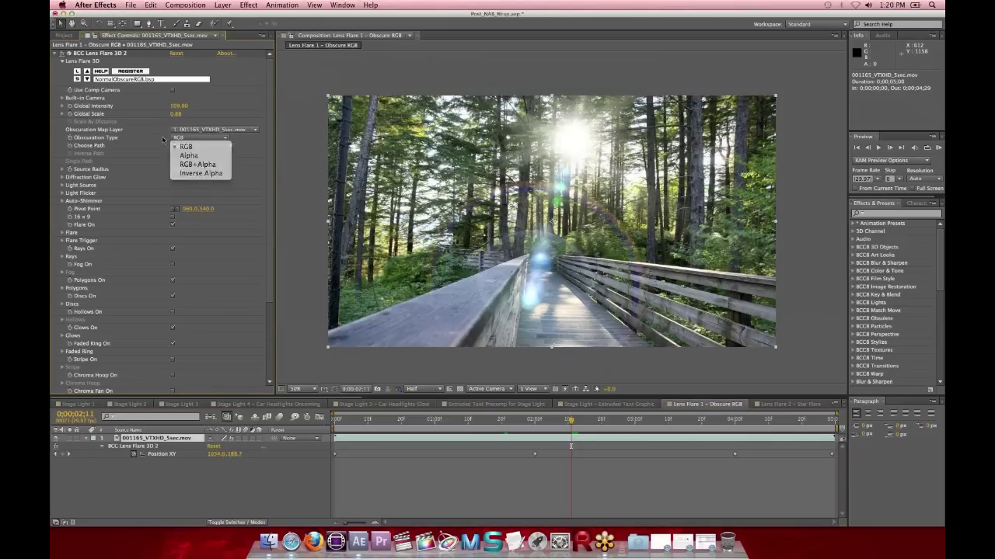
# Examine how the trees obscure the flare at 0:00:01:06 and around 0:00:01:21, finishing at 0:00:02:11
pyautogui.click(455, 420)
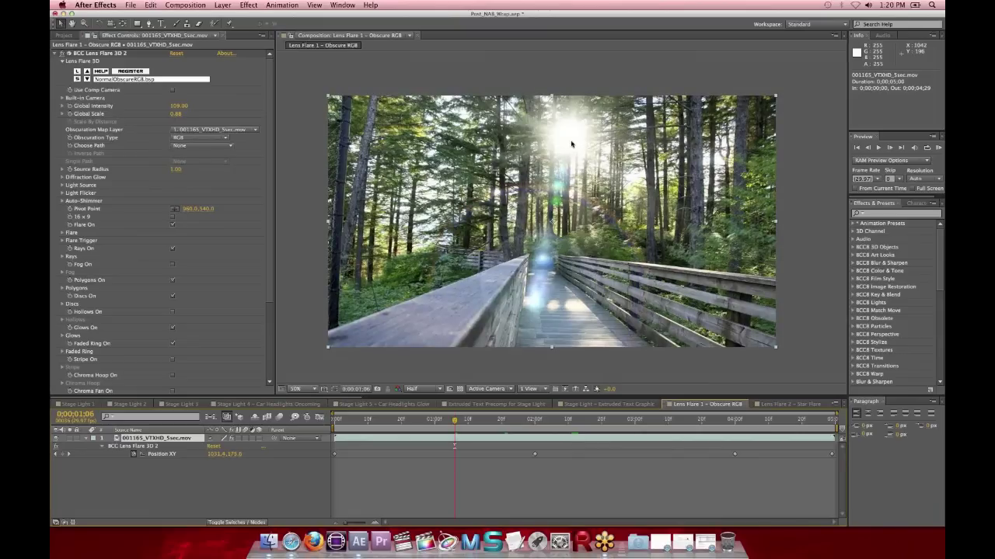
pyautogui.click(505, 420)
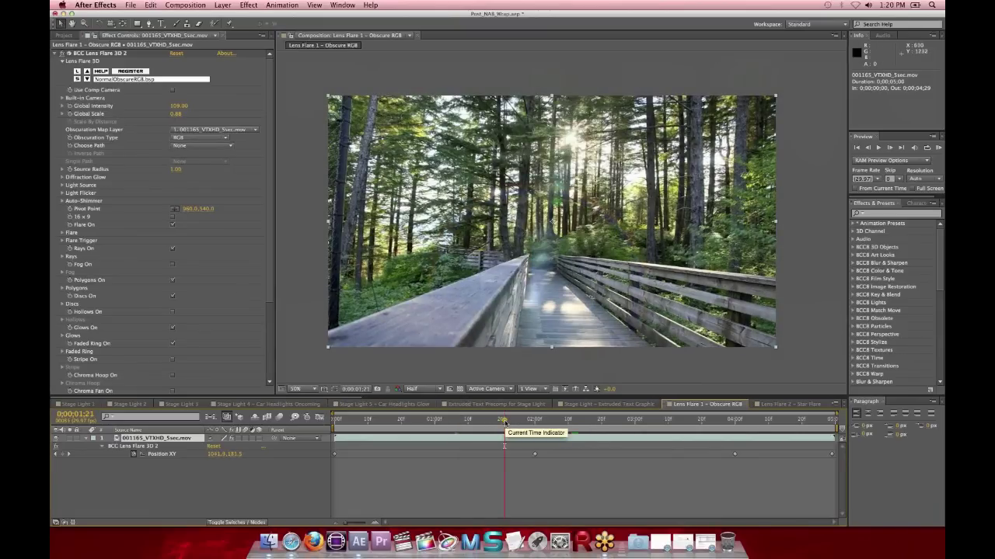
pyautogui.moveTo(505, 422); pyautogui.dragTo(511, 421)
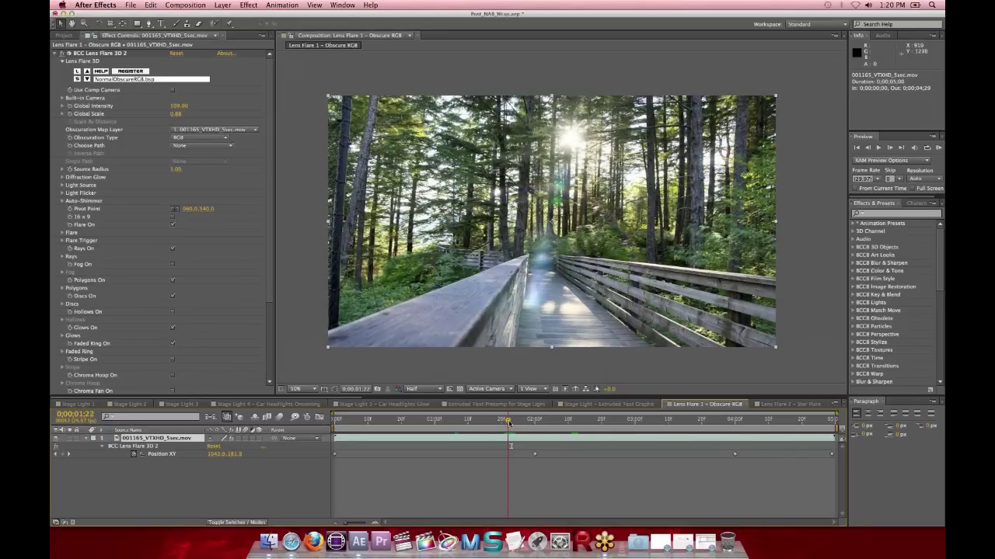
pyautogui.moveTo(510, 424); pyautogui.dragTo(513, 423)
pyautogui.moveTo(506, 424); pyautogui.dragTo(571, 423)
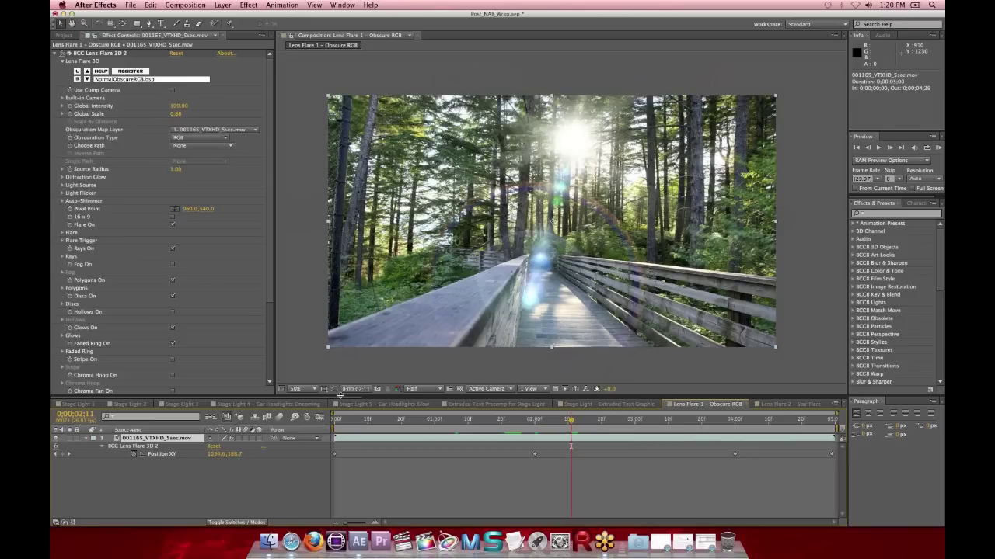
# Open the Lens Flare 2 – Star Flare composition
pyautogui.scroll(-10, 342, 403)
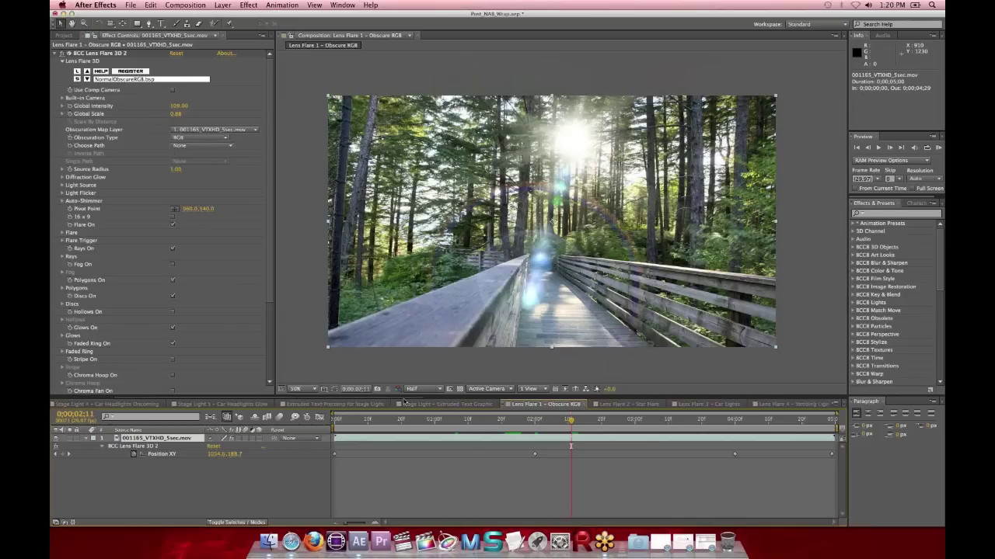
pyautogui.scroll(-5, 444, 401)
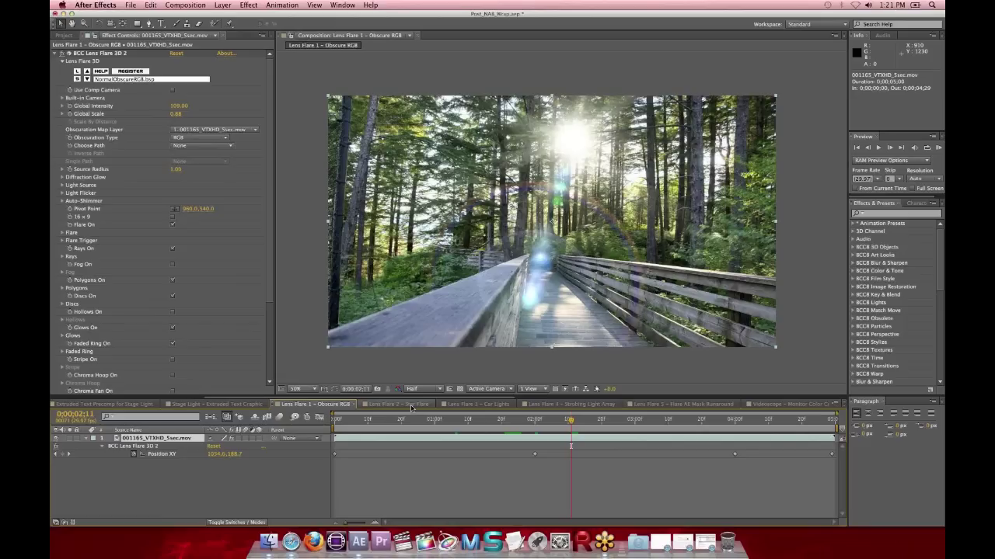
pyautogui.click(412, 408)
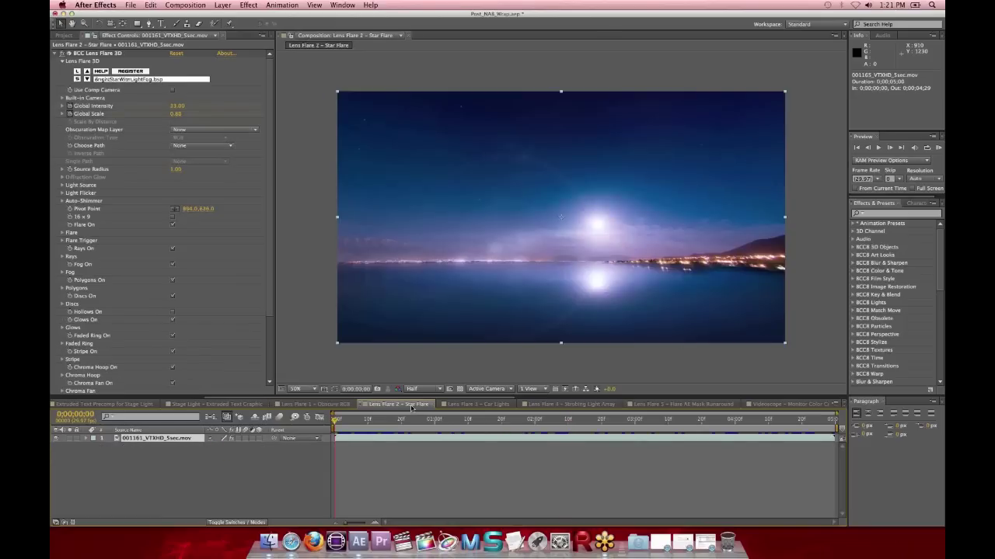
# Examine the star flare at several moments from 0:00:00:10 onward, finishing at 0:00:03:25
pyautogui.hotkey('shift', 'pagedown')
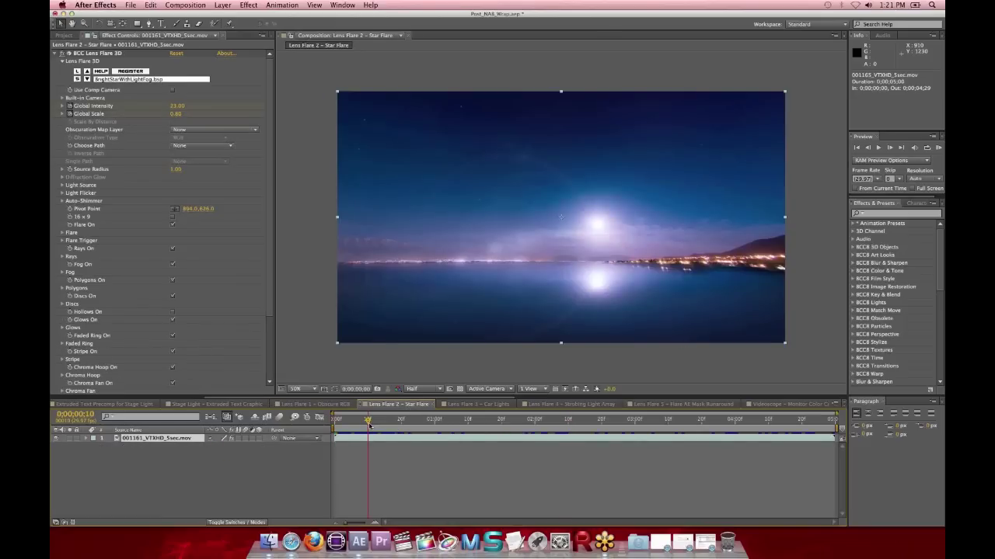
pyautogui.hotkey('shift', 'pagedown')
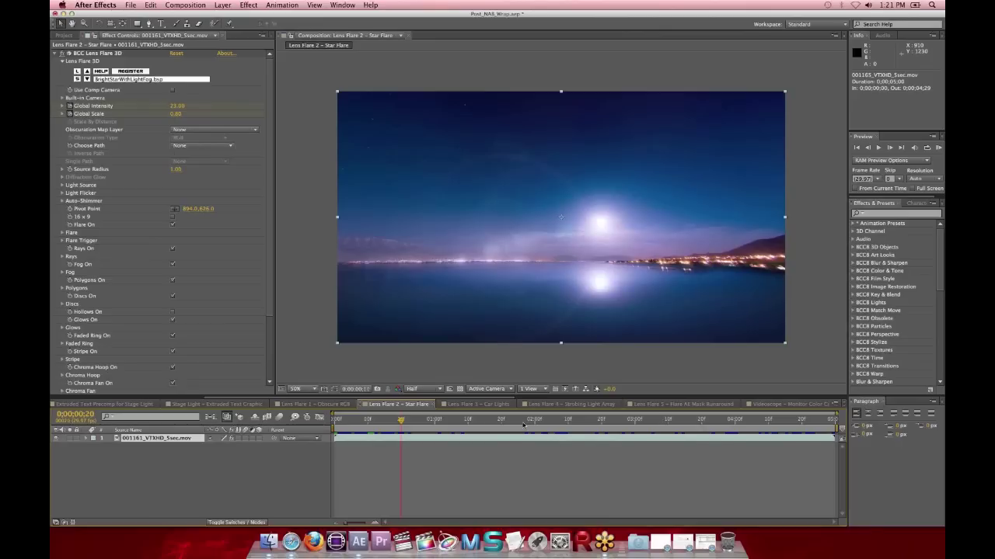
pyautogui.press('space')
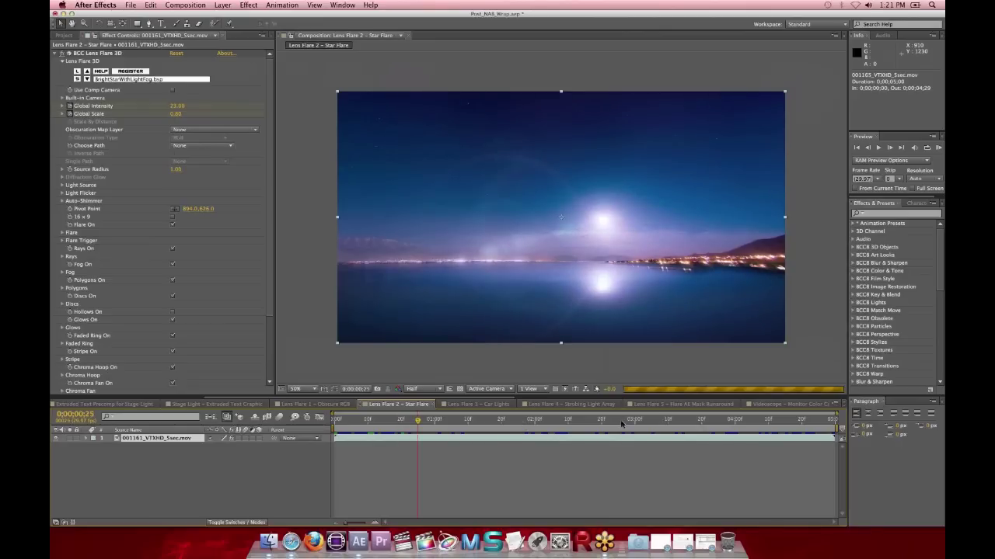
pyautogui.click(621, 420)
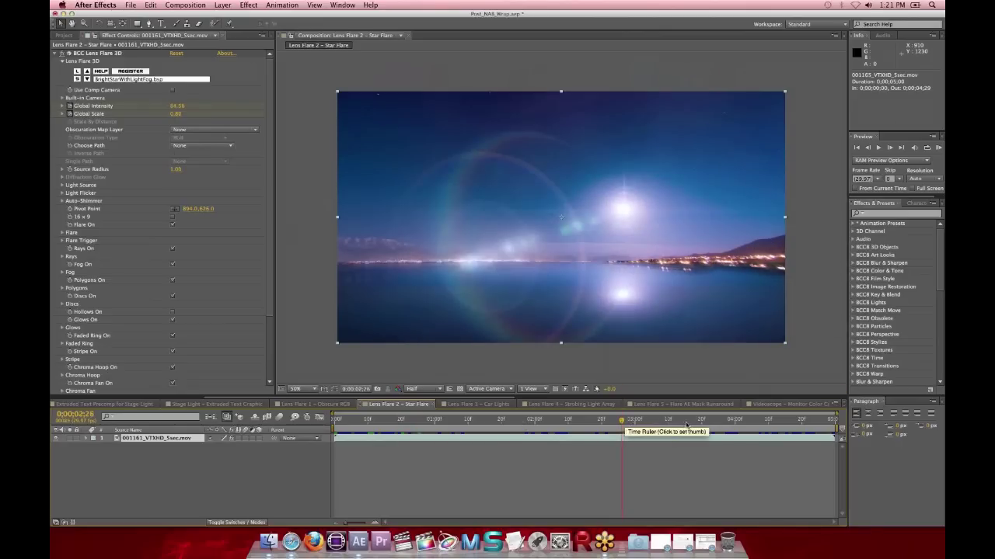
pyautogui.click(731, 420)
pyautogui.moveTo(739, 422); pyautogui.dragTo(697, 420)
pyautogui.click(628, 421)
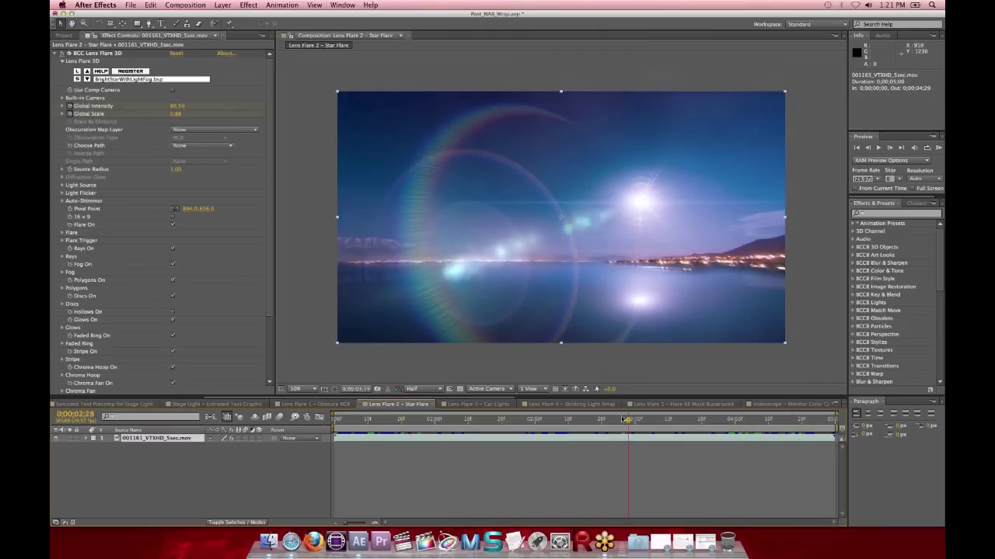
pyautogui.click(719, 421)
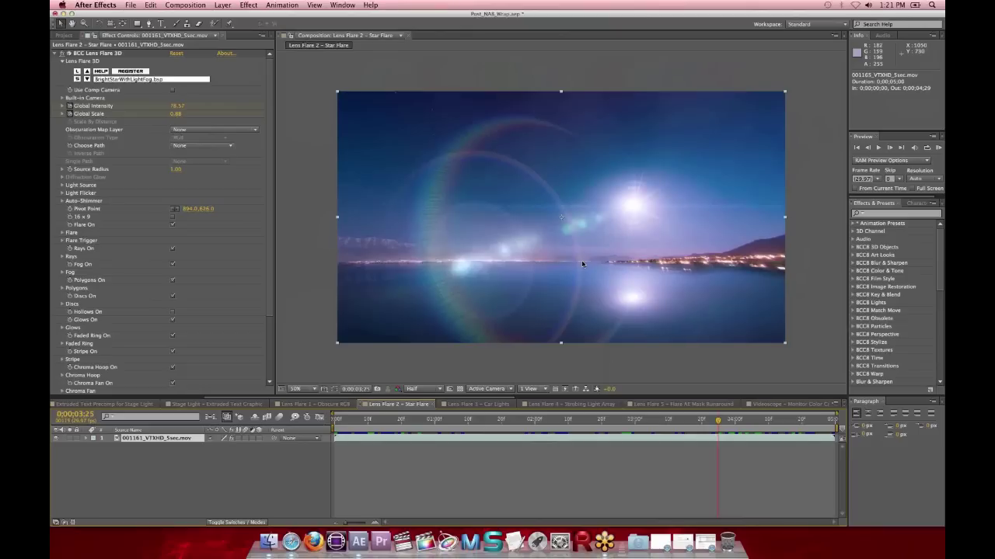
# View the composition at 100%, select BCC Lens Flare 3D and examine the flare backward in time to 0:00:01:16
pyautogui.press('.')
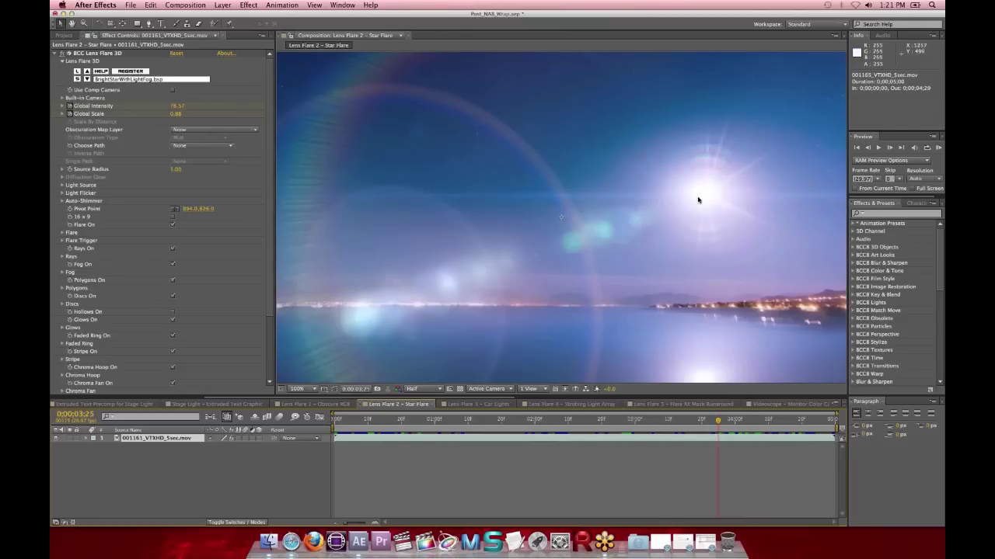
pyautogui.click(92, 54)
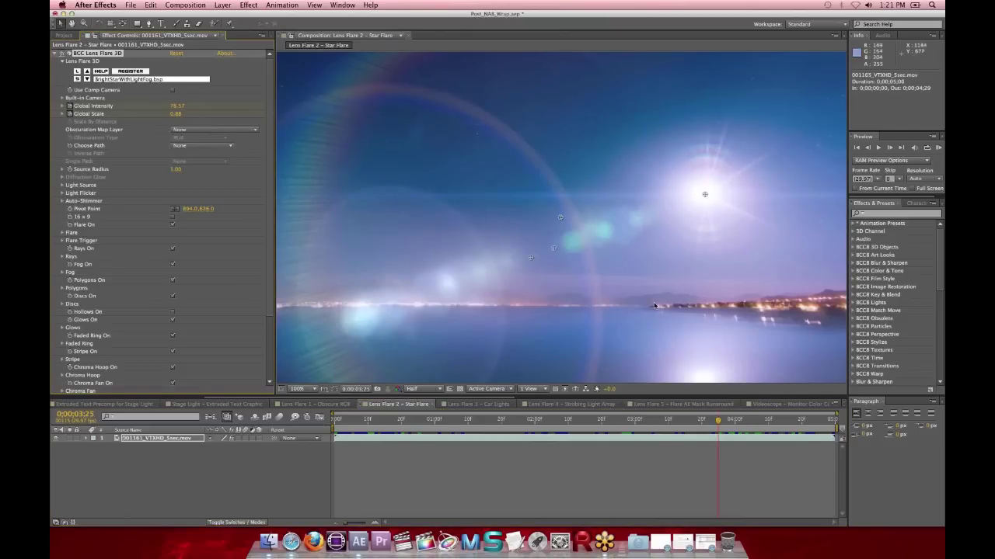
pyautogui.click(665, 420)
pyautogui.press('pageup')
pyautogui.press('pageup')
pyautogui.press('pageup')
pyautogui.press('pageup')
pyautogui.press('pageup')
pyautogui.press('pageup')
pyautogui.press('pageup')
pyautogui.press('pageup')
pyautogui.press('pageup')
pyautogui.press('pageup')
pyautogui.press('pageup')
pyautogui.press('pageup')
pyautogui.press('pageup')
pyautogui.press('pageup')
pyautogui.press('pageup')
pyautogui.press('pageup')
pyautogui.press('pageup')
pyautogui.press('pageup')
pyautogui.press('pageup')
pyautogui.press('pageup')
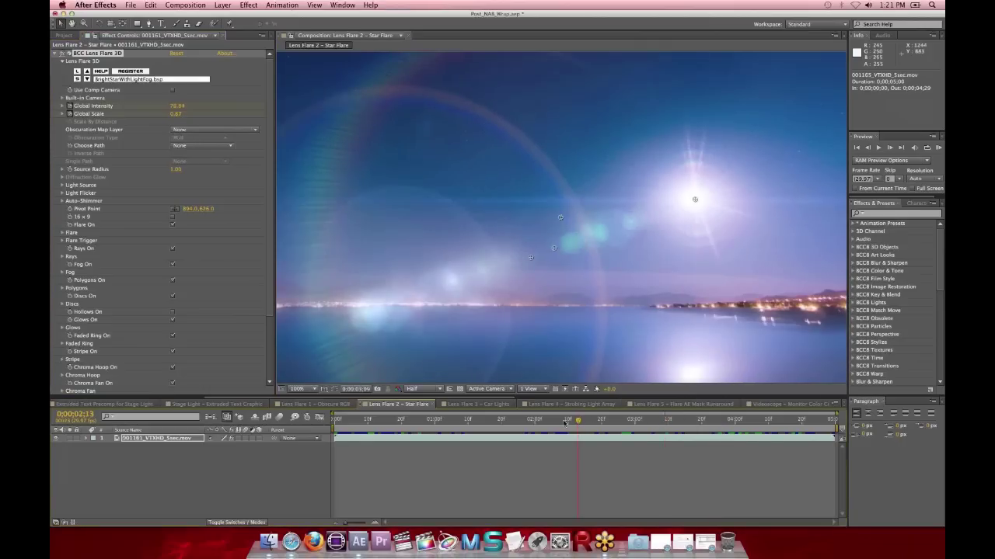
pyautogui.moveTo(614, 428); pyautogui.dragTo(488, 424)
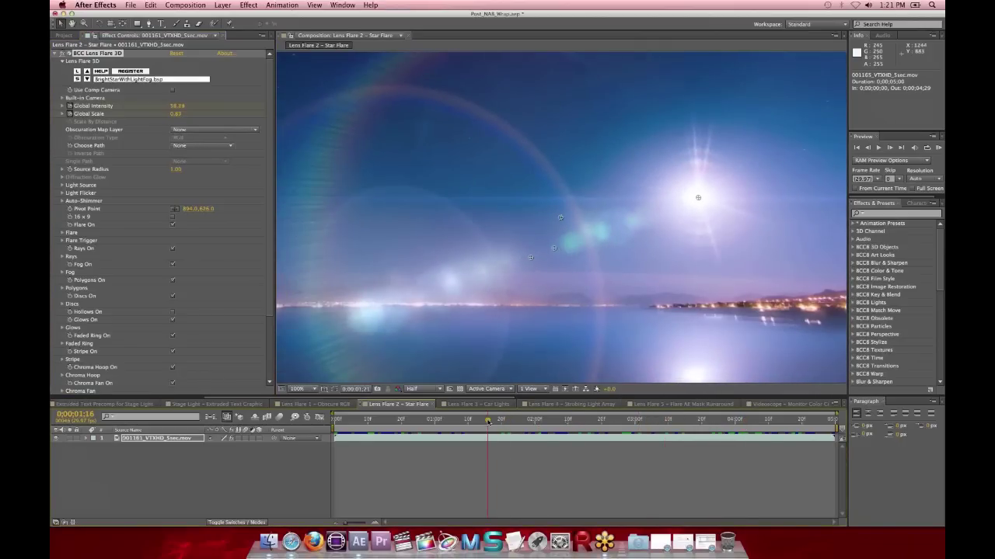
# At 0:00:03:18, move the flare's source point away from the moon into open sky, at about 561, 363
pyautogui.click(604, 421)
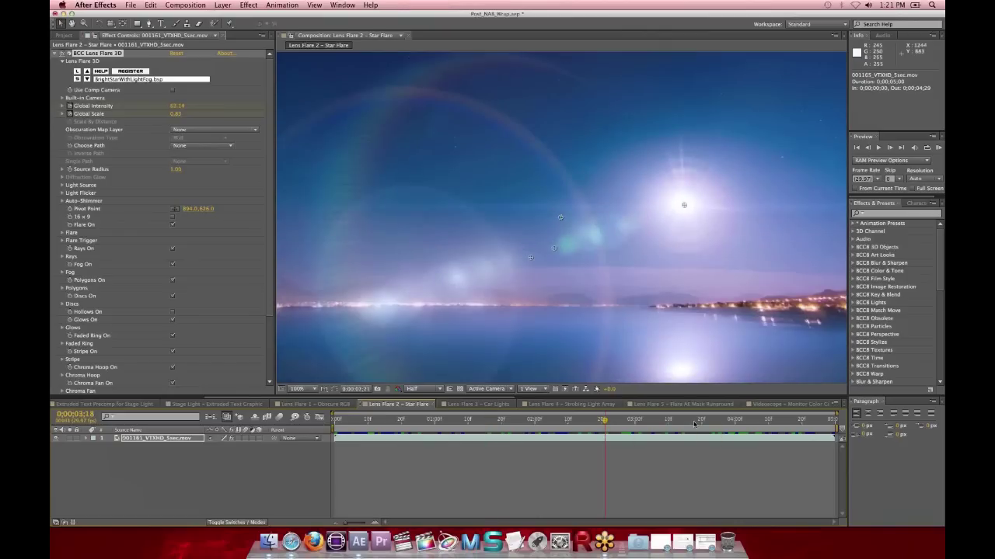
pyautogui.click(695, 423)
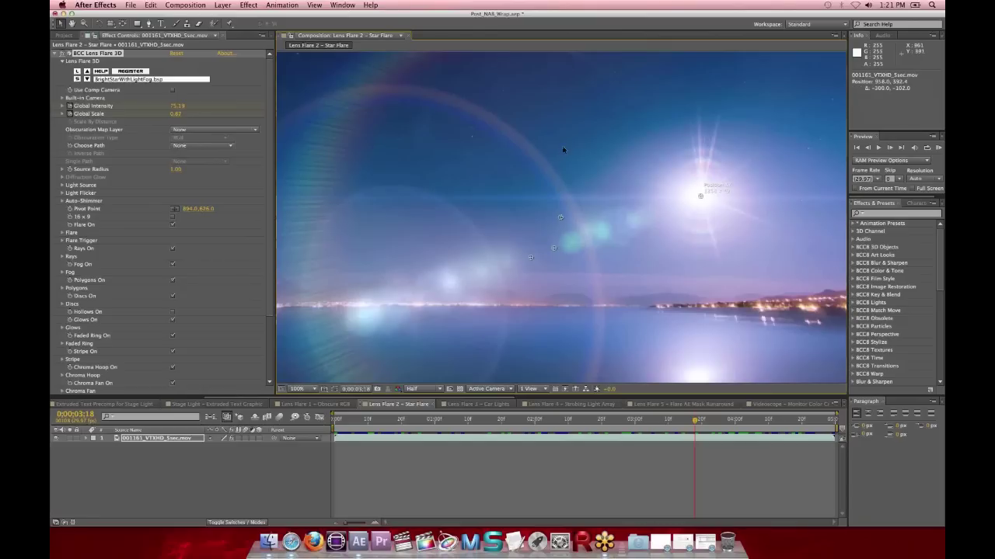
pyautogui.moveTo(700, 196); pyautogui.dragTo(411, 165)
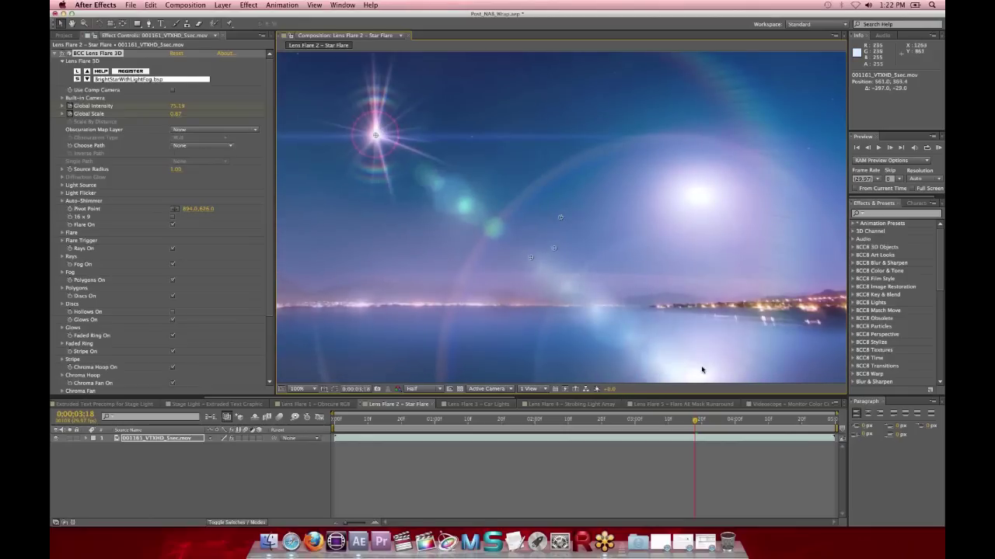
pyautogui.click(375, 134)
# Check the available choices for Obscuration Map Layer and Choose Path without changing either one
pyautogui.click(177, 132)
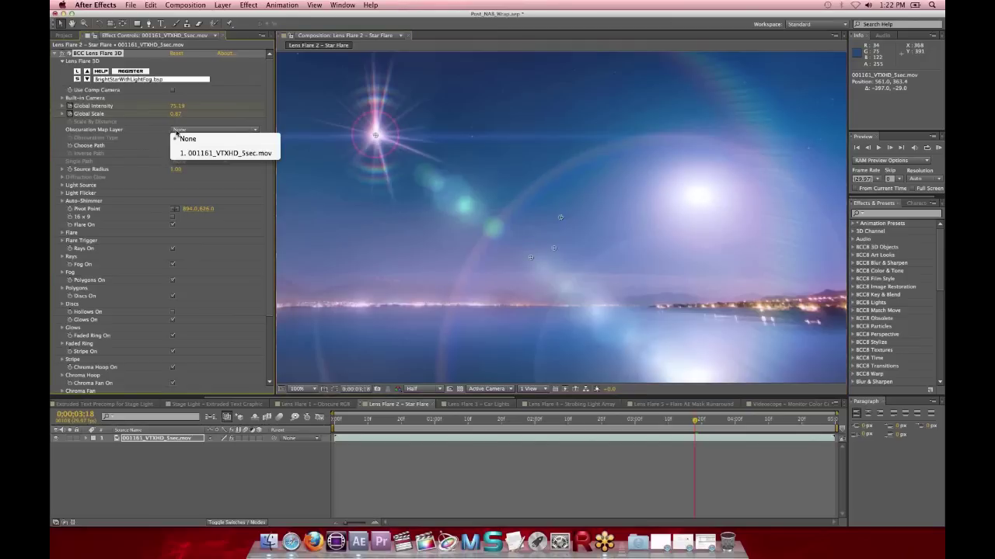
pyautogui.click(153, 133)
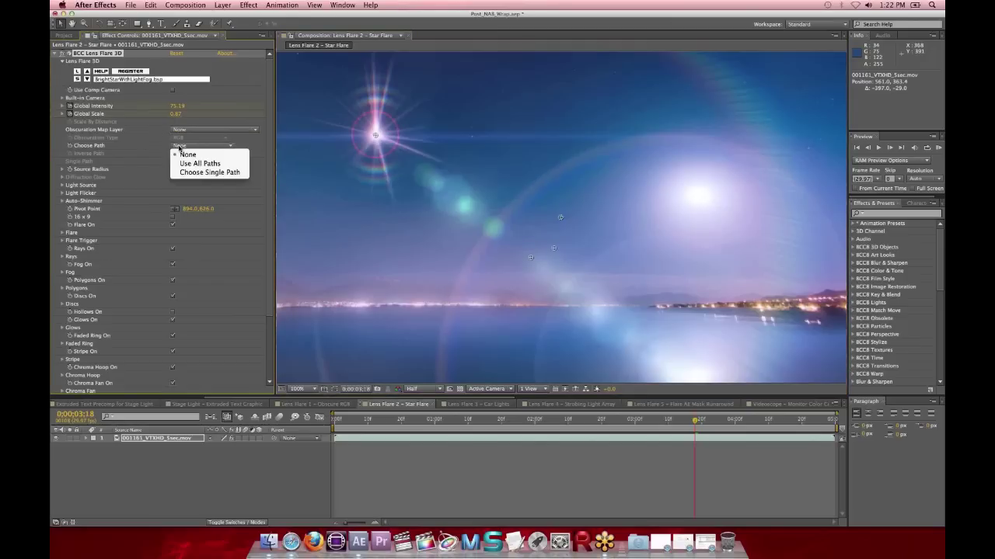
pyautogui.click(179, 146)
pyautogui.click(156, 147)
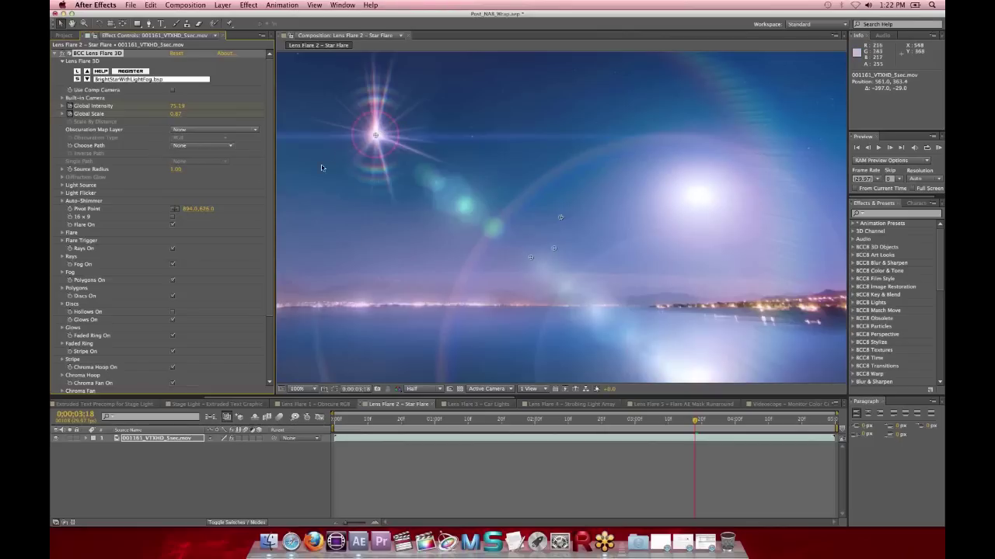
# Turn off Faded Ring, Stripe, Chroma Hoop, Chroma Fan and Elliptical Caustic, comparing Stripe and Chroma Hoop on and off
pyautogui.moveTo(269, 169); pyautogui.dragTo(269, 206)
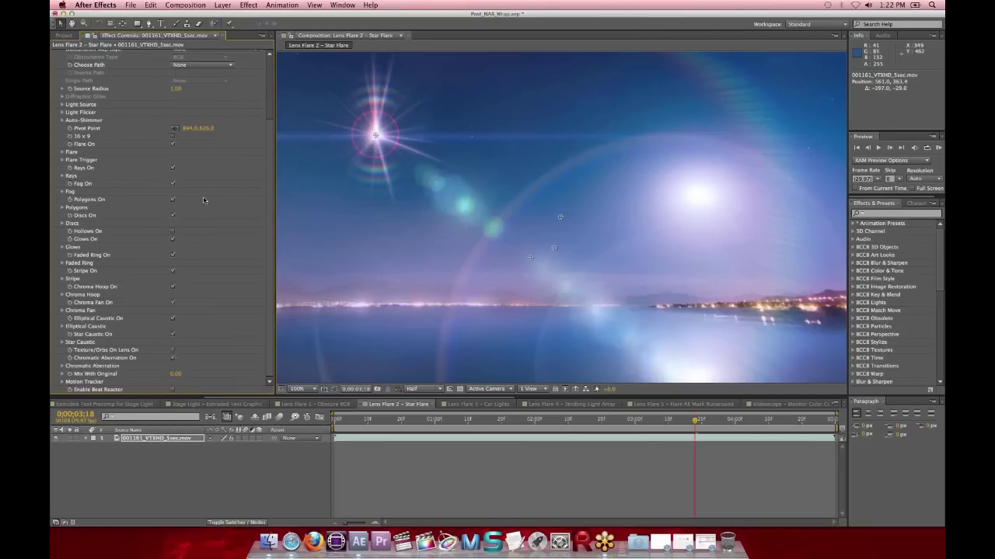
pyautogui.click(173, 256)
pyautogui.click(173, 271)
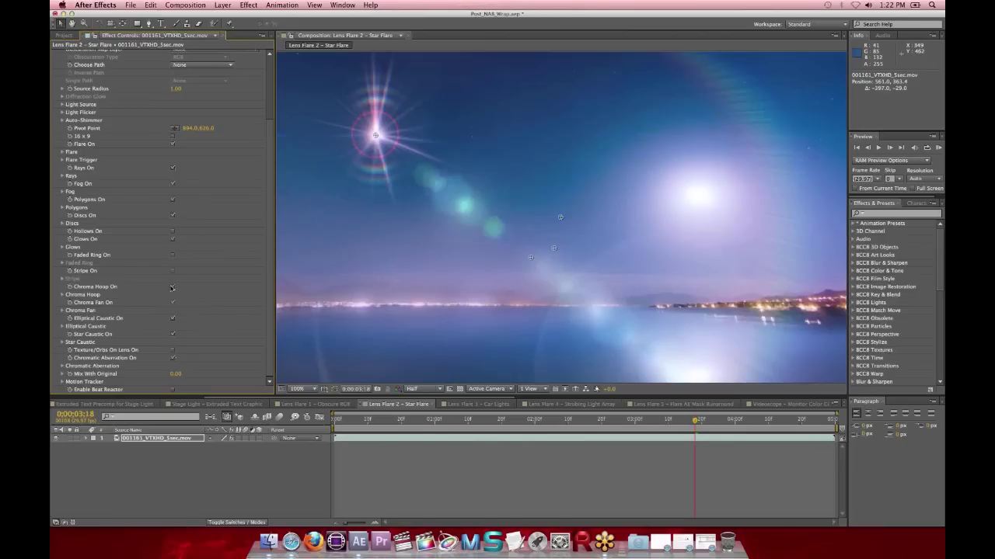
pyautogui.click(173, 287)
pyautogui.click(173, 288)
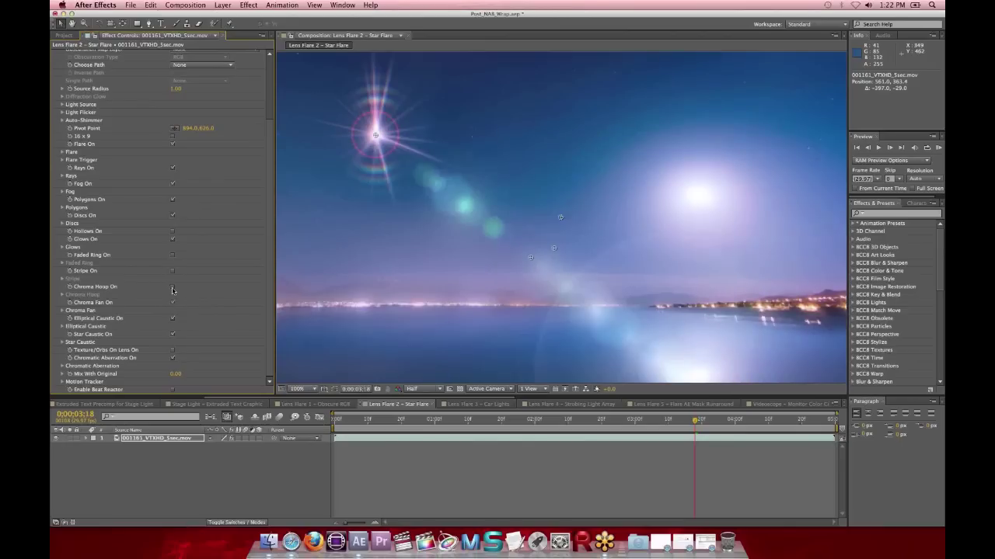
pyautogui.click(173, 272)
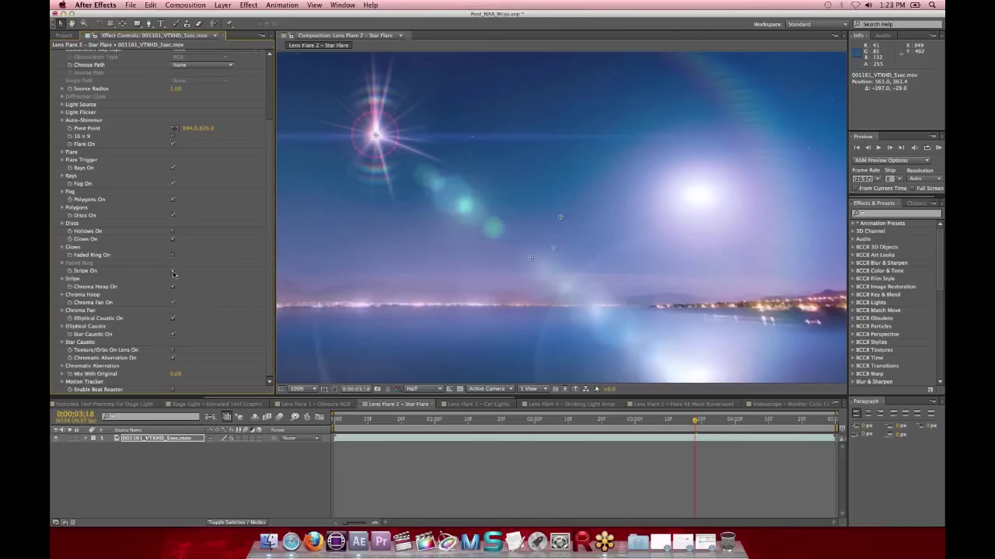
pyautogui.click(172, 271)
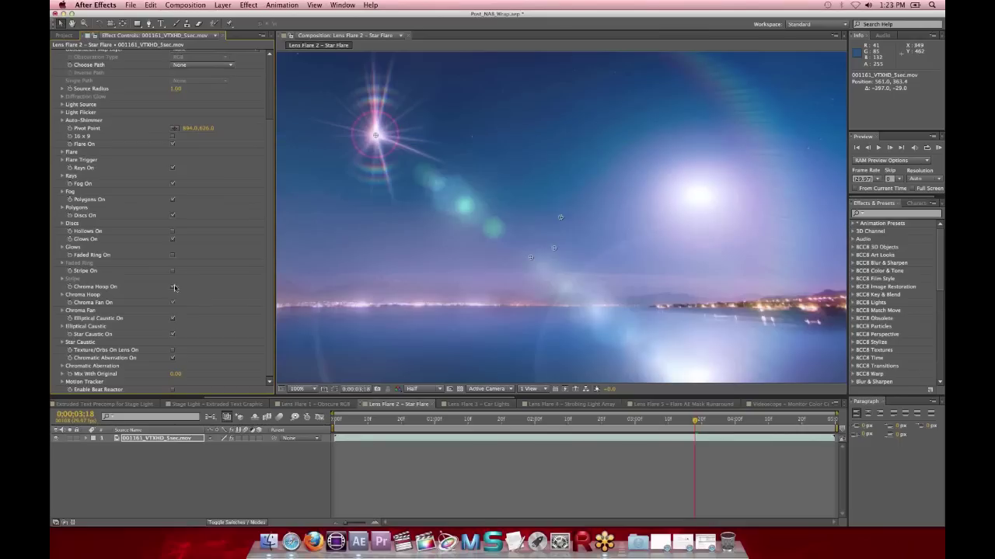
pyautogui.click(172, 287)
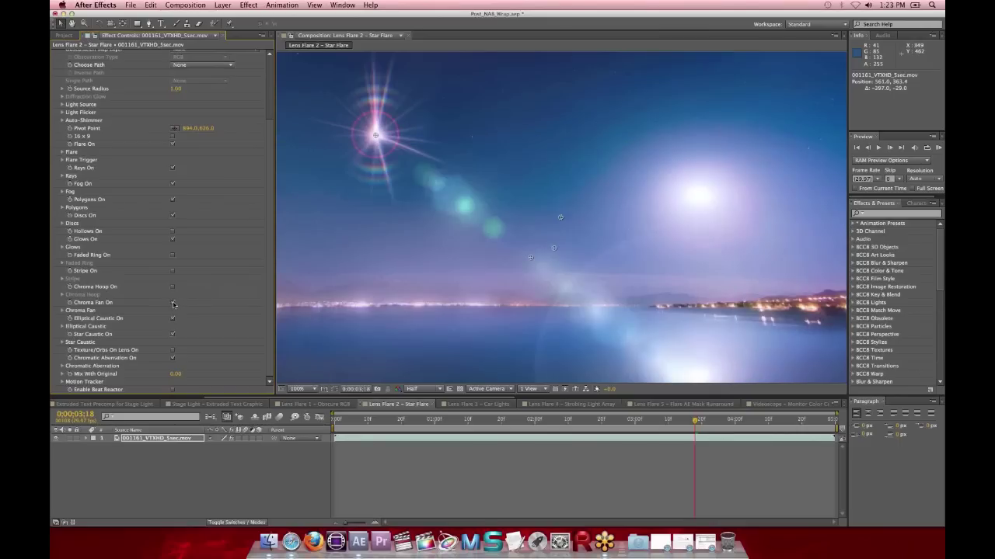
pyautogui.click(172, 303)
pyautogui.click(173, 320)
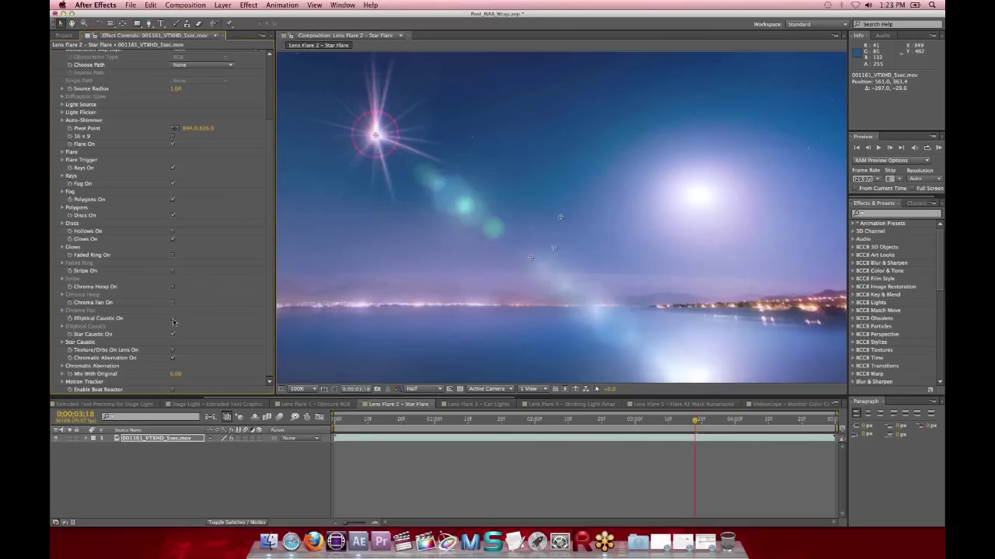
# Turn Elliptical Caustic, Chroma Fan, Chroma Hoop, Stripe and Faded Ring back on
pyautogui.click(172, 319)
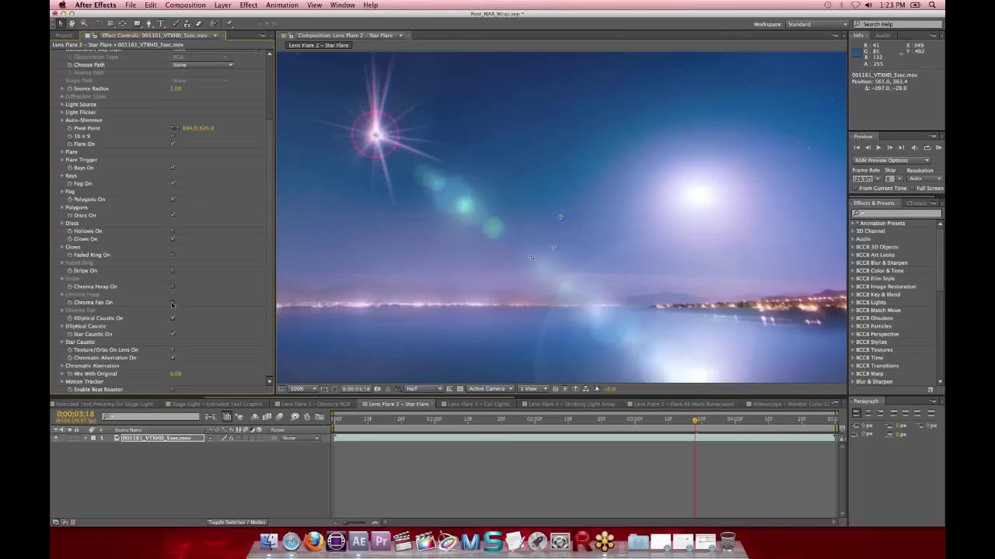
pyautogui.click(173, 303)
pyautogui.click(173, 287)
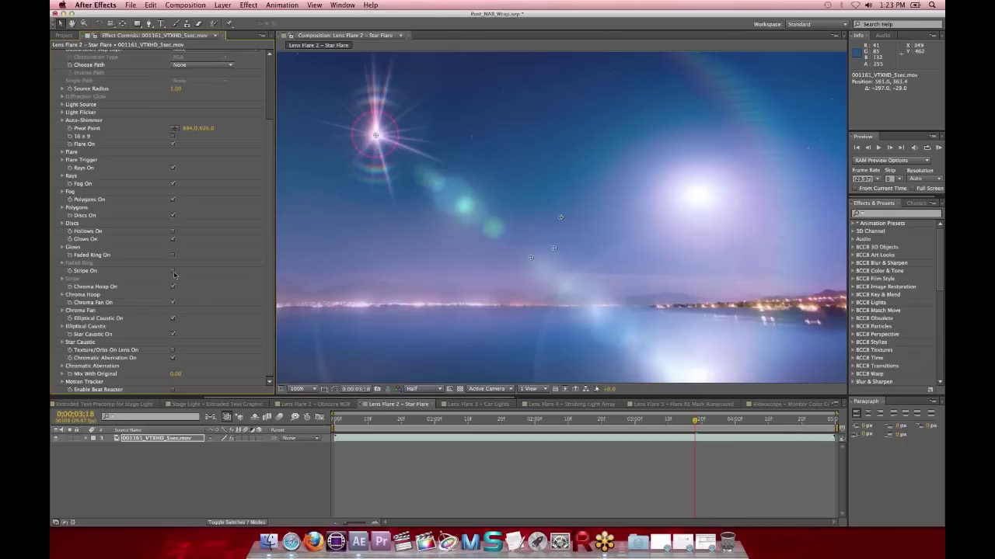
pyautogui.click(173, 272)
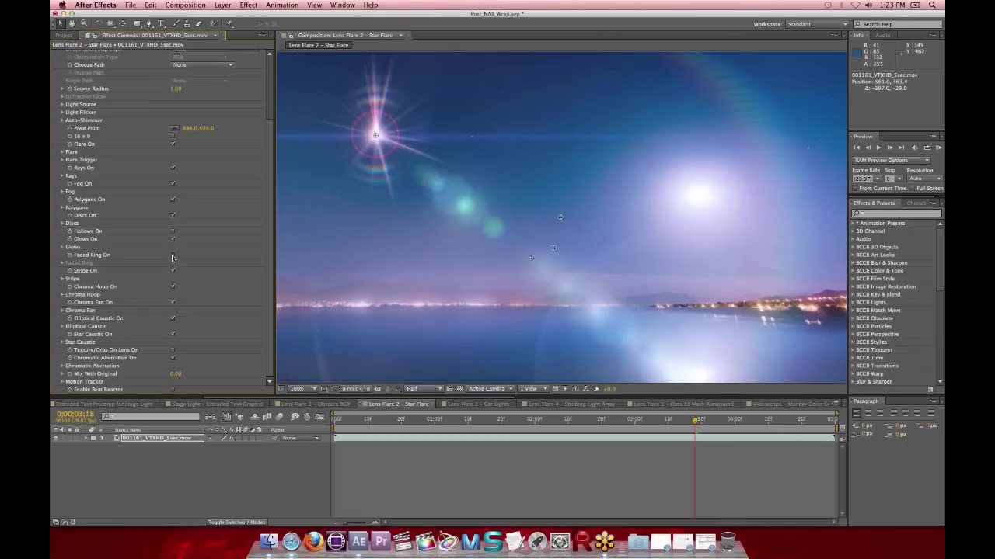
pyautogui.click(173, 256)
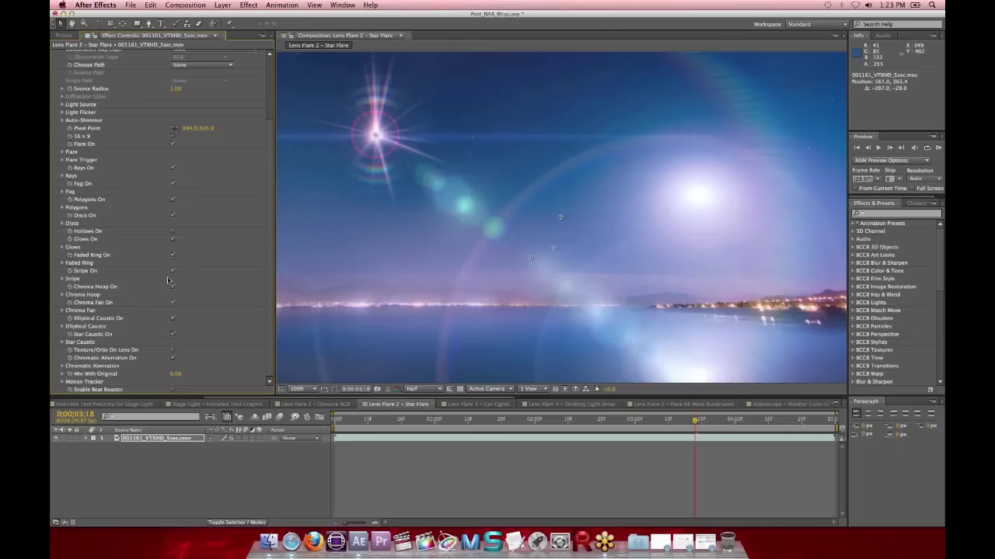
# Turn off Star Caustic, Elliptical Caustic, Chroma Fan, Chroma Hoop, Stripe, Faded Ring and Glows, one after another
pyautogui.click(173, 334)
pyautogui.click(172, 318)
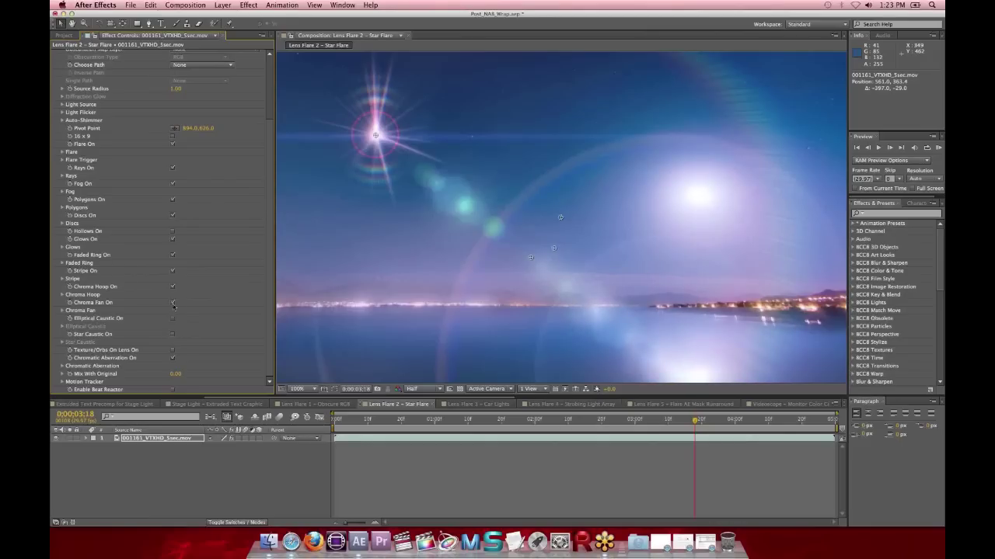
pyautogui.click(172, 302)
pyautogui.click(172, 286)
pyautogui.click(173, 270)
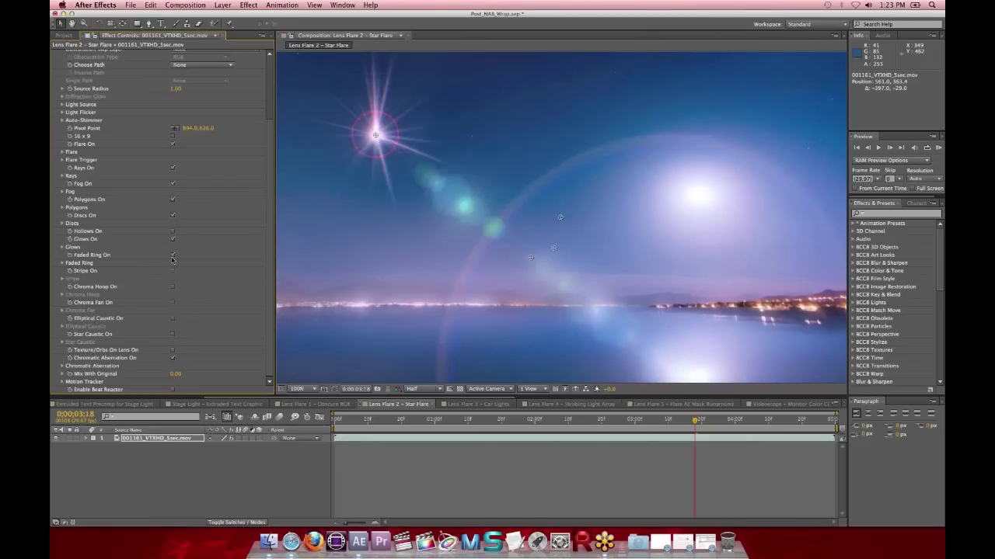
pyautogui.click(172, 255)
pyautogui.click(173, 239)
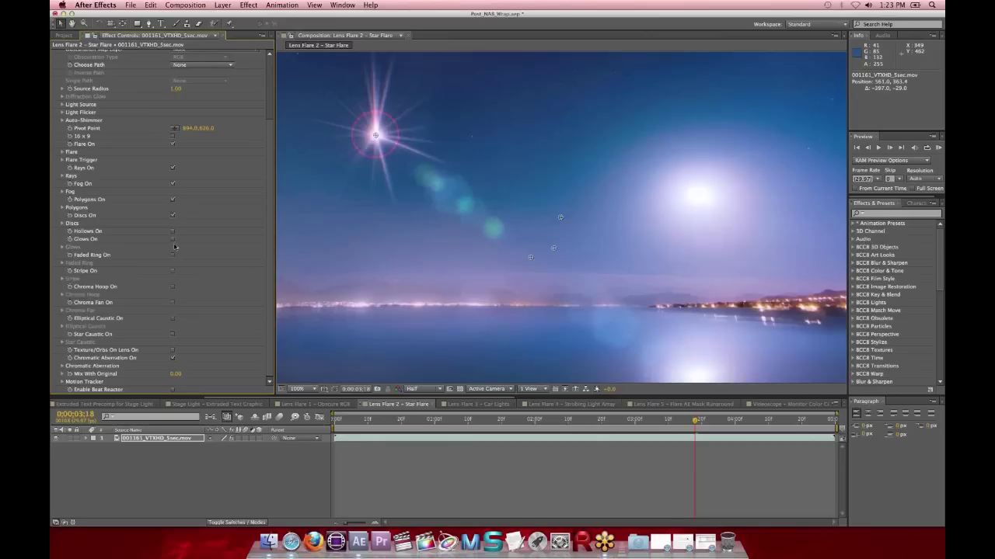
# Turn Glows, Faded Ring, Stripe, Chroma Hoop and Chroma Fan back on, leaving both caustics off
pyautogui.click(173, 239)
pyautogui.click(173, 255)
pyautogui.click(173, 270)
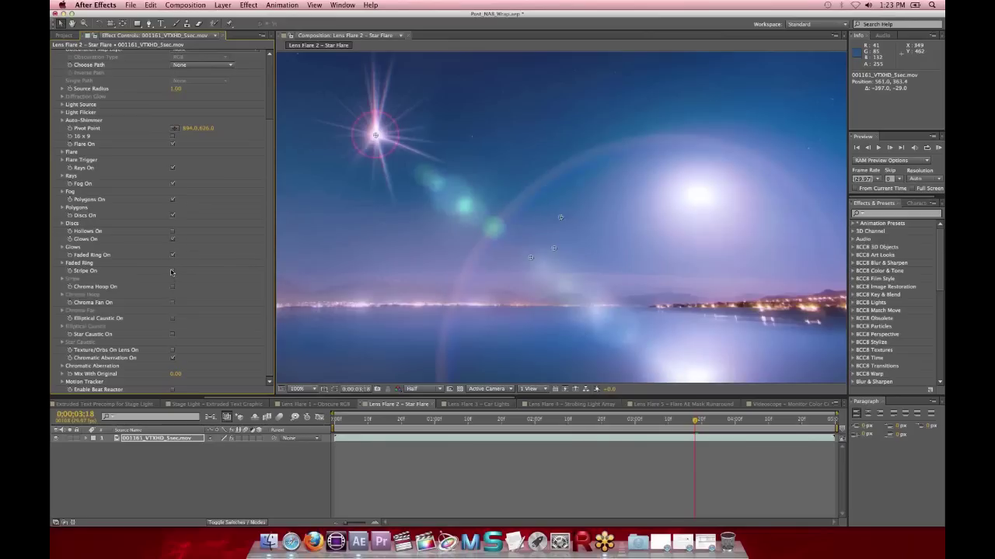
pyautogui.click(173, 287)
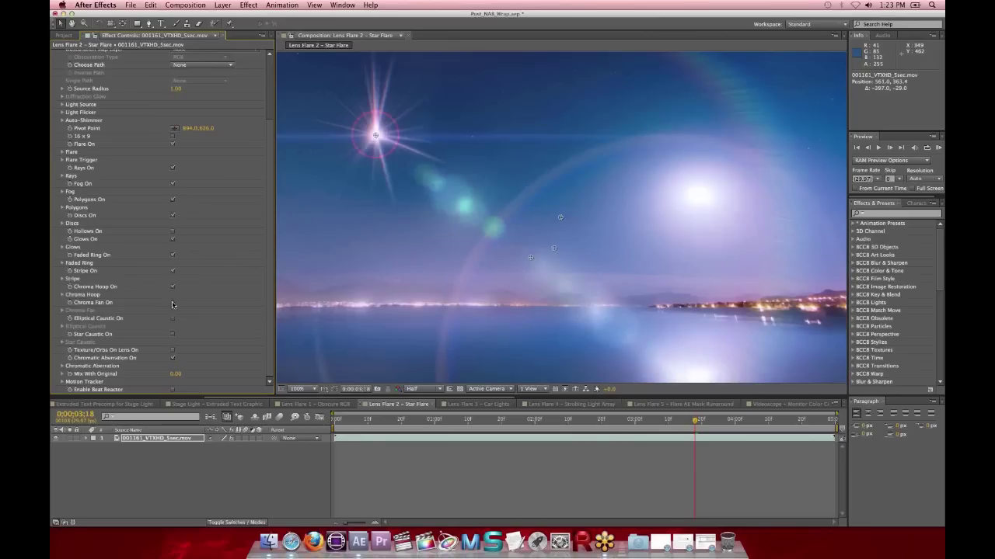
pyautogui.click(173, 303)
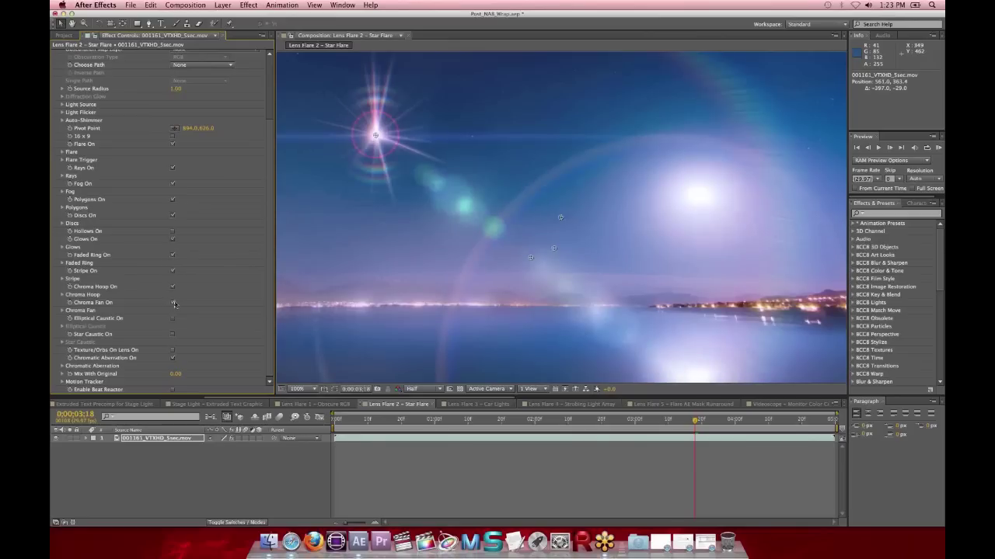
# Expand the Chroma Fan settings and review its full set of parameters
pyautogui.click(62, 311)
pyautogui.scroll(-1, 62, 312)
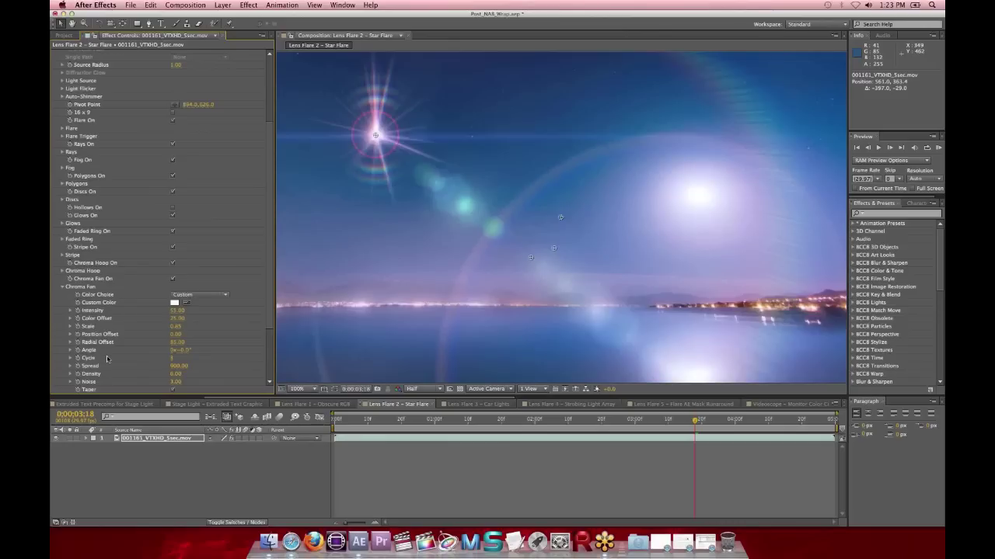
pyautogui.scroll(-2, 270, 342)
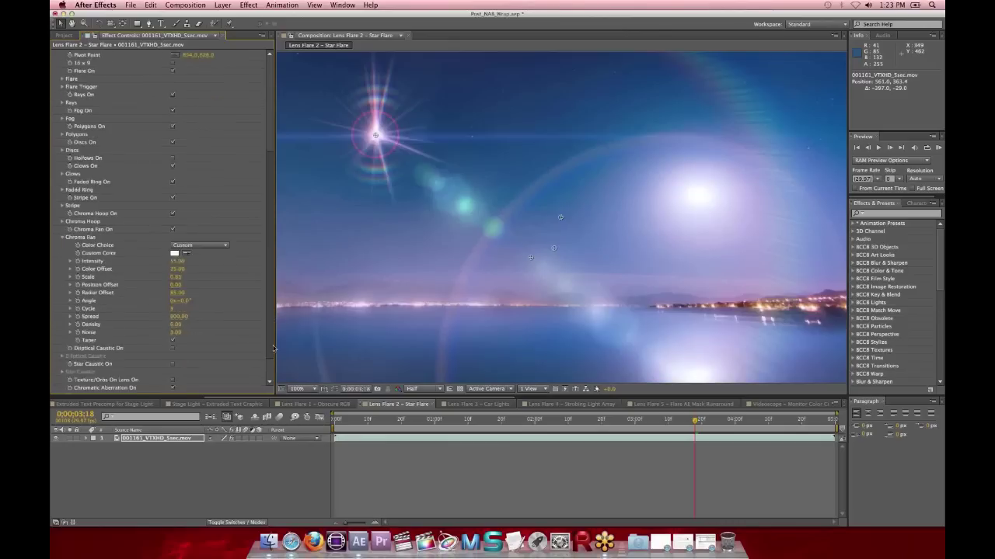
# Open the Lens Flare 3 – Car Lights composition and select its 000634_VTXHD_5sec.mov layer
pyautogui.scroll(-1, 272, 348)
pyautogui.moveTo(176, 236); pyautogui.dragTo(189, 232)
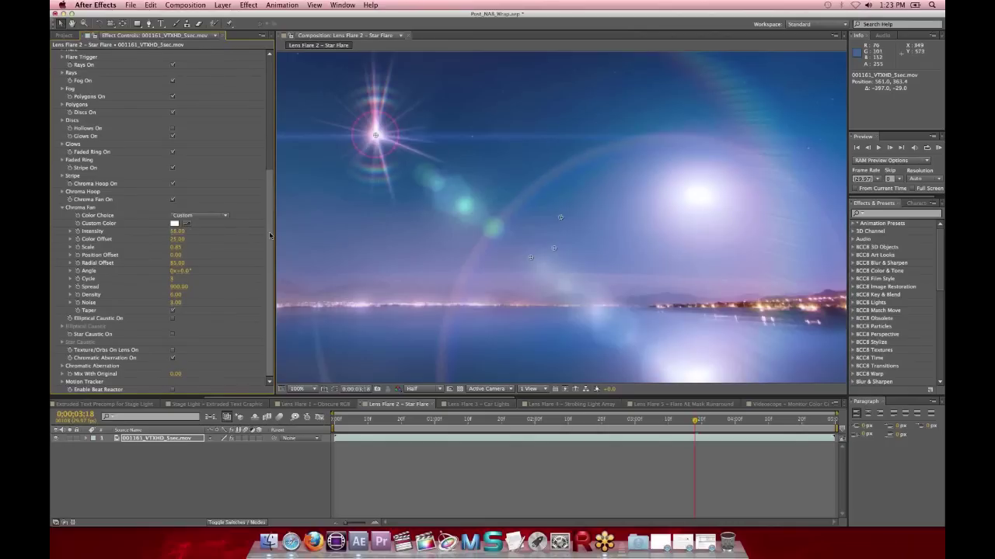
pyautogui.click(471, 406)
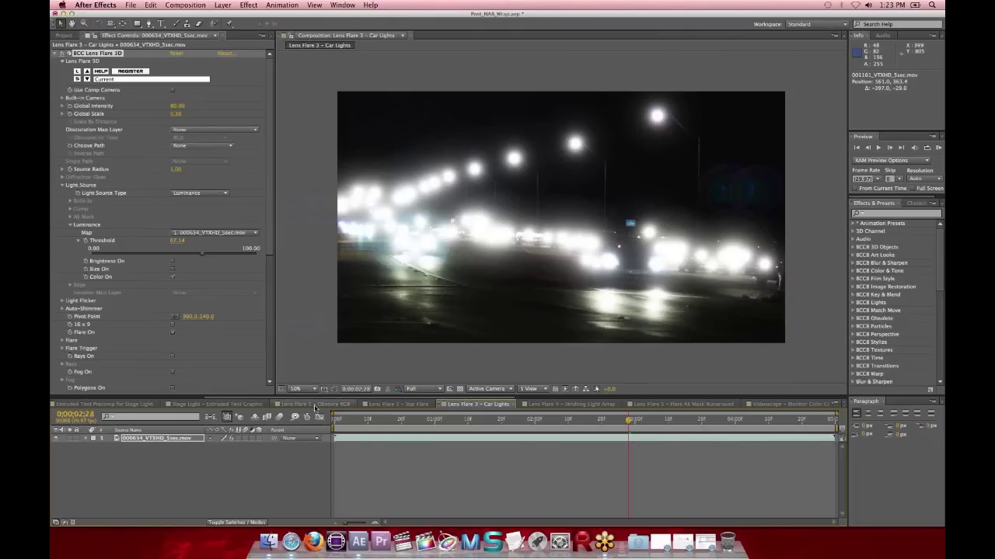
pyautogui.click(417, 405)
pyautogui.click(469, 405)
pyautogui.click(178, 439)
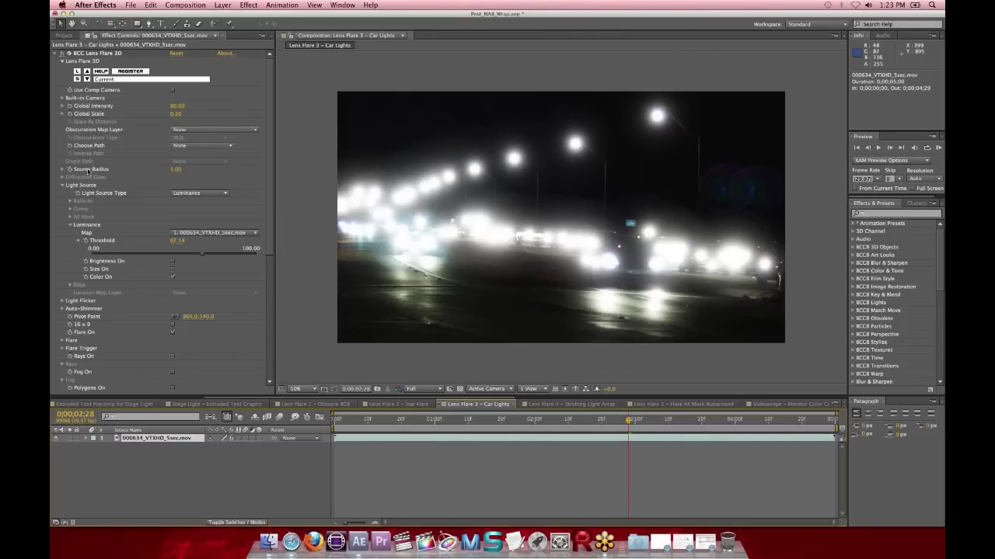
# Check the Luminance Map layer choices and compare the car lights footage with BCC Lens Flare 3D off and on
pyautogui.click(173, 234)
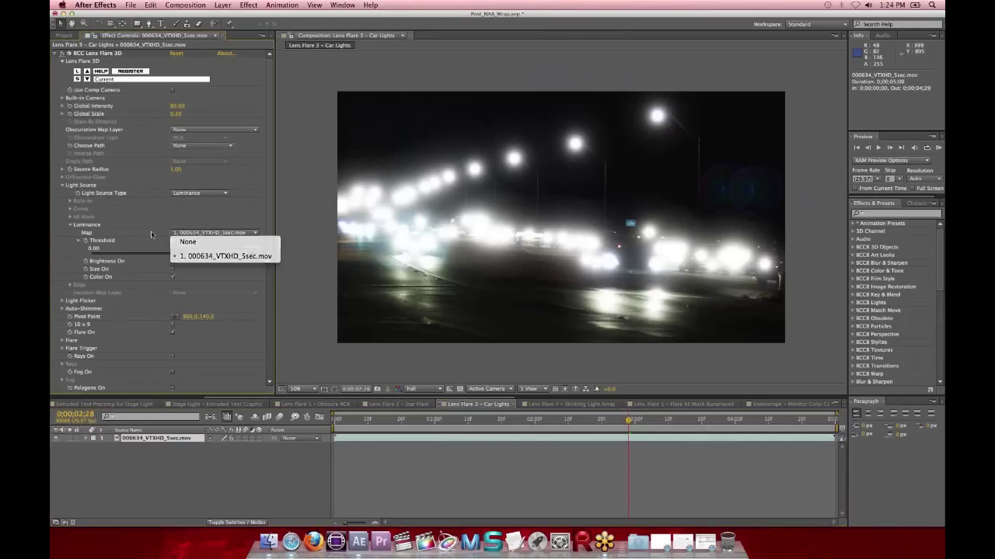
pyautogui.click(152, 235)
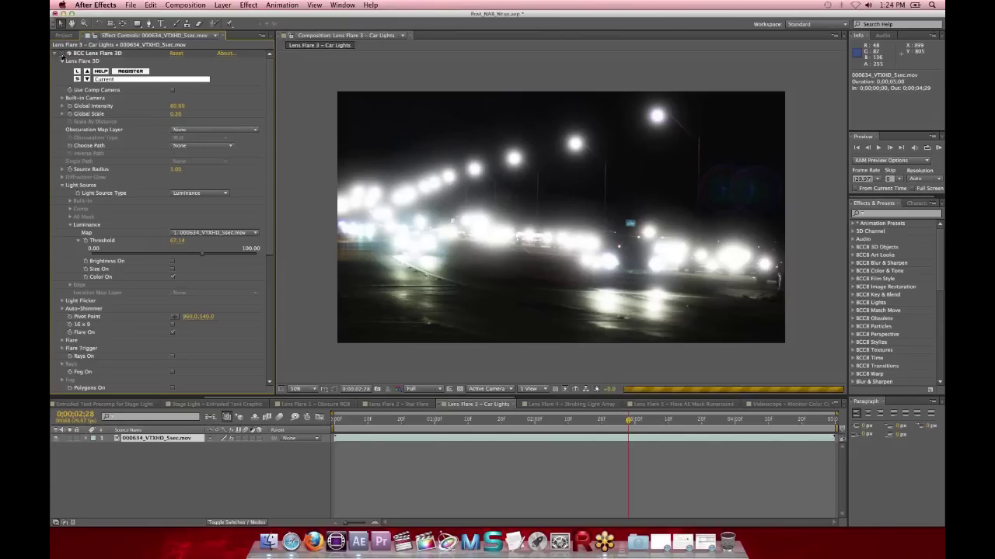
pyautogui.click(63, 54)
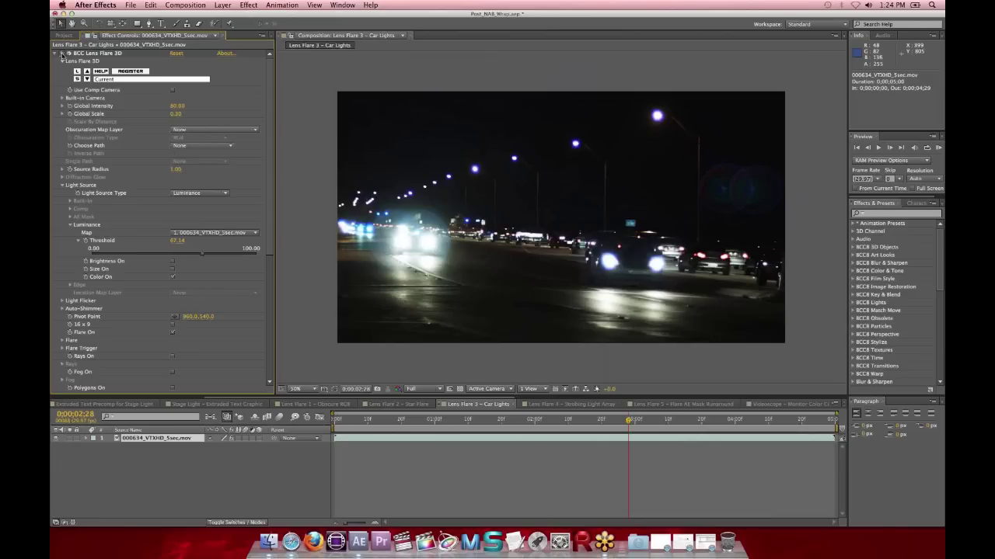
pyautogui.click(63, 54)
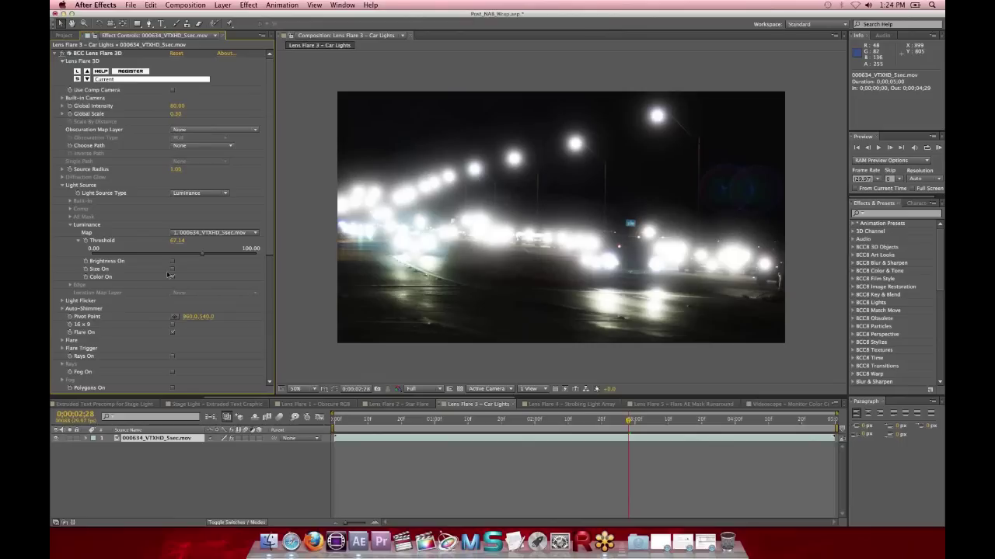
# Open the Lens Flare 4 – Strobing Light Array composition, enlarge the timeline area and scrub through the strobing to 0:00:01:19
pyautogui.hscroll(3, 470, 401)
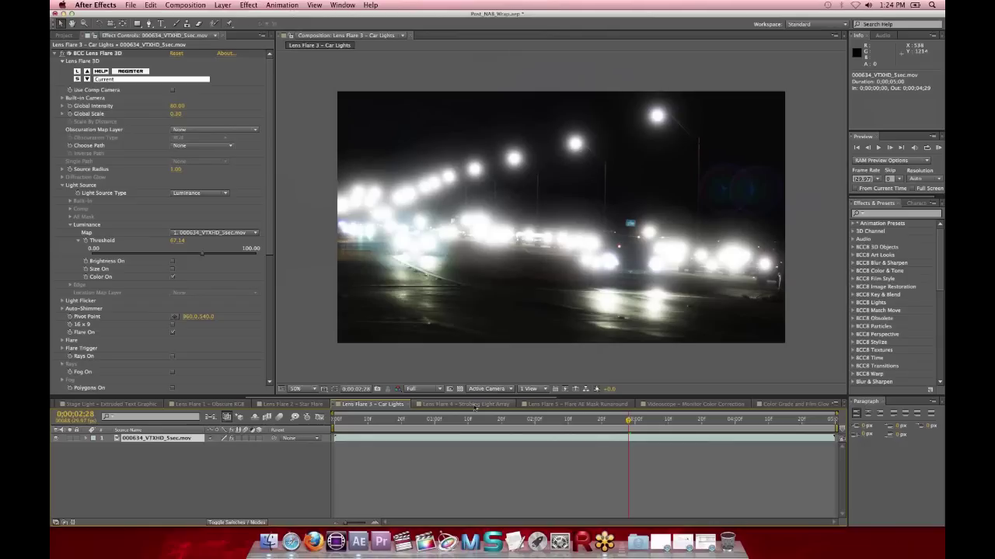
pyautogui.click(475, 404)
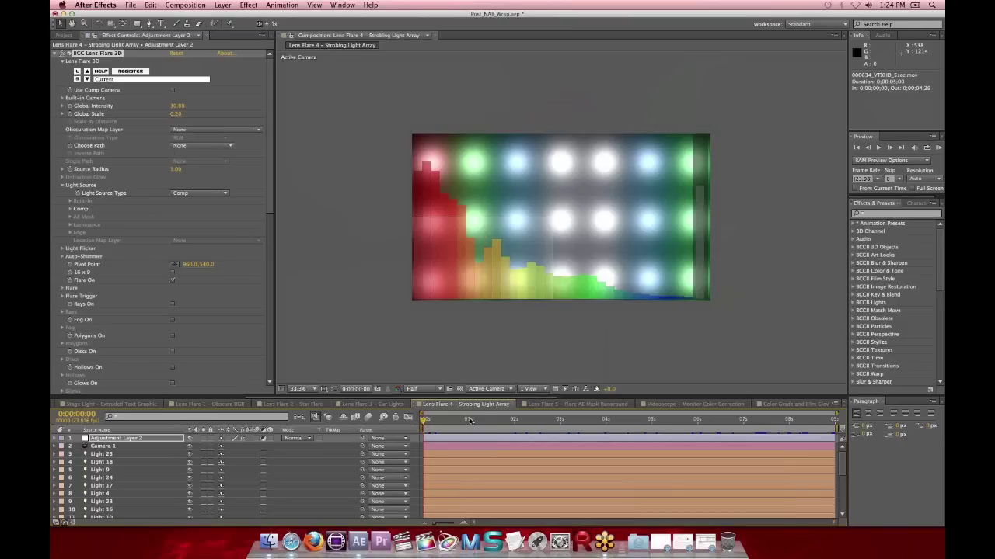
pyautogui.press('space')
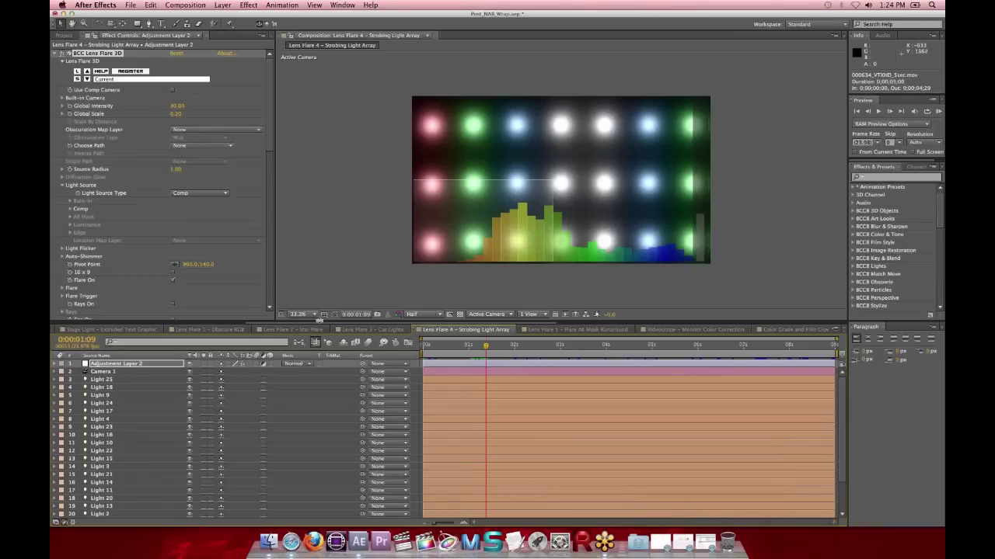
pyautogui.moveTo(317, 323); pyautogui.dragTo(316, 374)
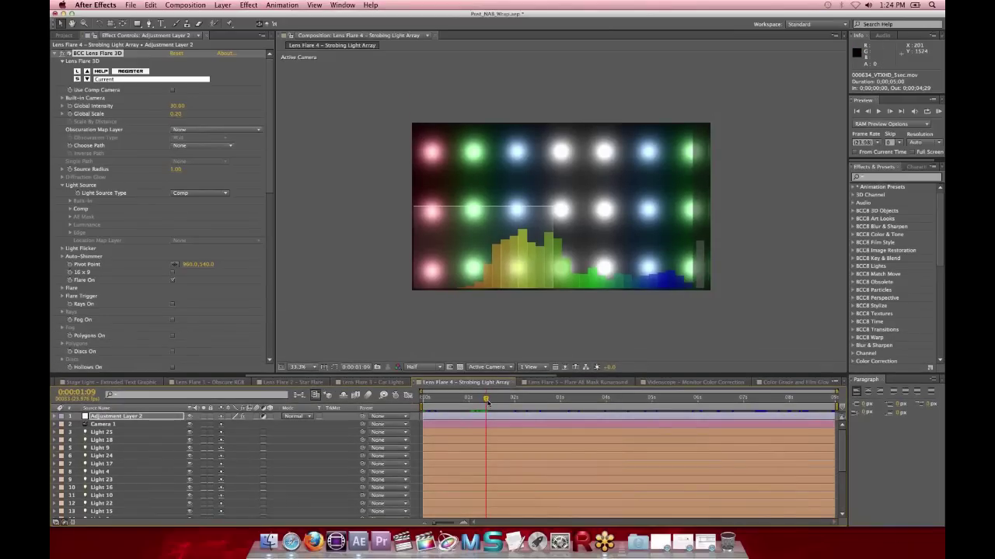
pyautogui.moveTo(486, 401); pyautogui.dragTo(509, 404)
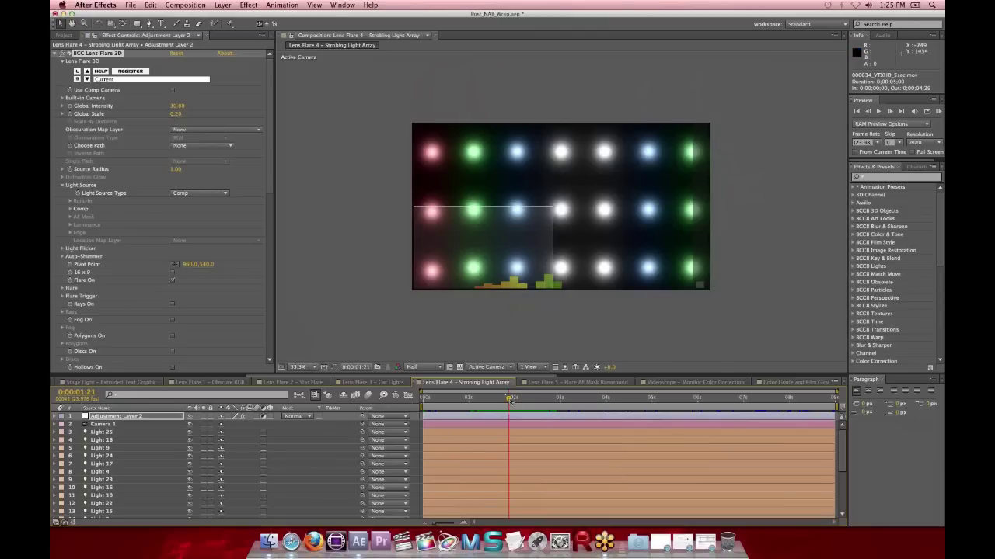
pyautogui.moveTo(510, 400)
pyautogui.mouseDown()
pyautogui.moveTo(493, 399)
pyautogui.moveTo(515, 400)
pyautogui.moveTo(506, 402)
pyautogui.mouseUp()
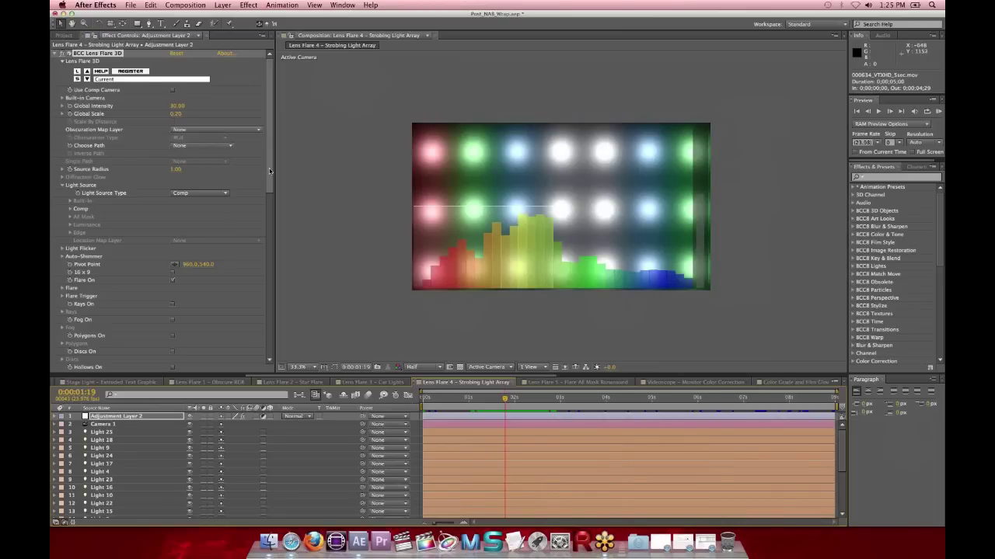
# Examine the Beat Reactor settings at 0:00:02:09, including the choices for Apply Parameter A and Effect on Parameter
pyautogui.scroll(-1, 268, 188)
pyautogui.scroll(-15, 268, 188)
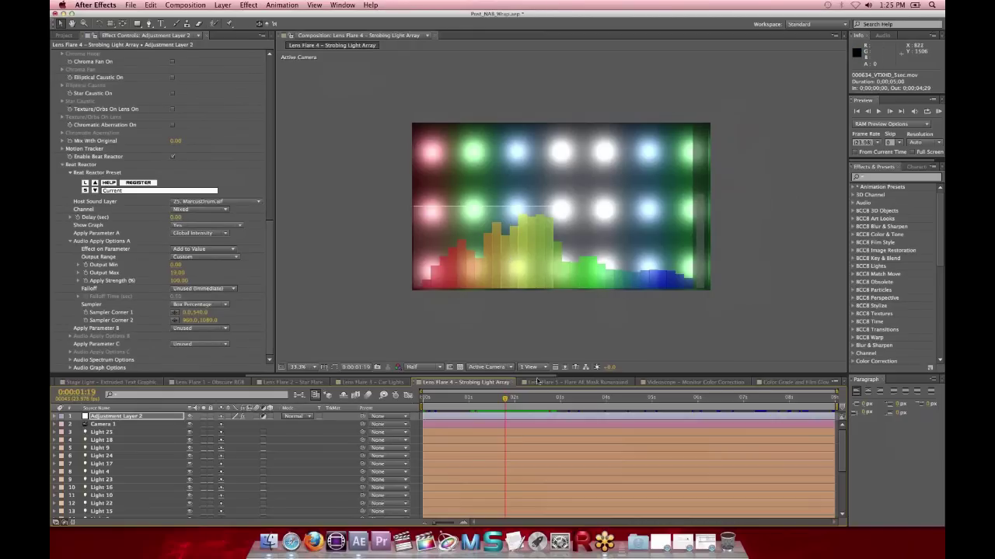
pyautogui.moveTo(505, 398); pyautogui.dragTo(531, 404)
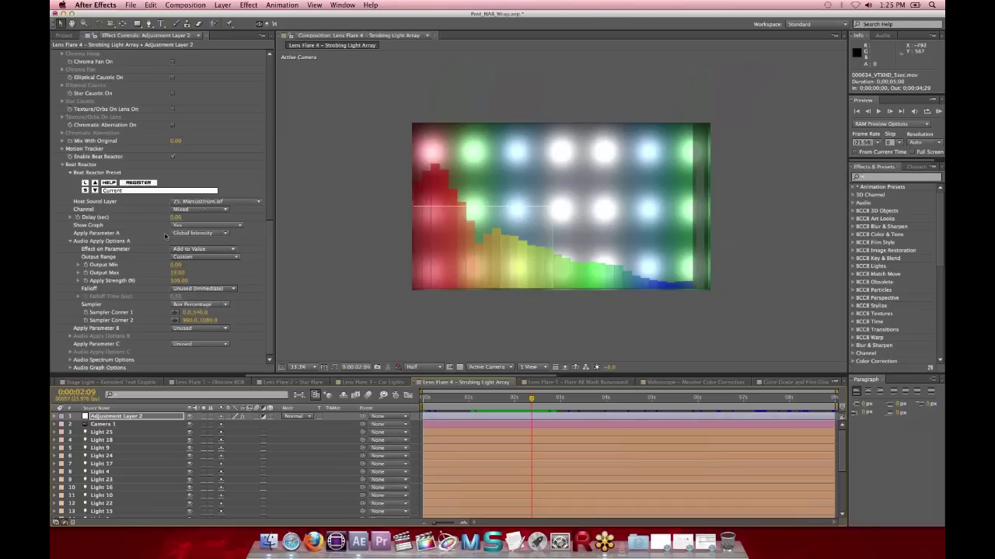
pyautogui.click(177, 234)
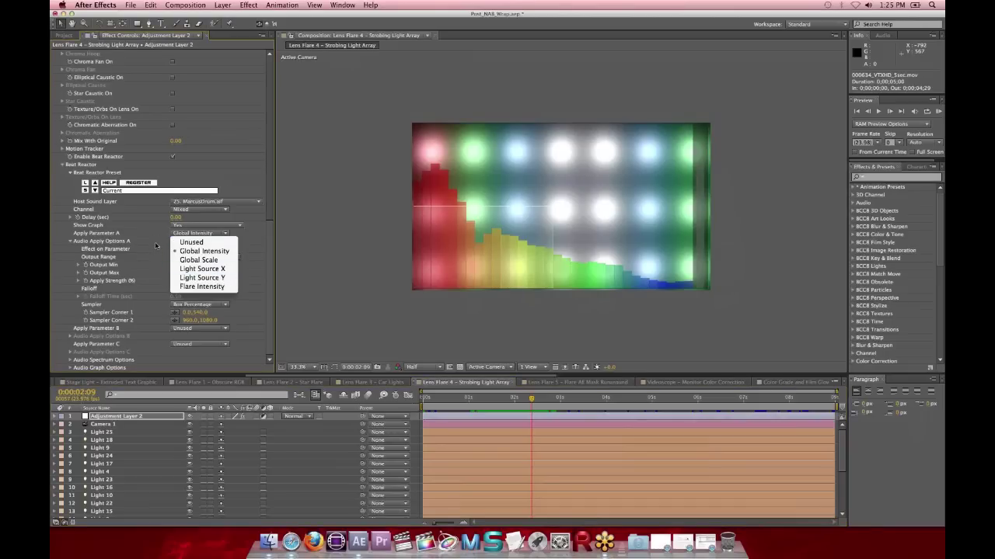
pyautogui.click(156, 246)
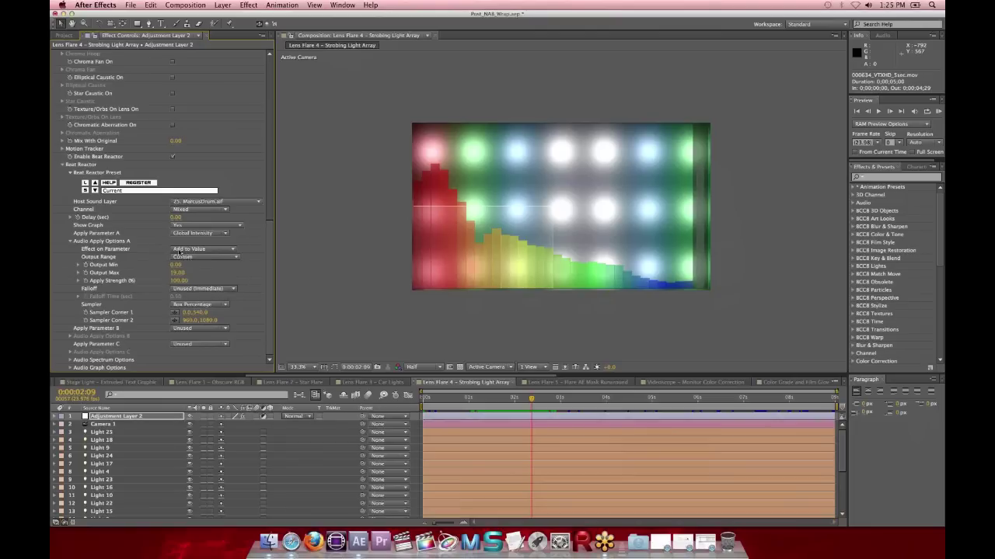
pyautogui.click(179, 251)
pyautogui.click(158, 264)
# Scrub back to about 0:00:01:16, RAM preview the beat-driven light array, and scrub through it again
pyautogui.click(509, 399)
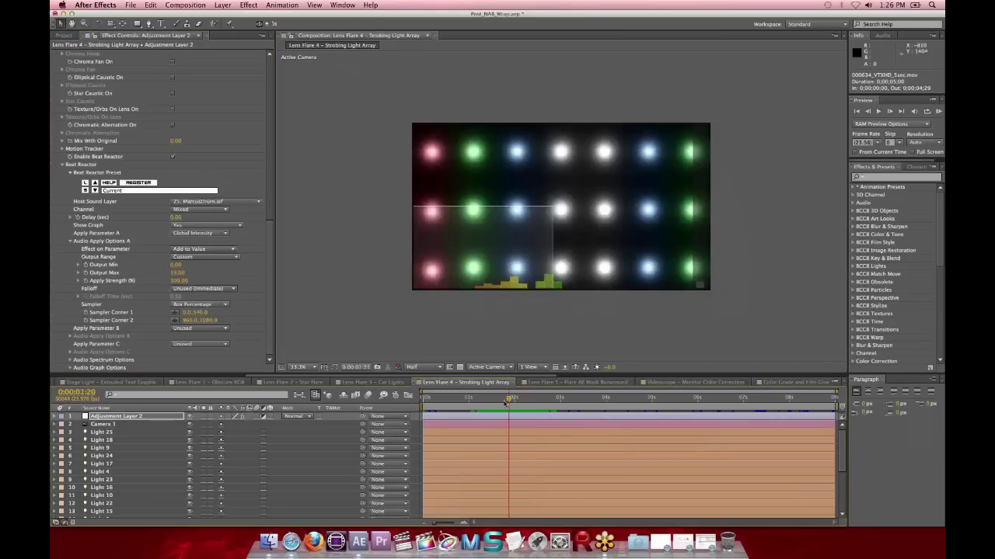
pyautogui.moveTo(504, 402); pyautogui.dragTo(497, 401)
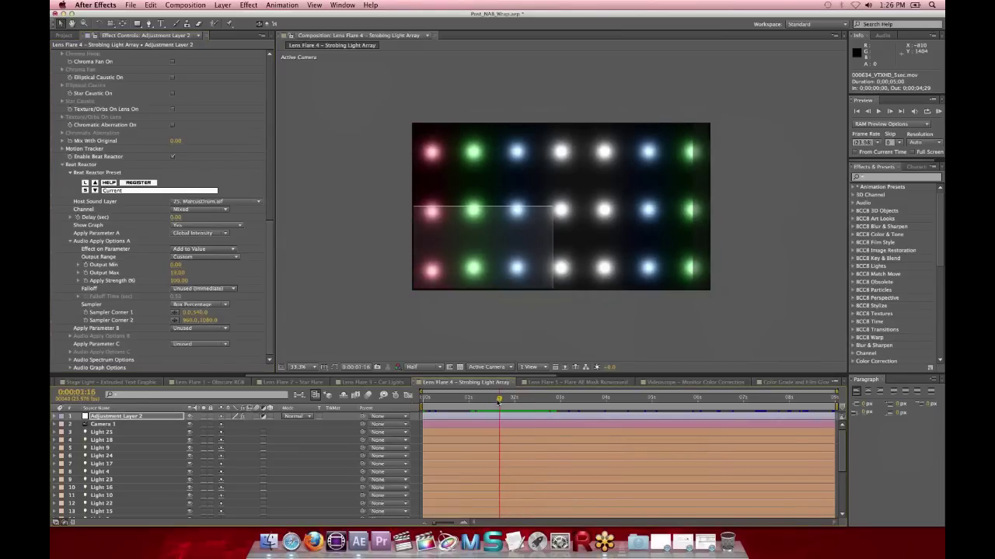
pyautogui.press('KP_0')
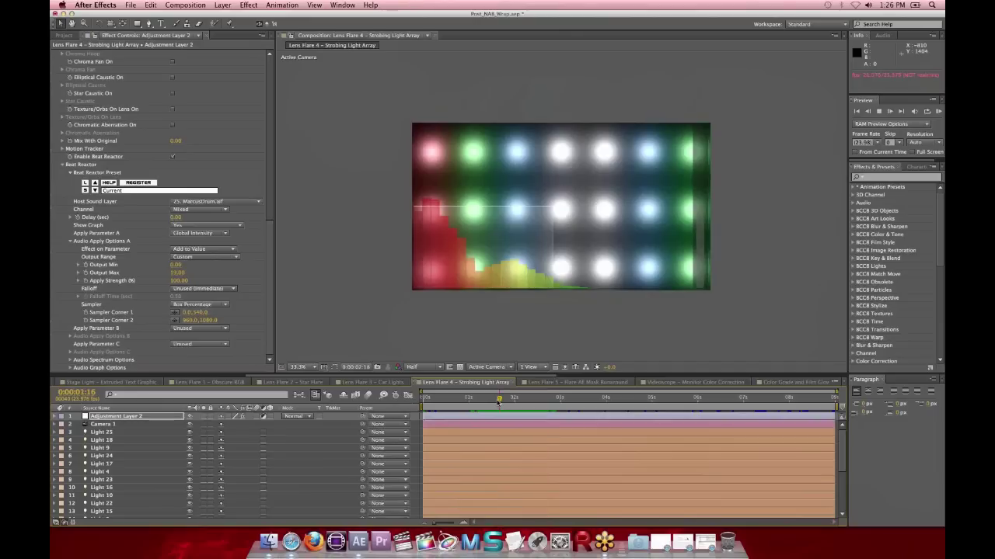
pyautogui.click(498, 398)
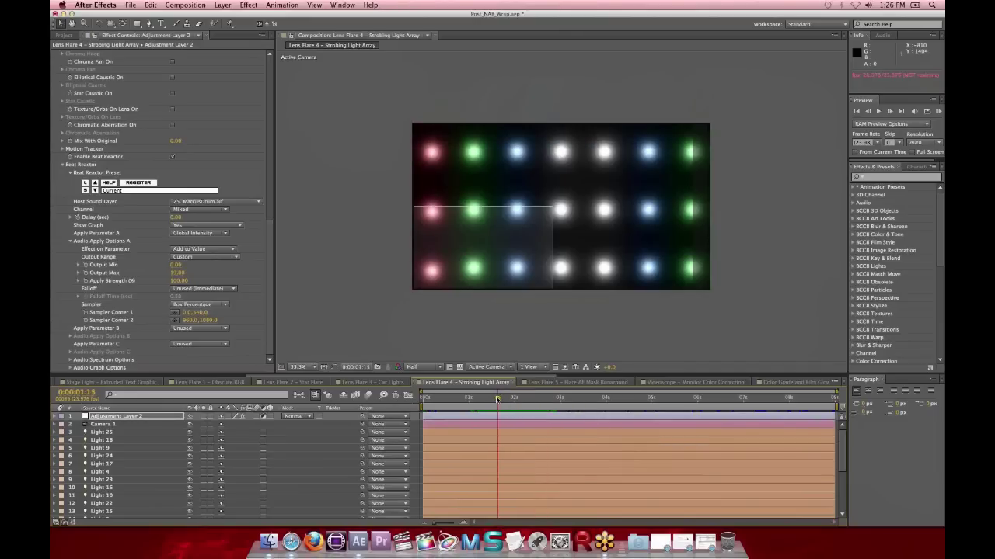
pyautogui.moveTo(497, 398); pyautogui.dragTo(525, 399)
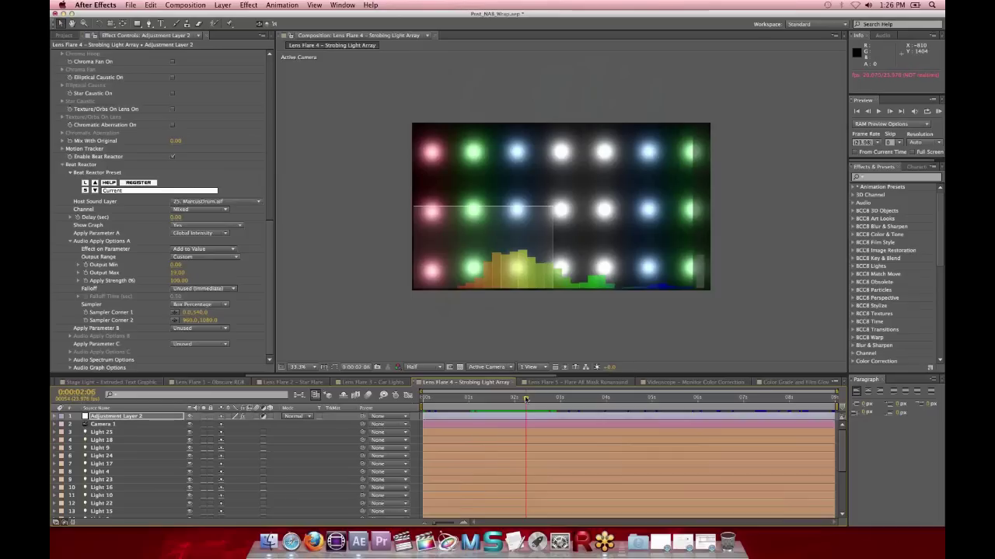
# Open the Lens Flare 5 – Flare AE Mask Runaround composition and move the current time to 0;00;00;21
pyautogui.moveTo(525, 399); pyautogui.dragTo(609, 378)
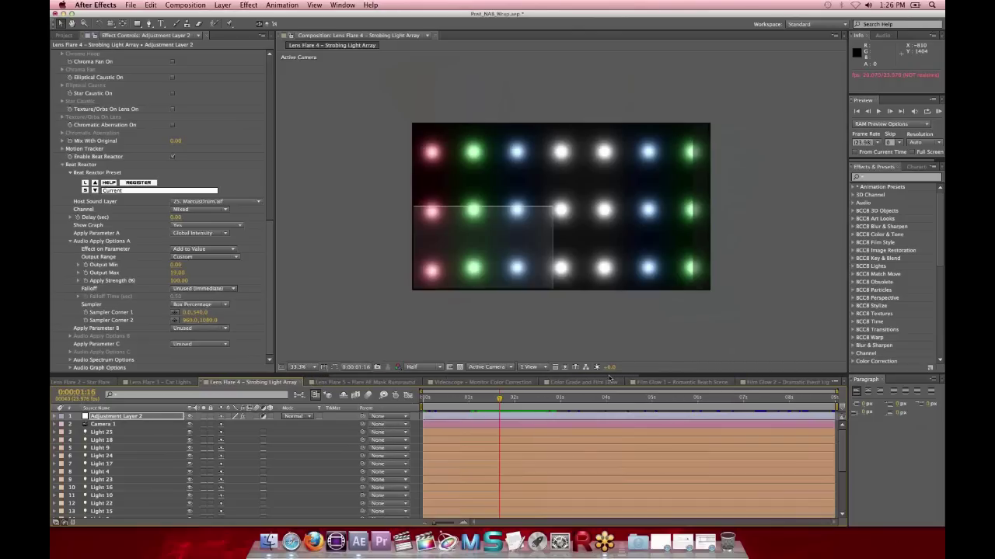
pyautogui.click(386, 383)
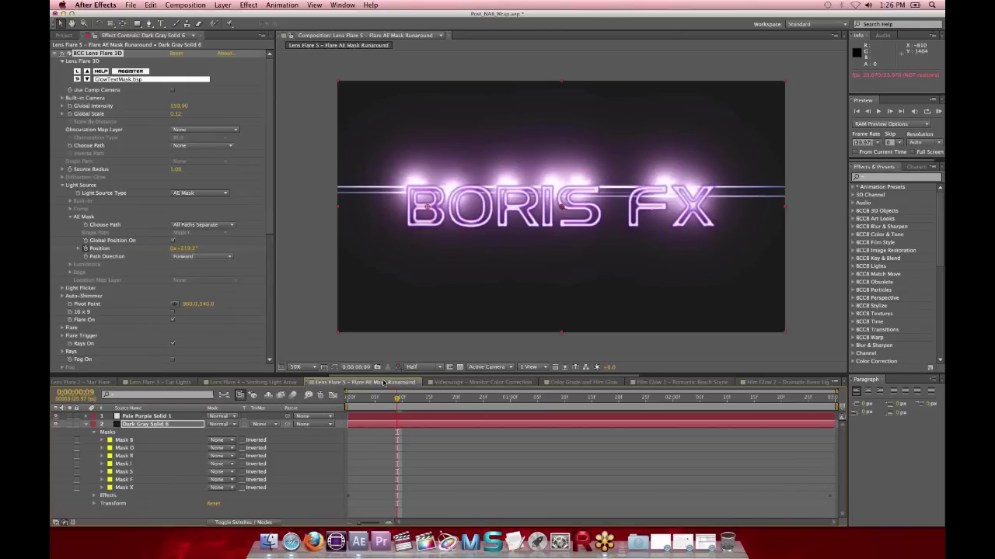
pyautogui.click(418, 398)
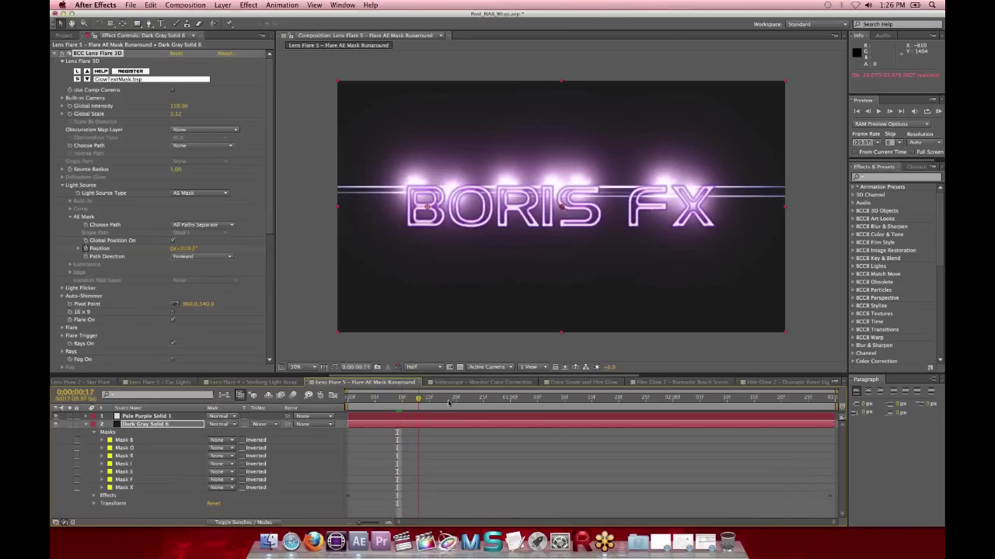
pyautogui.click(462, 401)
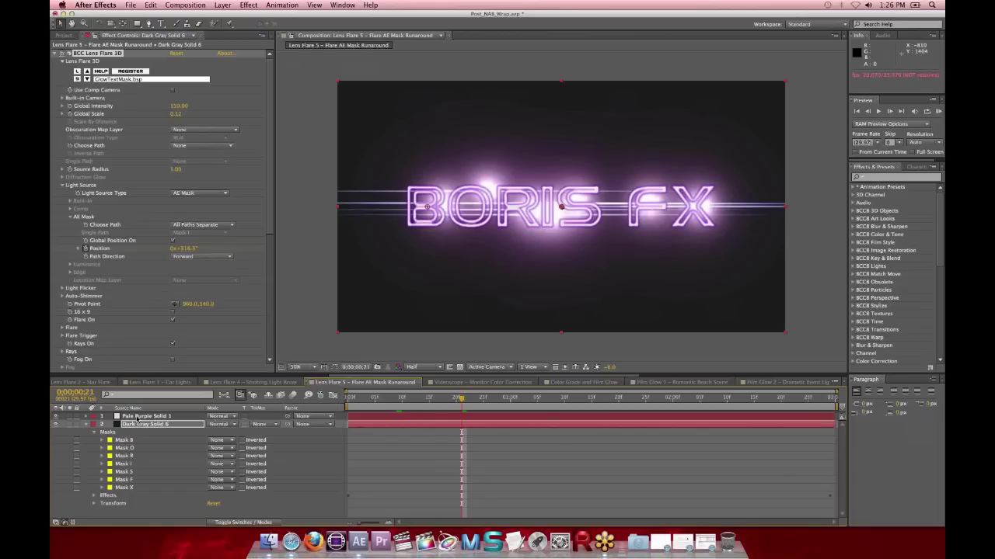
# View the effect on Pale Purple Solid 1, and compare Dark Gray Solid 6 with BCC Lens Flare 3D off and on
pyautogui.click(138, 417)
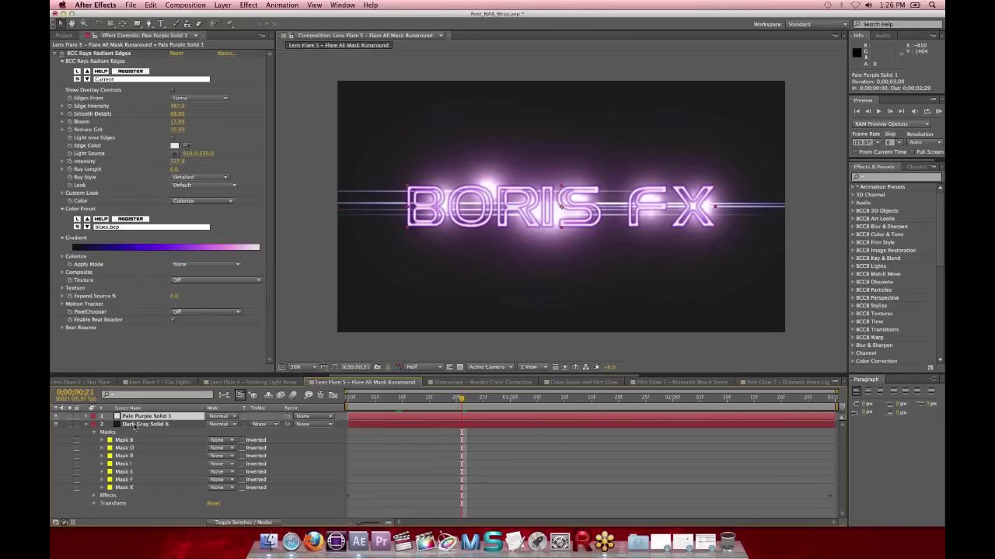
pyautogui.click(136, 425)
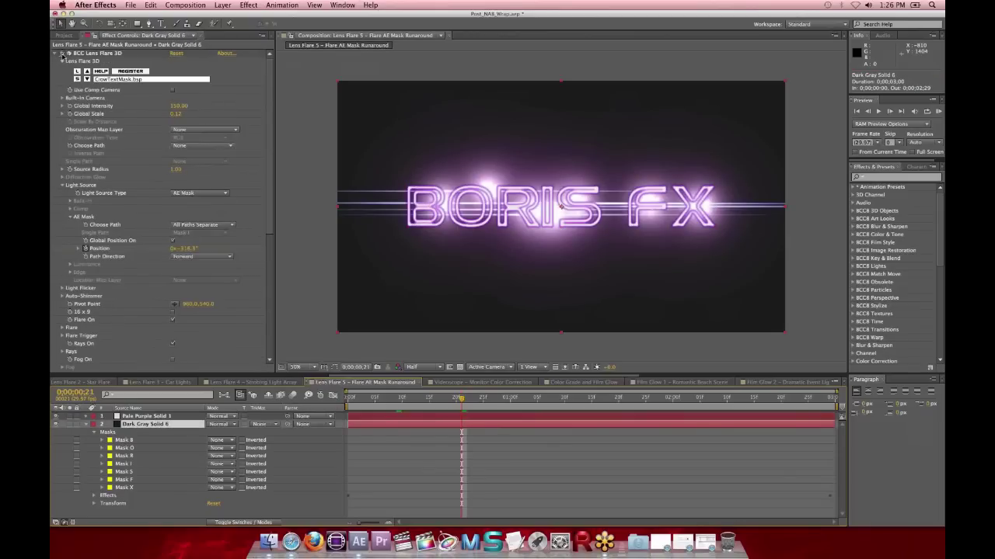
pyautogui.click(63, 56)
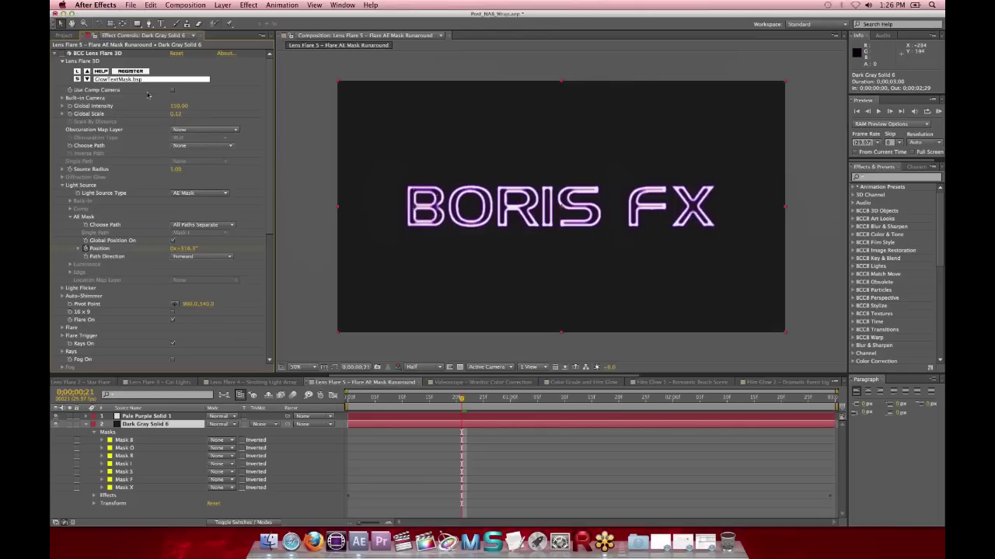
pyautogui.click(64, 54)
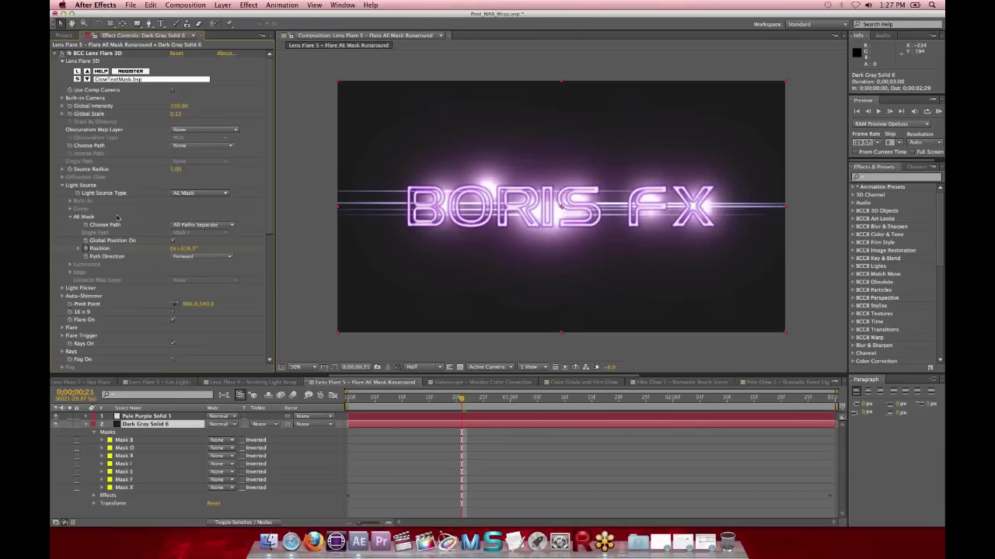
# Compare the effect settings on Pale Purple Solid 1 with the BCC Lens Flare 3D settings on Dark Gray Solid 6
pyautogui.click(144, 417)
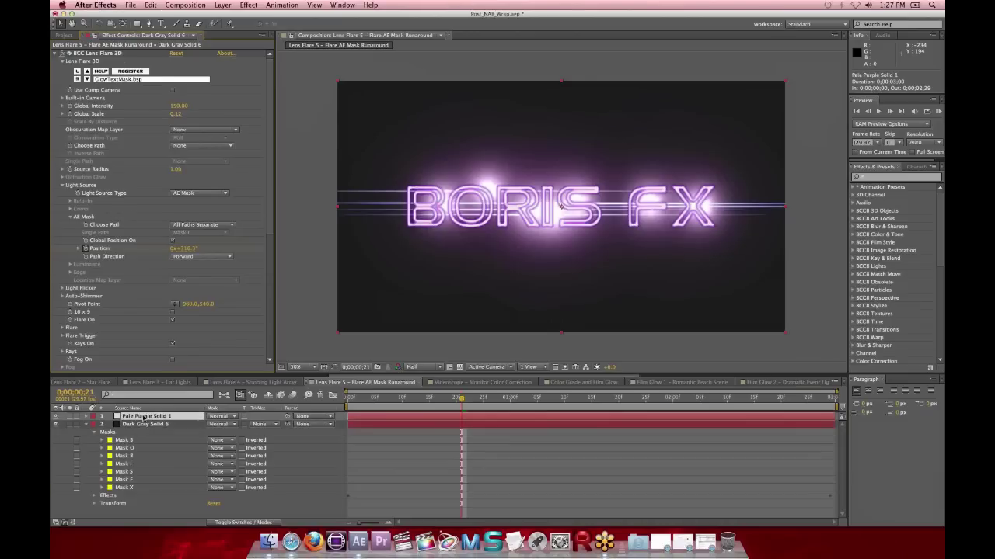
pyautogui.click(144, 425)
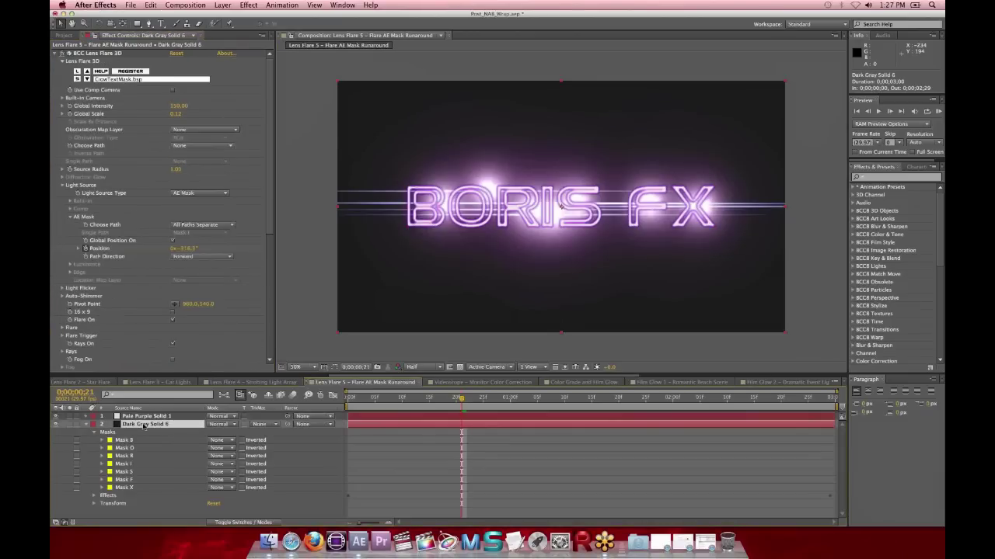
pyautogui.click(145, 417)
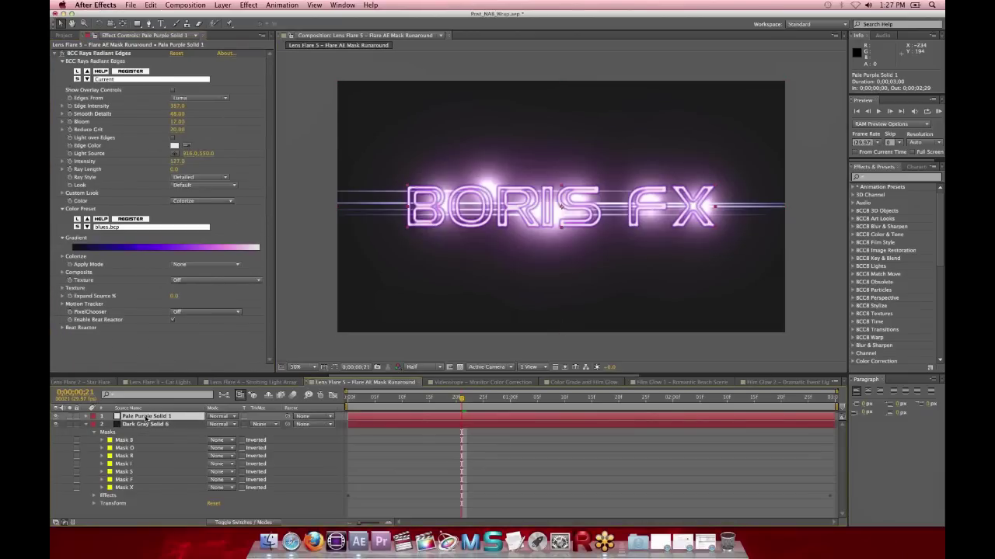
pyautogui.click(147, 425)
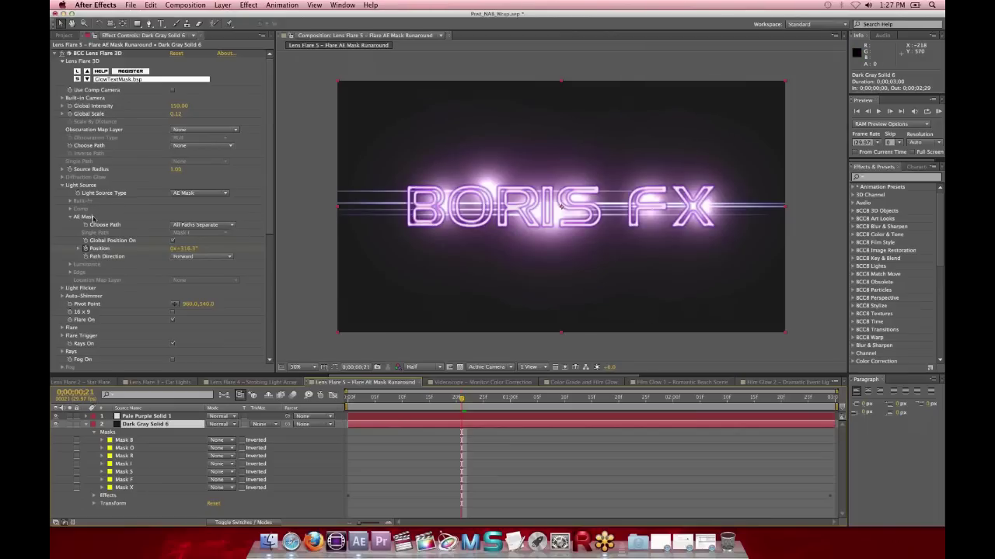
# View the AE Mask path choices, keep All Paths Separate, and step the current time back to 0;00;00;14
pyautogui.click(177, 226)
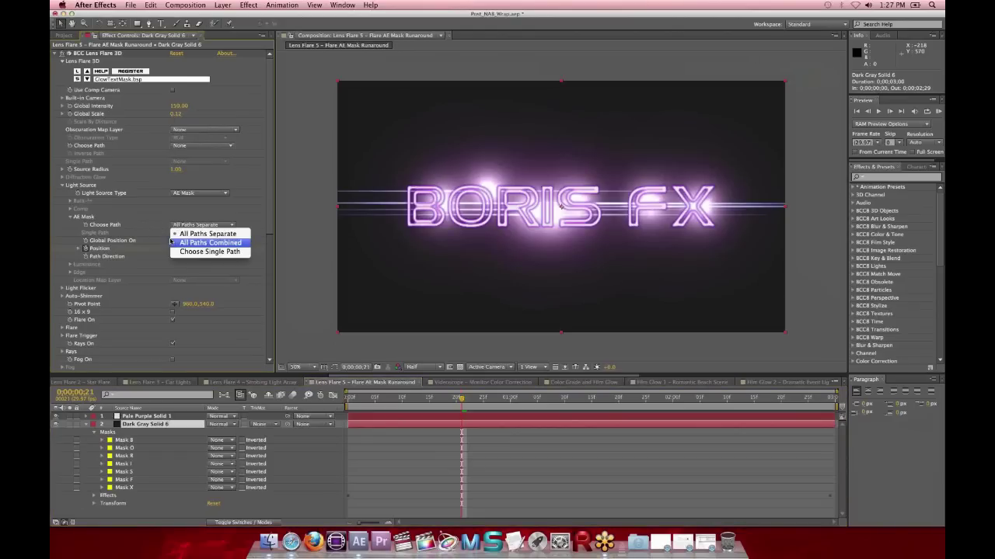
pyautogui.click(173, 234)
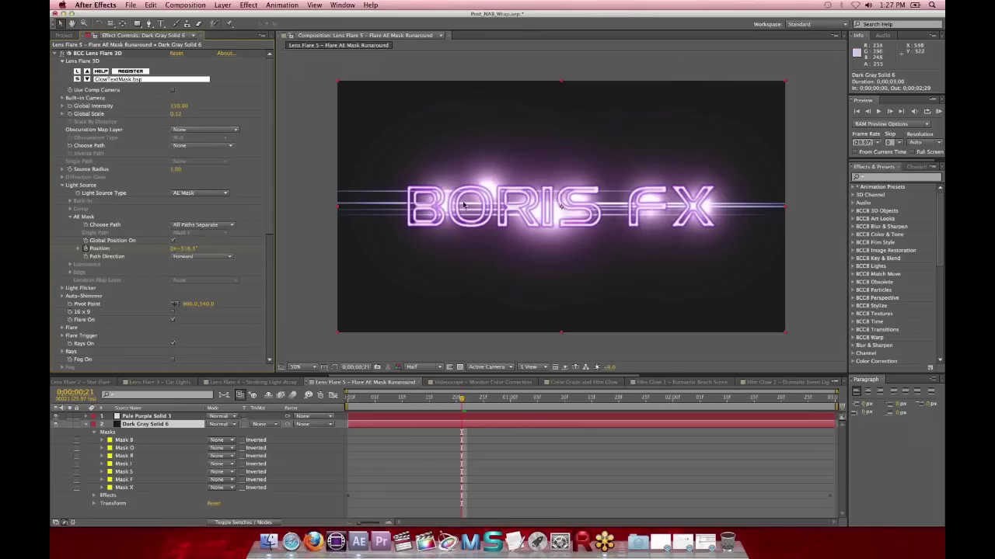
pyautogui.press('pageup')
pyautogui.press('pageup')
pyautogui.press('pageup')
pyautogui.press('pageup')
pyautogui.press('pageup')
pyautogui.press('pageup')
pyautogui.press('pageup')
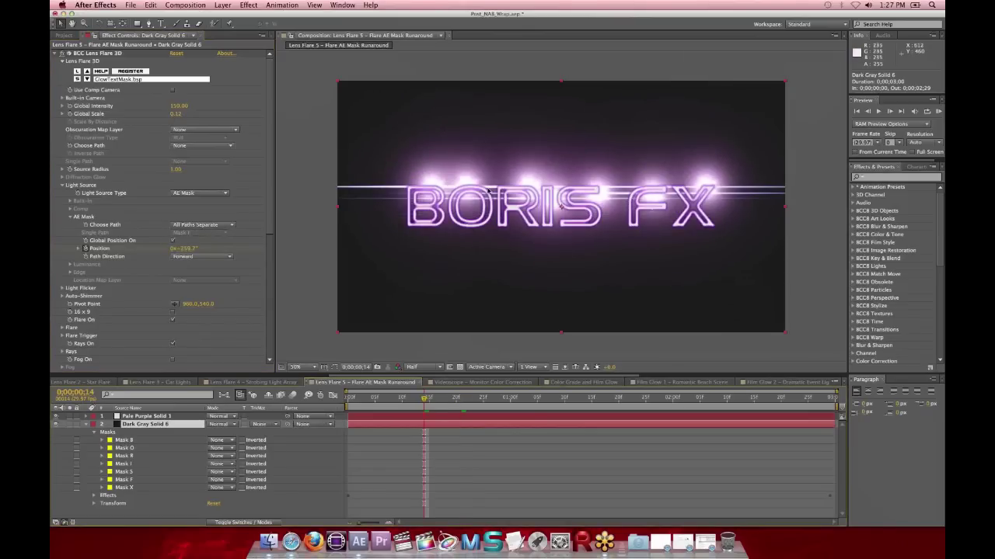
# Set the AE Mask's Choose Path to All Paths Combined and scrub through the composition, ending at 0;00;01;01
pyautogui.click(194, 224)
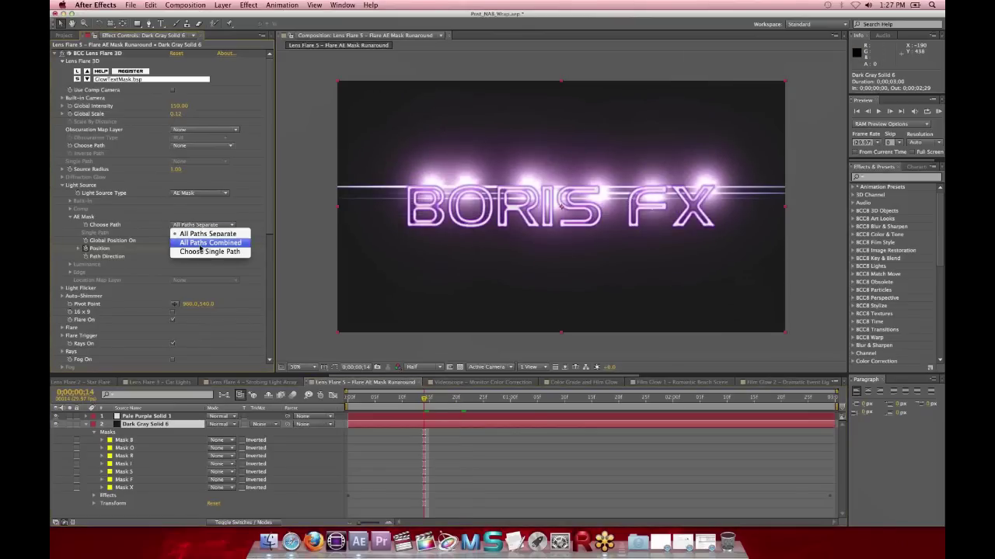
pyautogui.click(201, 244)
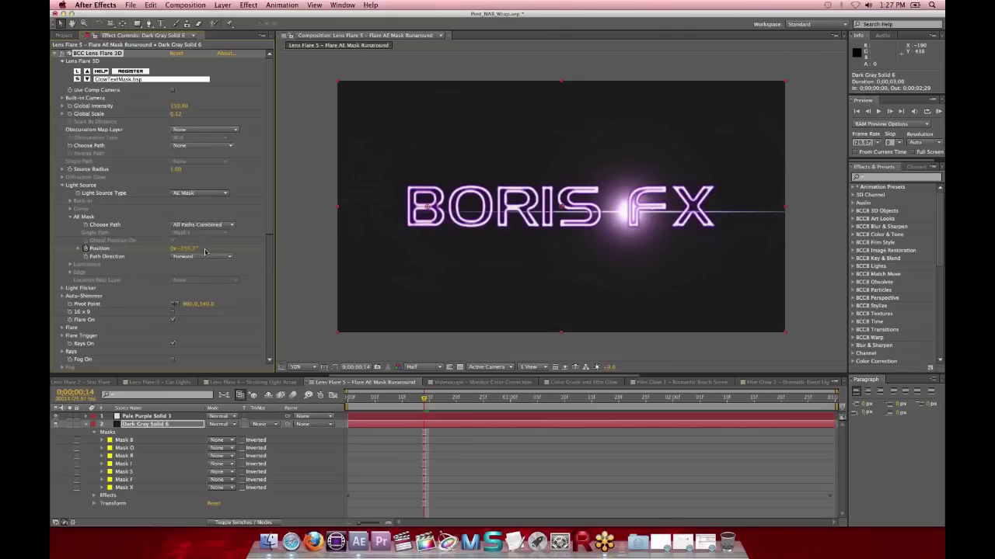
pyautogui.click(489, 399)
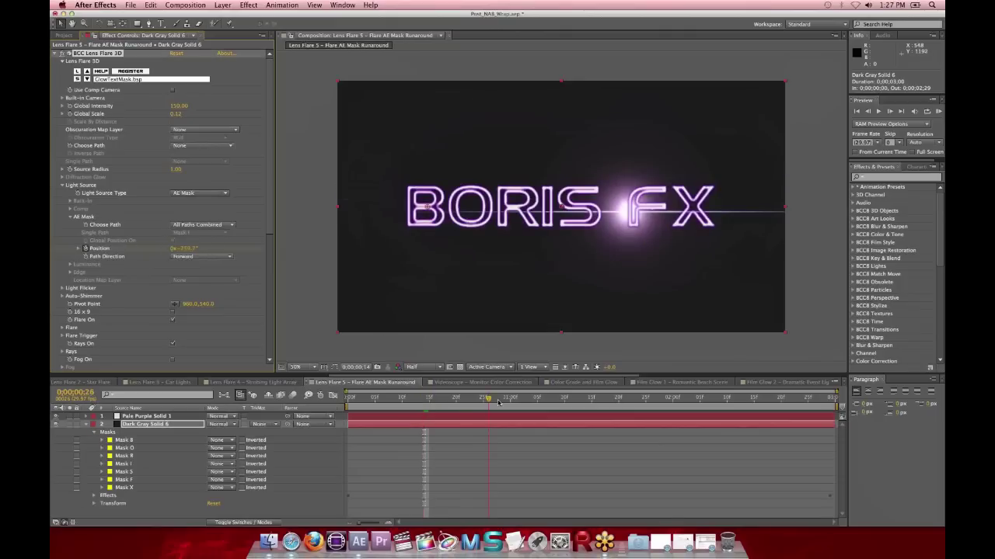
pyautogui.click(575, 400)
pyautogui.click(674, 399)
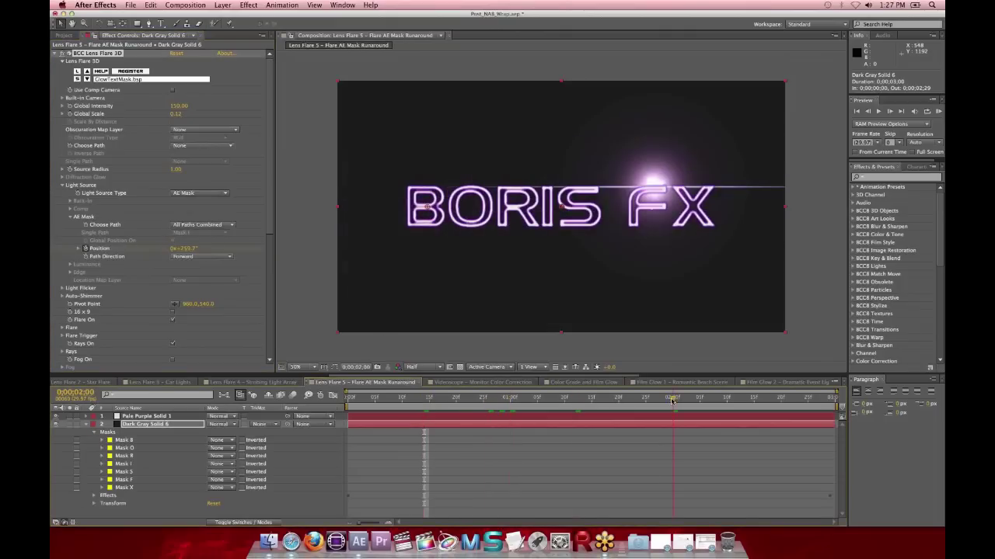
pyautogui.click(536, 399)
pyautogui.click(516, 400)
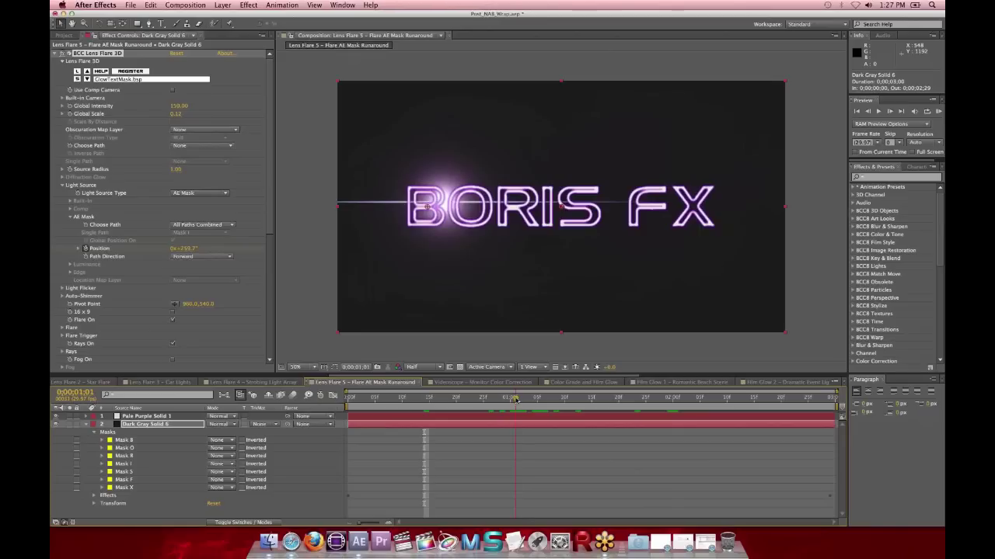
# Set the AE Mask's path option to Choose Single Path, and view the available masks while keeping Mask I
pyautogui.click(212, 225)
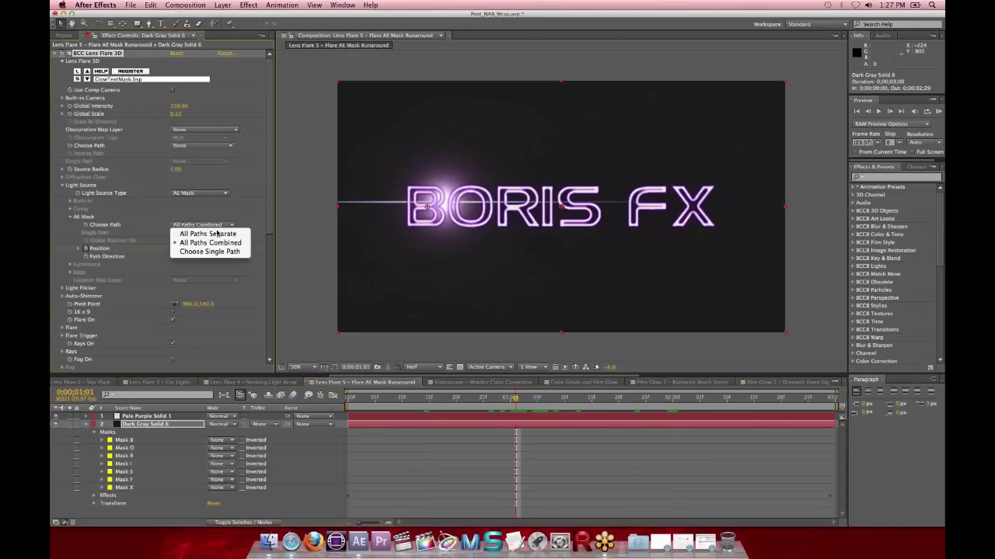
pyautogui.click(215, 252)
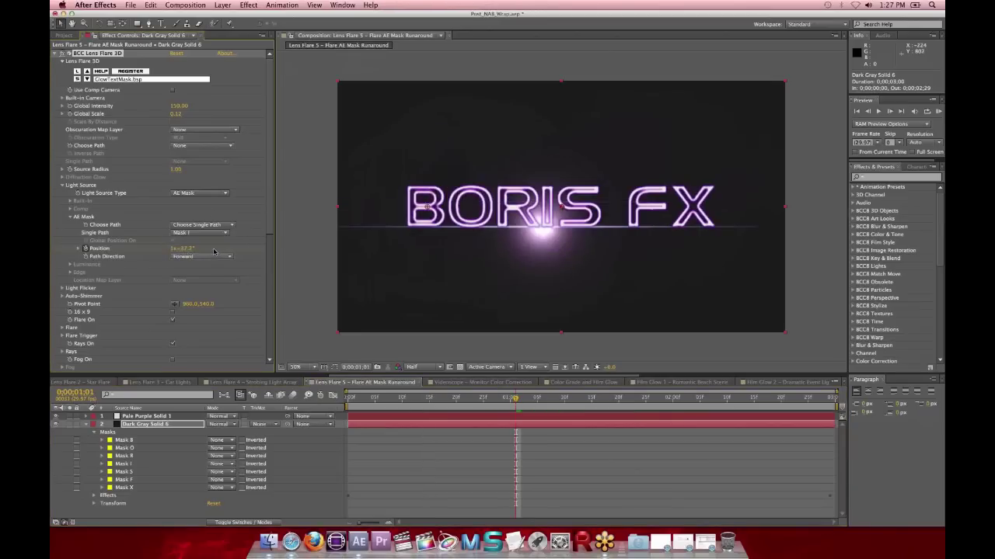
pyautogui.click(211, 233)
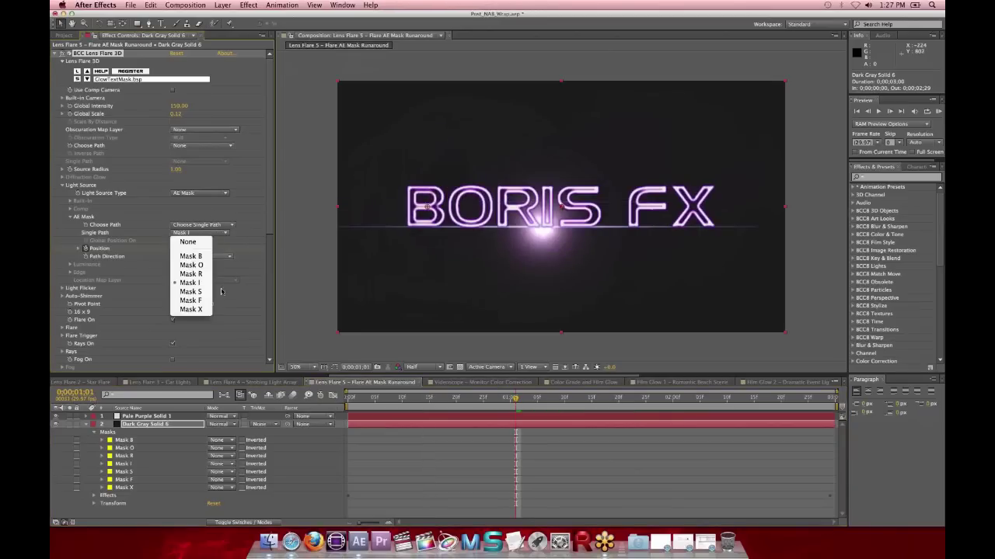
pyautogui.click(245, 269)
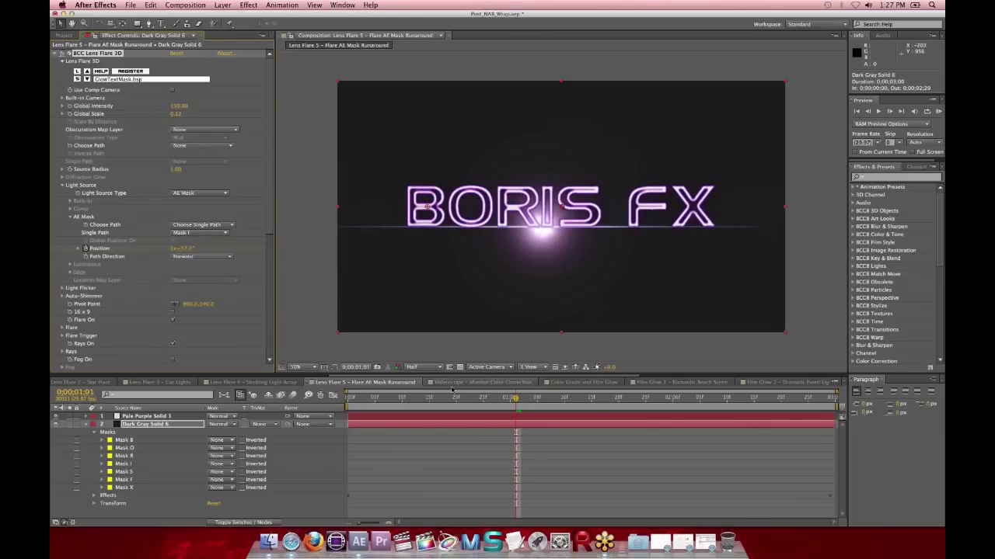
# Scrub back through the single-path flare and preview its motion around Mask I
pyautogui.click(493, 399)
pyautogui.moveTo(464, 403)
pyautogui.mouseDown()
pyautogui.moveTo(412, 402)
pyautogui.moveTo(690, 404)
pyautogui.moveTo(424, 399)
pyautogui.moveTo(496, 402)
pyautogui.moveTo(447, 402)
pyautogui.mouseUp()
pyautogui.press('space')
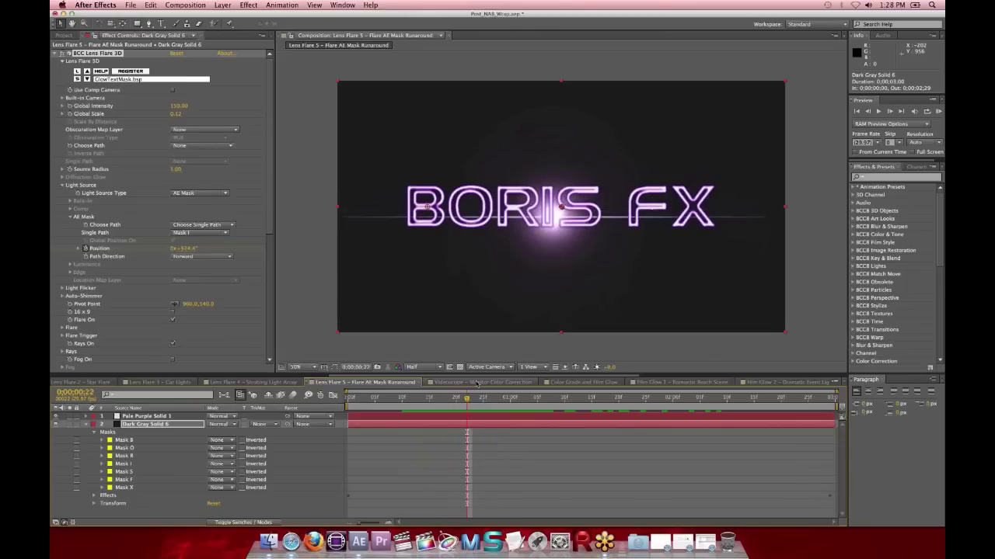
# Open the Videoscope – Monitor Color Correction composition, and scrub and preview the scope over the footage
pyautogui.click(477, 383)
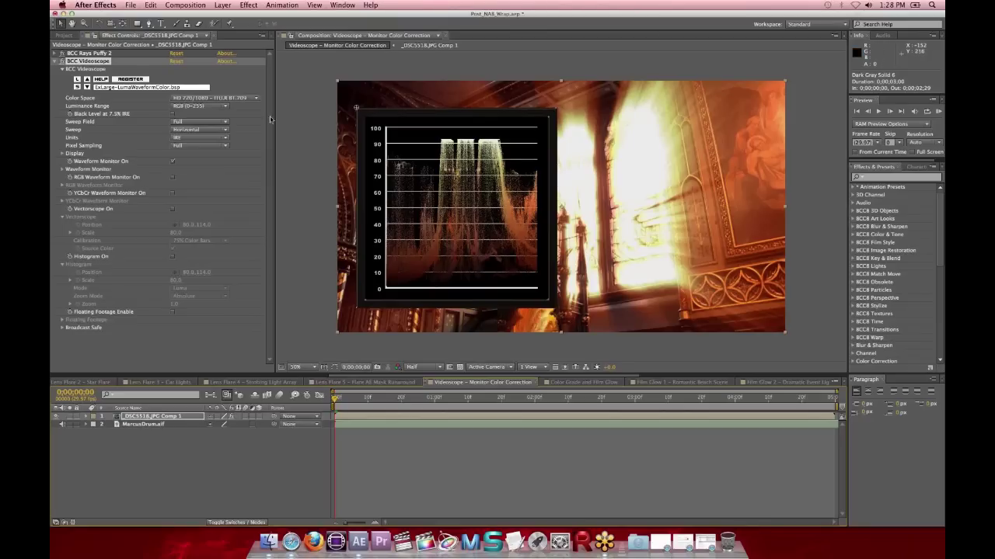
pyautogui.click(477, 399)
pyautogui.press('space')
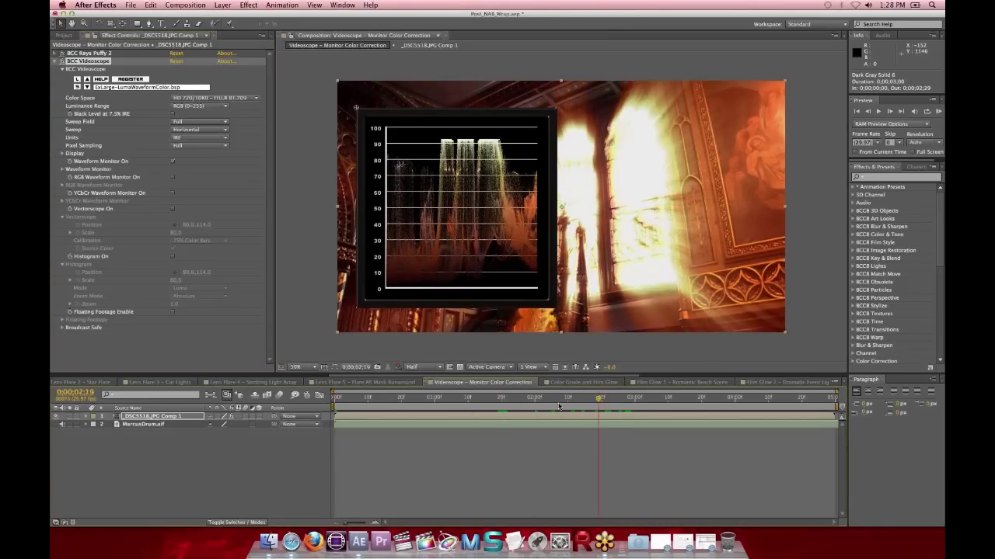
pyautogui.moveTo(558, 406); pyautogui.dragTo(372, 403)
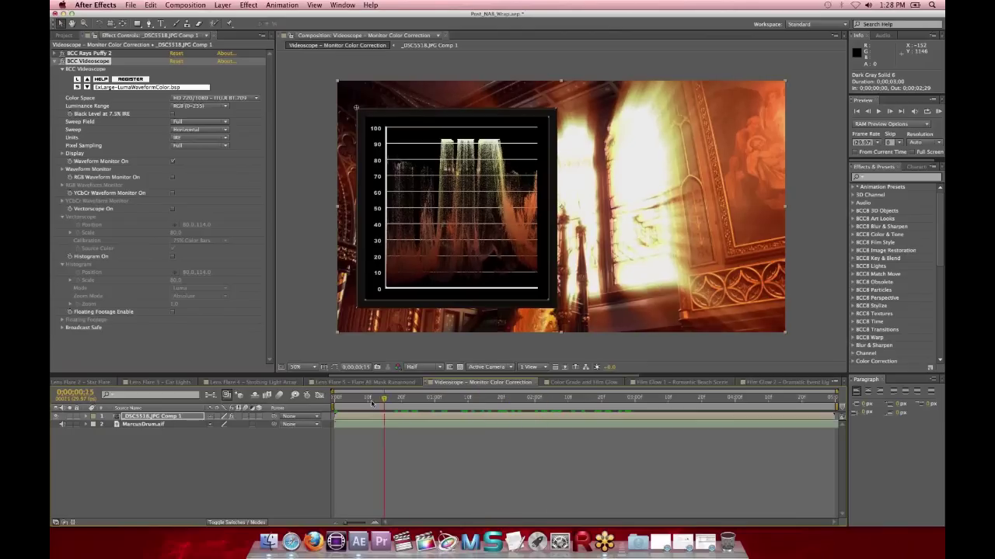
pyautogui.press('space')
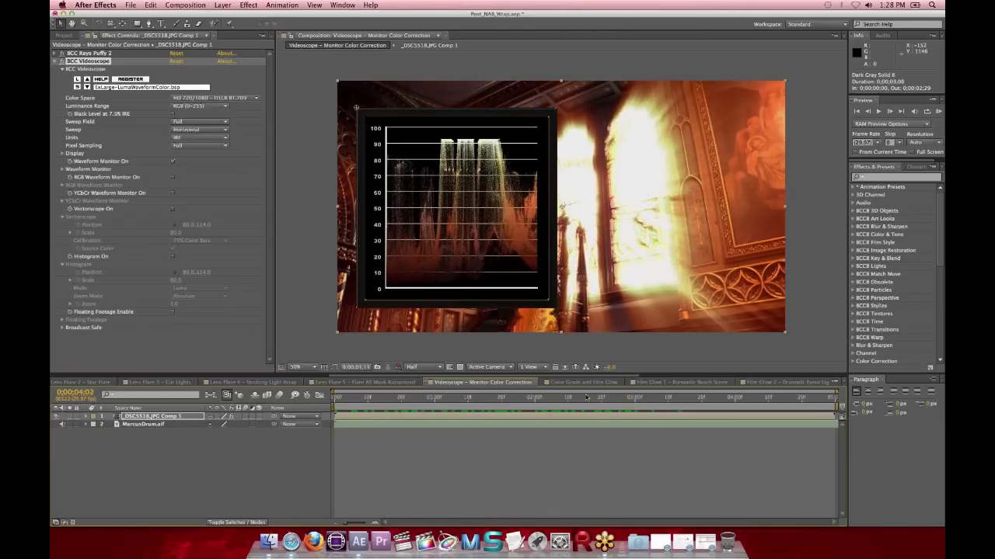
pyautogui.press('space')
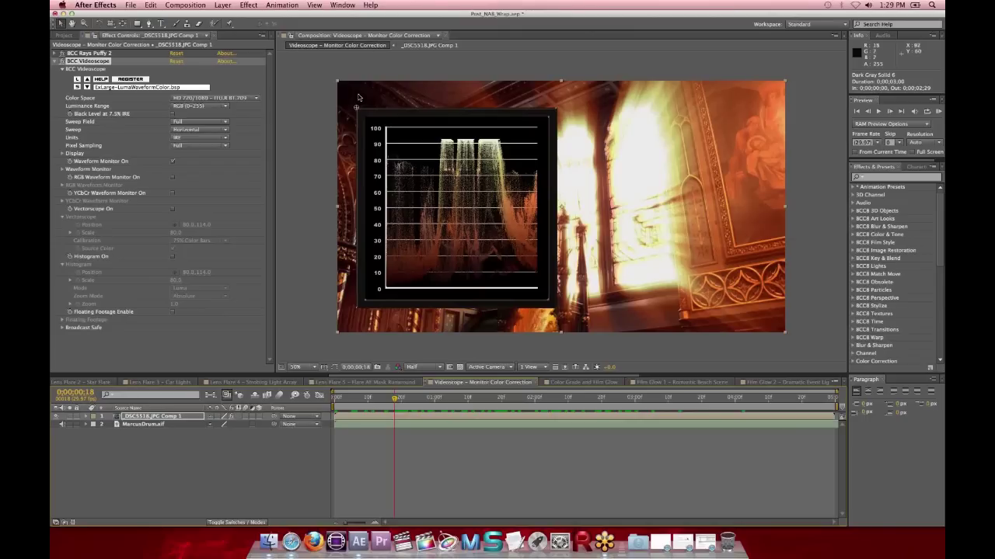
# Try nudging the scope on the image, and switch BCC Videoscope through RGB Waveform Monitor to YCbCr Waveform Monitor alone
pyautogui.moveTo(358, 97)
pyautogui.mouseDown()
pyautogui.moveTo(645, 129)
pyautogui.moveTo(334, 93)
pyautogui.moveTo(354, 109)
pyautogui.mouseUp()
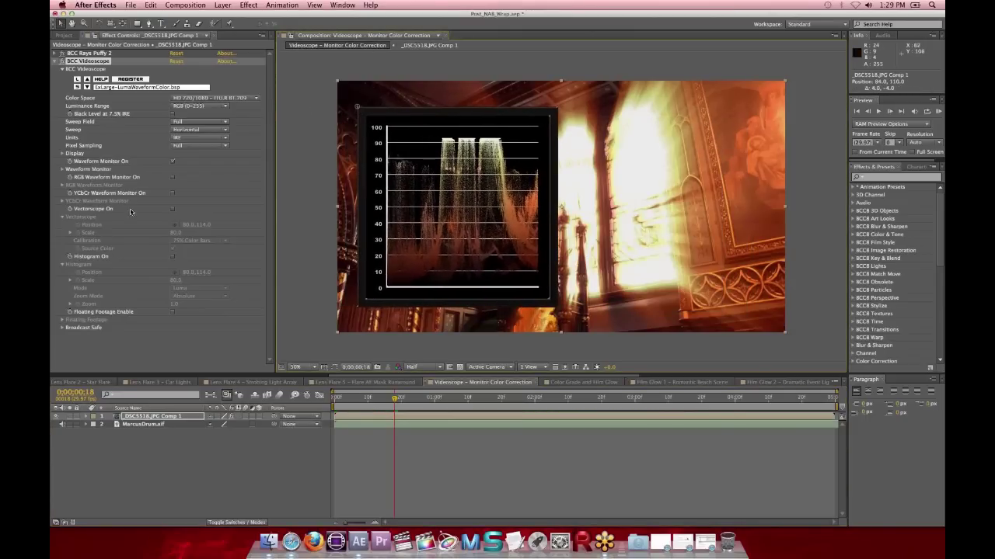
pyautogui.click(173, 178)
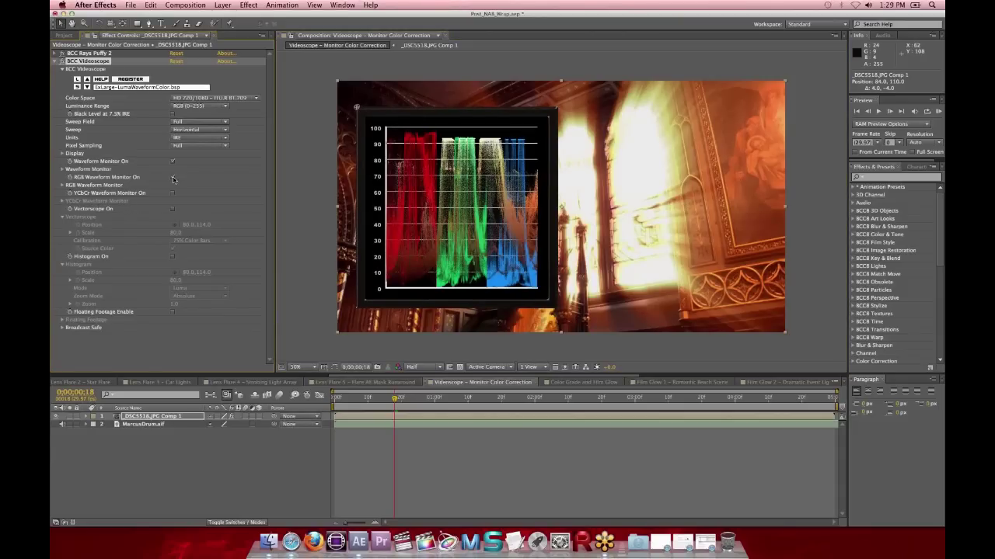
pyautogui.click(172, 162)
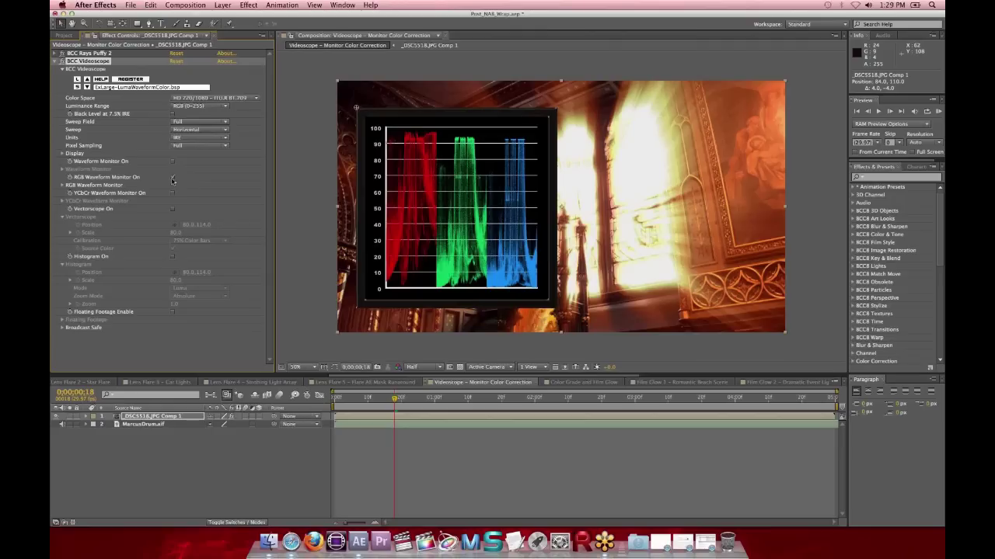
pyautogui.click(172, 178)
pyautogui.click(172, 192)
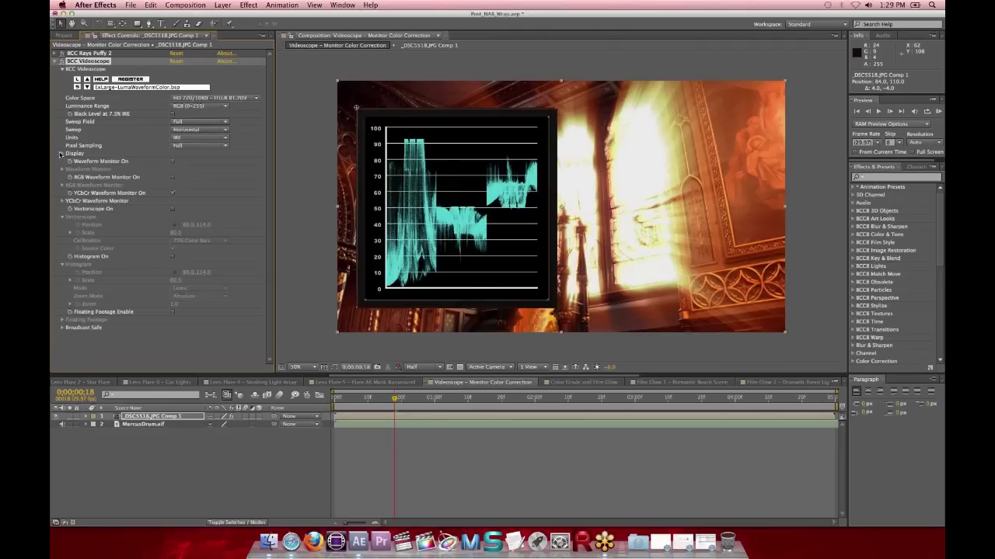
# Try Color Scheme White in the Videoscope display settings, and turn it back off
pyautogui.click(62, 154)
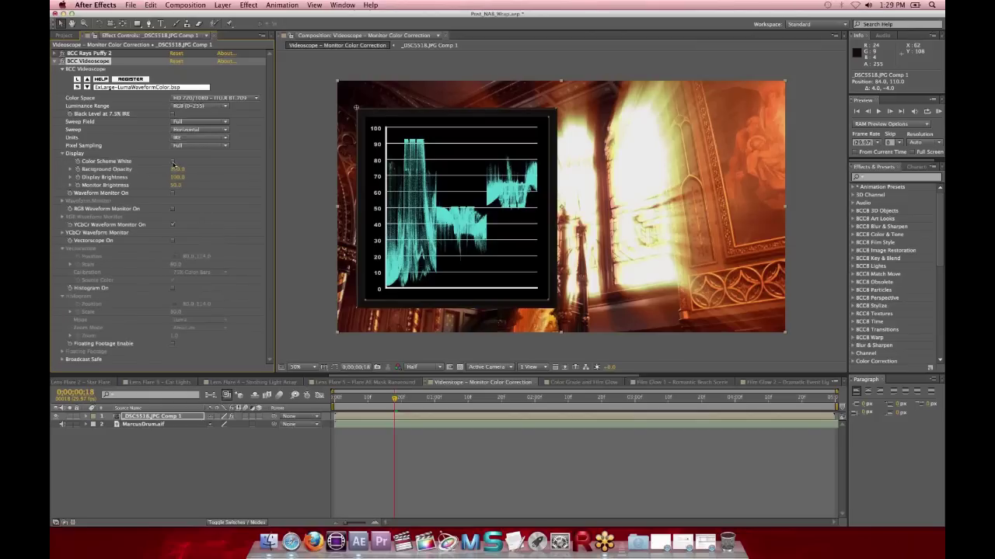
pyautogui.click(173, 162)
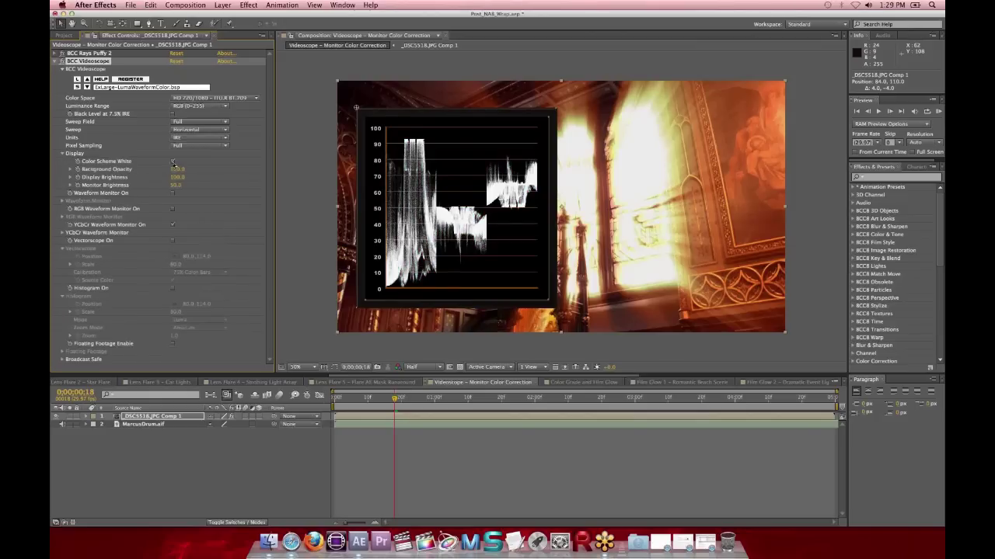
pyautogui.click(174, 162)
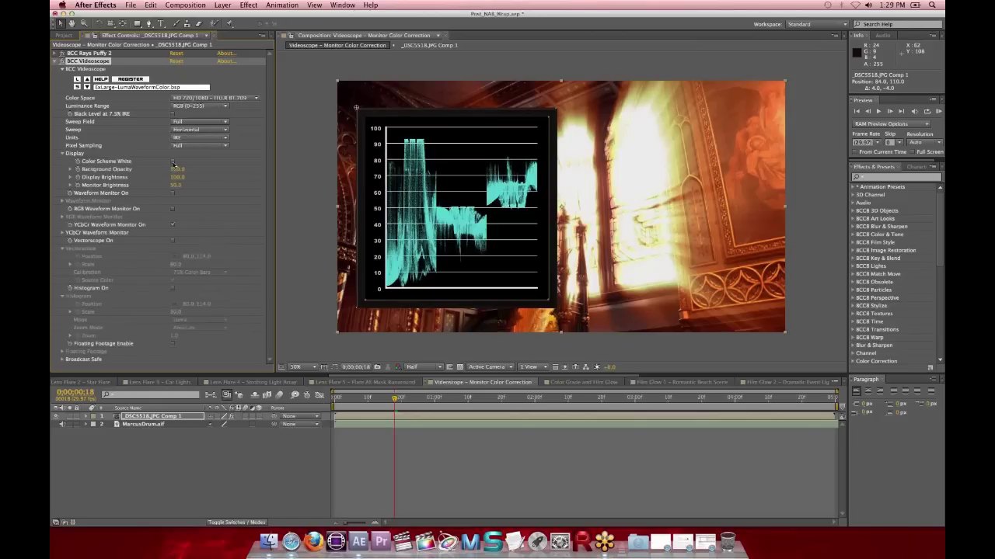
pyautogui.click(63, 154)
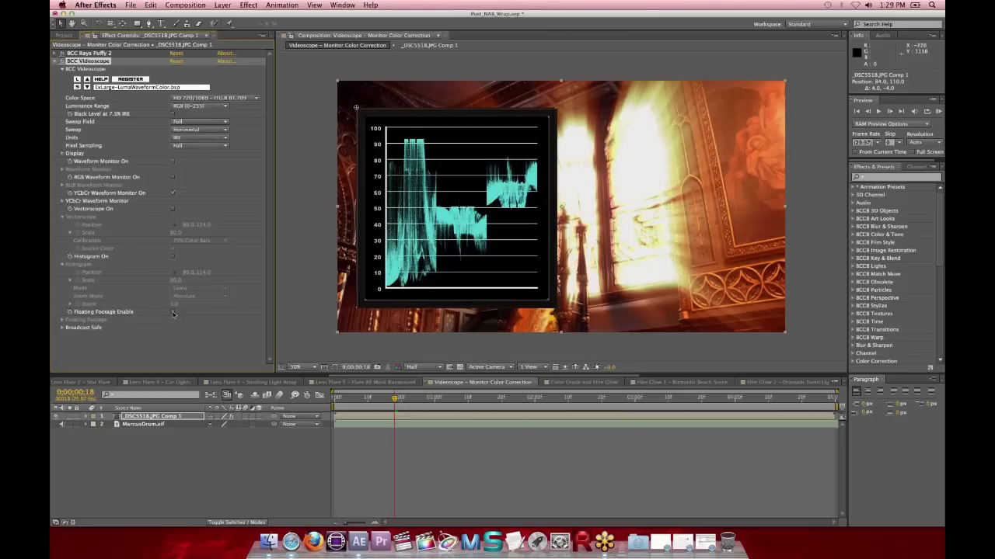
# Expand the Broadcast Safe settings, view the VideoscopeLog.txt log file, and close it
pyautogui.click(63, 328)
pyautogui.scroll(-1, 64, 330)
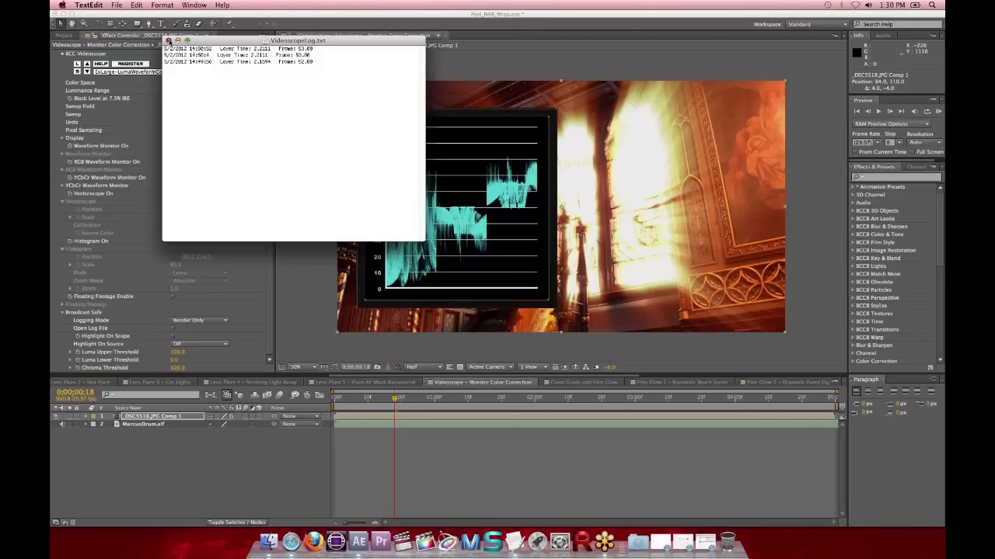
pyautogui.click(168, 39)
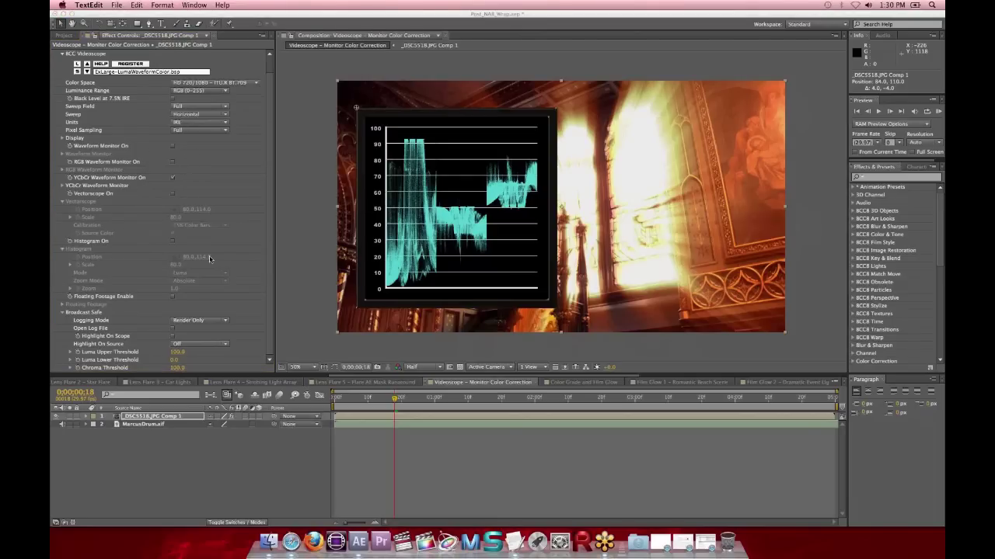
# Set the Broadcast Safe Luma Upper Threshold to 80
pyautogui.click(183, 354)
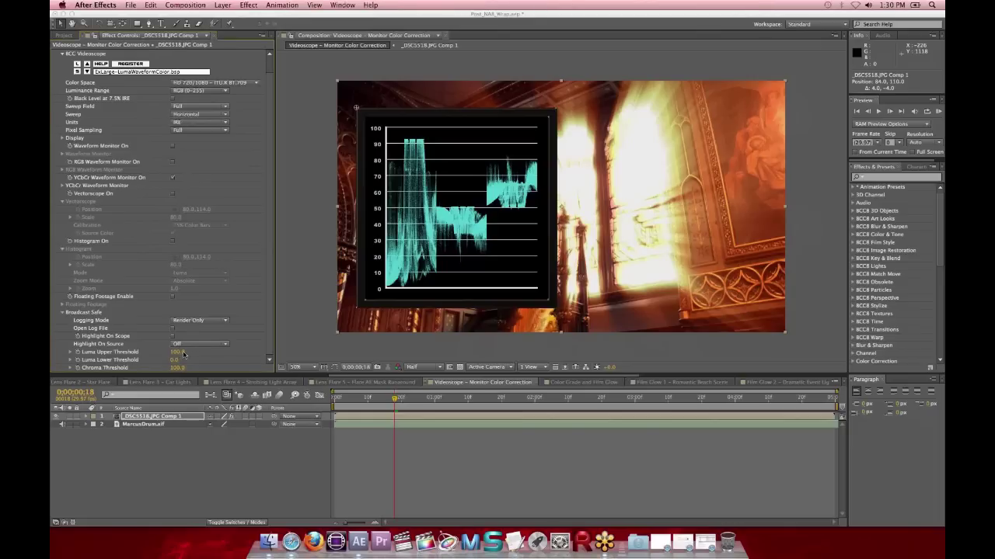
pyautogui.click(180, 354)
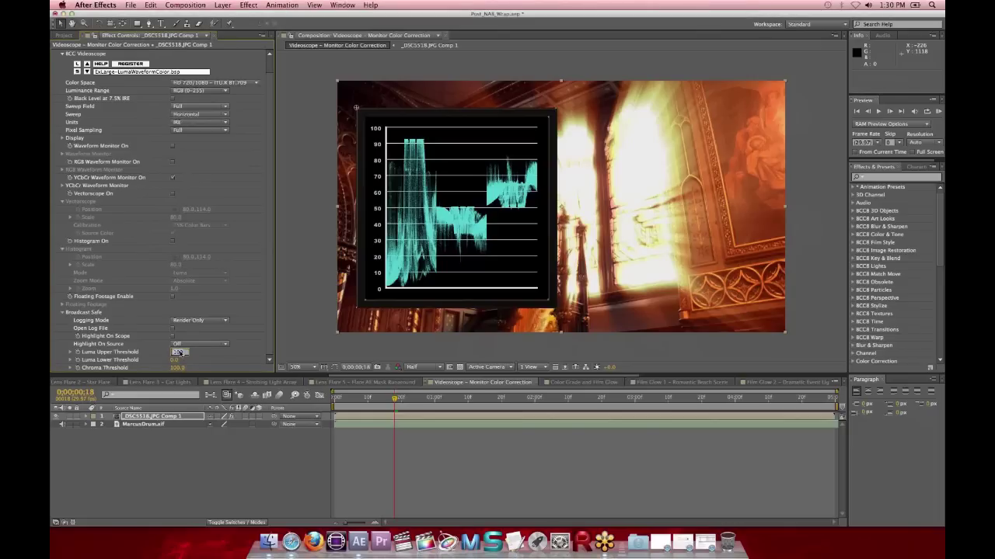
pyautogui.write('90')
pyautogui.press('Return')
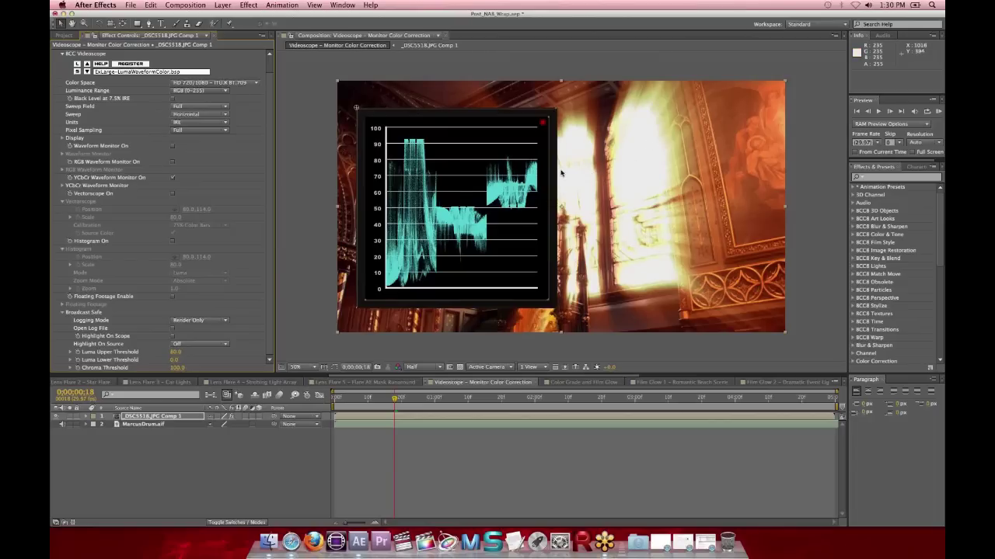
# Move the playhead to 0;00;00;19, open the Videoscope log file, and close it again
pyautogui.moveTo(379, 400)
pyautogui.mouseDown()
pyautogui.moveTo(535, 399)
pyautogui.moveTo(398, 400)
pyautogui.mouseUp()
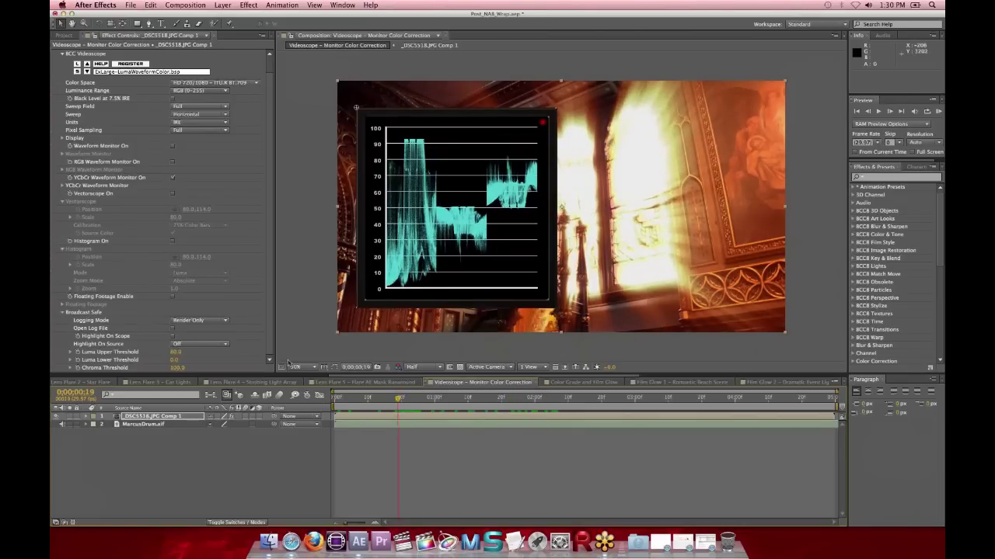
pyautogui.click(174, 330)
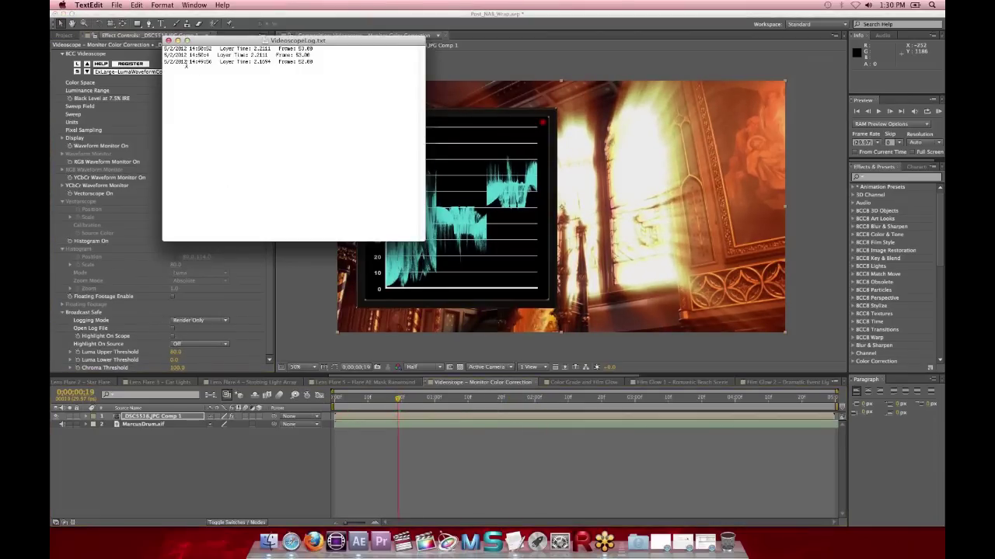
pyautogui.click(168, 41)
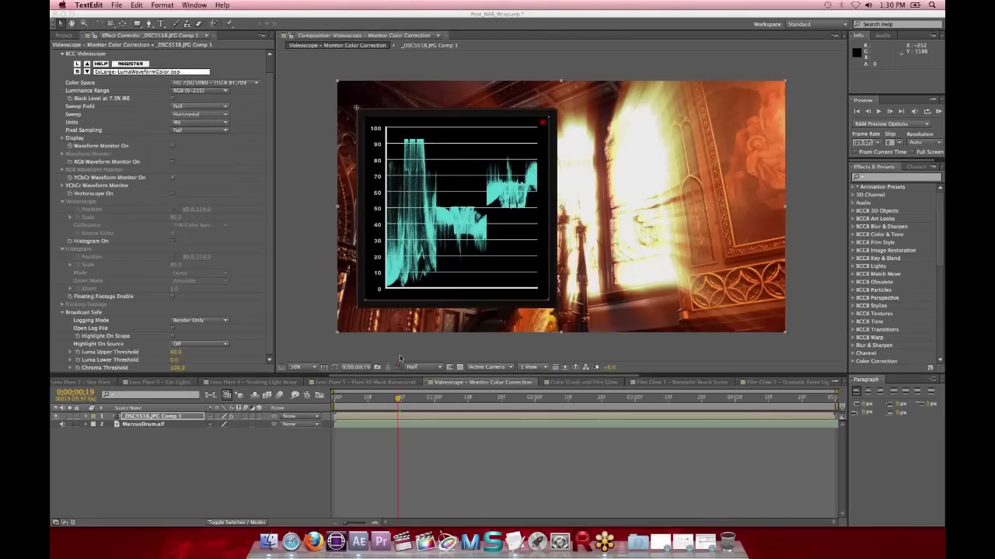
pyautogui.click(508, 388)
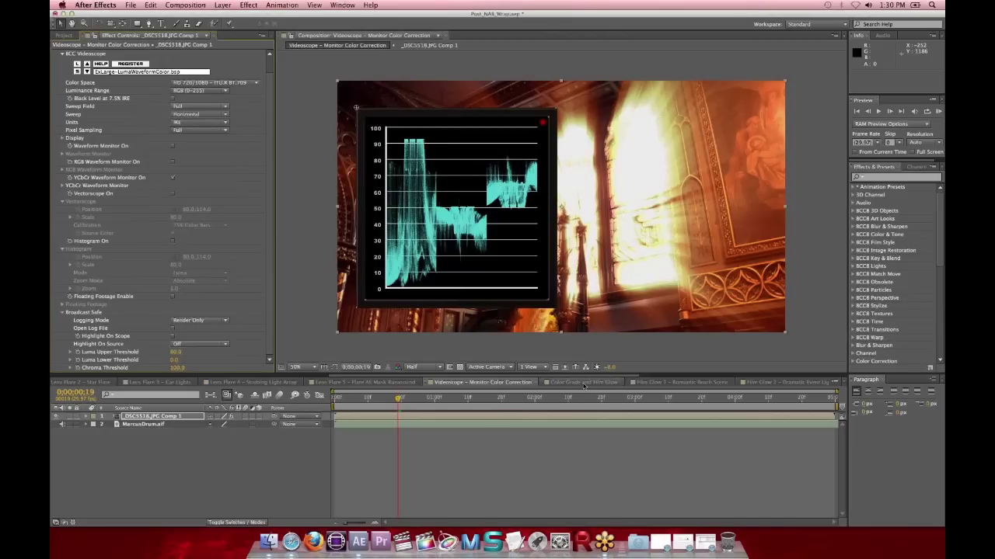
# In the Color Grade and Film Glow composition, hide the Scopes layer and show the effects of the upper 000157_10_VTXHD.mov layer
pyautogui.click(582, 383)
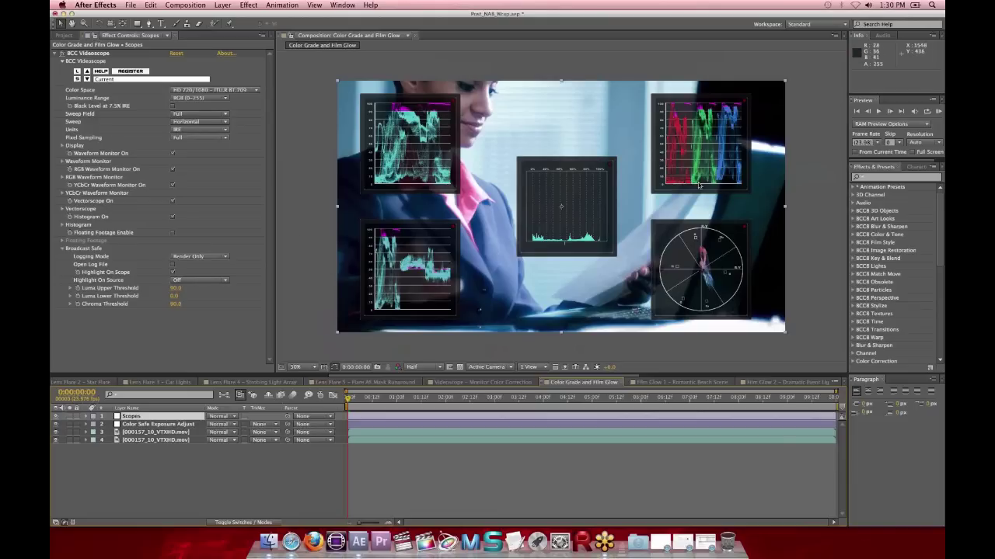
pyautogui.click(106, 419)
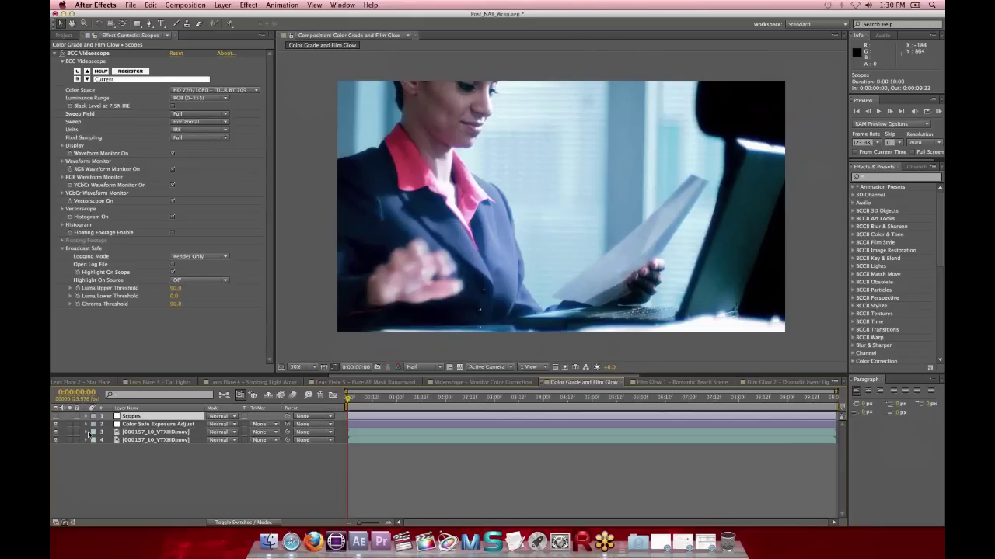
pyautogui.click(124, 440)
pyautogui.click(125, 433)
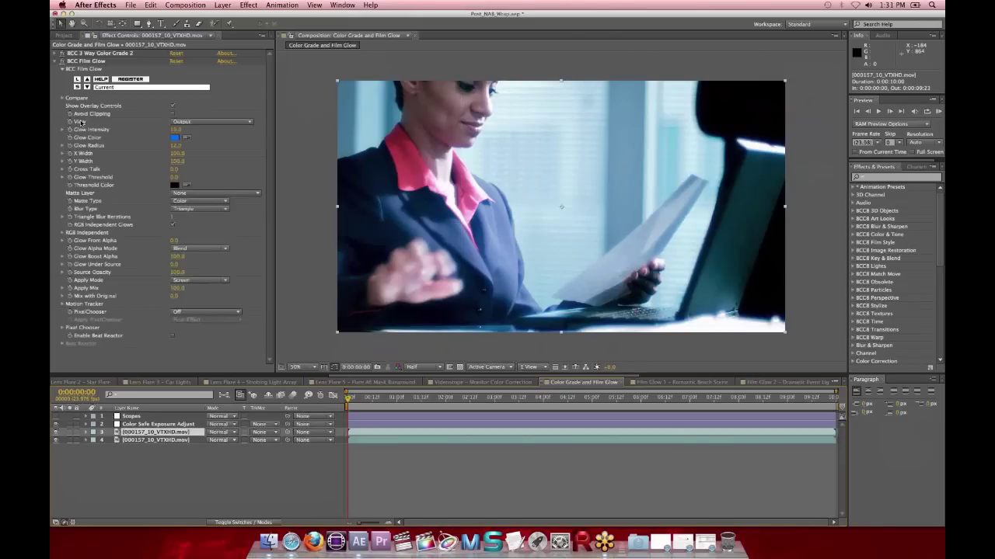
# Compare the clip with BCC Film Glow and BCC 3 Way Color Grade 2 switched off and back on
pyautogui.click(63, 62)
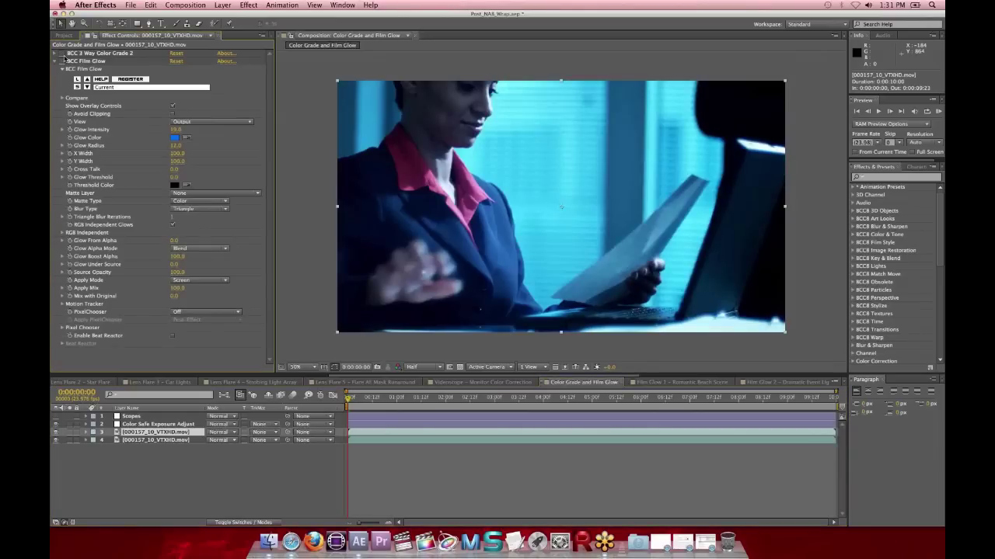
pyautogui.click(62, 54)
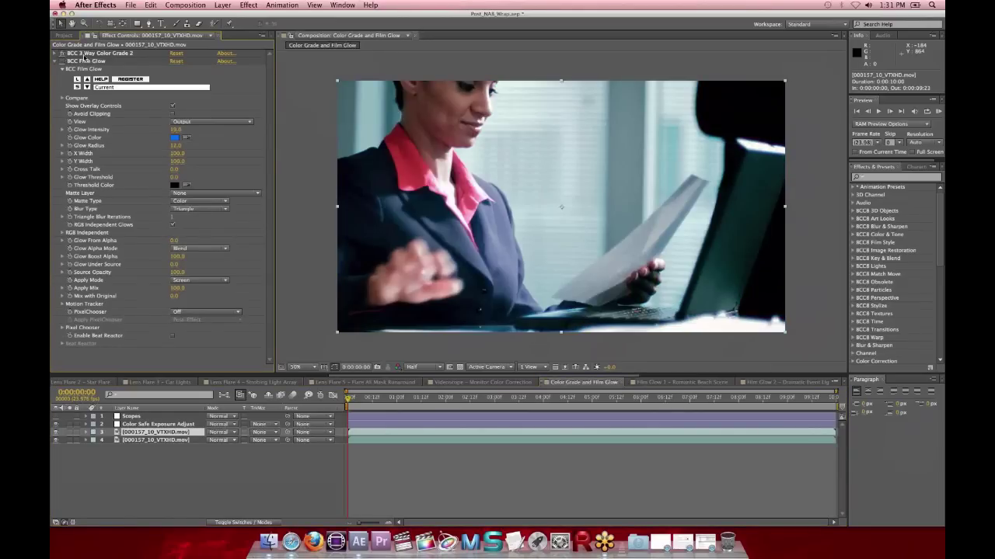
pyautogui.click(83, 54)
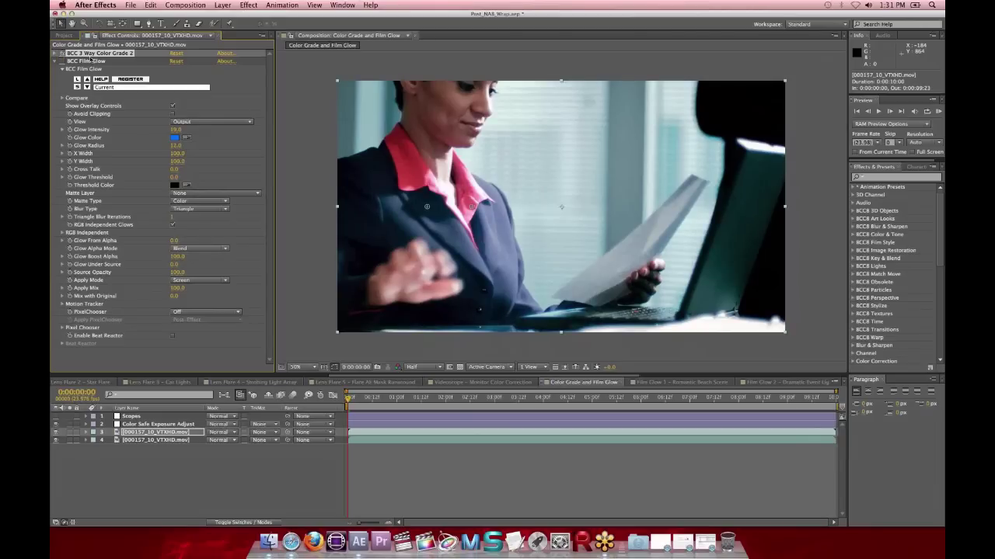
pyautogui.click(62, 62)
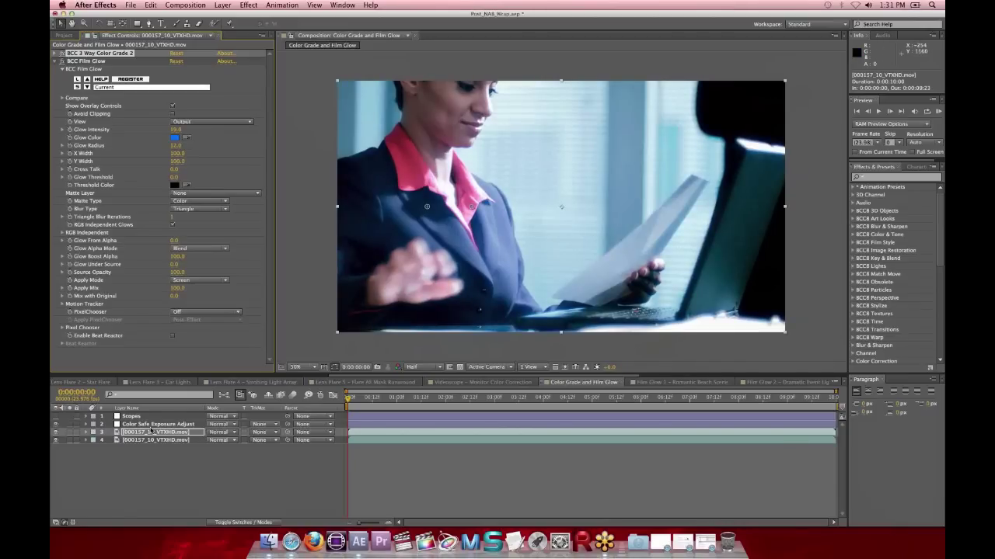
# Make the Scopes layer visible, and try its Broadcast Safe Highlight On Scope option off and back on
pyautogui.click(155, 425)
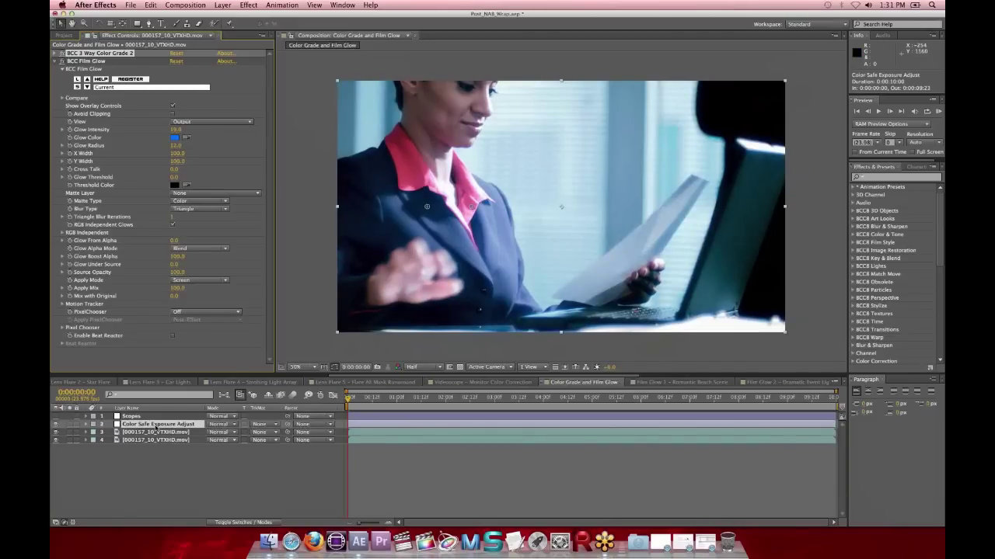
pyautogui.click(138, 417)
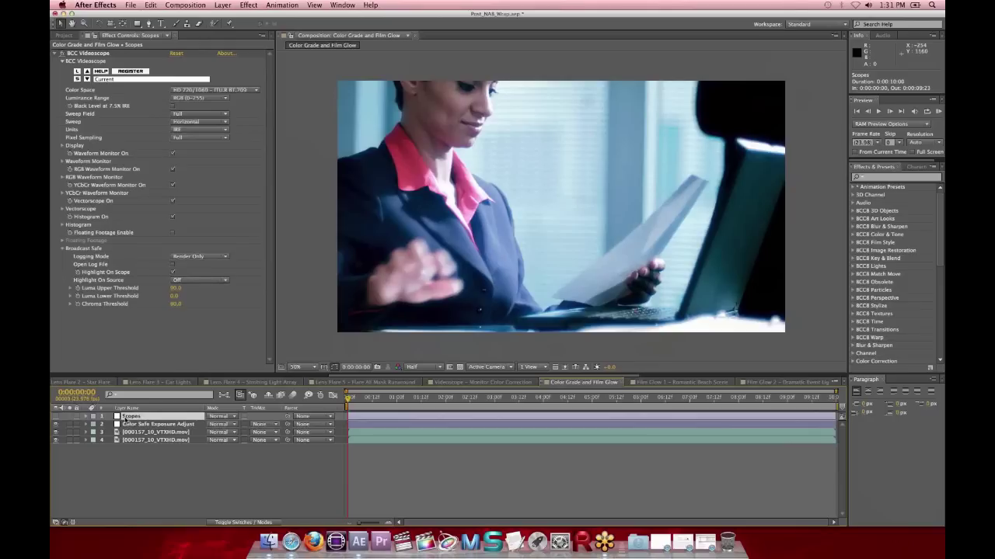
pyautogui.click(56, 417)
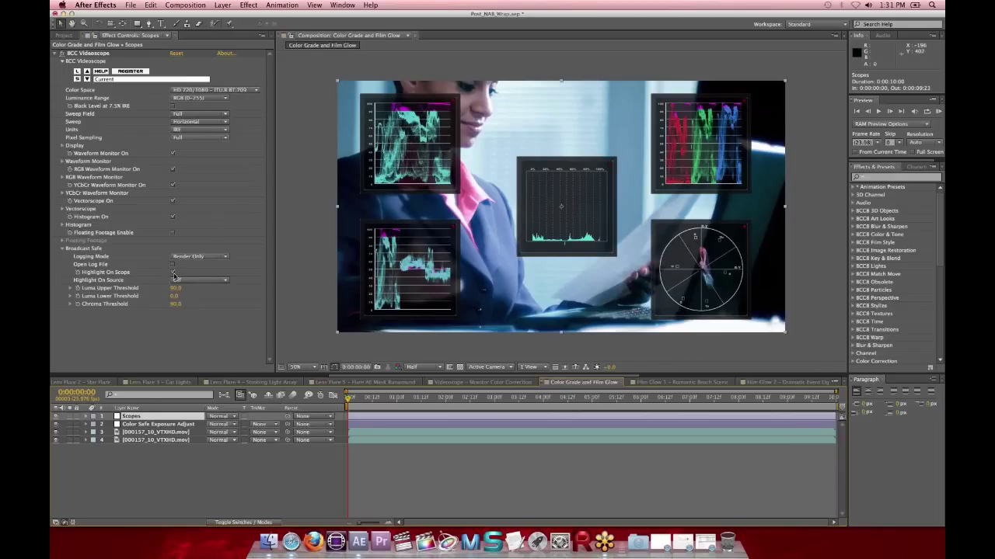
pyautogui.click(360, 220)
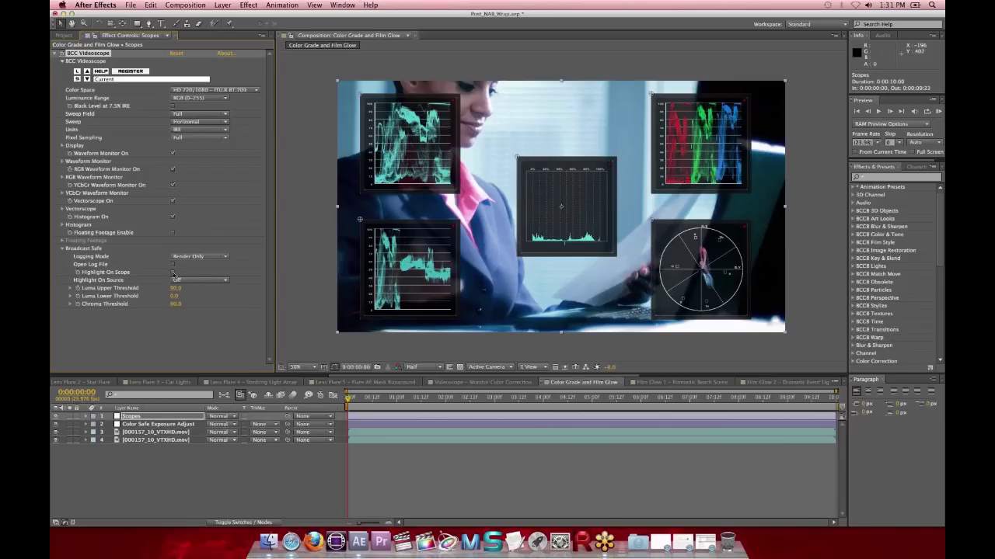
pyautogui.click(172, 272)
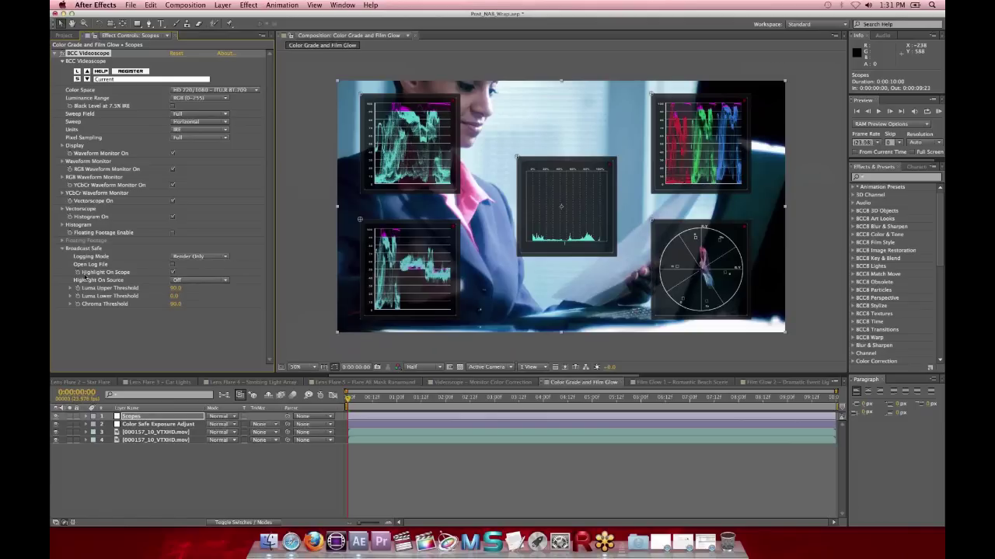
# Lower the BCC 3 Way Color Grade Exposure on the Color Safe Exposure Adjust layer to about -0.3
pyautogui.click(138, 426)
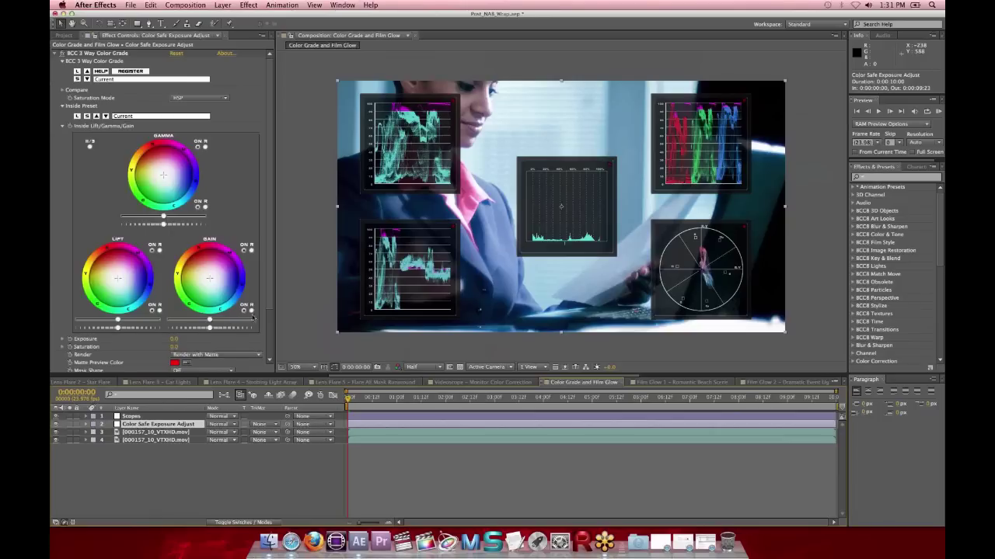
pyautogui.scroll(-2, 269, 296)
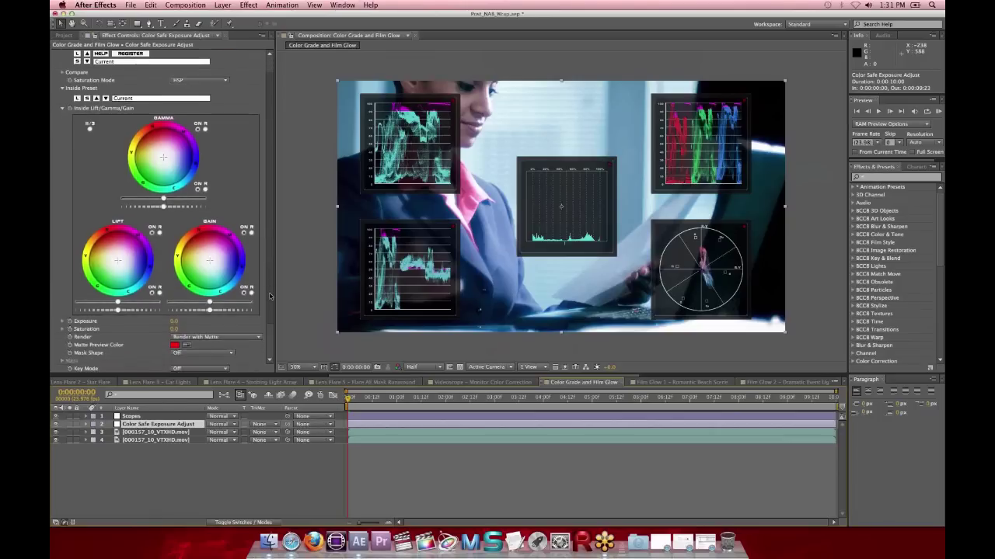
pyautogui.scroll(-1, 270, 296)
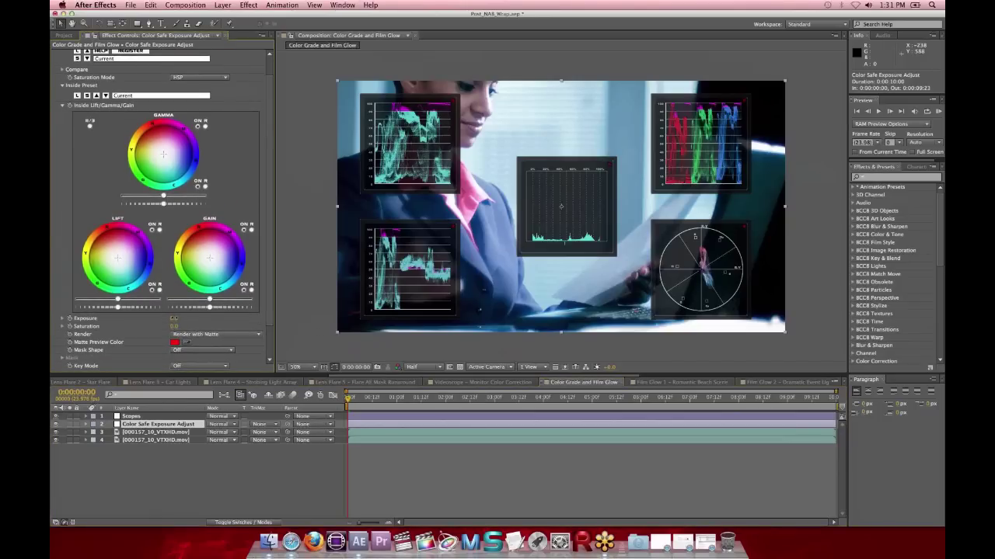
pyautogui.moveTo(174, 319); pyautogui.dragTo(163, 318)
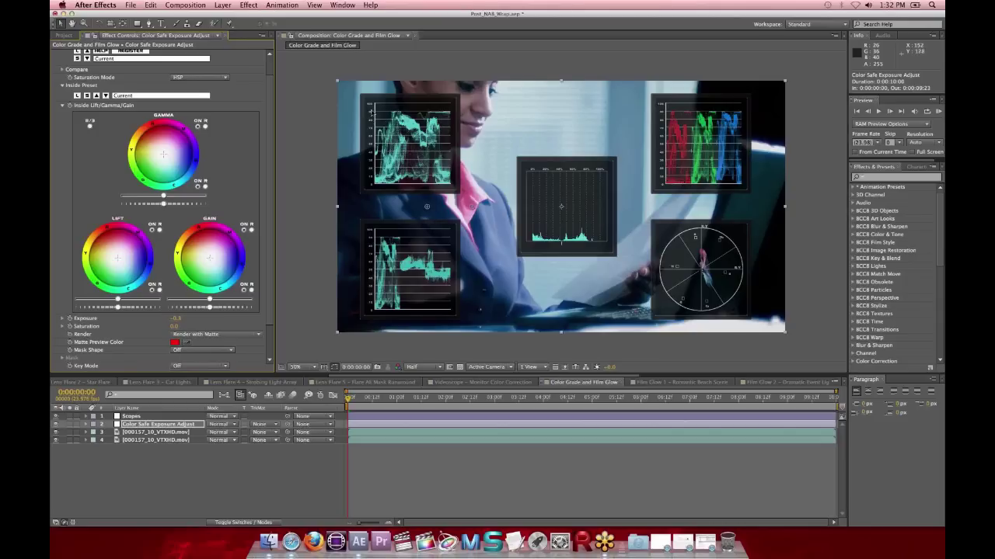
# Fine-tune the color grade's Exposure against a close-up of the waveform monitor, and set it to -0.4
pyautogui.press('/')
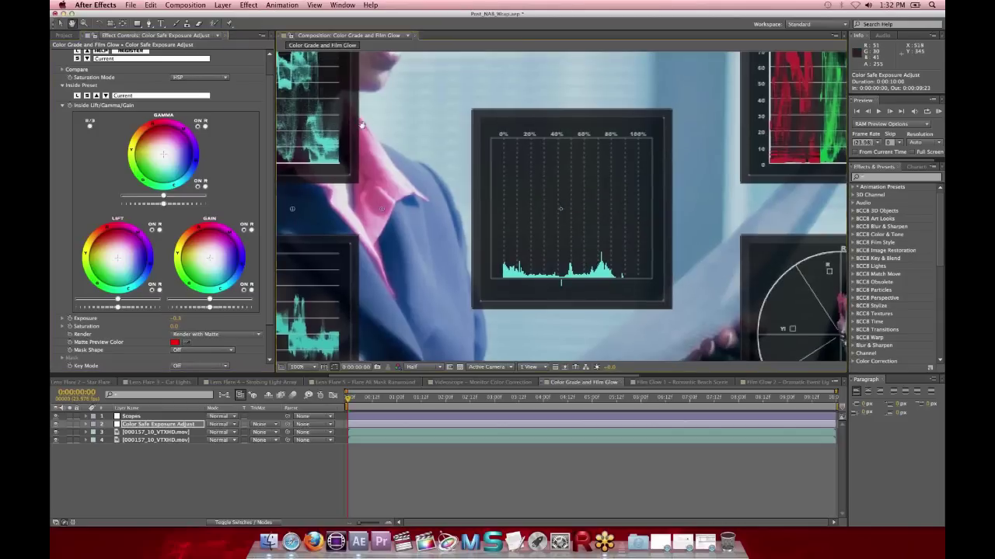
pyautogui.scroll(5, 349, 121)
pyautogui.hscroll(-5, 350, 120)
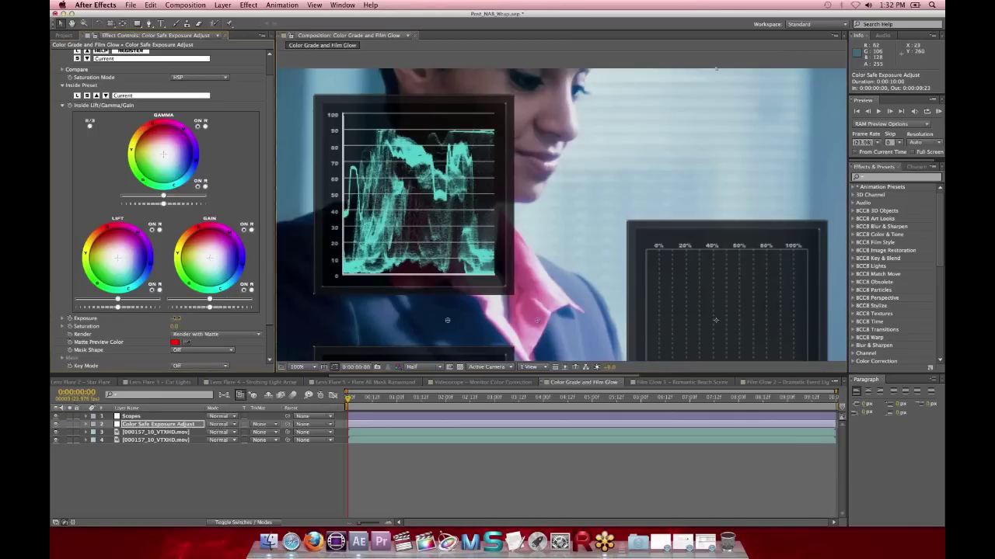
pyautogui.moveTo(176, 319); pyautogui.dragTo(187, 319)
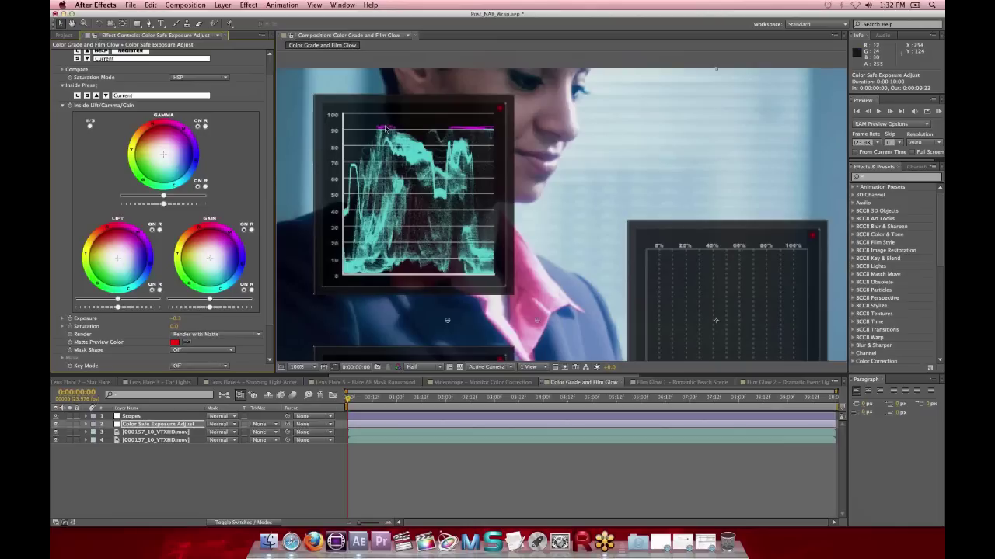
pyautogui.click(178, 320)
pyautogui.write('-0.5')
pyautogui.press('Return')
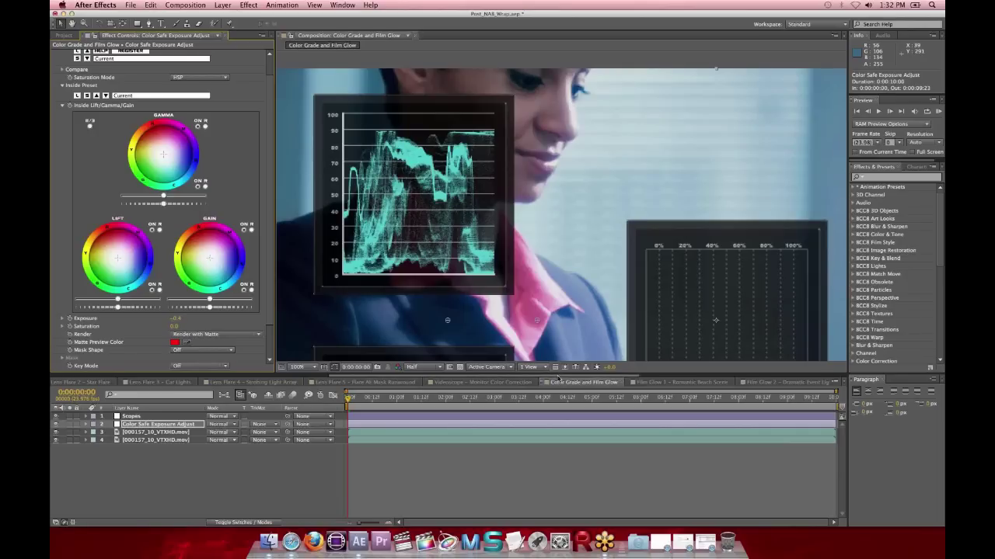
# Open the Film Glow 1 - Romantic Beach Scene composition, and preview the standard Glow effect on and off
pyautogui.scroll(-6, 558, 381)
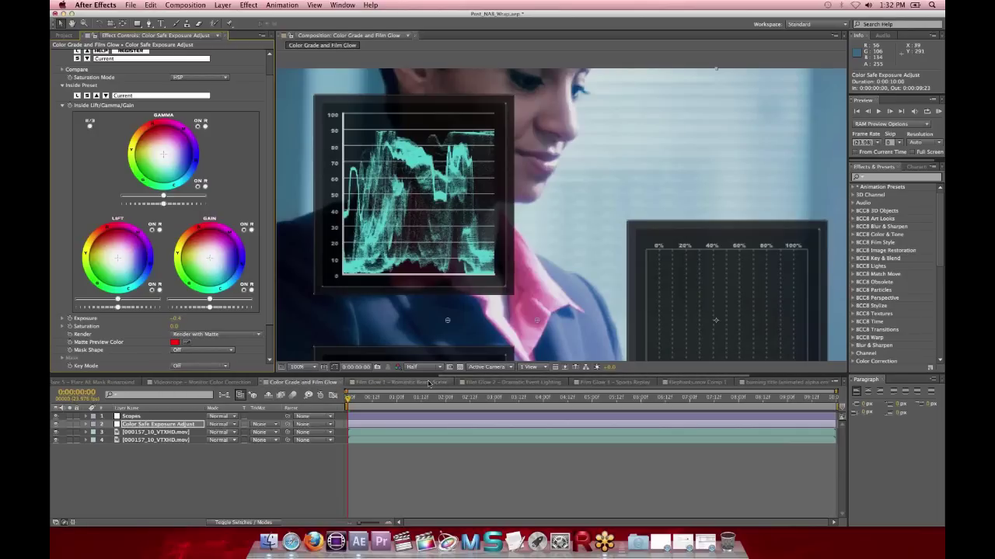
pyautogui.click(428, 383)
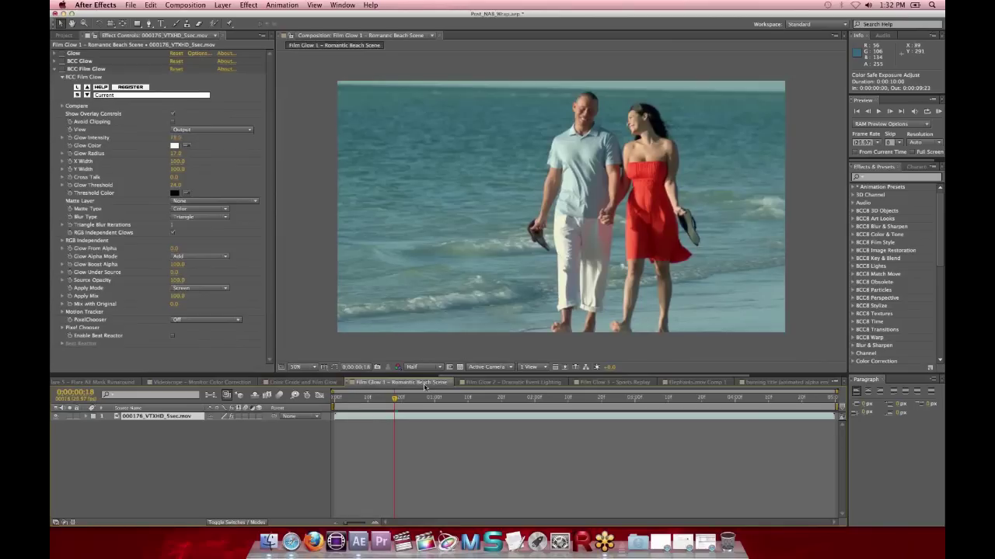
pyautogui.moveTo(464, 377); pyautogui.dragTo(518, 379)
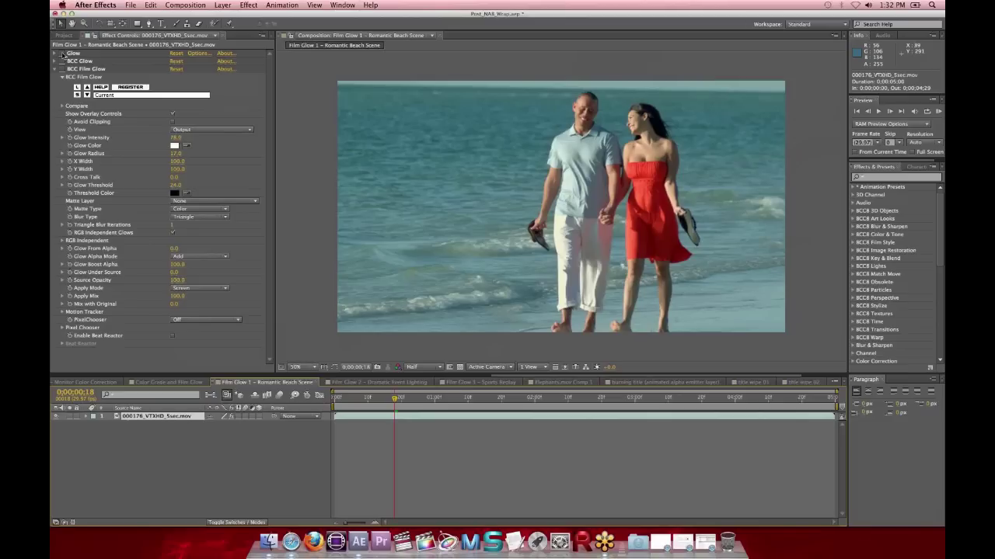
pyautogui.click(62, 54)
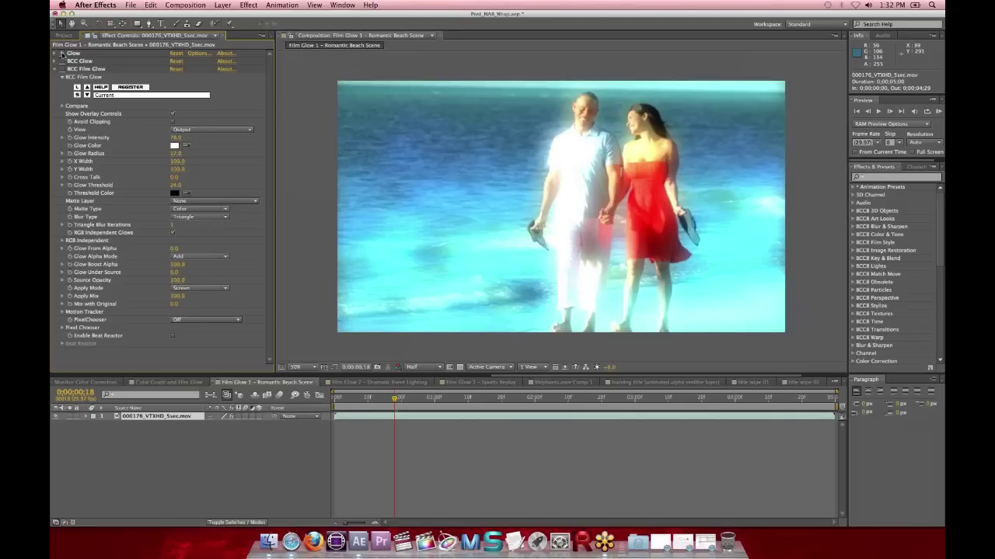
pyautogui.click(62, 54)
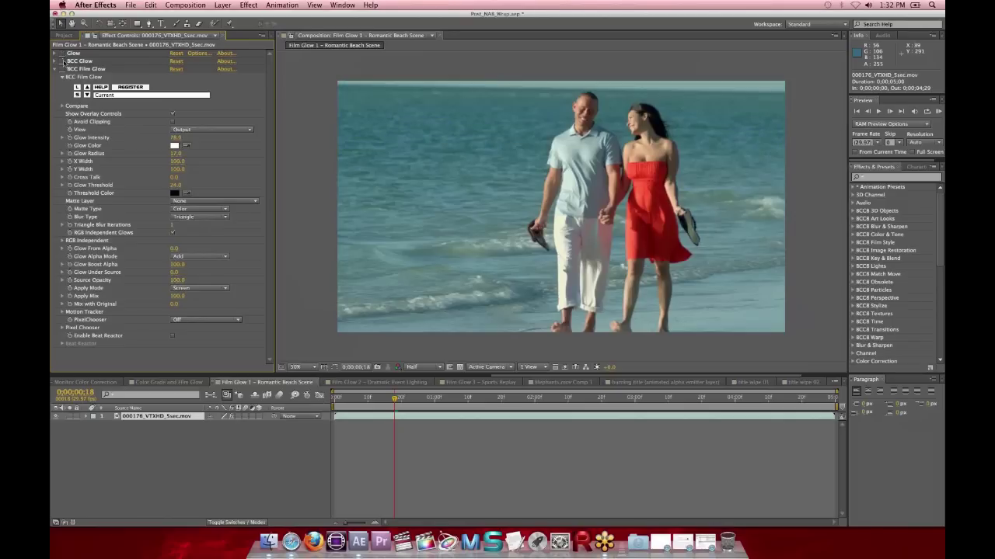
# Switch on BCC Glow and compare its settings with those of the standard Glow effect
pyautogui.click(63, 61)
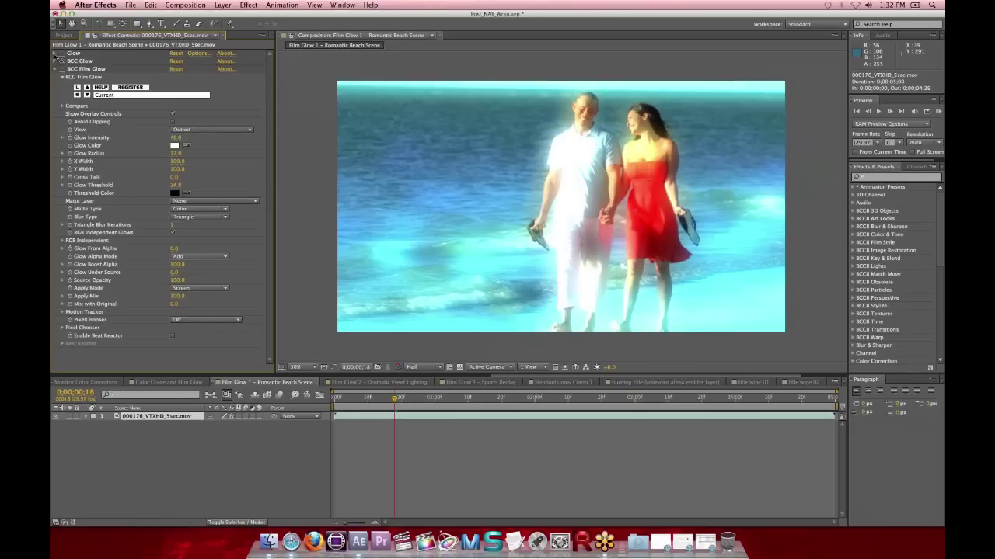
pyautogui.click(54, 53)
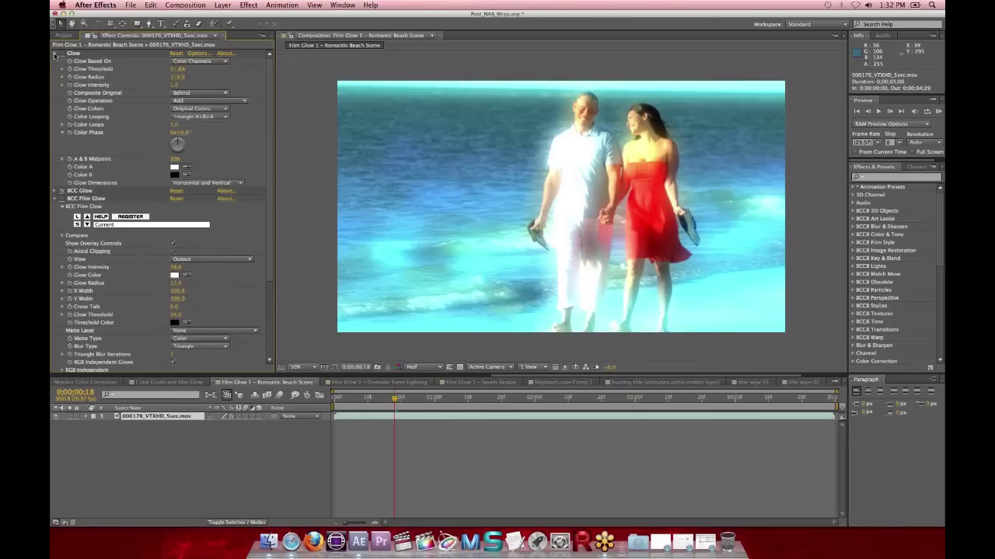
pyautogui.click(54, 54)
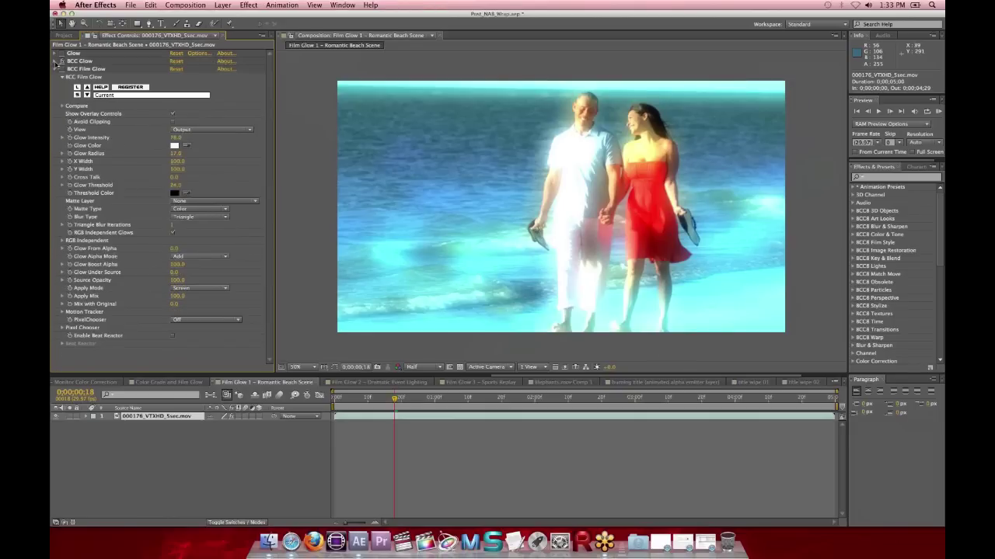
pyautogui.click(56, 61)
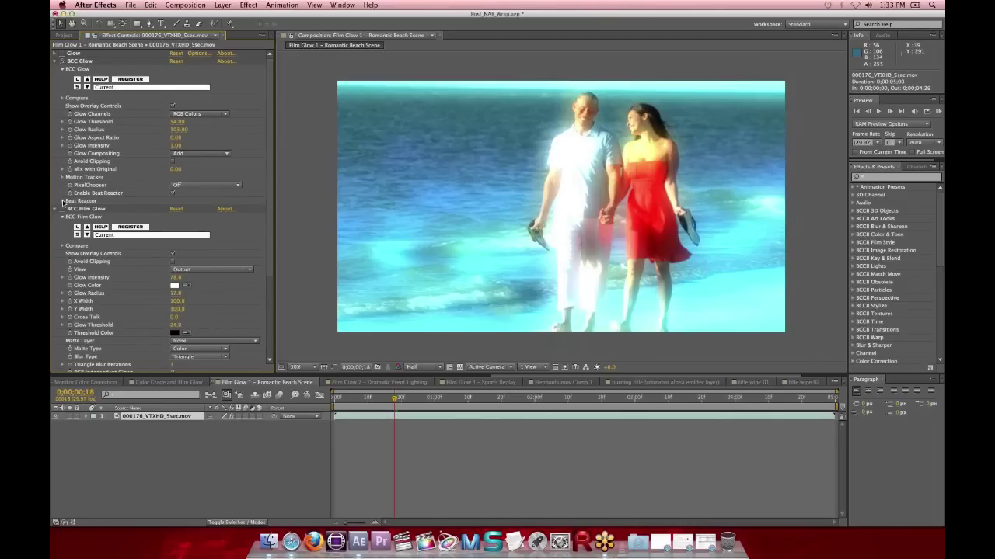
# Switch off BCC Glow and turn on BCC Film Glow for the beach clip
pyautogui.click(57, 61)
pyautogui.click(62, 61)
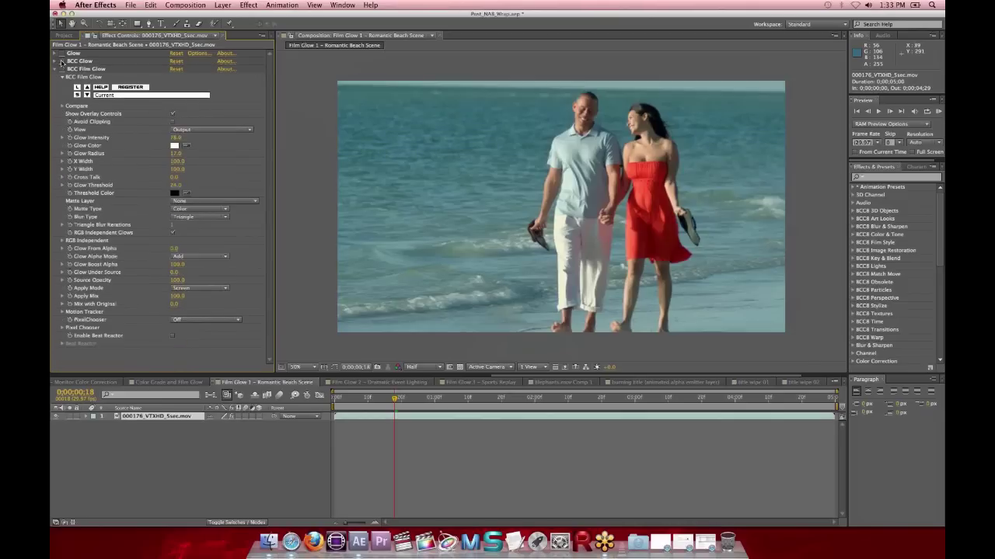
pyautogui.click(62, 70)
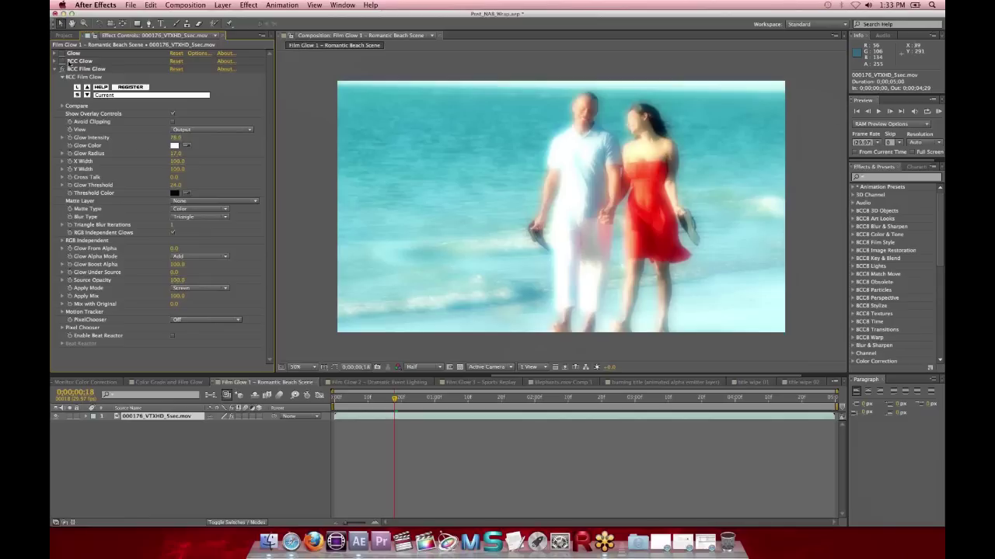
# Compare BCC Glow with BCC Film Glow on the beach clip by switching between them, leaving only Film Glow on
pyautogui.click(62, 69)
pyautogui.click(62, 62)
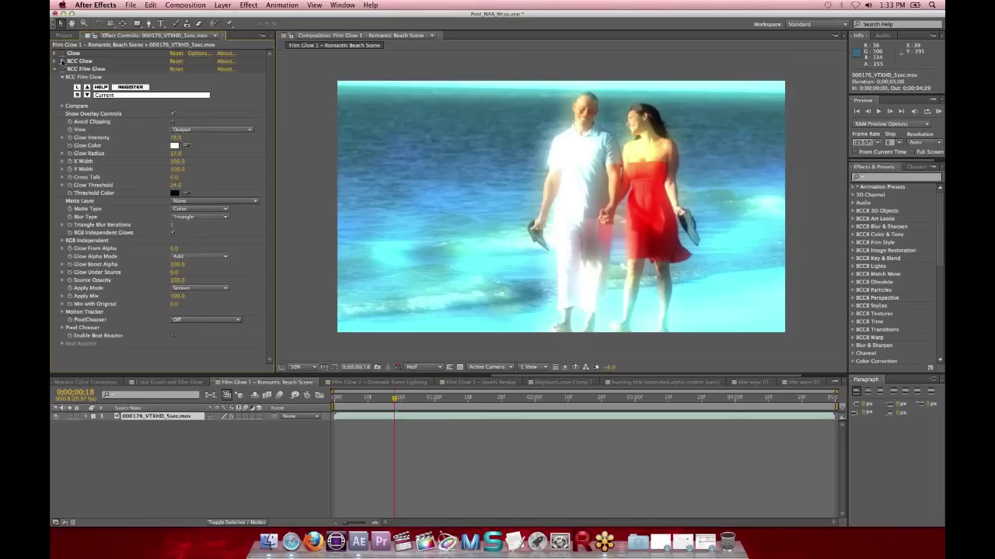
pyautogui.click(76, 62)
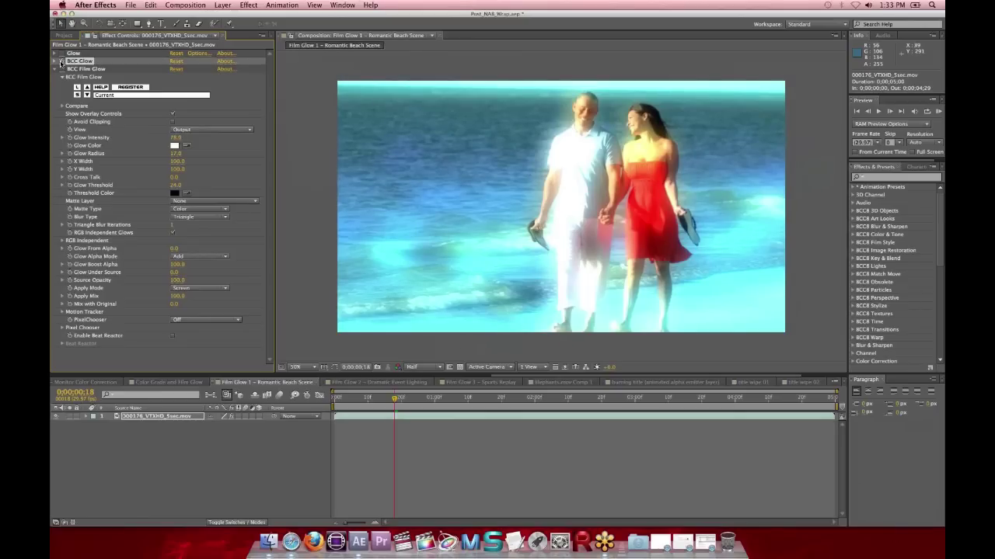
pyautogui.click(62, 61)
pyautogui.click(62, 69)
pyautogui.click(70, 69)
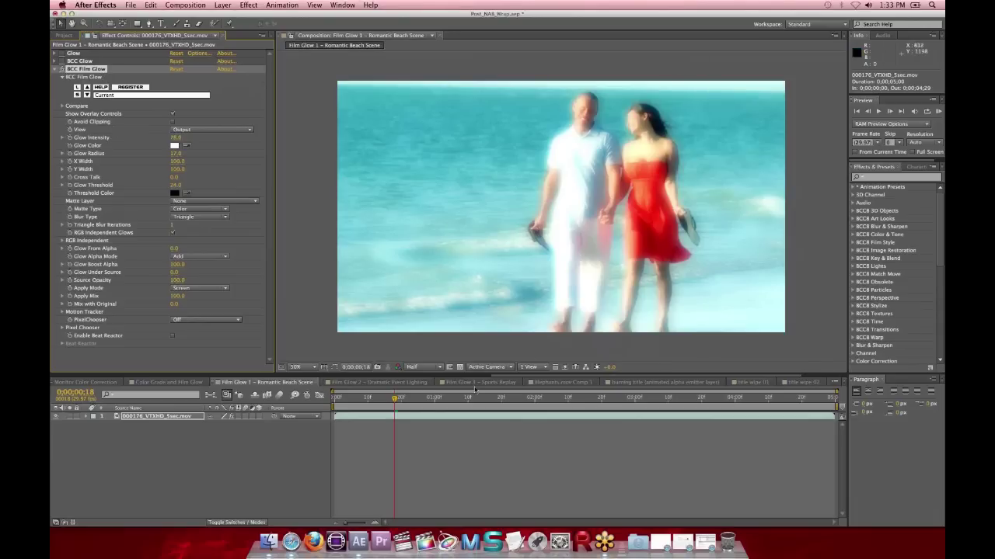
# Open the Film Glow 2 - Dramatic Event Lighting composition and preview the beat-driven glow through the dancer clip to 0;00;01;17
pyautogui.click(394, 382)
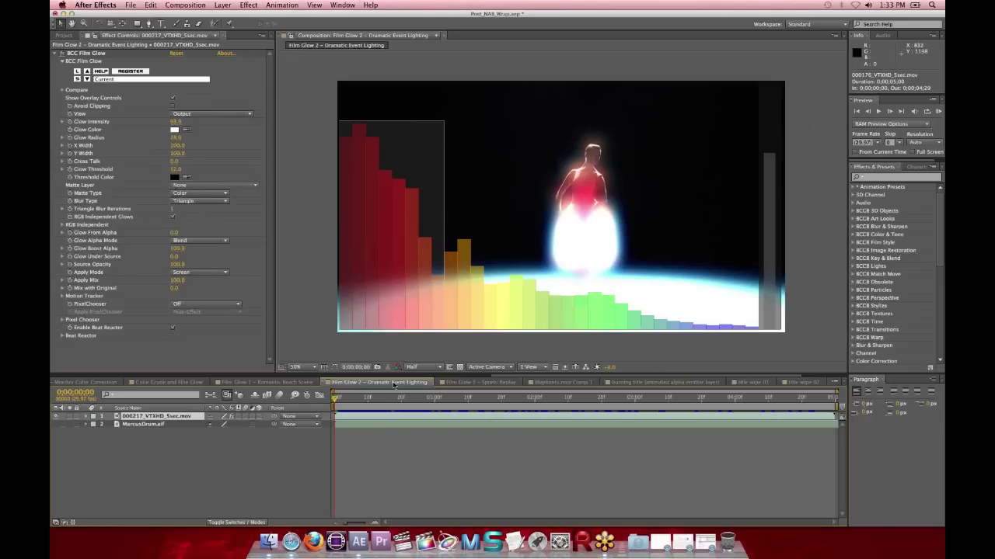
pyautogui.click(411, 398)
pyautogui.click(368, 399)
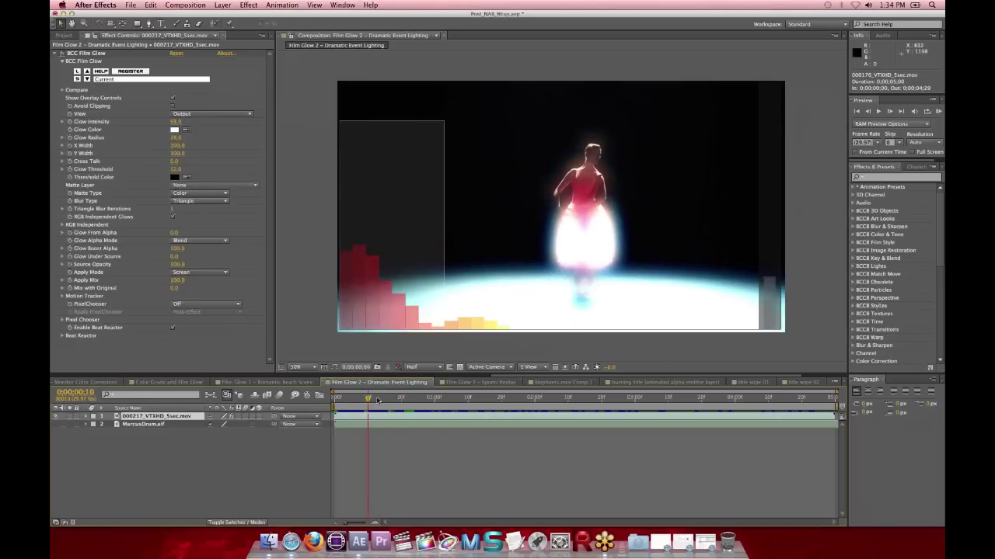
pyautogui.moveTo(378, 400); pyautogui.dragTo(424, 402)
pyautogui.moveTo(442, 403); pyautogui.dragTo(491, 400)
pyautogui.press('space')
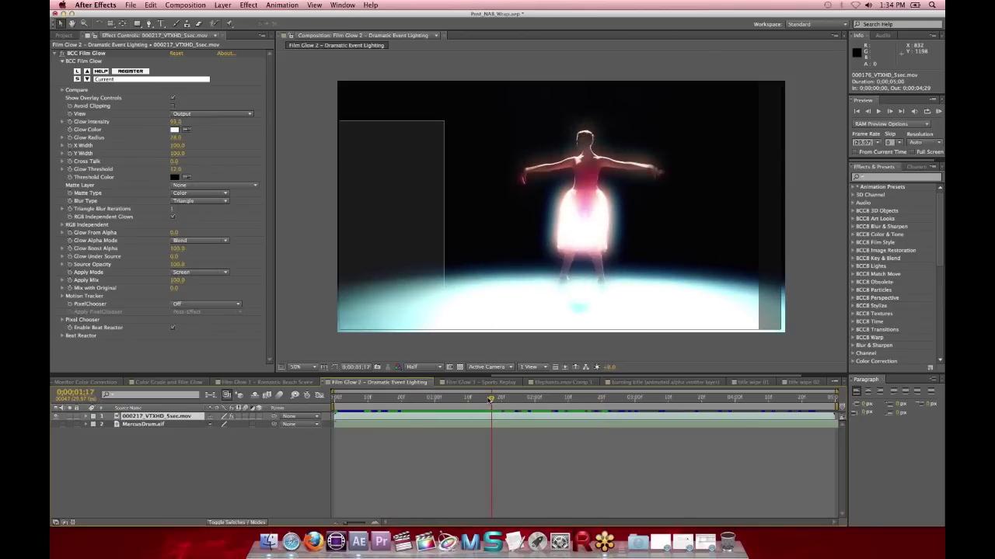
# Open the Film Glow 3 - Sports Replay composition and scrub through the basketball clip to 0;00;03;20
pyautogui.click(491, 384)
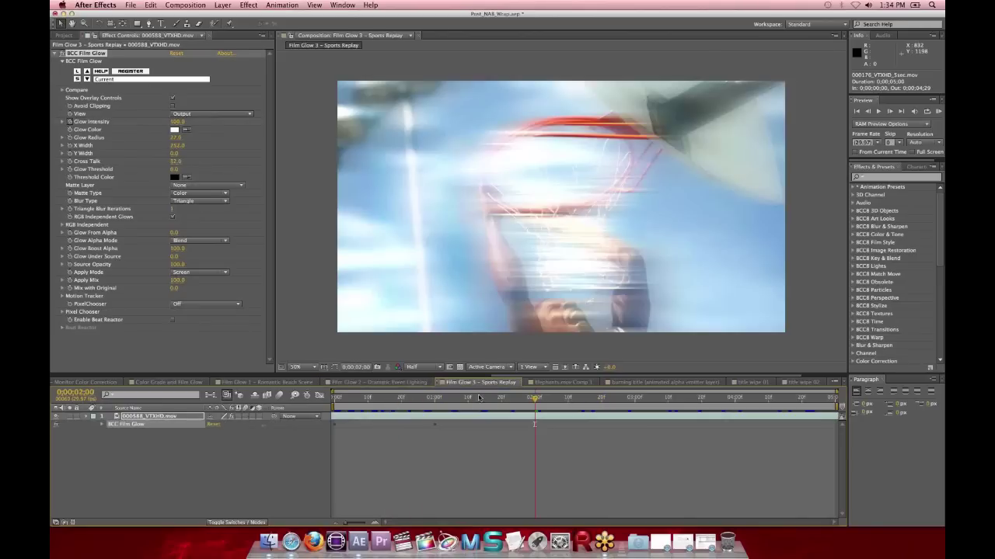
pyautogui.click(472, 399)
pyautogui.moveTo(472, 400); pyautogui.dragTo(701, 400)
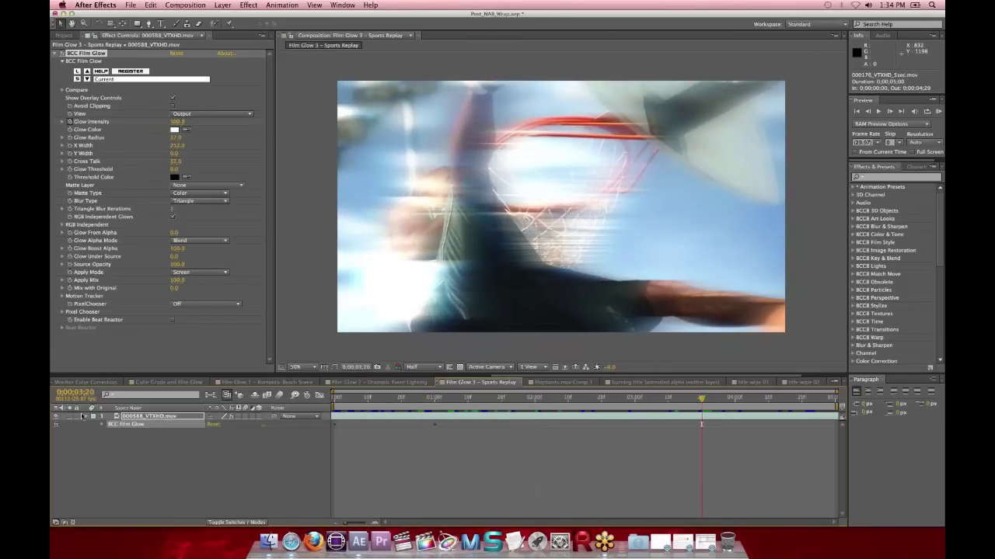
# Compare the basketball clip with BCC Film Glow off and on, and inspect the range of its Glow Intensity setting
pyautogui.click(136, 417)
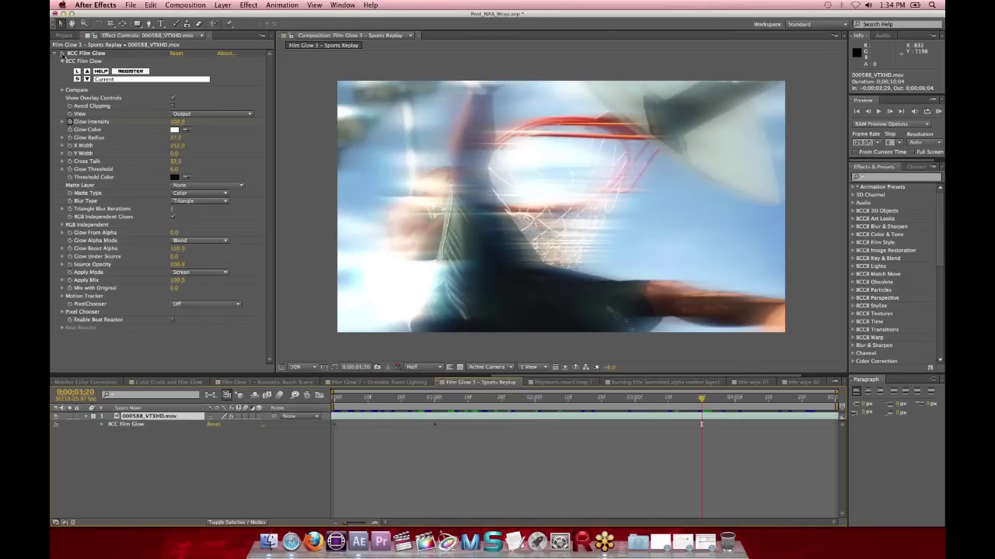
pyautogui.click(62, 54)
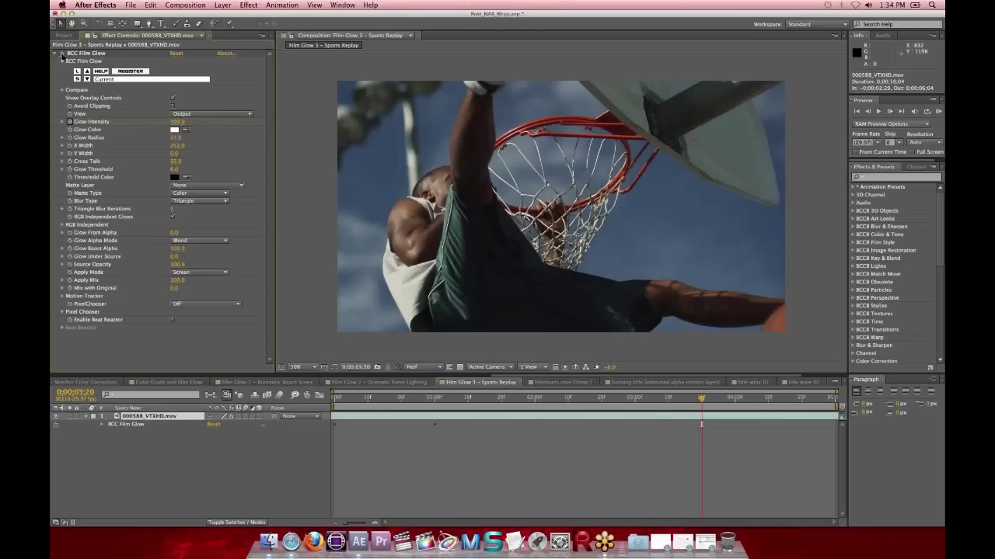
pyautogui.click(62, 54)
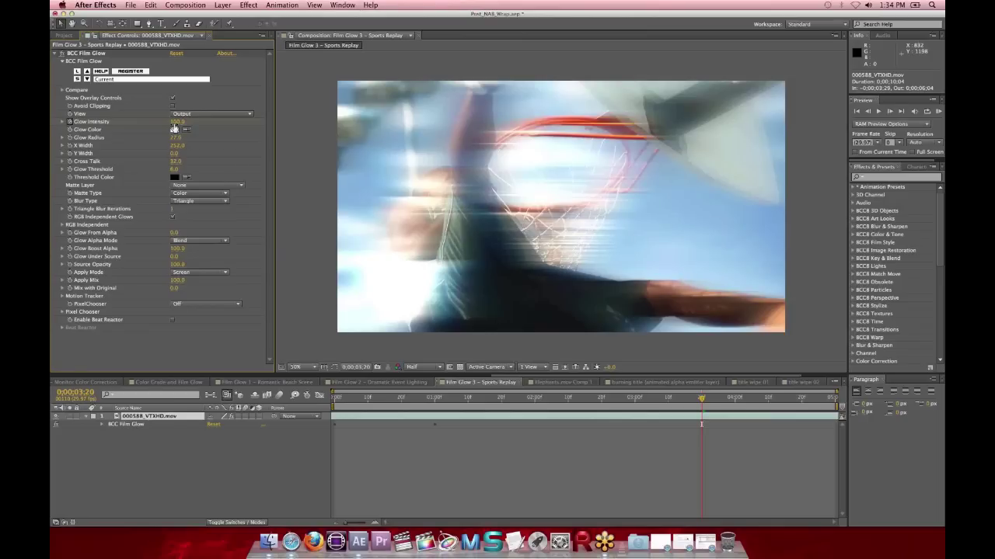
pyautogui.click(63, 122)
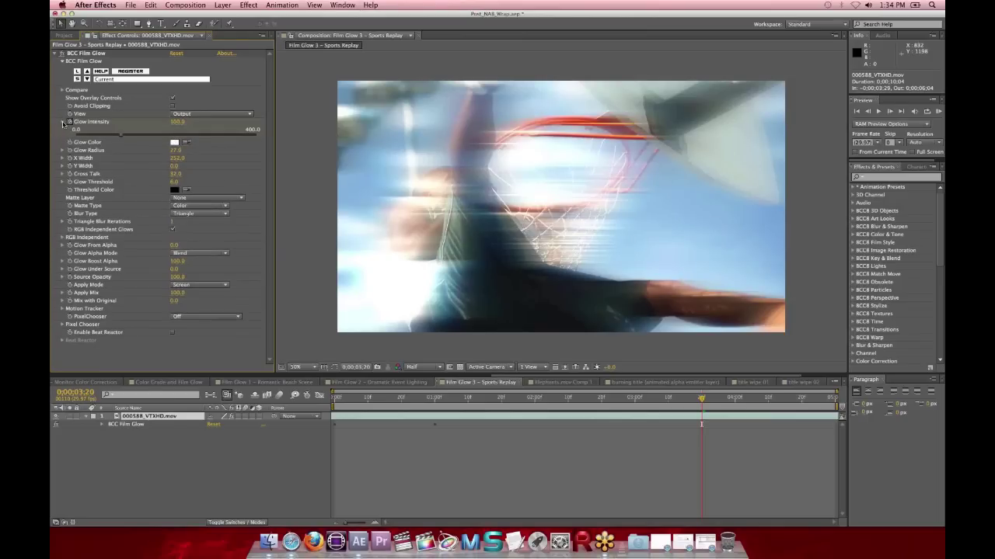
pyautogui.click(63, 122)
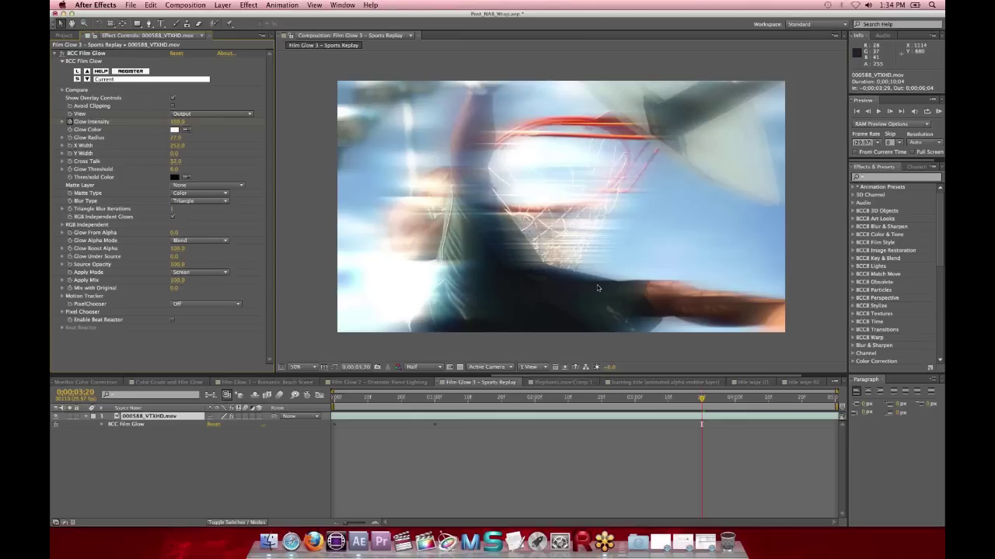
# Open Elephants.mov Comp 1 and RAM preview the opening of the elephant clip with its effects switched off
pyautogui.click(552, 383)
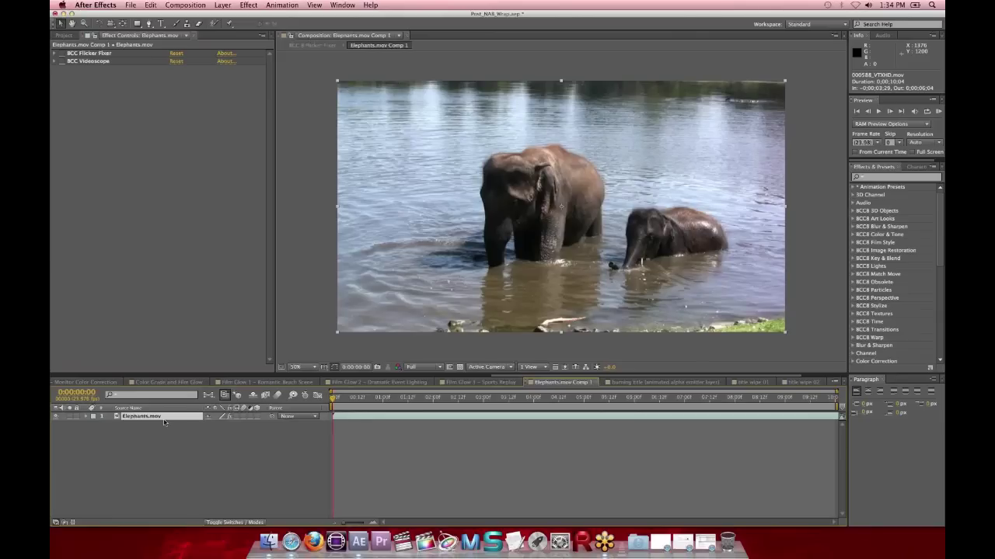
pyautogui.click(160, 417)
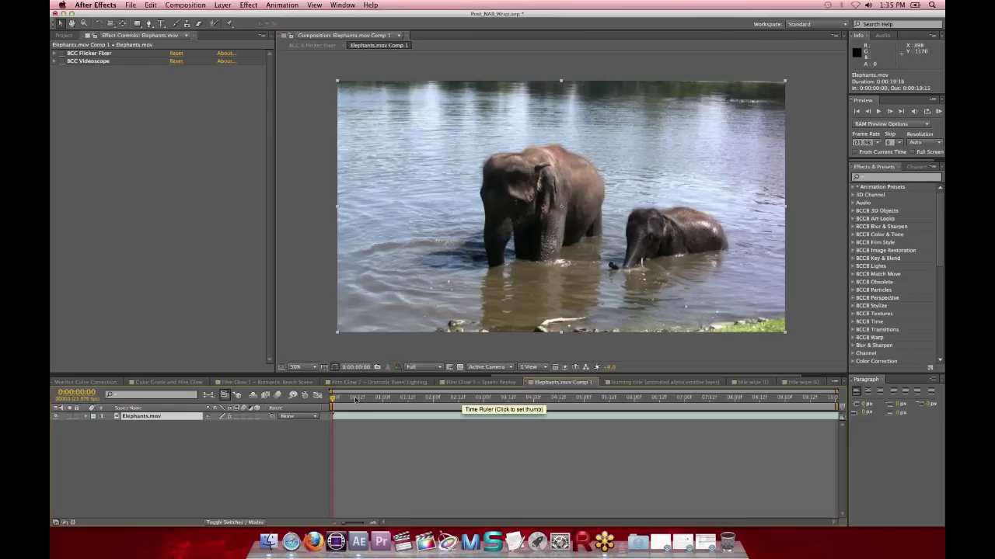
pyautogui.moveTo(353, 399); pyautogui.dragTo(385, 399)
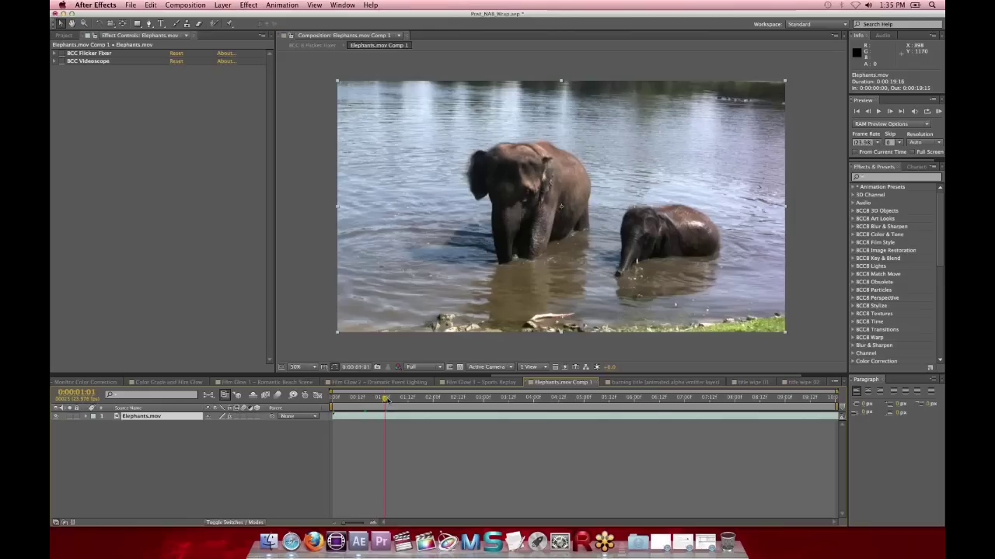
pyautogui.click(334, 400)
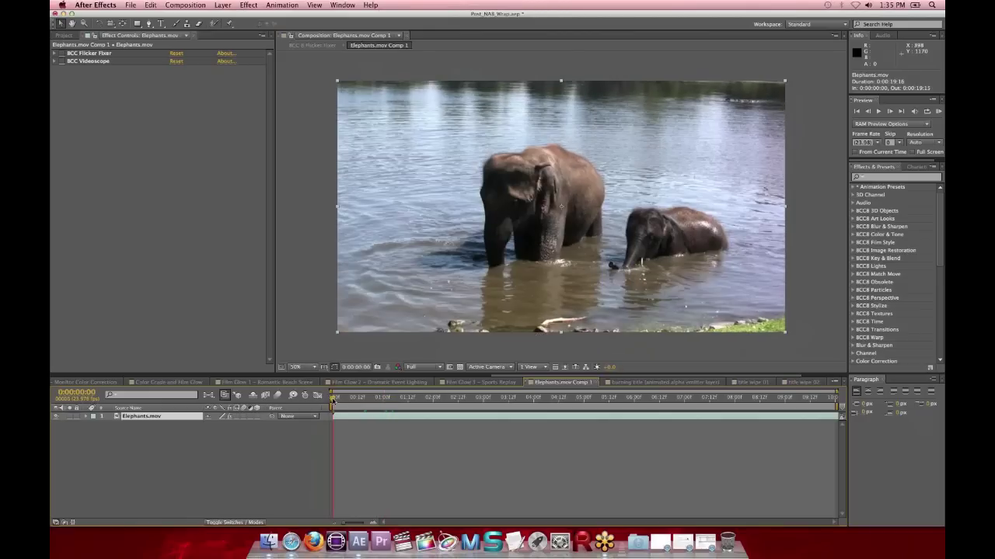
pyautogui.click(938, 111)
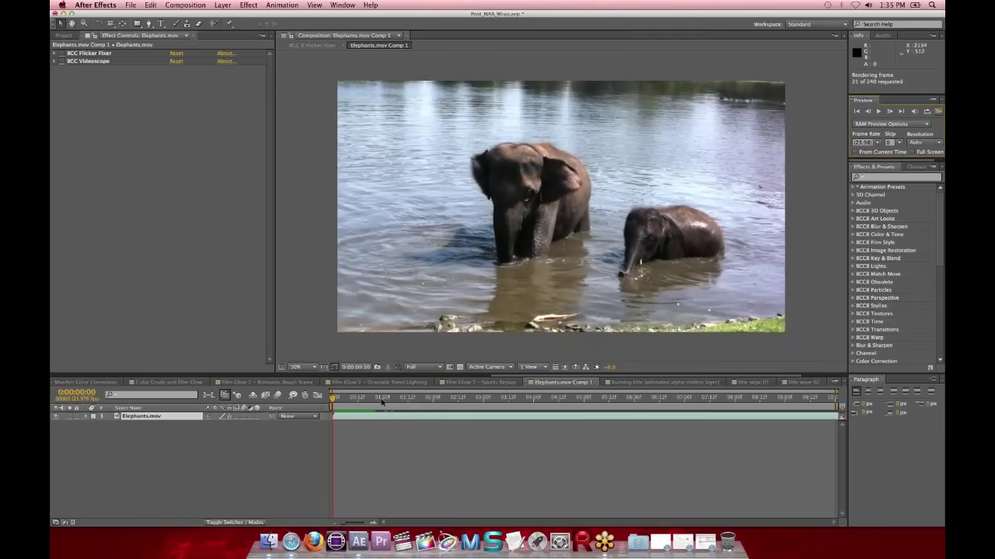
pyautogui.press('space')
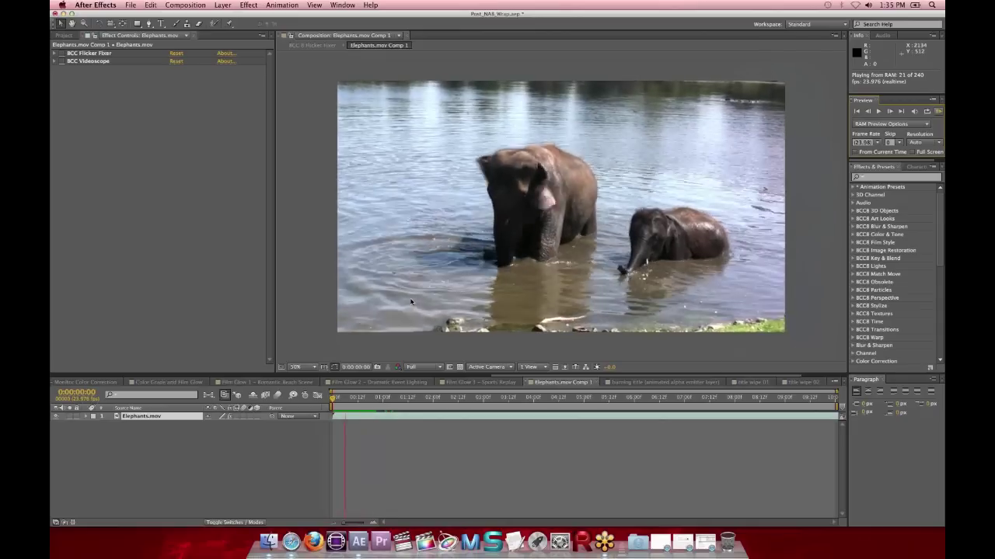
pyautogui.click(355, 400)
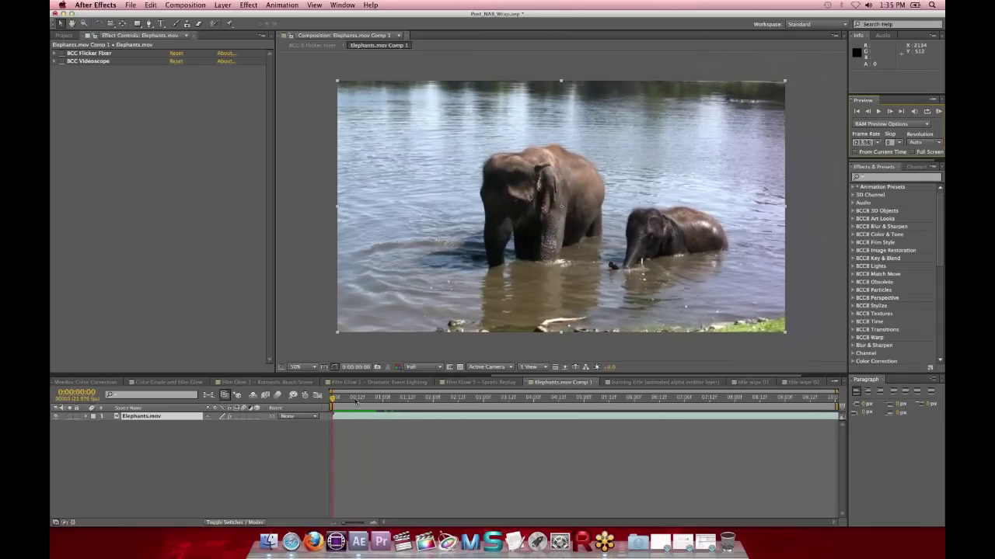
# Turn on BCC Flicker Fixer for the elephant clip and RAM preview its opening from the first frame
pyautogui.moveTo(355, 400); pyautogui.dragTo(333, 400)
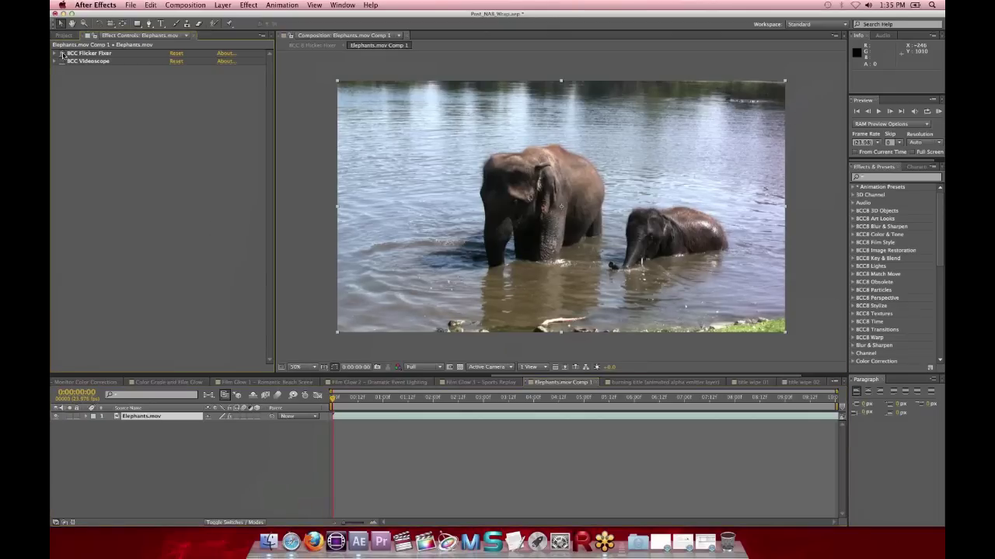
pyautogui.click(938, 111)
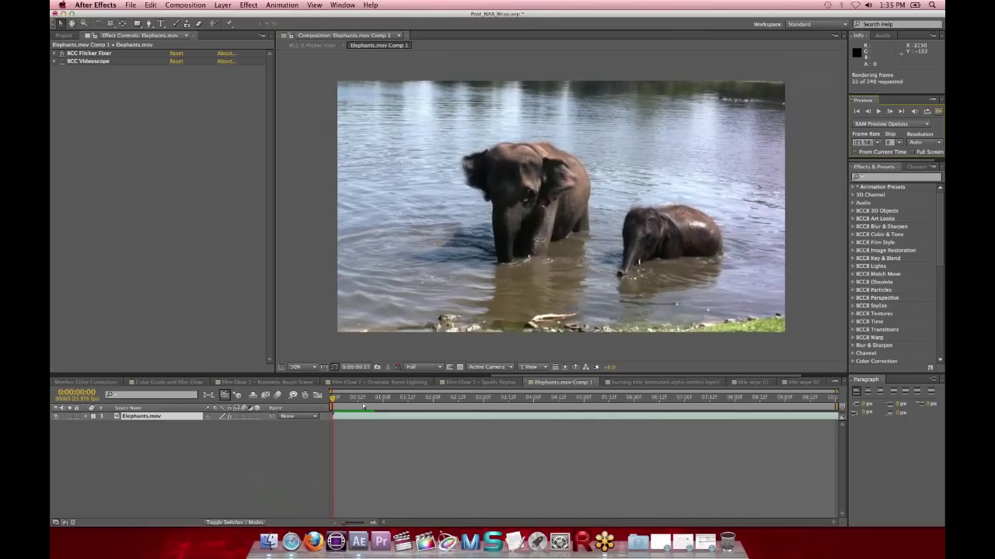
pyautogui.press('space')
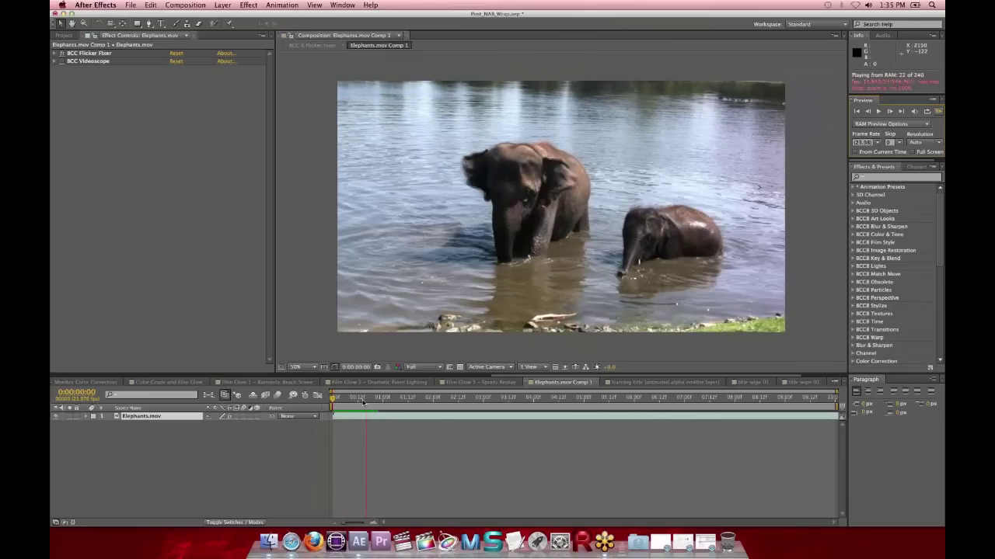
pyautogui.press('space')
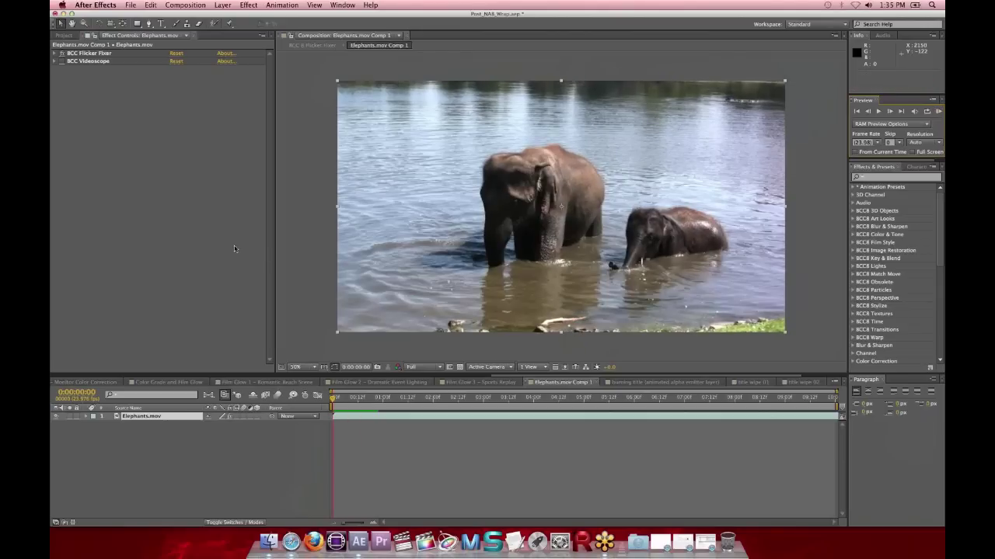
# Show the BCC Flicker Fixer settings and review the available Method options, keeping Frame Analysis
pyautogui.click(54, 53)
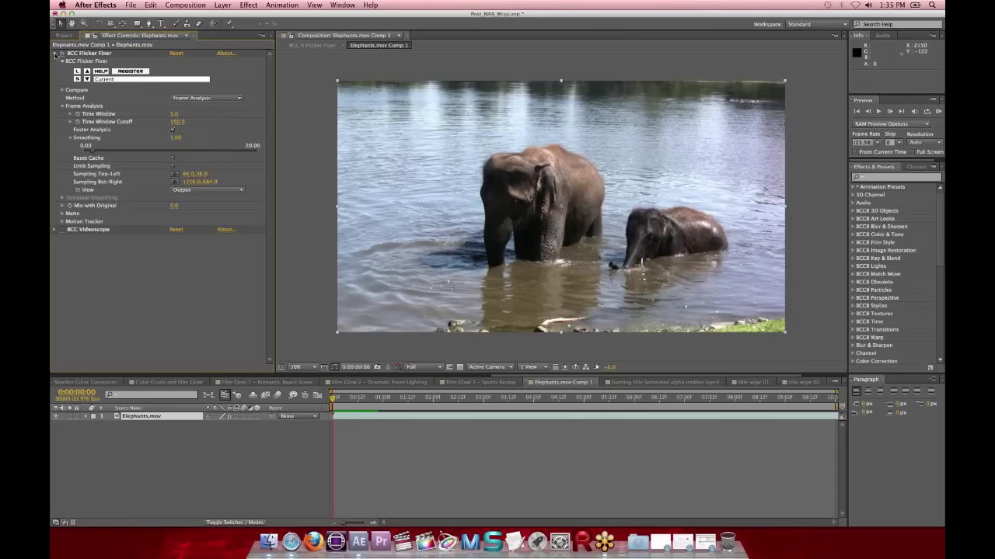
pyautogui.click(186, 99)
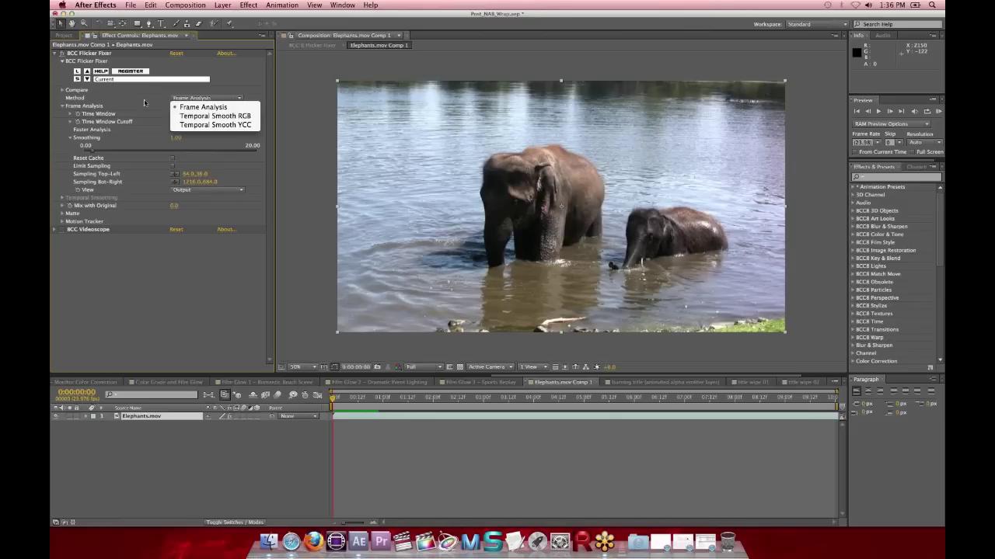
pyautogui.click(144, 101)
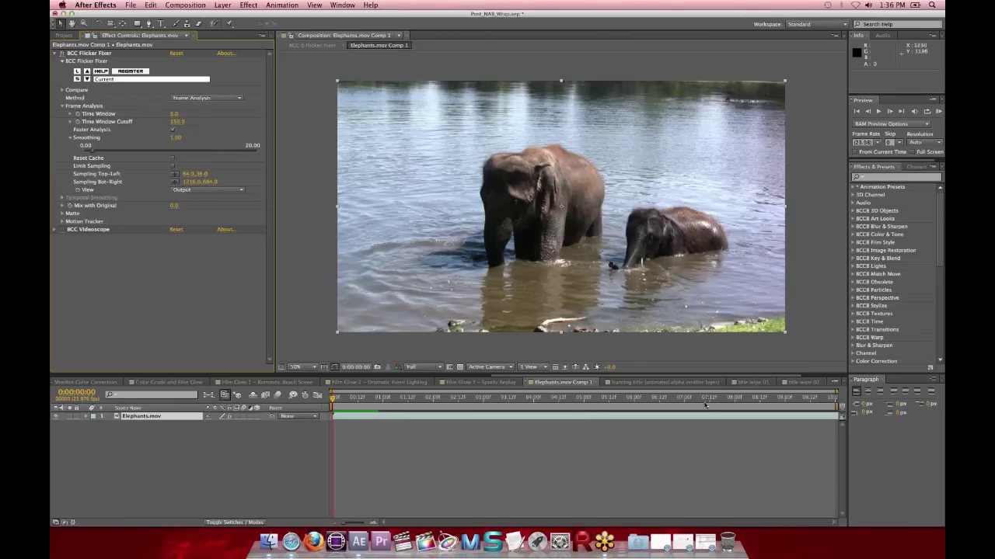
# Open the burning title (animated alpha emitter layer) composition and scrub through the BURN title animation
pyautogui.hscroll(3, 674, 383)
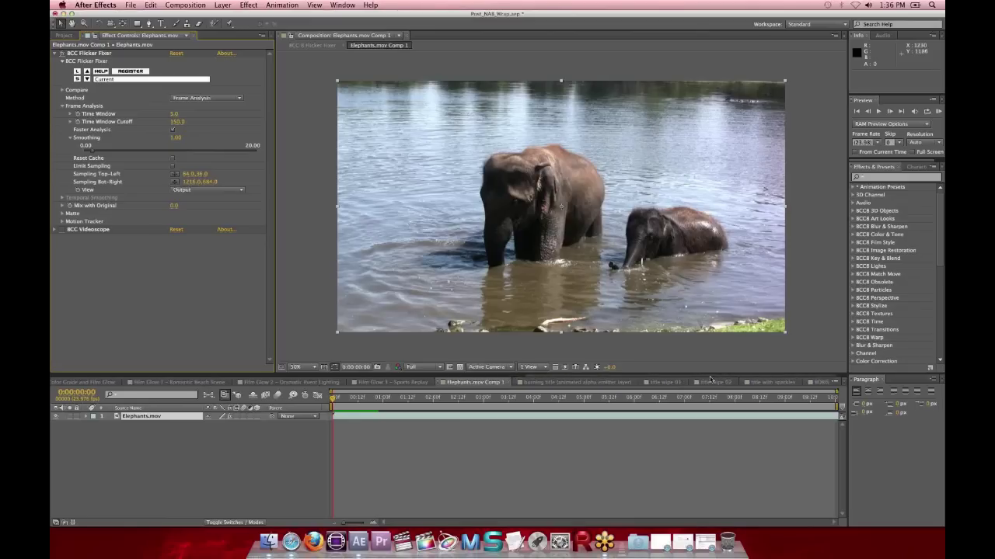
pyautogui.click(559, 383)
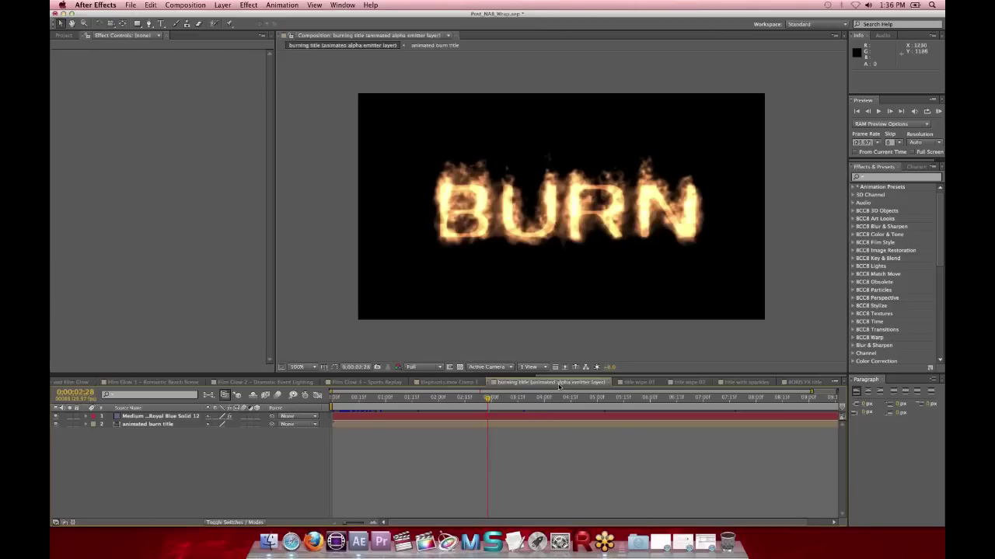
pyautogui.moveTo(511, 402); pyautogui.dragTo(583, 401)
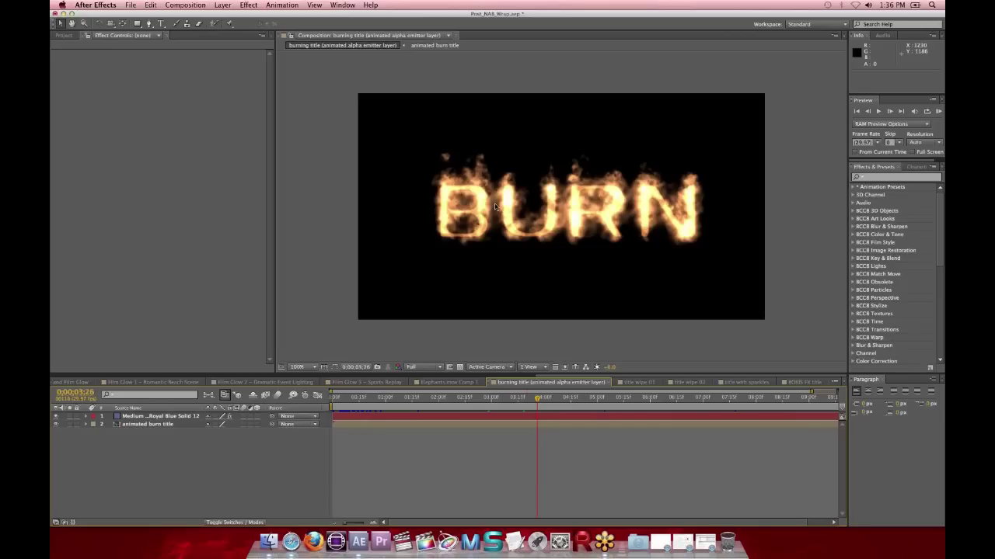
# Open the title wipe 01 and title wipe 02 compositions in turn and sample their BORIS FX particle wipes at several frames
pyautogui.click(638, 383)
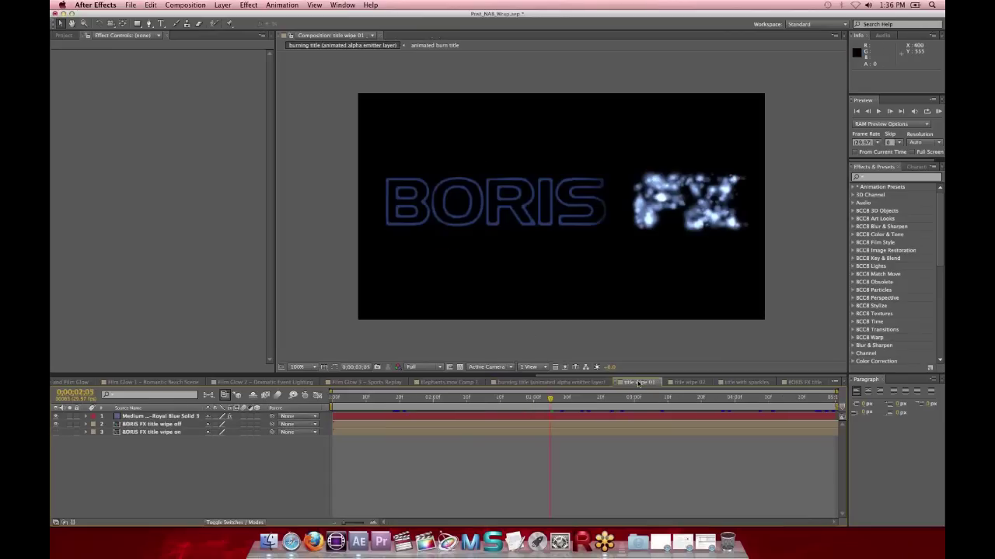
pyautogui.click(584, 401)
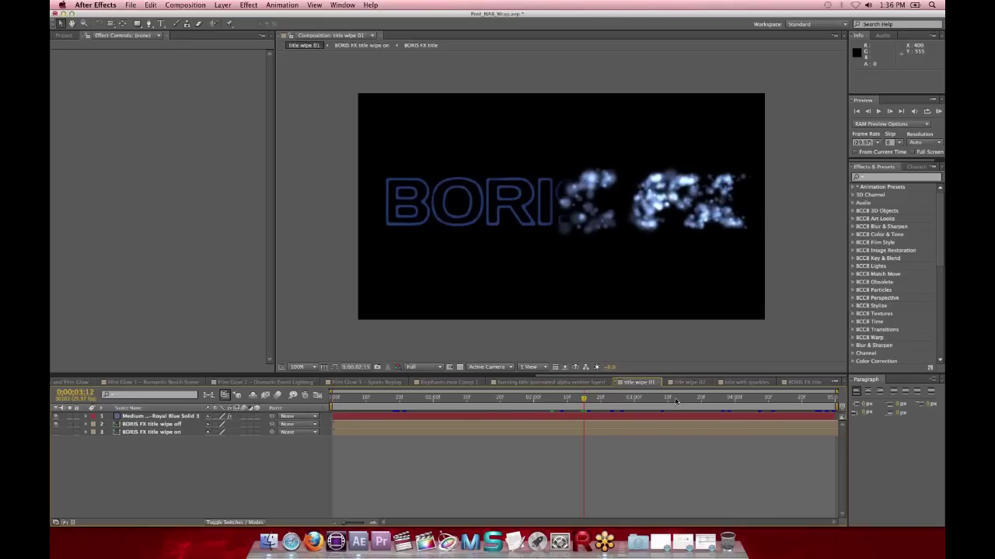
pyautogui.click(675, 401)
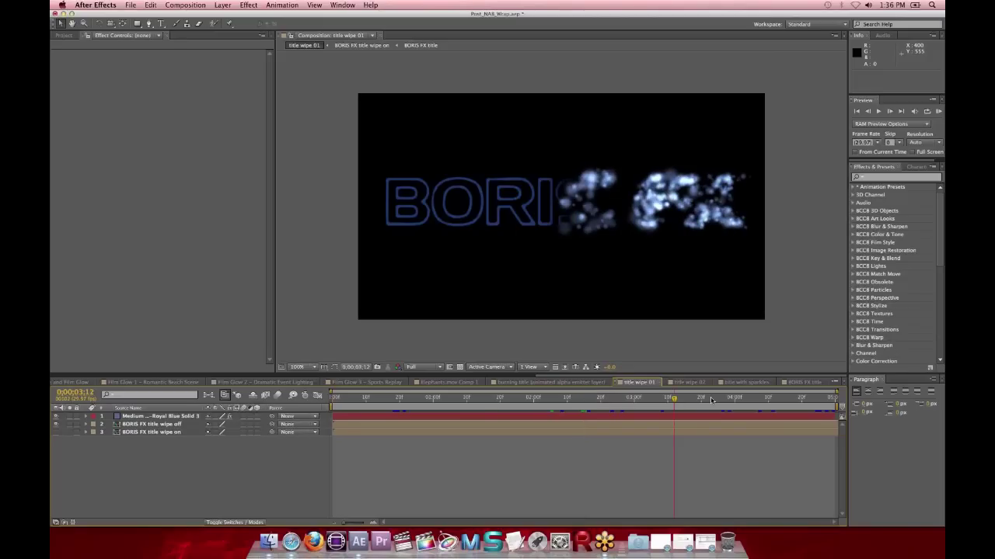
pyautogui.click(600, 399)
pyautogui.click(689, 383)
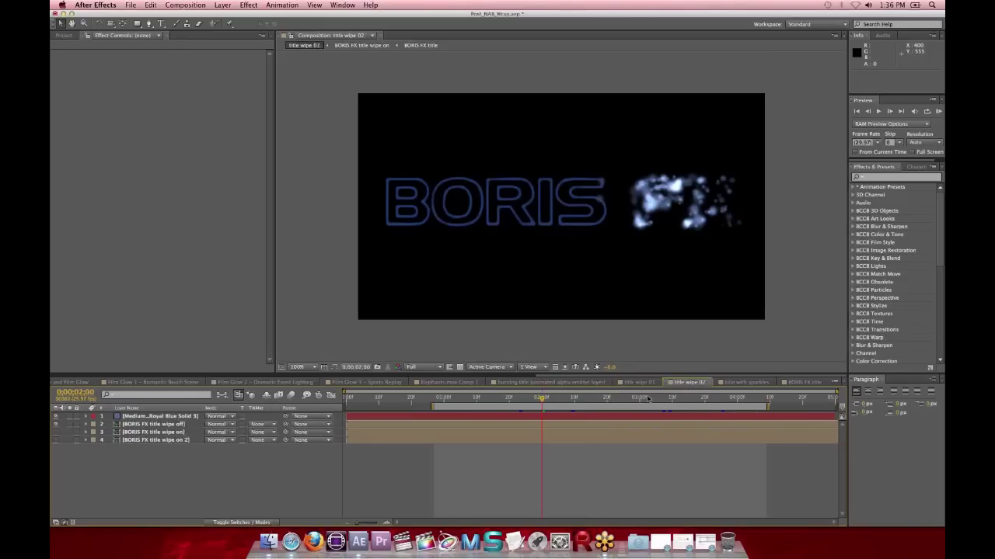
pyautogui.click(569, 399)
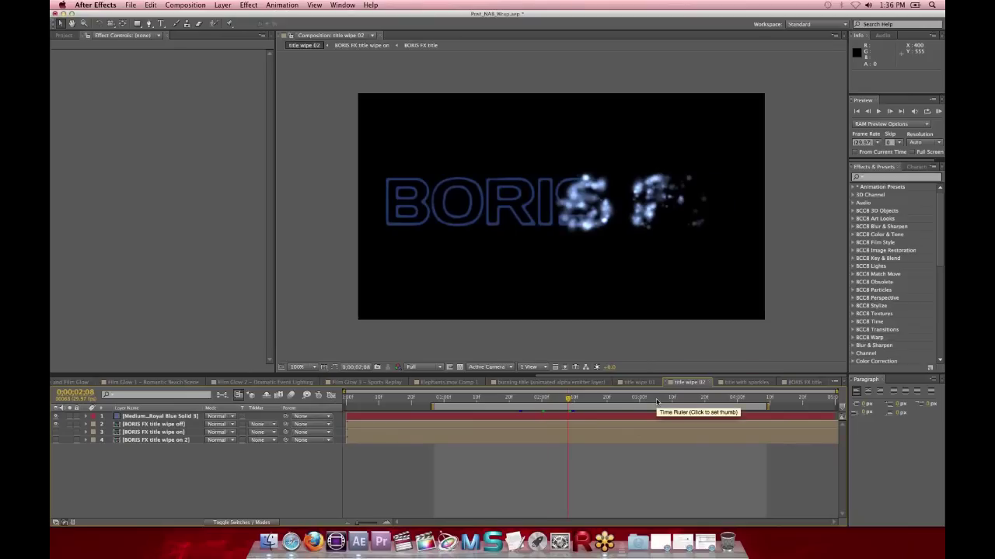
# Sample one more frame of the title wipe 02 composition and preview the title with sparkles composition, scrubbing through its BORIS FX particle animation
pyautogui.click(657, 400)
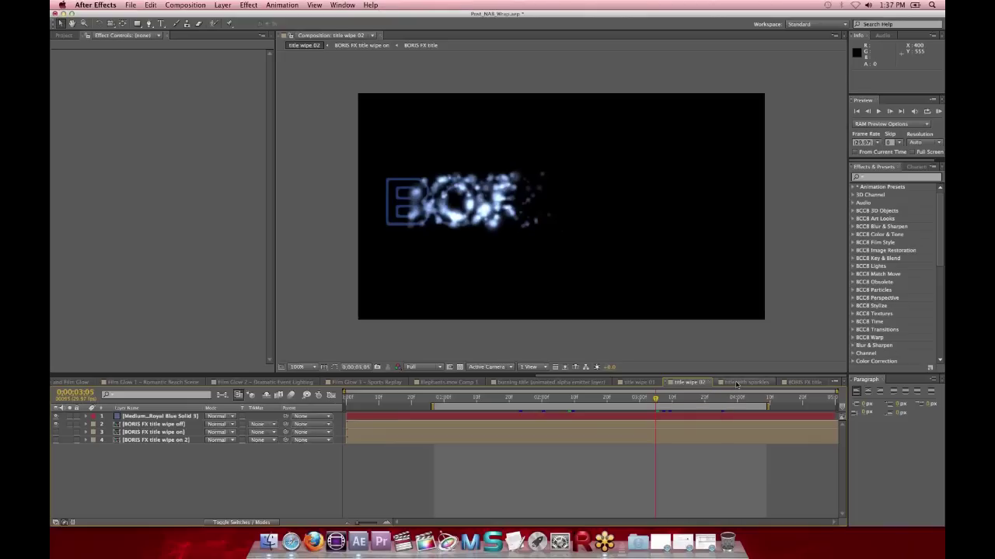
pyautogui.click(736, 383)
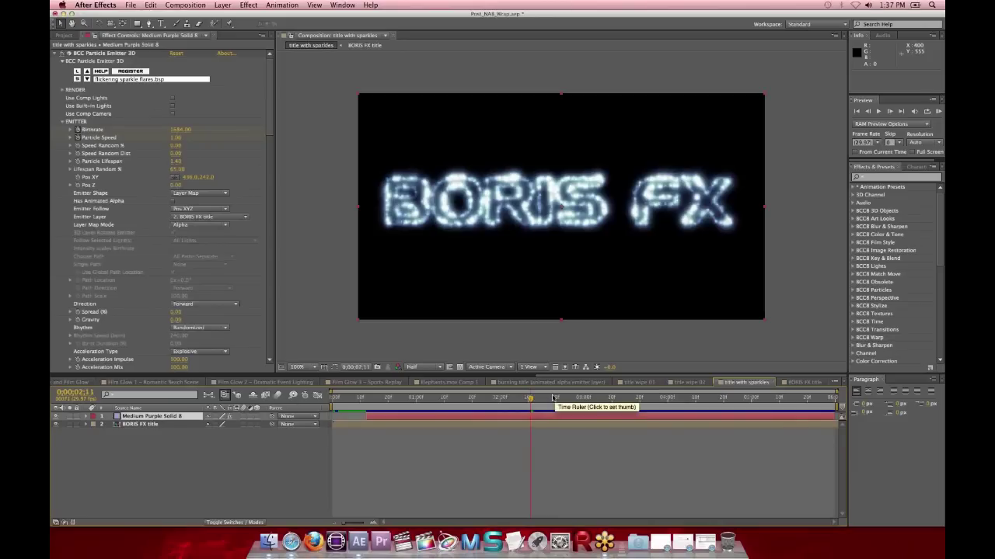
pyautogui.press('space')
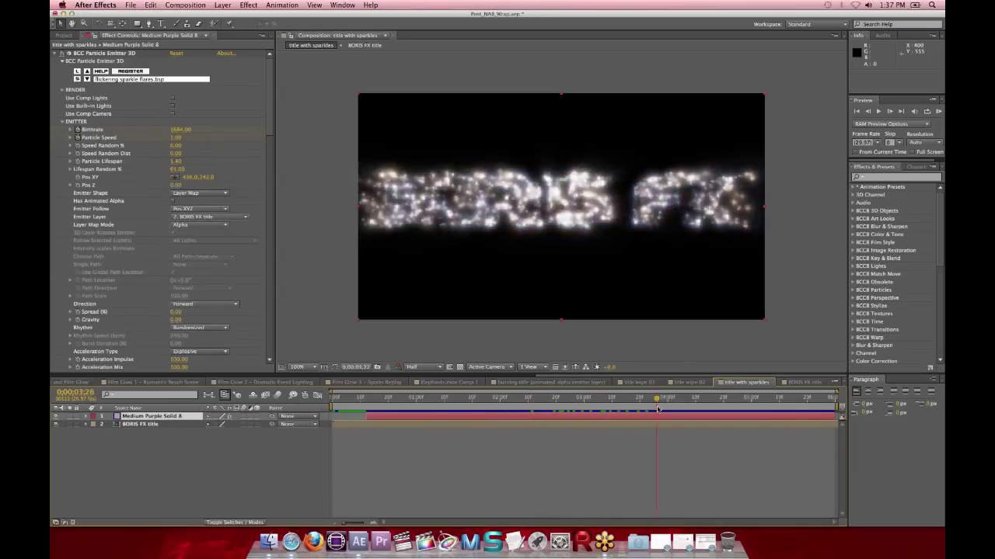
pyautogui.moveTo(677, 403)
pyautogui.mouseDown()
pyautogui.moveTo(595, 400)
pyautogui.moveTo(723, 402)
pyautogui.moveTo(497, 400)
pyautogui.moveTo(690, 408)
pyautogui.mouseUp()
pyautogui.moveTo(711, 409); pyautogui.dragTo(525, 398)
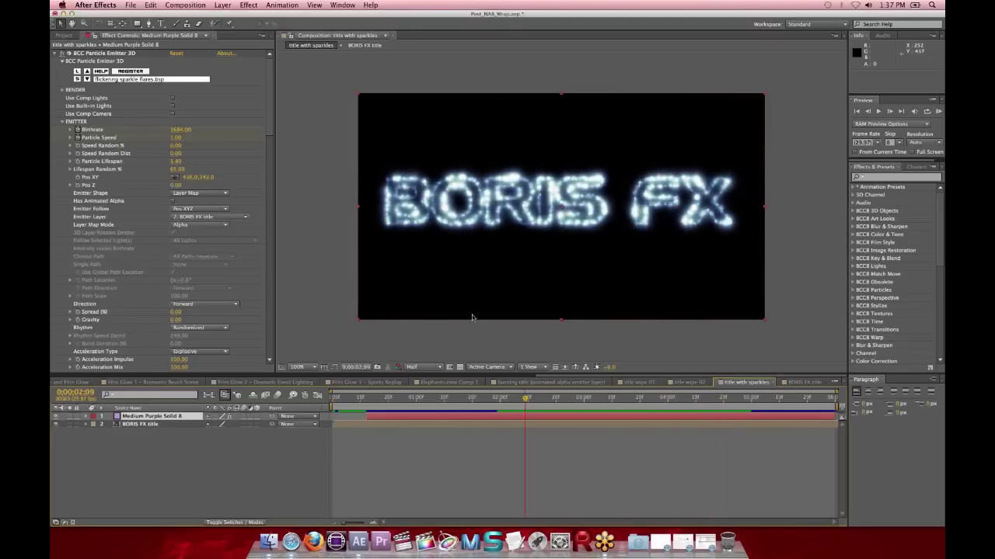
pyautogui.moveTo(512, 401); pyautogui.dragTo(650, 401)
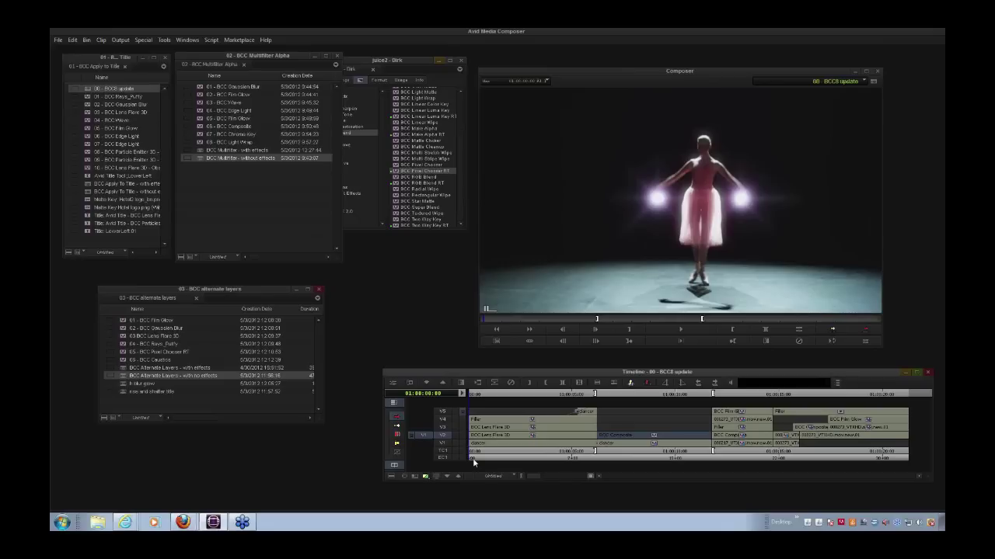
# Switch to Avid Media Composer, play the opening of the 00 - BCC8 update sequence, and resize and reposition the Composer monitor above the timeline
pyautogui.moveTo(473, 459); pyautogui.dragTo(466, 461)
pyautogui.moveTo(881, 348); pyautogui.dragTo(735, 256)
pyautogui.moveTo(570, 70); pyautogui.dragTo(593, 136)
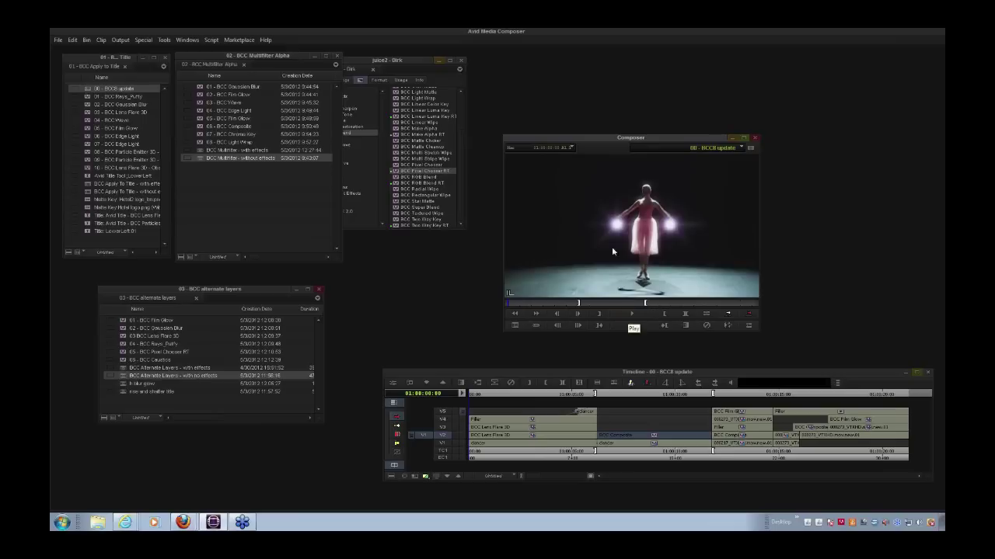
pyautogui.moveTo(599, 139); pyautogui.dragTo(599, 120)
pyautogui.click(634, 292)
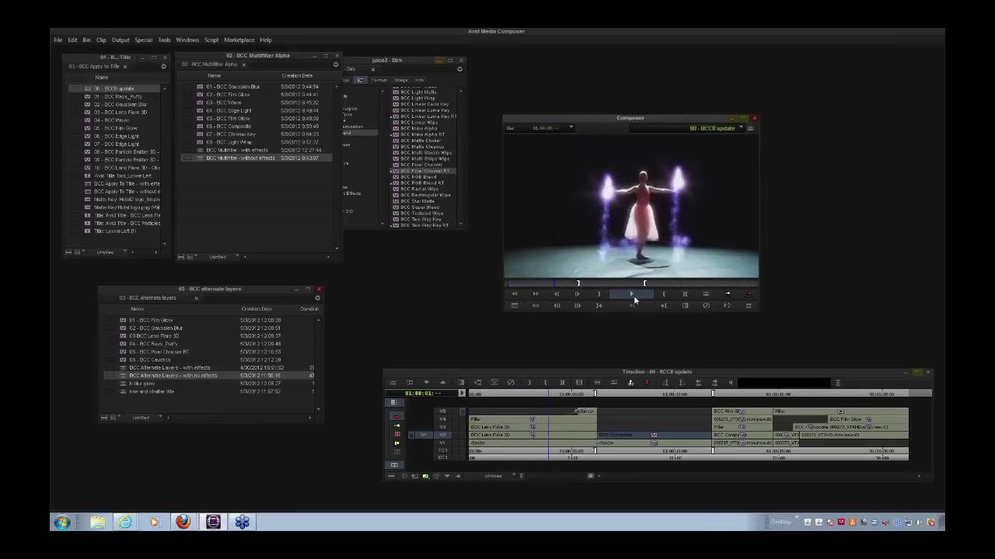
pyautogui.click(634, 299)
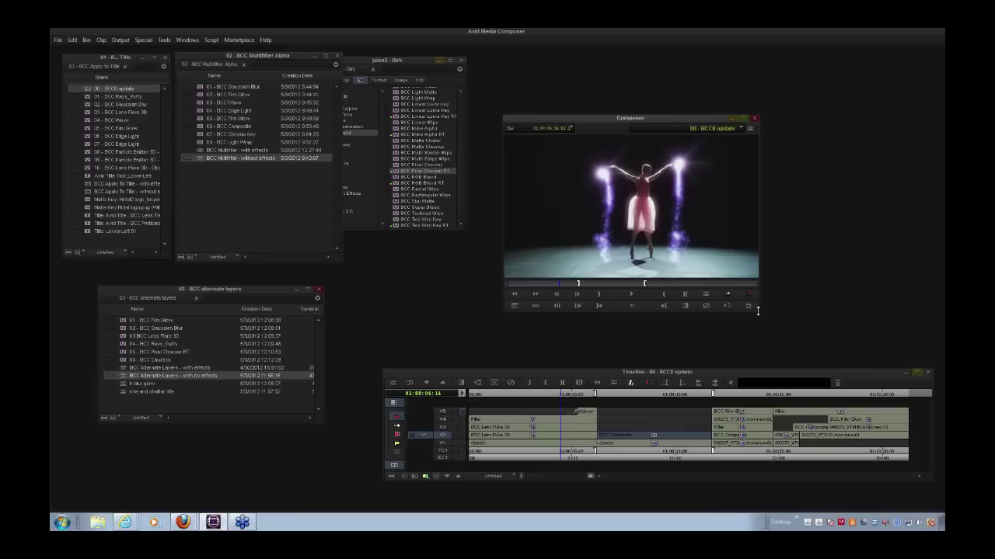
pyautogui.moveTo(758, 309); pyautogui.dragTo(827, 350)
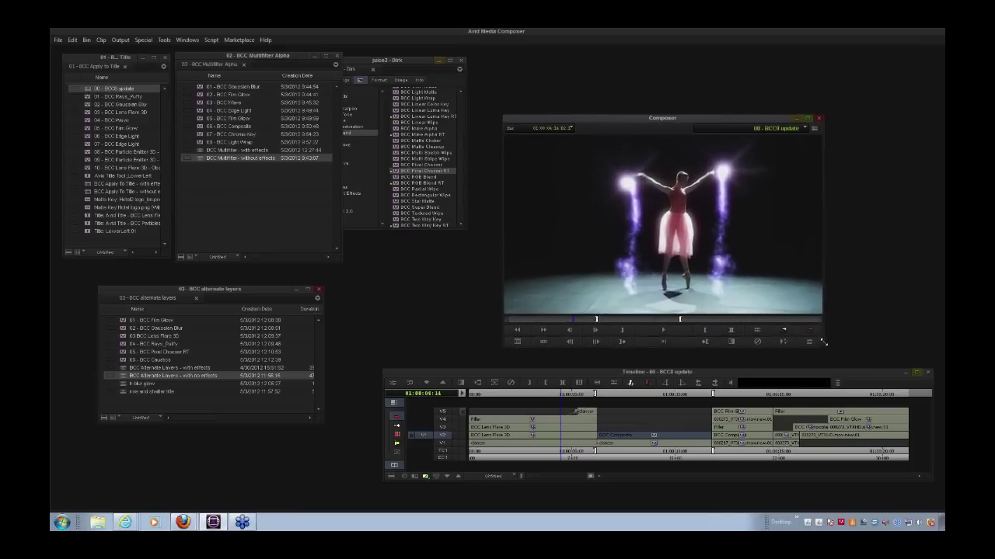
pyautogui.moveTo(609, 118); pyautogui.dragTo(595, 94)
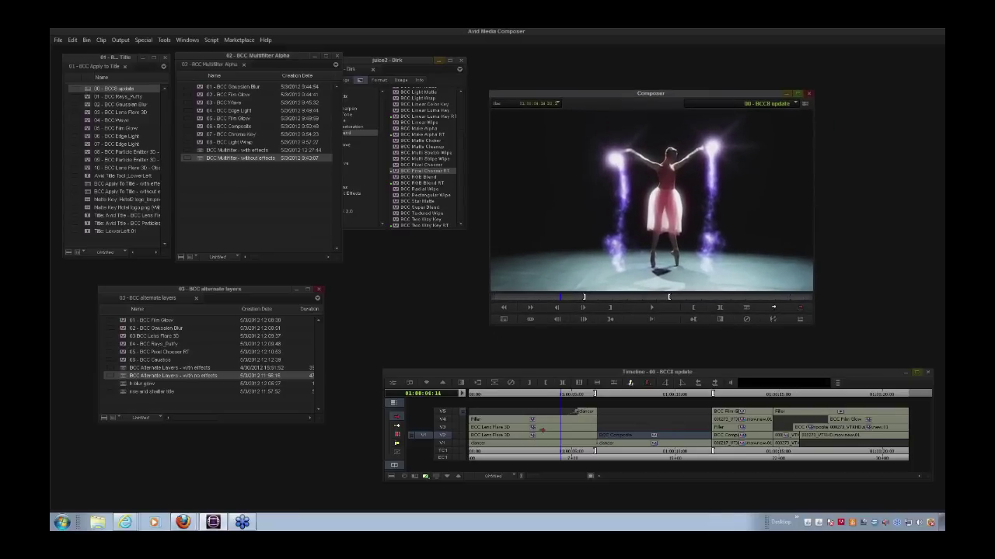
# Play and scrub through the BCC8 update sequence, reviewing the dancer light trails, the particle title wipe and the BCC8 Particles title
pyautogui.click(535, 457)
pyautogui.moveTo(531, 458); pyautogui.dragTo(554, 458)
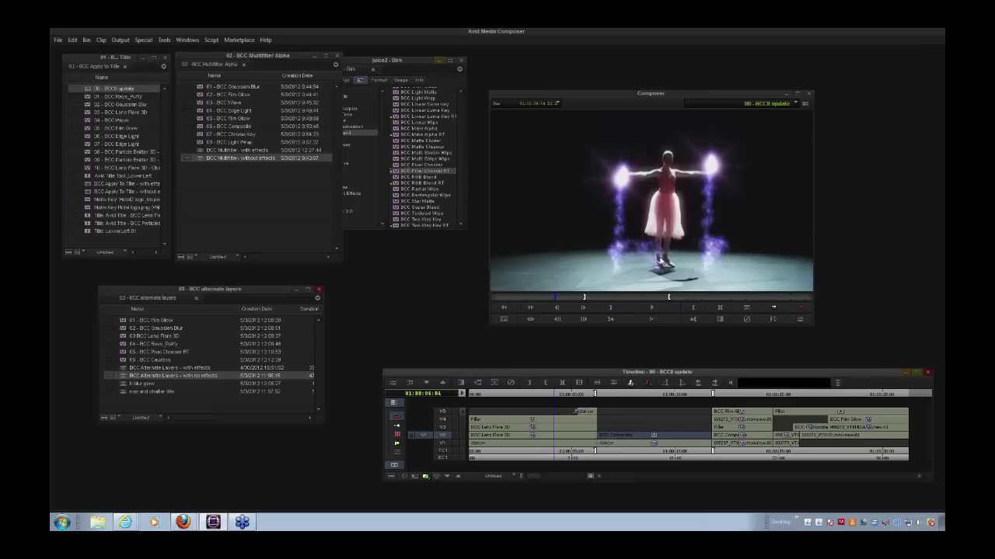
pyautogui.click(665, 310)
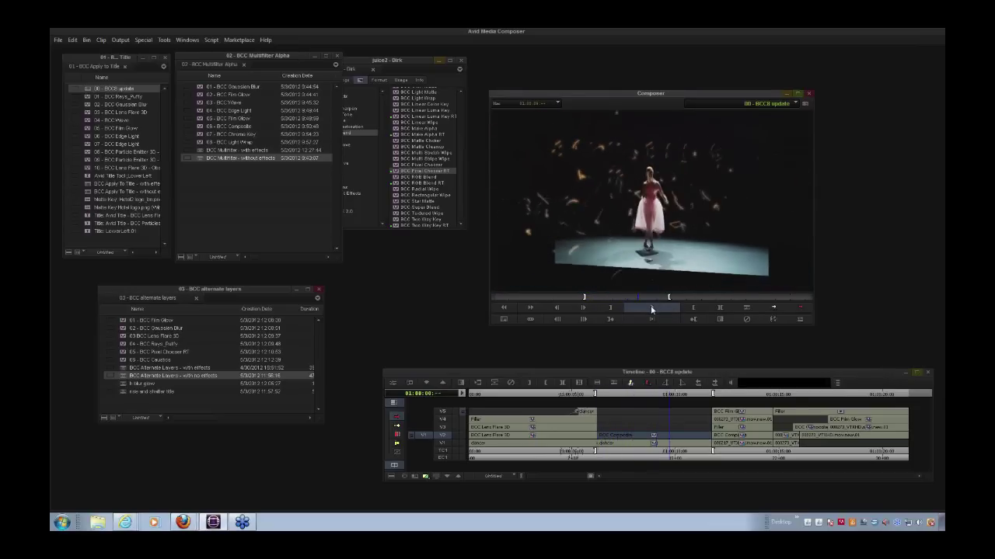
pyautogui.moveTo(656, 298); pyautogui.dragTo(620, 296)
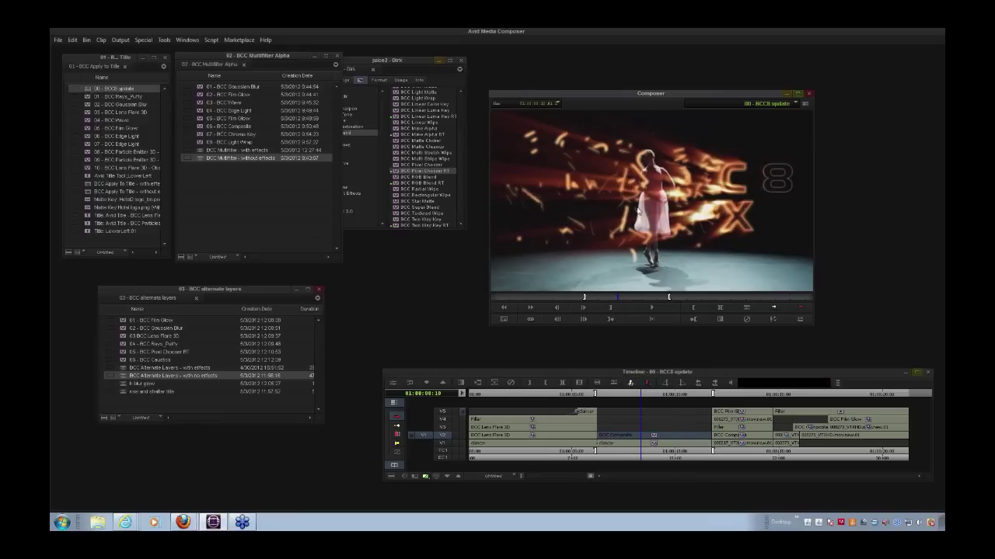
pyautogui.moveTo(647, 460)
pyautogui.mouseDown()
pyautogui.moveTo(633, 459)
pyautogui.moveTo(655, 453)
pyautogui.moveTo(509, 455)
pyautogui.moveTo(638, 463)
pyautogui.mouseUp()
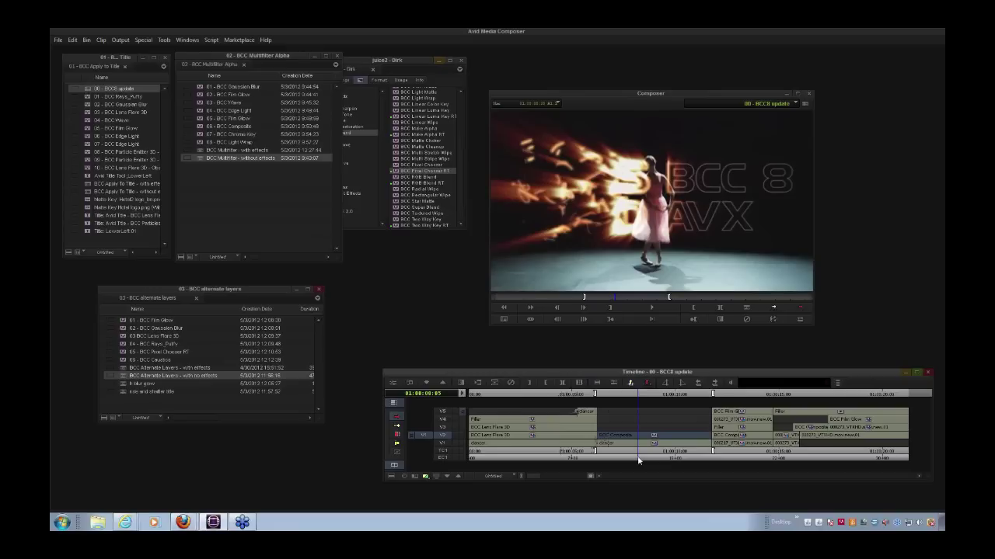
pyautogui.moveTo(638, 460); pyautogui.dragTo(844, 456)
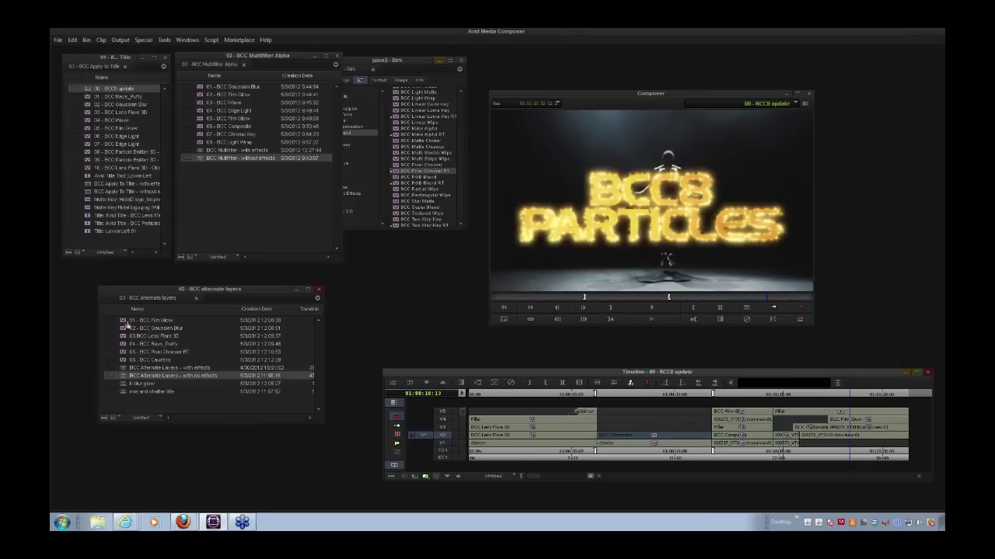
# Load the BCC Apply To Title - without effects sequence and sample its first lower-third title and the hotel logo
pyautogui.doubleClick(89, 192)
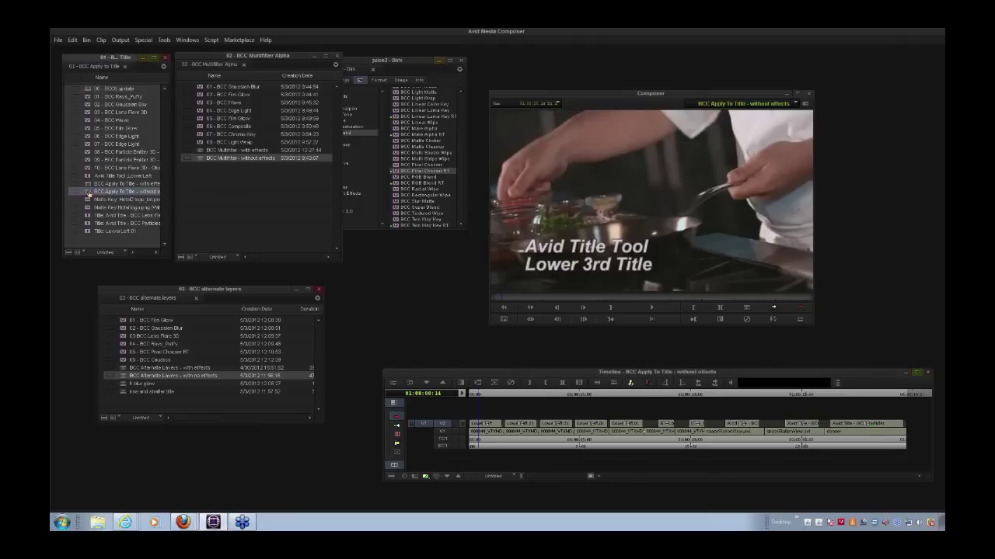
pyautogui.click(480, 449)
pyautogui.press('space')
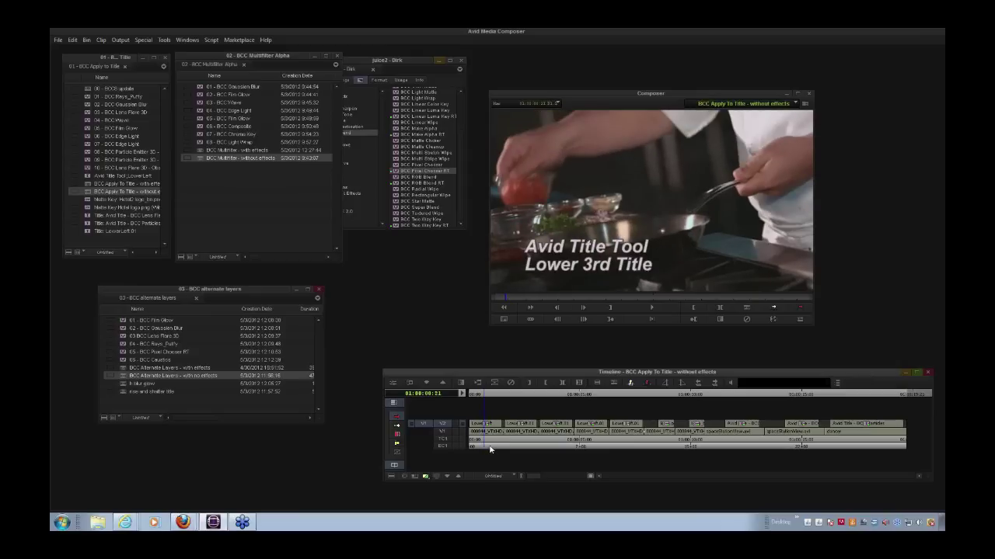
pyautogui.click(666, 446)
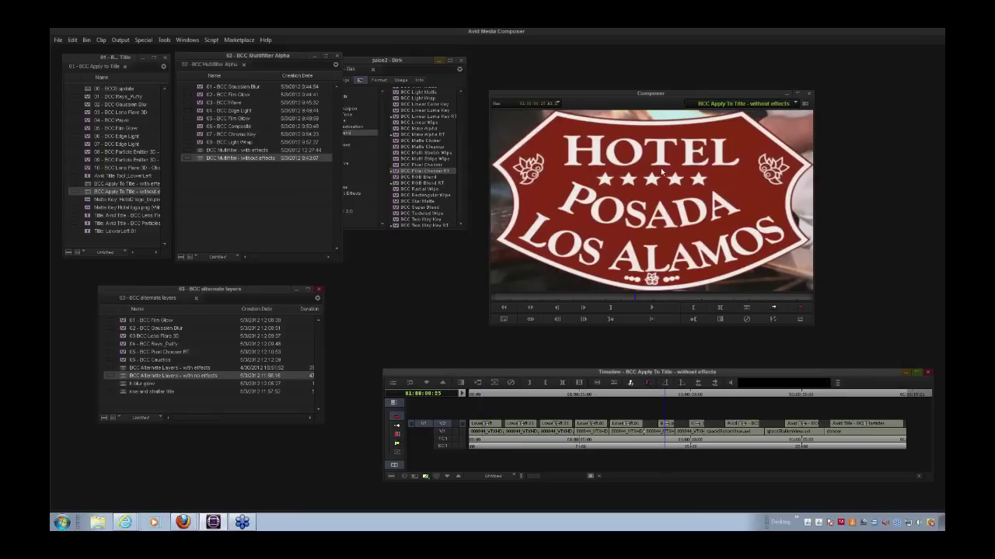
pyautogui.click(487, 449)
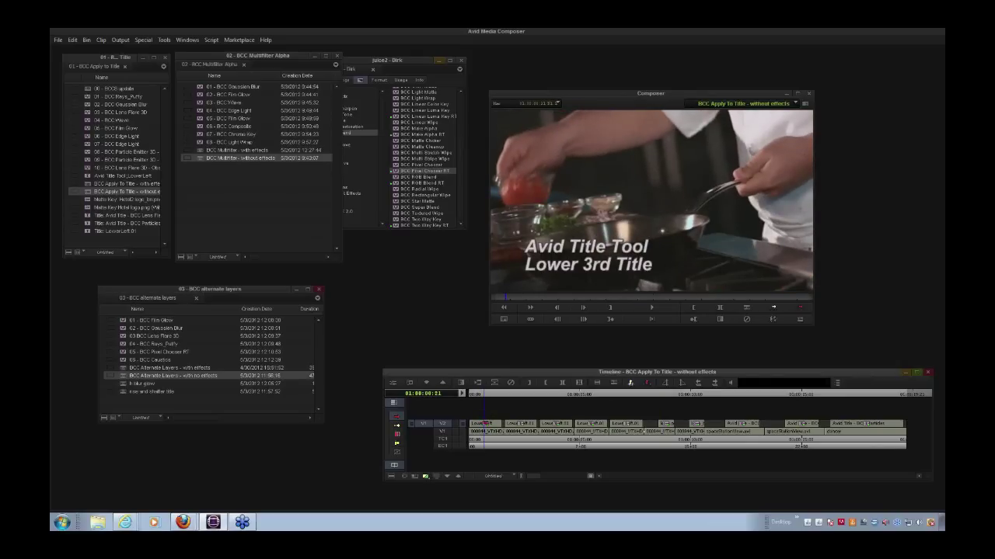
# Expand the first lower-third title's nested tracks, enlarge the timeline scale and collapse the nest again
pyautogui.doubleClick(485, 424)
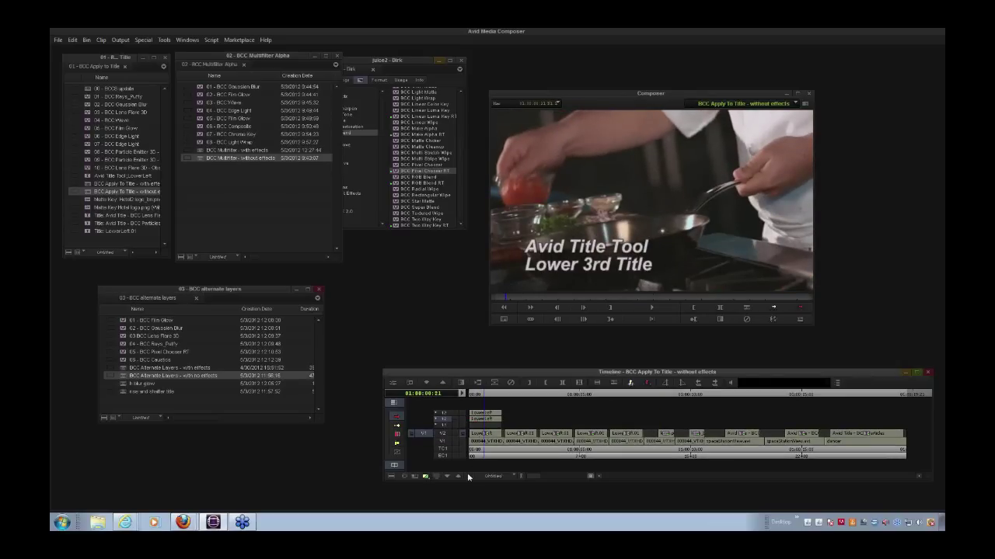
pyautogui.moveTo(530, 479); pyautogui.dragTo(560, 474)
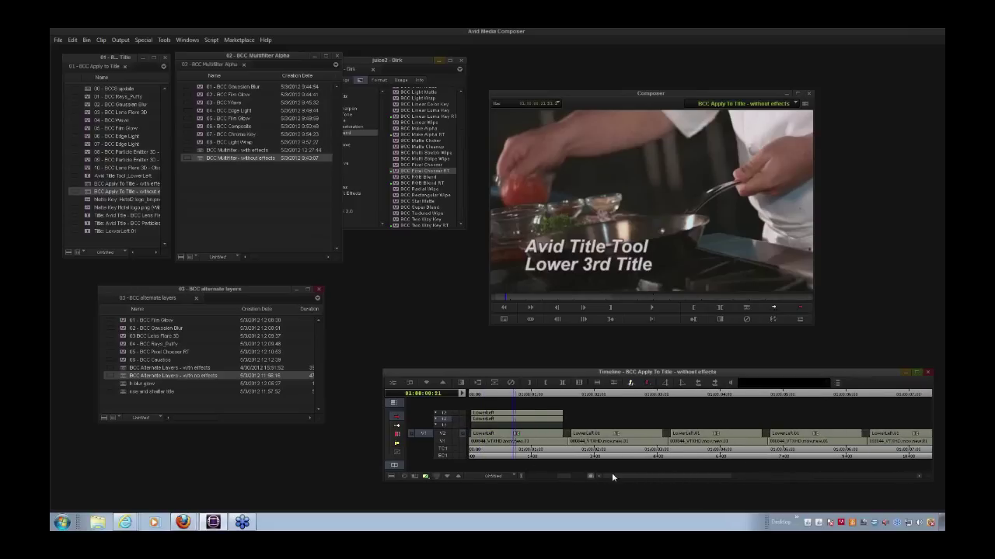
pyautogui.moveTo(560, 477); pyautogui.dragTo(567, 476)
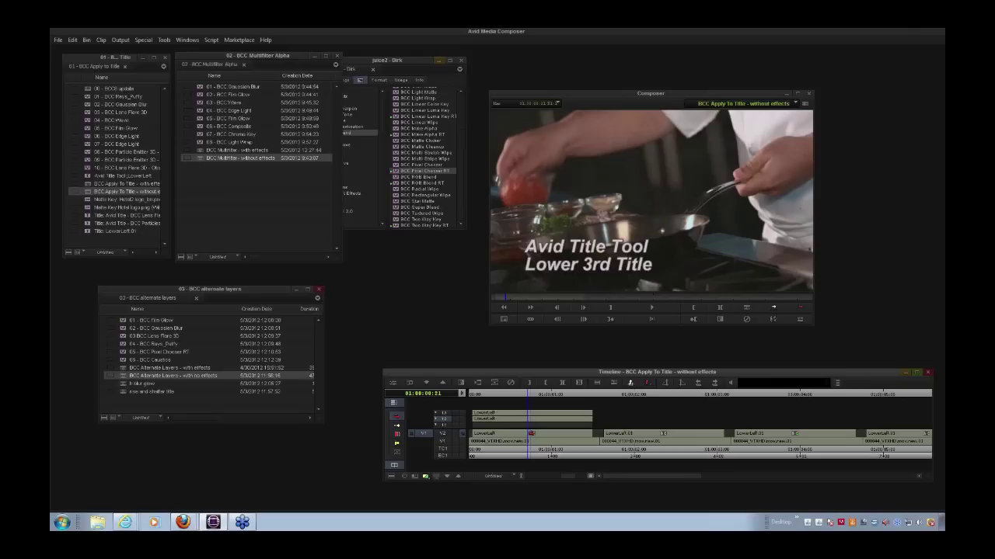
pyautogui.scroll(-1, 669, 435)
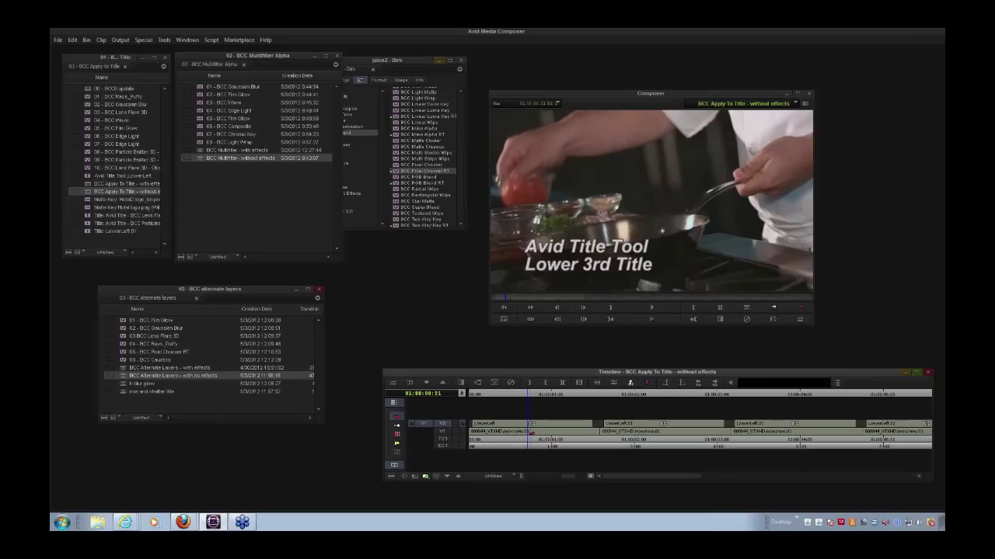
# Step into the first lower-third title effect, monitor its fill, background and matte tracks individually, and step back out
pyautogui.click(426, 383)
pyautogui.click(427, 384)
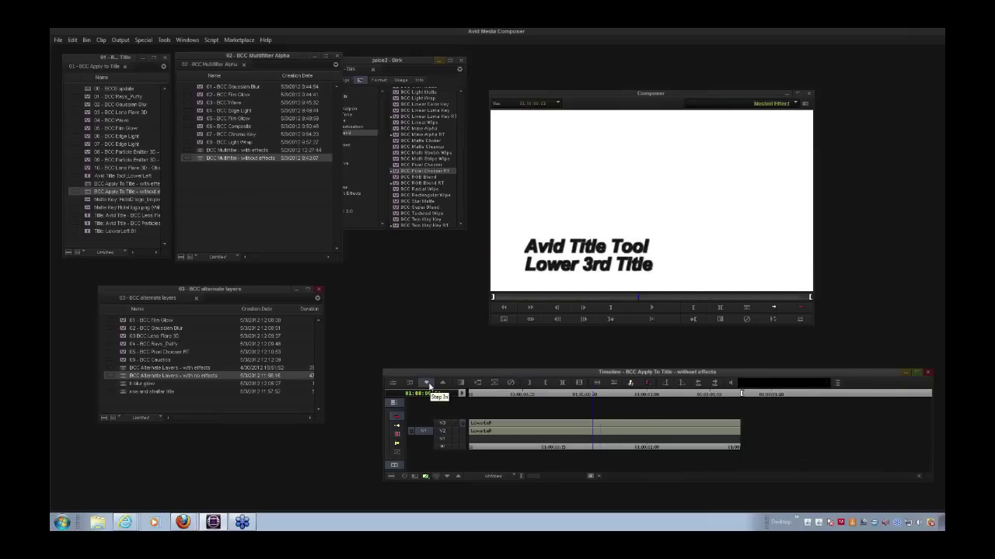
pyautogui.click(462, 431)
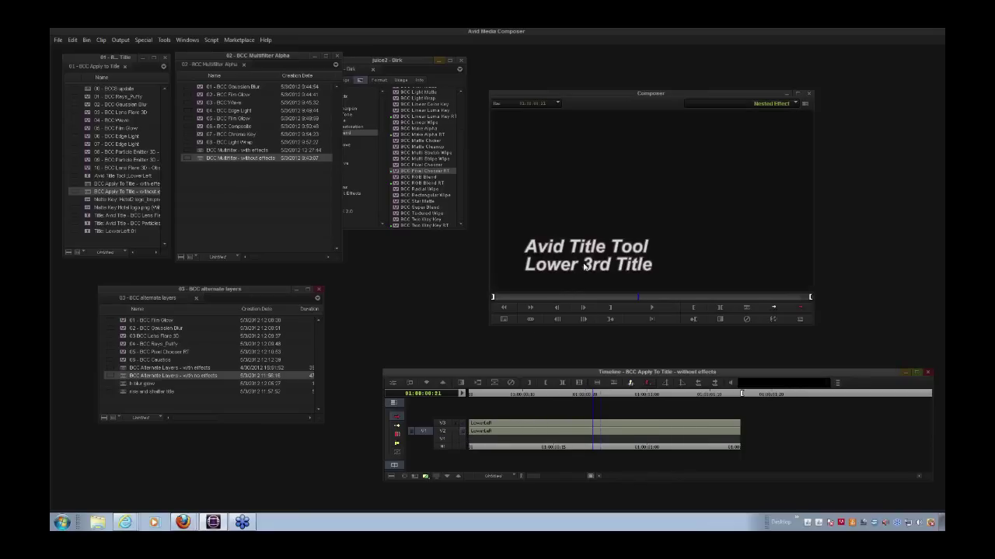
pyautogui.click(461, 438)
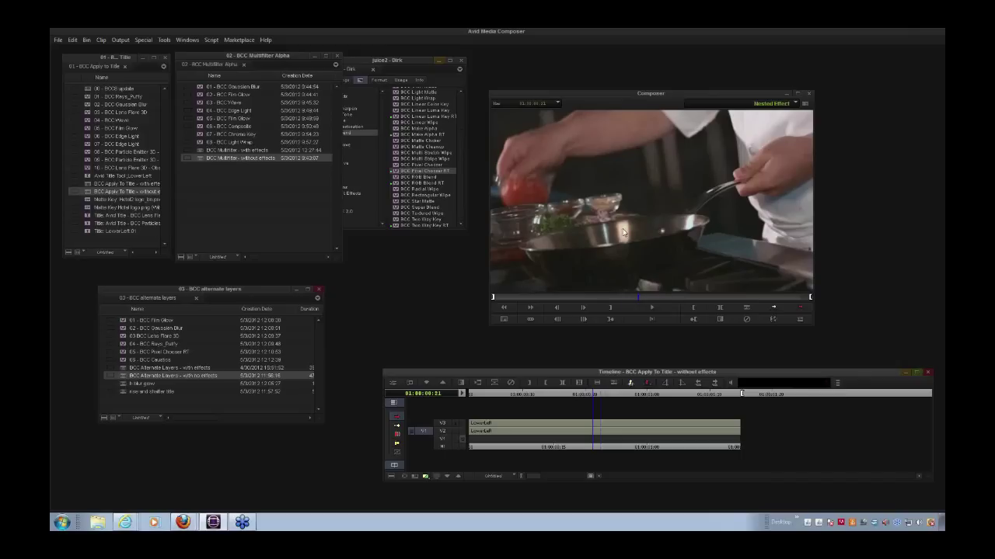
pyautogui.click(462, 431)
pyautogui.click(461, 424)
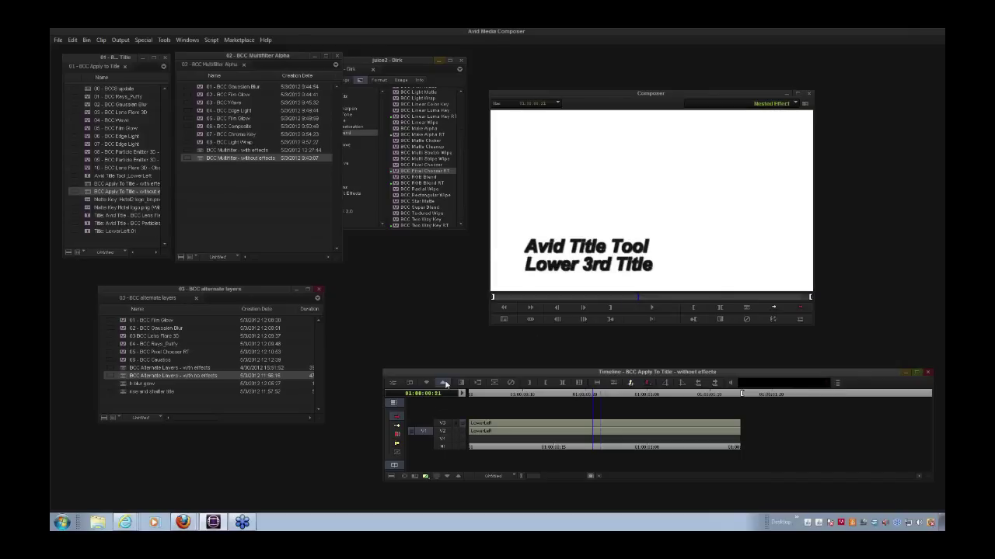
pyautogui.click(457, 395)
# Apply the BCC Rays_Puffy effect from the BCC Lights category to the first lower-third title segment
pyautogui.moveTo(517, 449)
pyautogui.mouseDown()
pyautogui.moveTo(493, 446)
pyautogui.moveTo(556, 448)
pyautogui.moveTo(527, 450)
pyautogui.mouseUp()
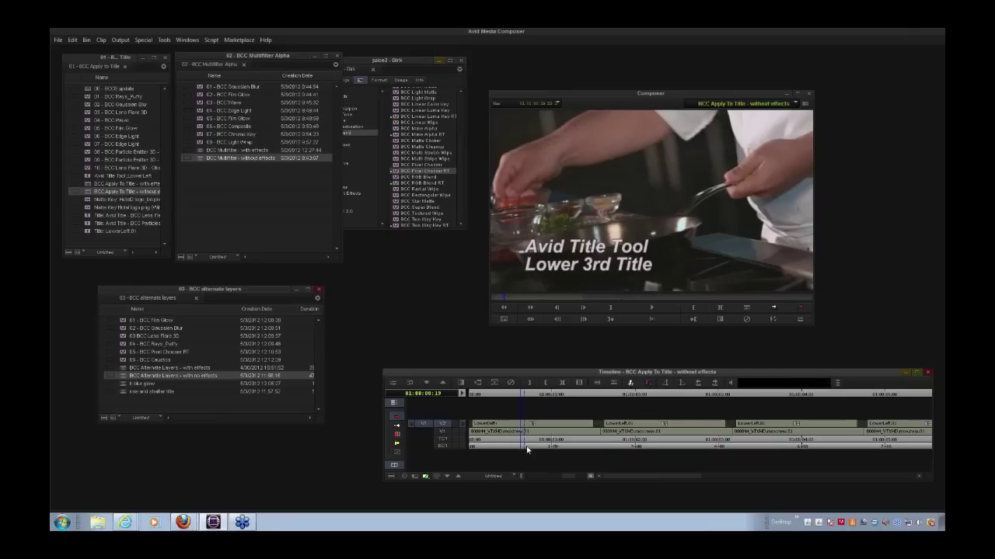
pyautogui.moveTo(527, 451)
pyautogui.mouseDown()
pyautogui.moveTo(543, 448)
pyautogui.moveTo(534, 449)
pyautogui.mouseUp()
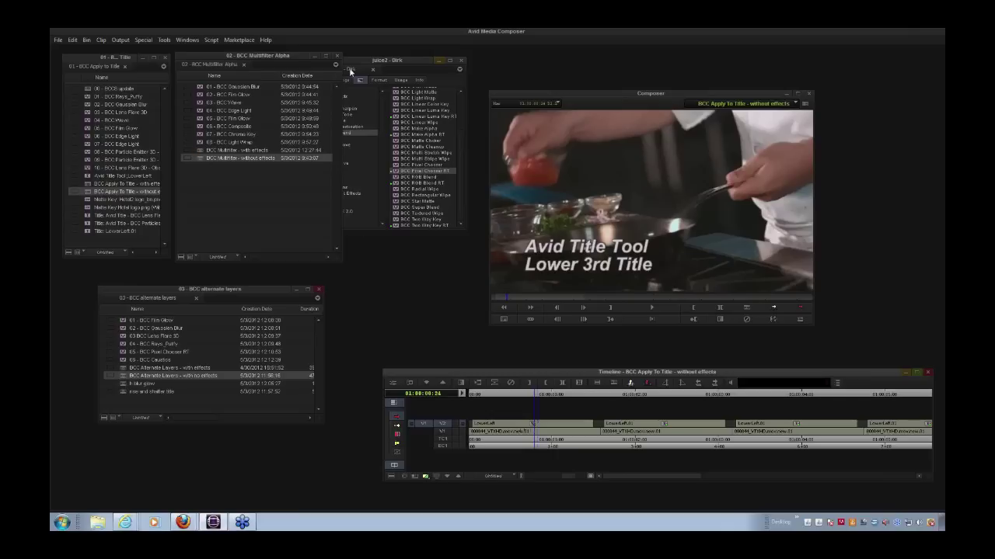
pyautogui.moveTo(354, 61); pyautogui.dragTo(322, 67)
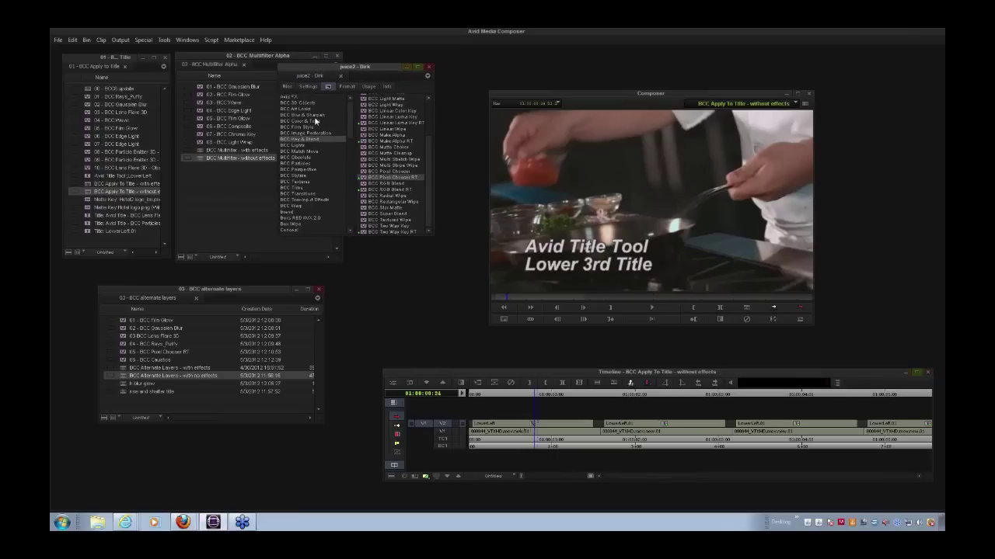
pyautogui.click(306, 145)
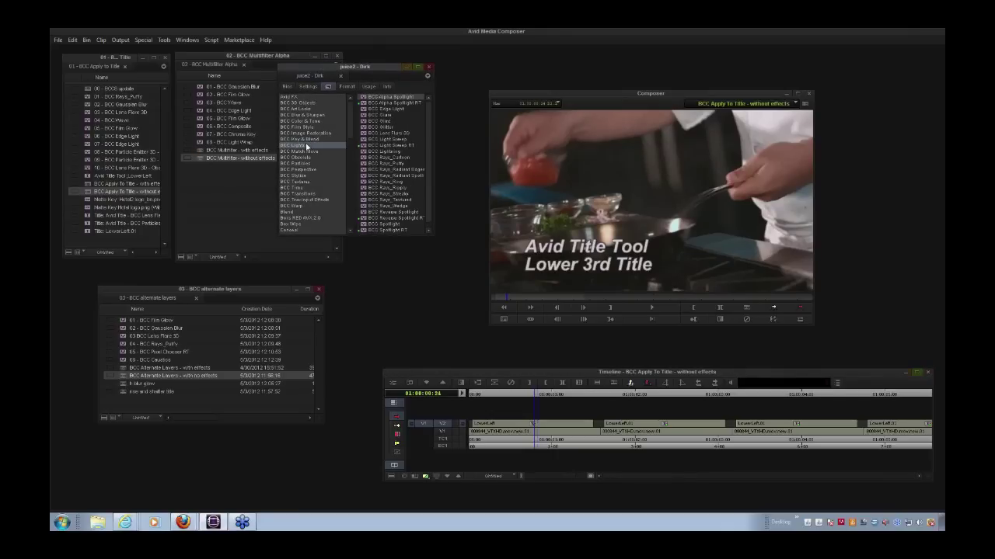
pyautogui.click(364, 164)
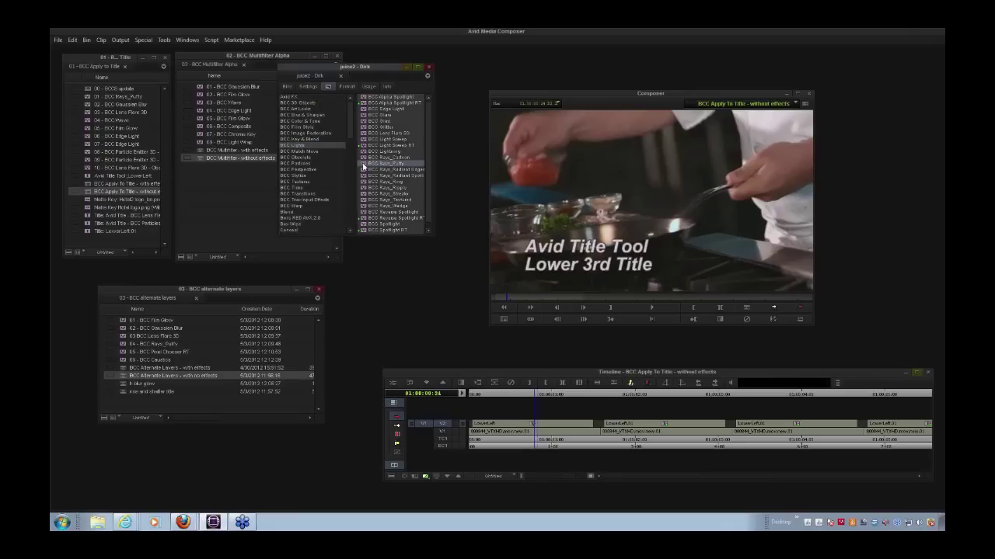
pyautogui.moveTo(364, 165); pyautogui.dragTo(533, 425)
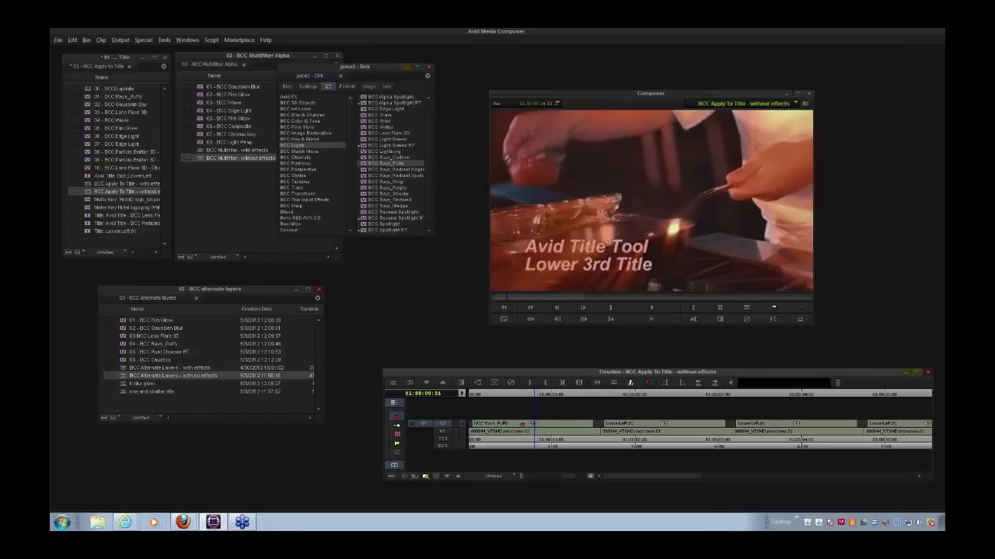
# Open the Effect Editor for BCC Rays_Puffy and reposition the Light Source onto the Lower 3rd Title text
pyautogui.click(392, 382)
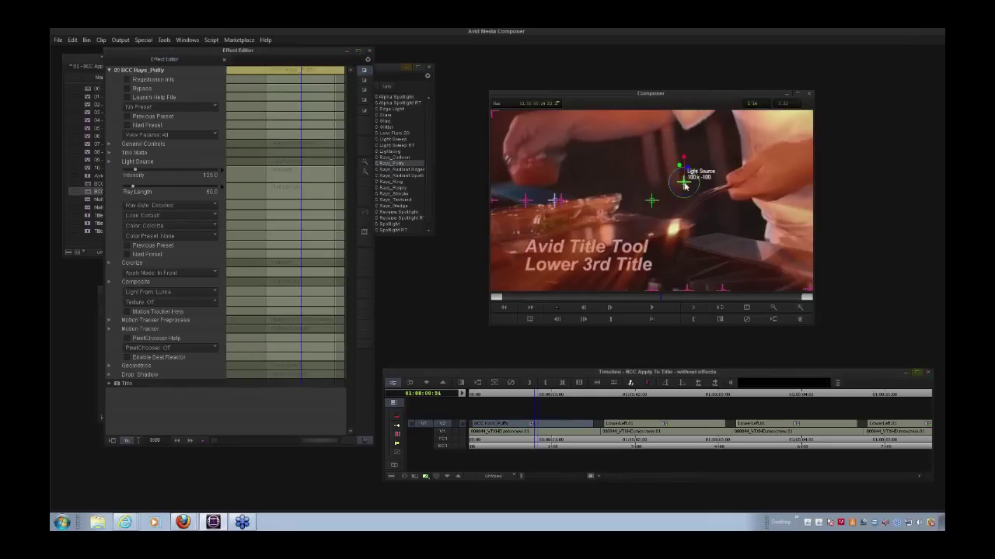
pyautogui.moveTo(684, 184); pyautogui.dragTo(584, 269)
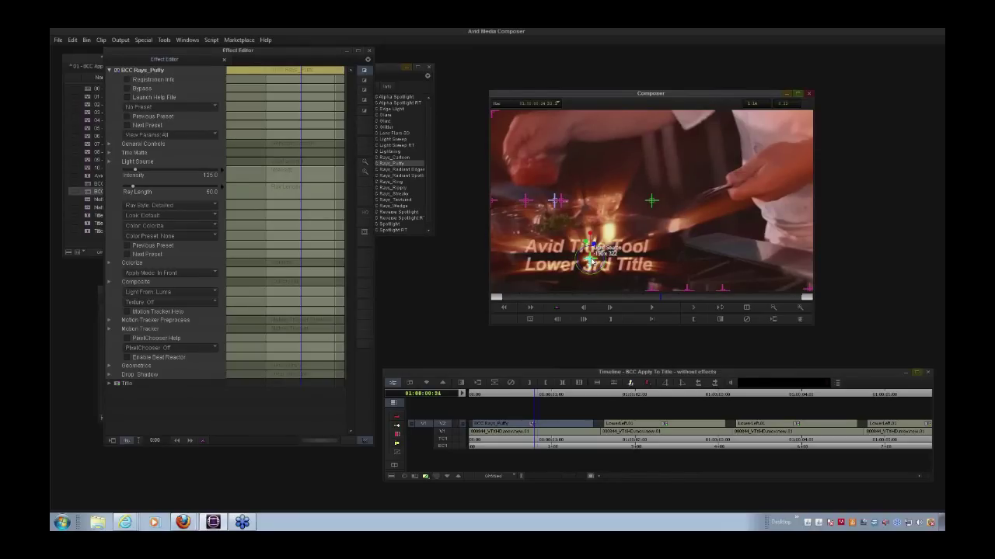
# Nudge the Light Source on the title text and remove the BCC Rays_Puffy effect from the first lower-third title segment
pyautogui.moveTo(591, 261)
pyautogui.mouseDown()
pyautogui.moveTo(765, 136)
pyautogui.moveTo(589, 257)
pyautogui.mouseUp()
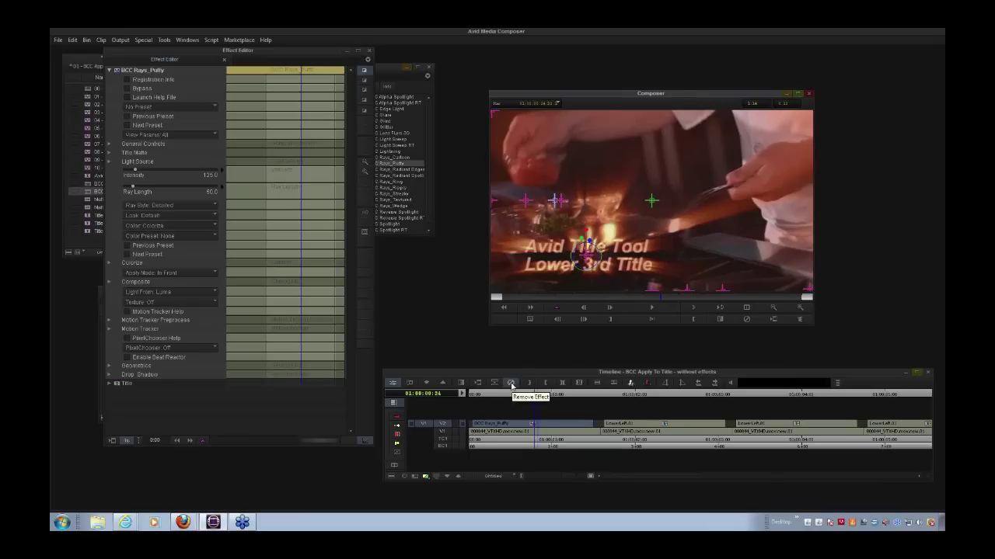
pyautogui.click(511, 383)
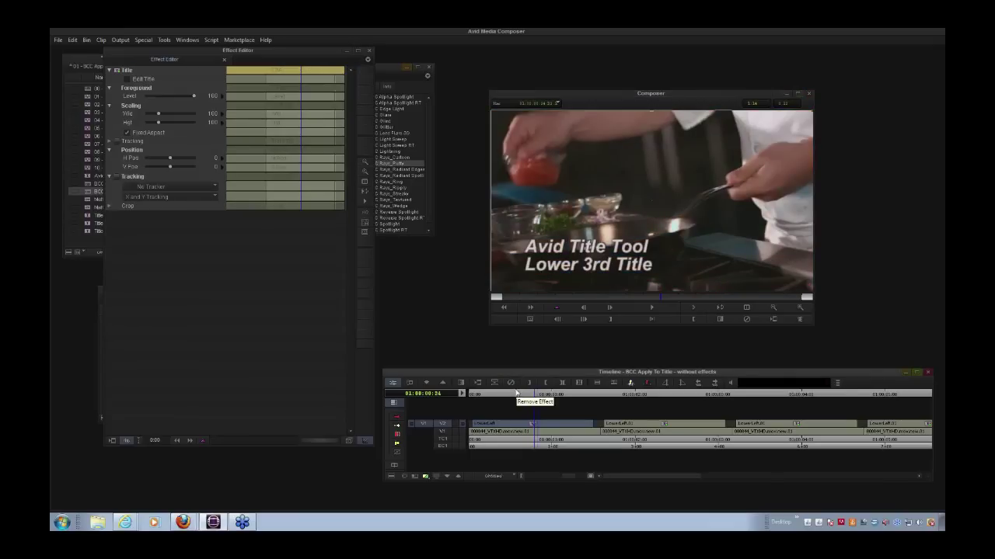
# Narrow the Effect Editor and place it between the bins and the Composer monitor
pyautogui.moveTo(283, 70); pyautogui.dragTo(342, 64)
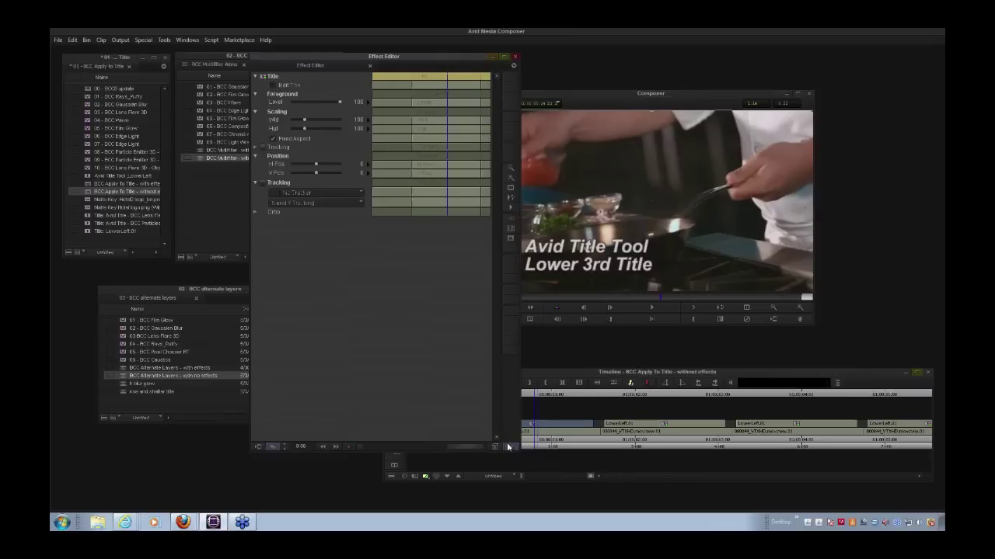
pyautogui.moveTo(522, 443); pyautogui.dragTo(424, 444)
pyautogui.moveTo(317, 58); pyautogui.dragTo(361, 59)
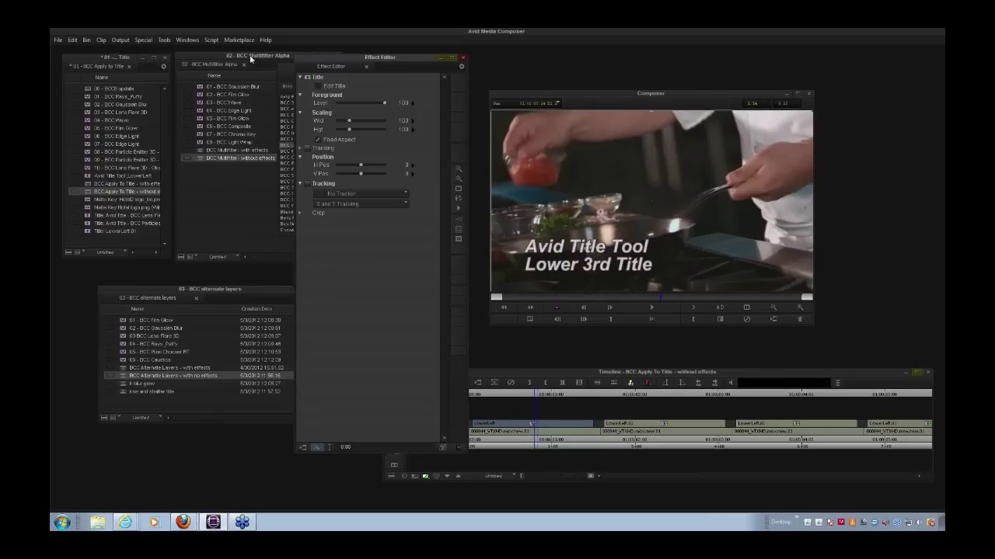
# Open the Effect Palette over the BCC Apply to Title bin and apply BCC Rays_Puffy to the first lower-third title in place of its Title effect
pyautogui.hotkey('ctrl', '8')
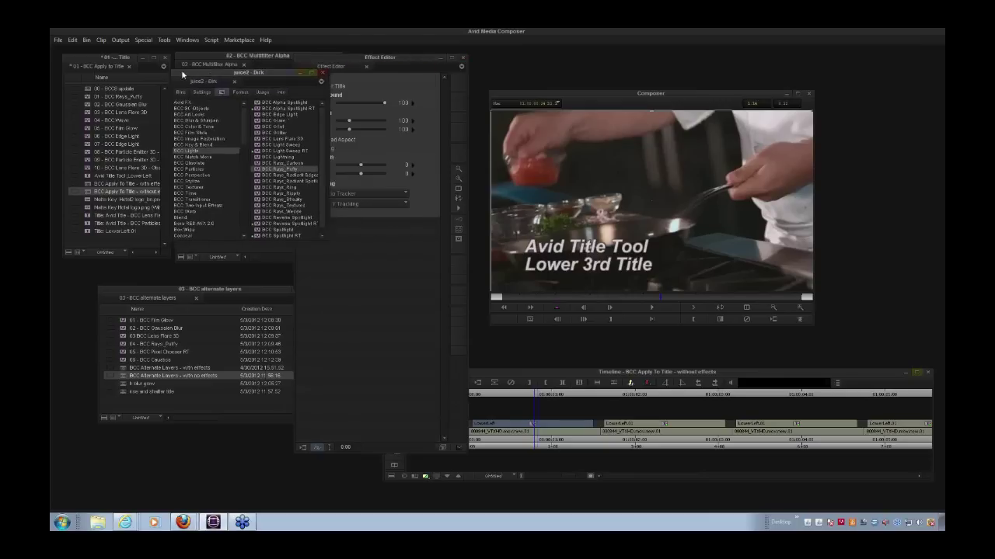
pyautogui.click(152, 176)
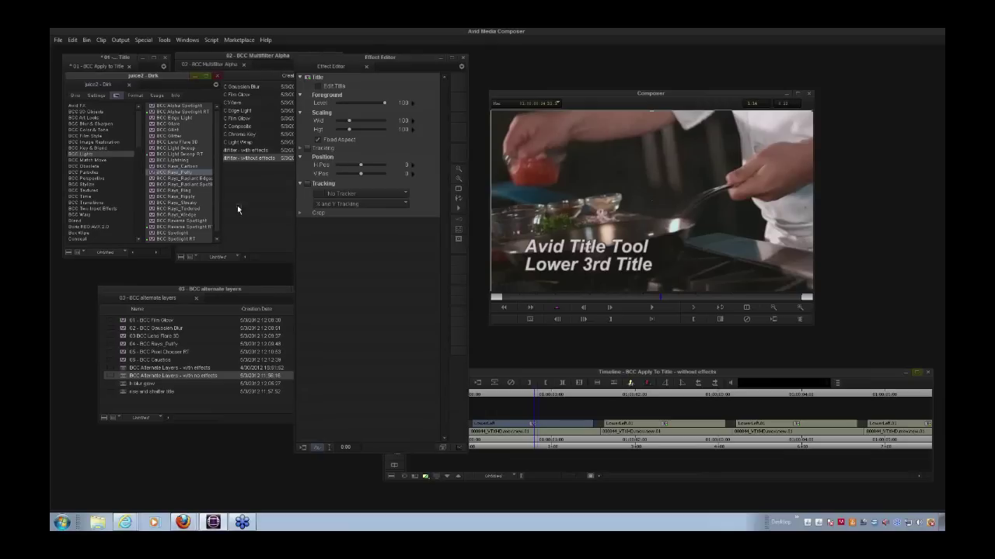
pyautogui.click(538, 428)
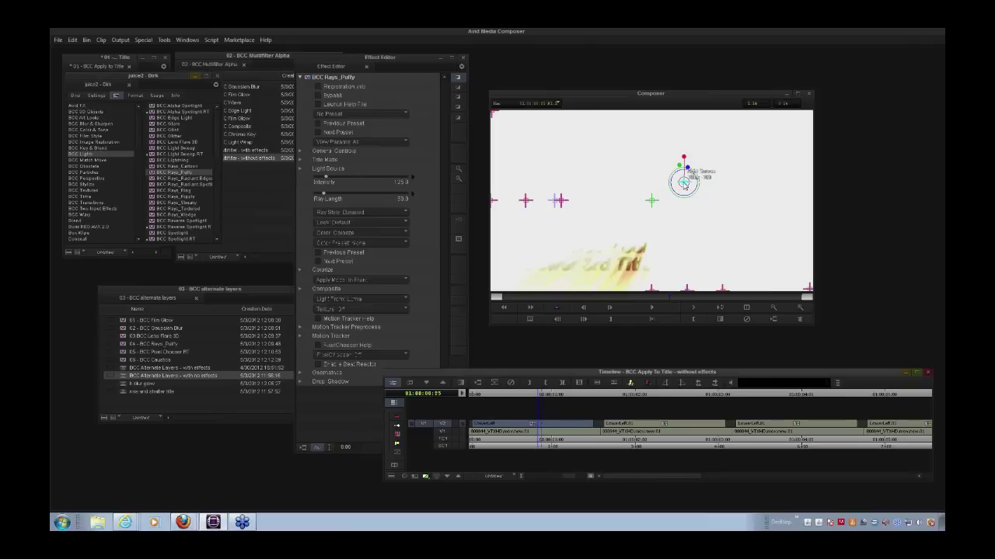
# Reposition the Light Source onto the title text and enable Apply to Title-Matte in the Title Matte parameters
pyautogui.moveTo(684, 184); pyautogui.dragTo(584, 262)
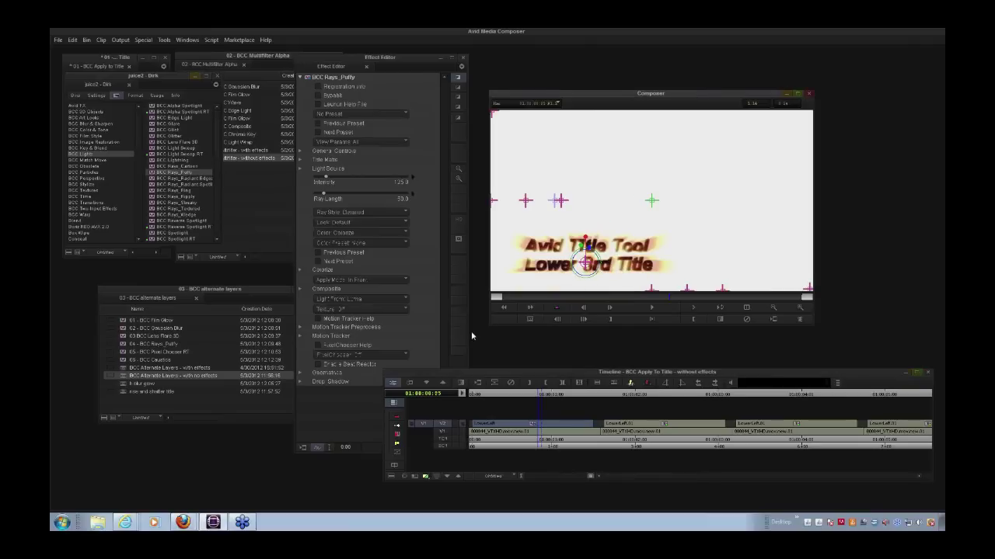
pyautogui.click(300, 160)
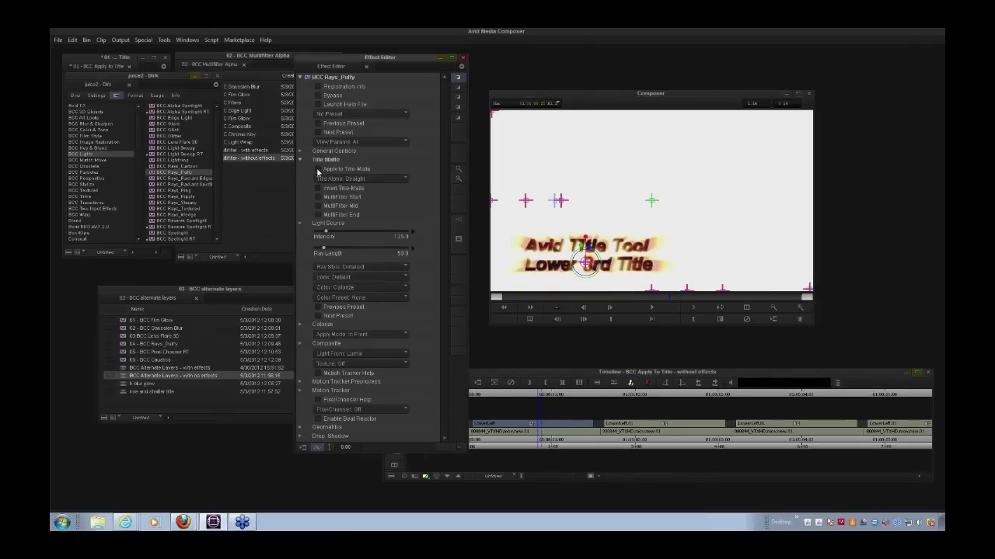
pyautogui.click(318, 171)
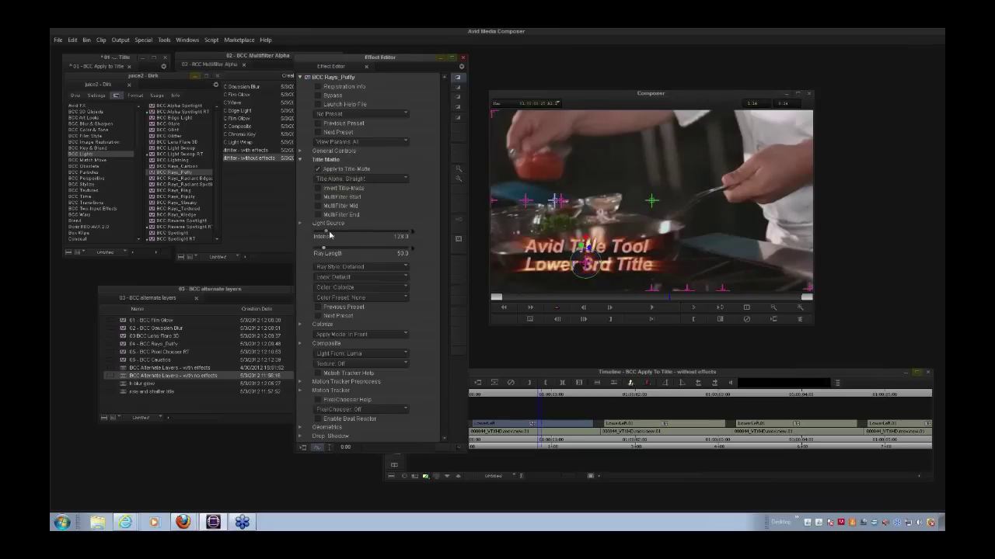
# Set the rays' Intensity to about 263, Ray Length to about 67, Color to Image and Apply Mode to Screen
pyautogui.moveTo(330, 234)
pyautogui.mouseDown()
pyautogui.moveTo(342, 234)
pyautogui.moveTo(329, 251)
pyautogui.mouseUp()
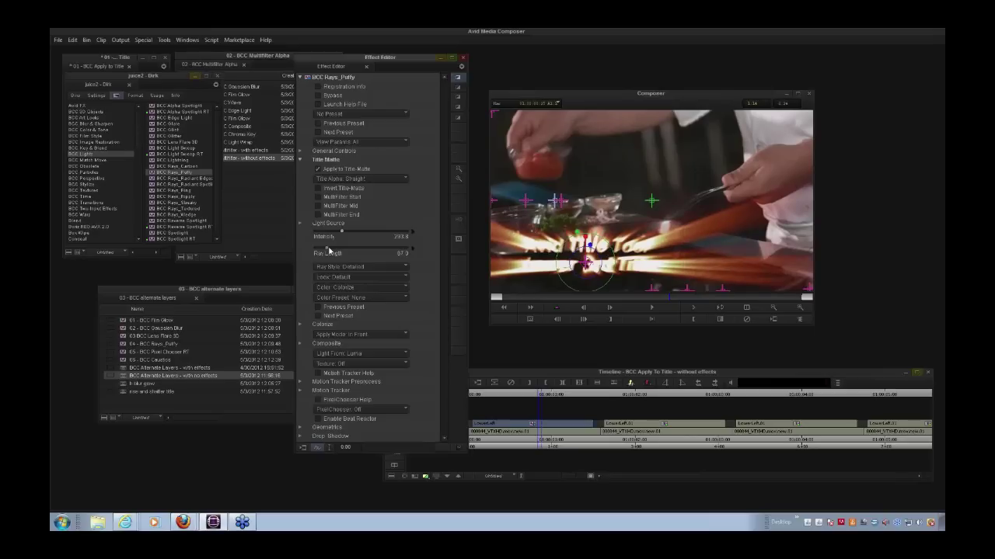
pyautogui.click(362, 287)
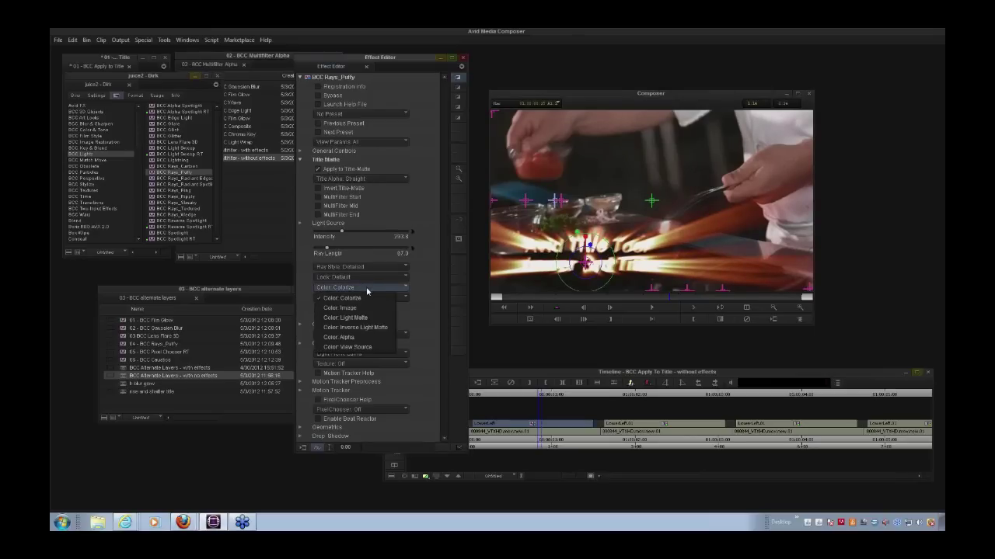
pyautogui.click(370, 308)
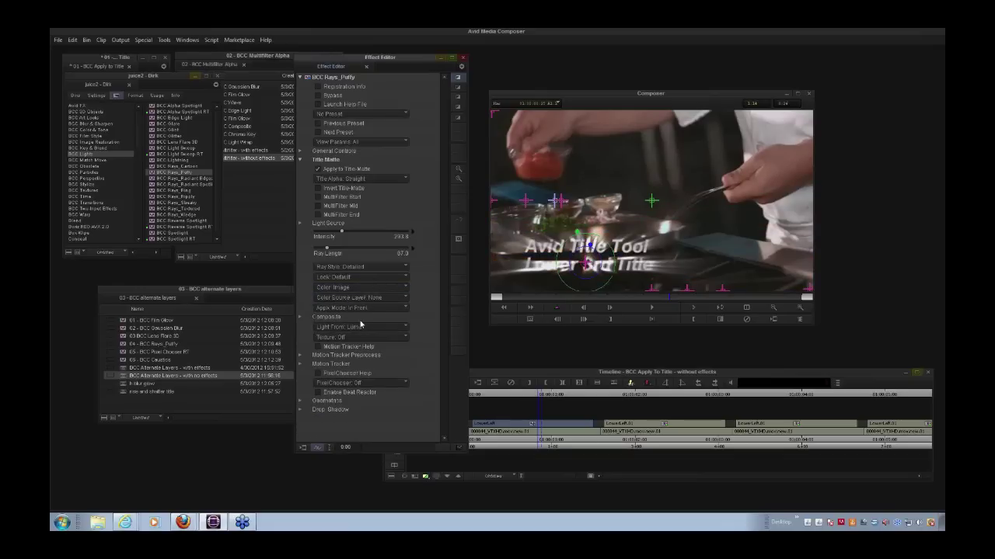
pyautogui.click(362, 309)
pyautogui.click(364, 321)
# Shift the Light Source slightly left on the title text and close the Effect Editor
pyautogui.moveTo(587, 266); pyautogui.dragTo(566, 270)
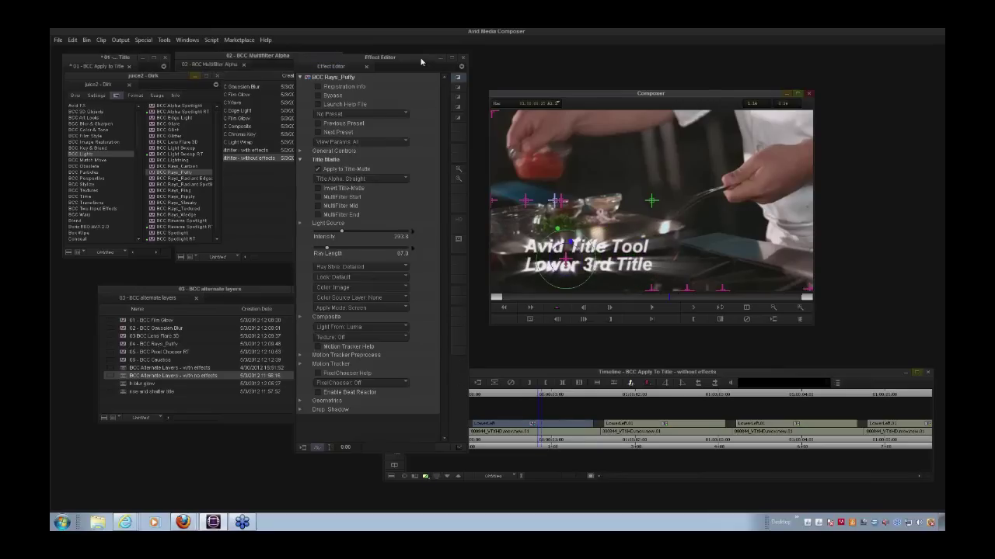
pyautogui.moveTo(421, 59); pyautogui.dragTo(312, 66)
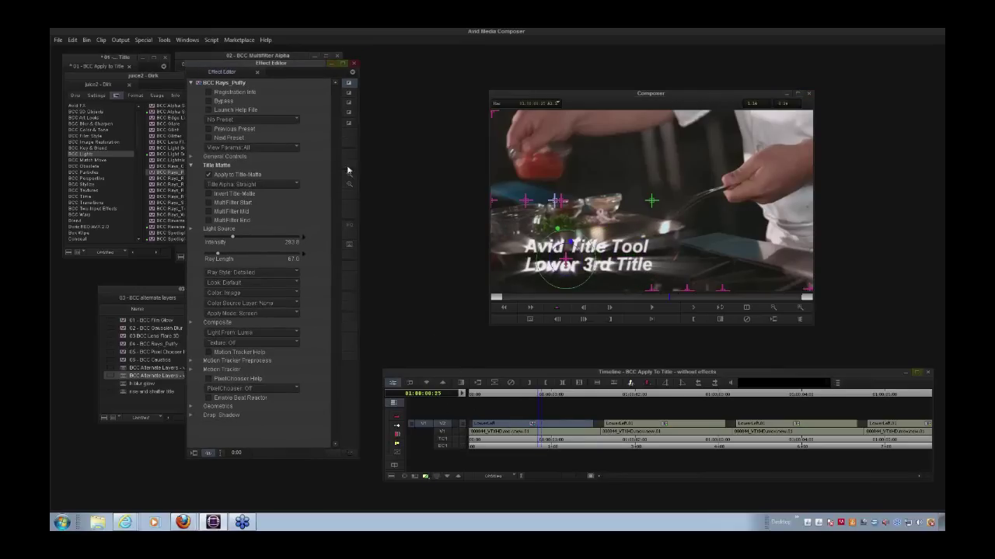
pyautogui.click(353, 64)
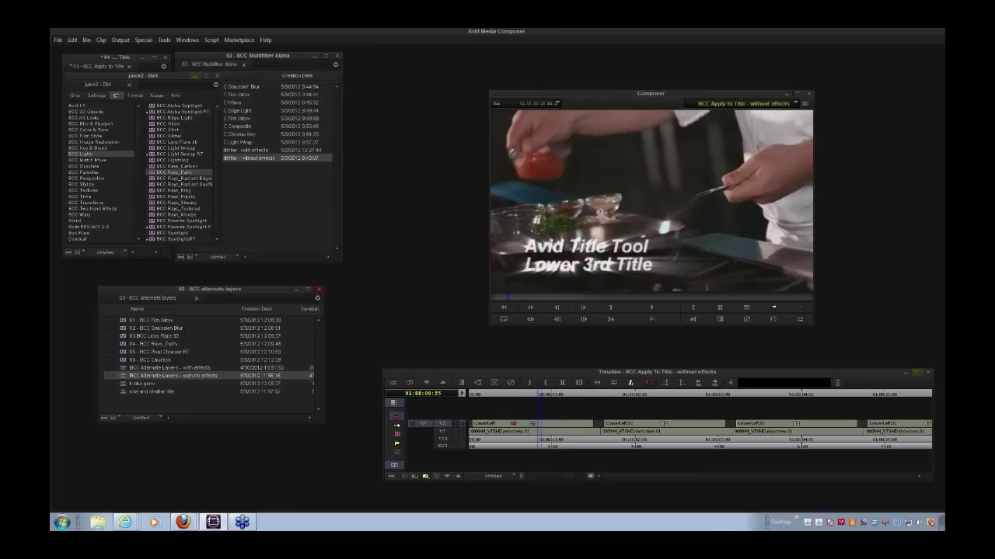
# Expand and collapse the title's nest, step into its BCC Rays_Puffy effect, monitor the background, fill and matte tracks, and step back out
pyautogui.doubleClick(513, 422)
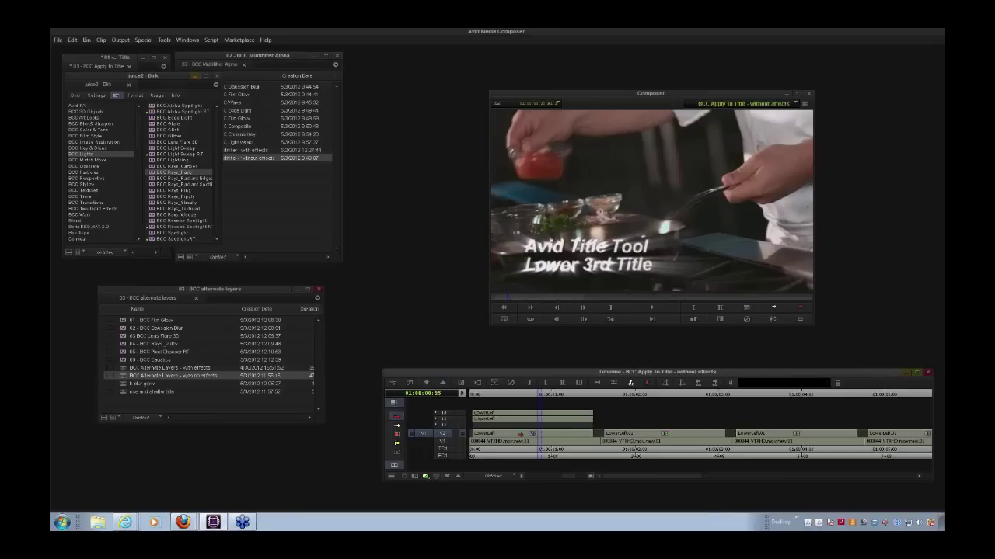
pyautogui.click(441, 383)
pyautogui.click(426, 383)
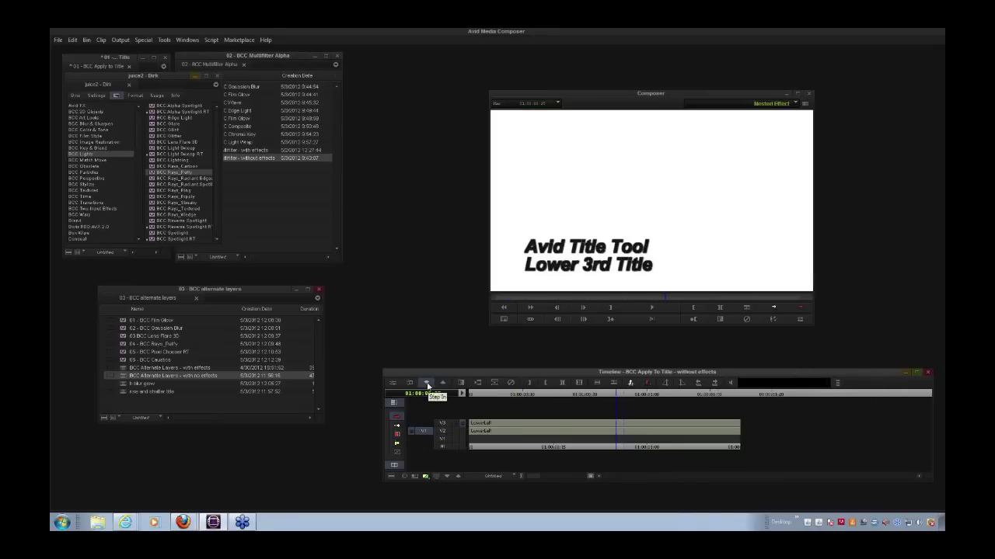
pyautogui.click(463, 439)
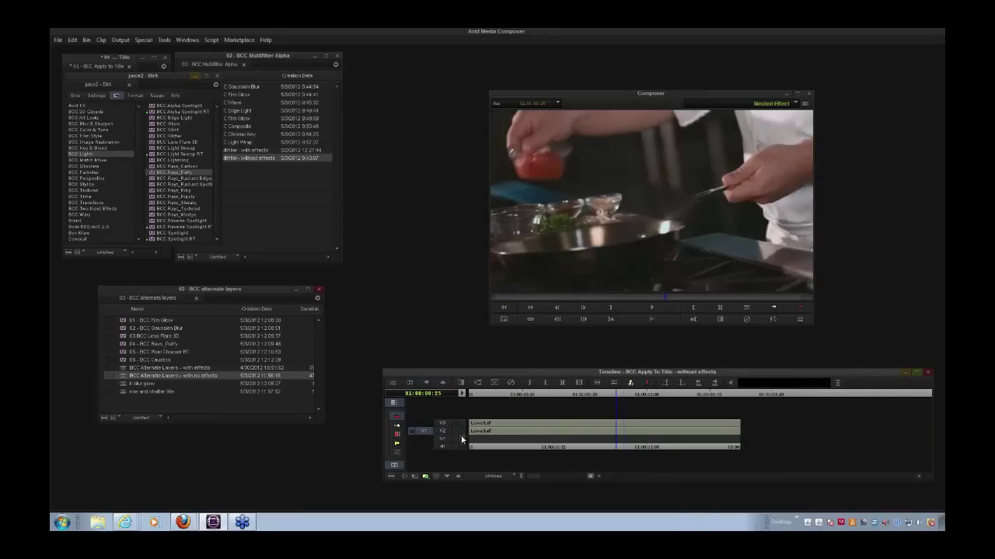
pyautogui.click(463, 431)
pyautogui.click(462, 424)
pyautogui.click(443, 383)
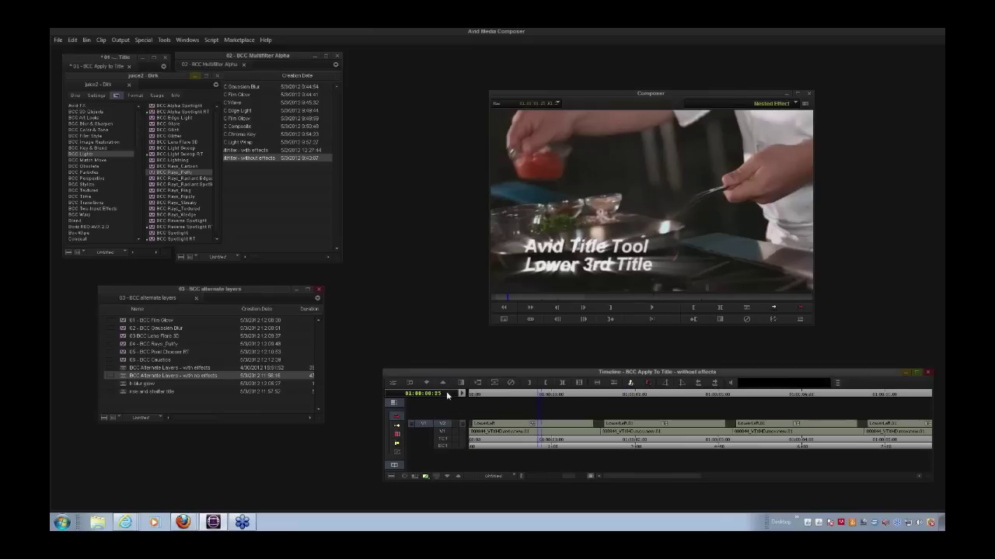
# Move the timeline window higher on the workspace and scrub through the first lower-third title to preview its rays effect
pyautogui.click(529, 447)
pyautogui.moveTo(521, 449); pyautogui.dragTo(546, 454)
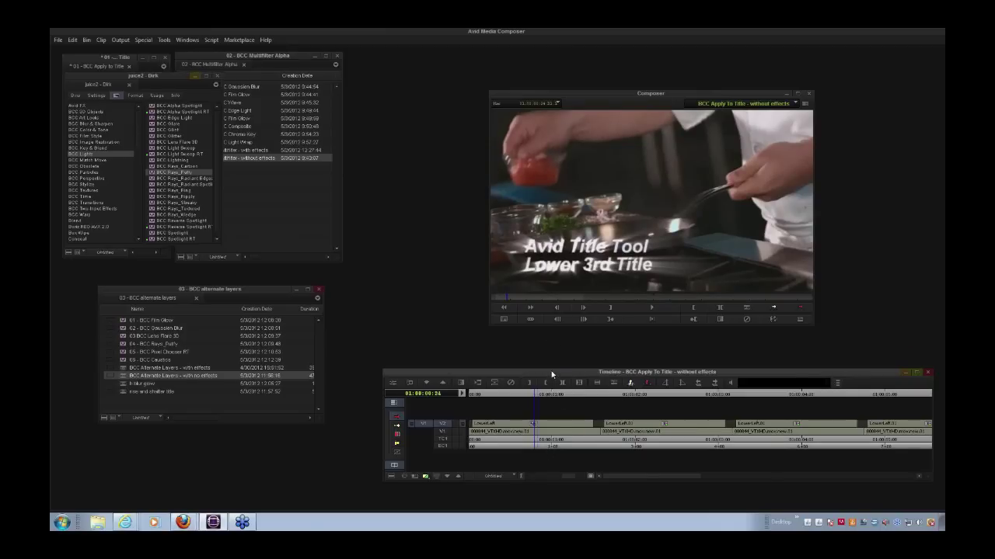
pyautogui.moveTo(551, 371); pyautogui.dragTo(533, 352)
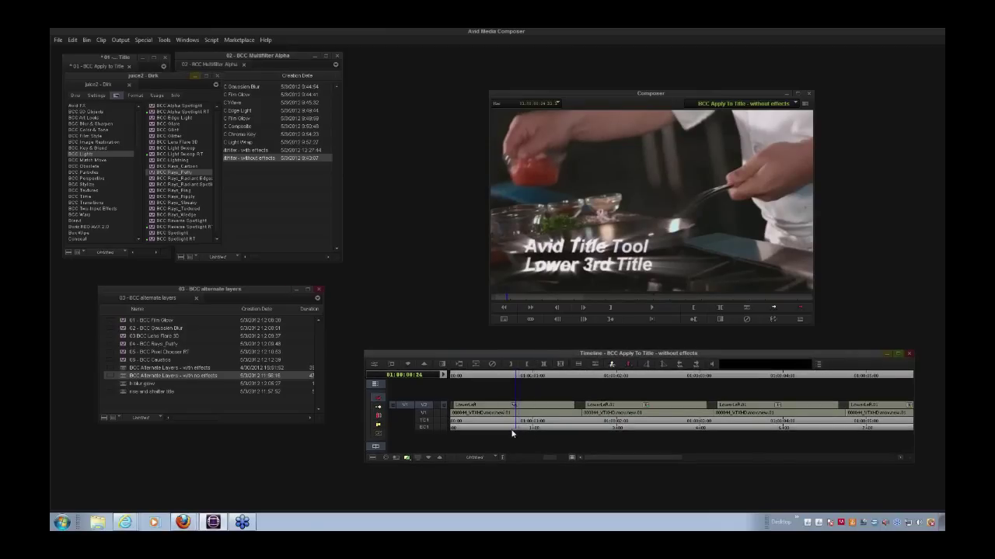
pyautogui.moveTo(498, 424); pyautogui.dragTo(523, 432)
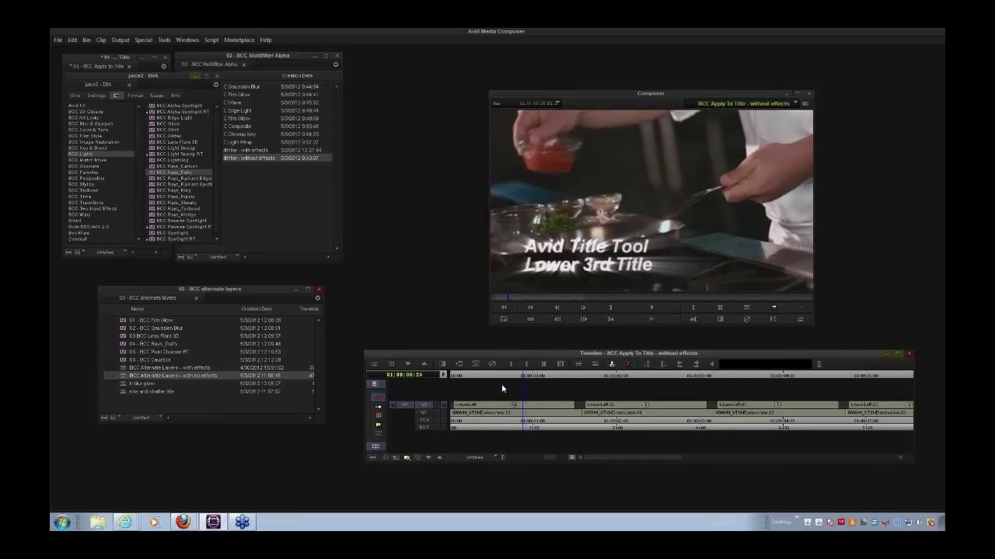
# Examine the first title's BCC Rays_Puffy settings in the Effect Editor, including Apply to Title-Matte, and close the editor
pyautogui.click(374, 363)
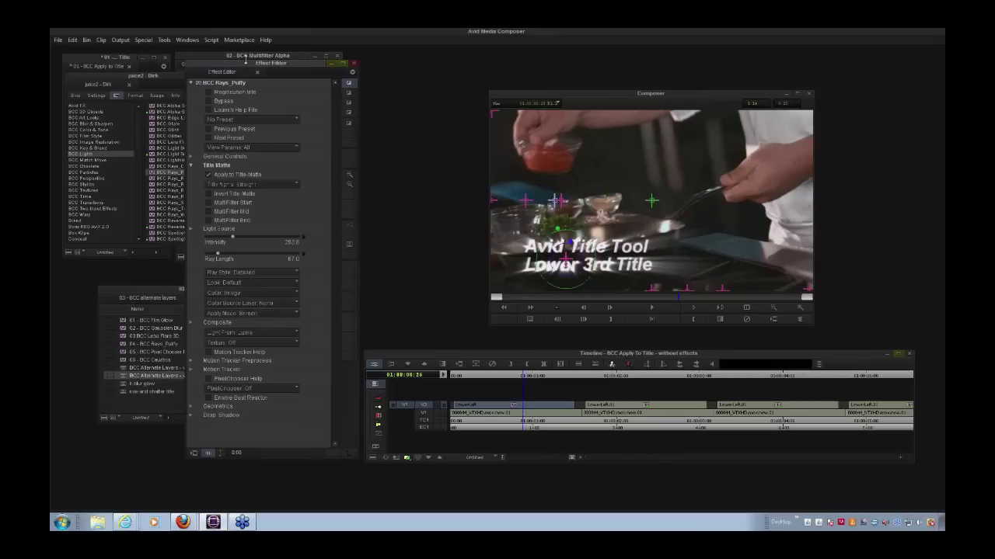
pyautogui.moveTo(247, 62); pyautogui.dragTo(313, 62)
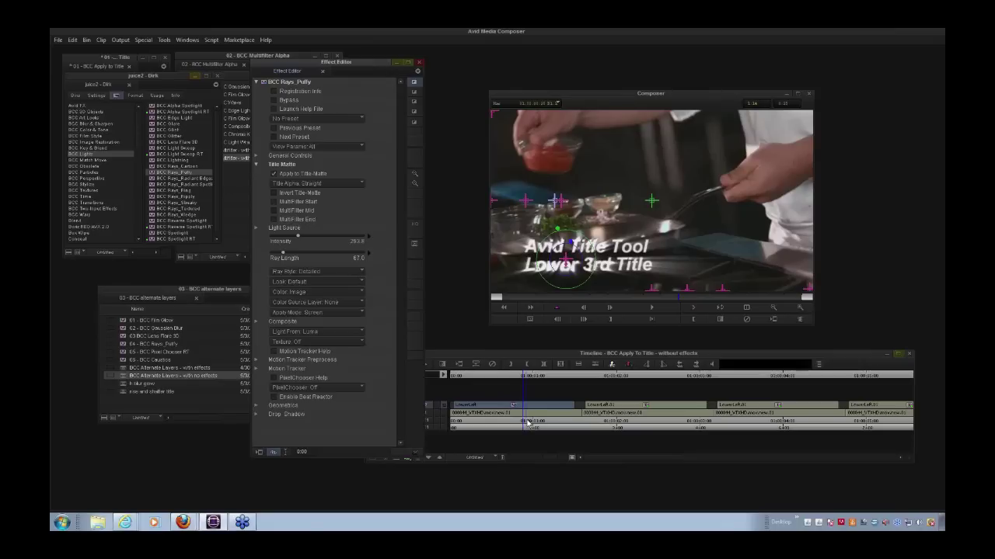
pyautogui.moveTo(366, 62); pyautogui.dragTo(388, 61)
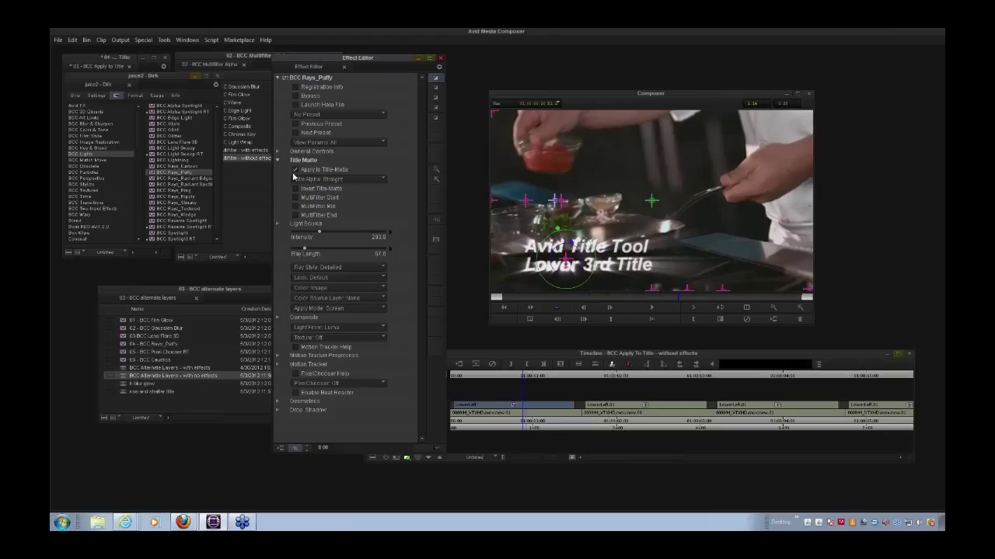
pyautogui.click(441, 58)
# Remove the BCC Rays_Puffy effect from the first title and check the plain title by stepping back through its frames
pyautogui.moveTo(557, 459); pyautogui.dragTo(529, 456)
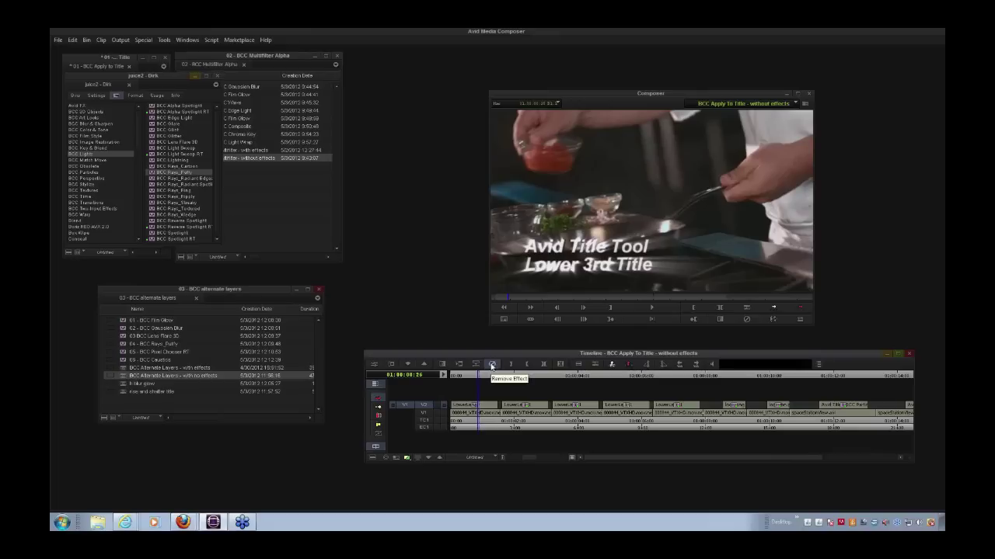
pyautogui.press('Left')
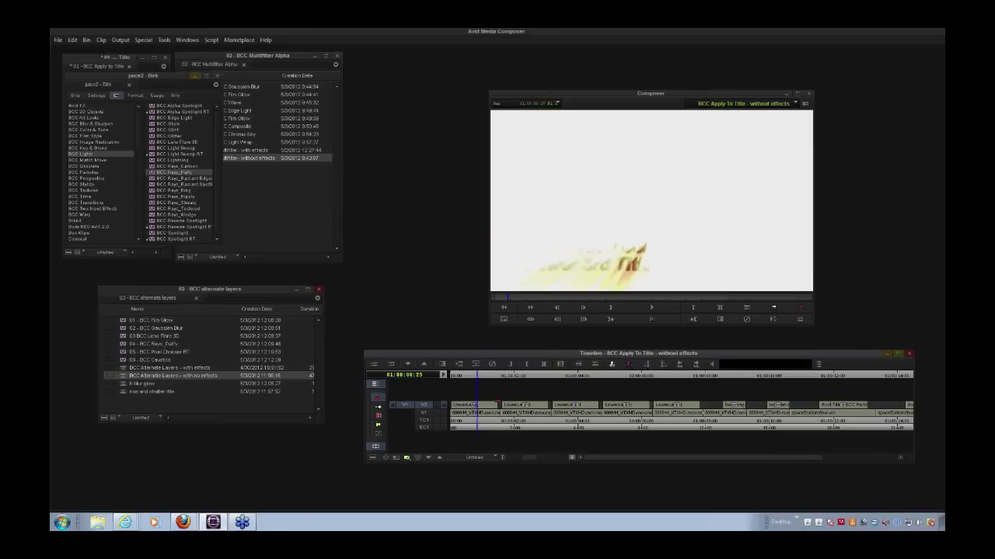
pyautogui.press('Left')
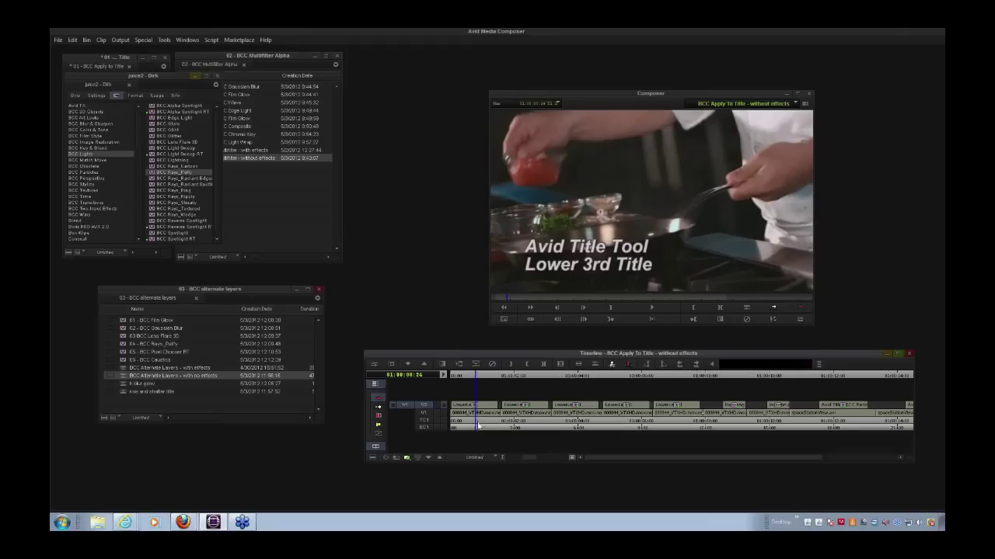
pyautogui.press('Left')
pyautogui.press('Left')
pyautogui.press('Left')
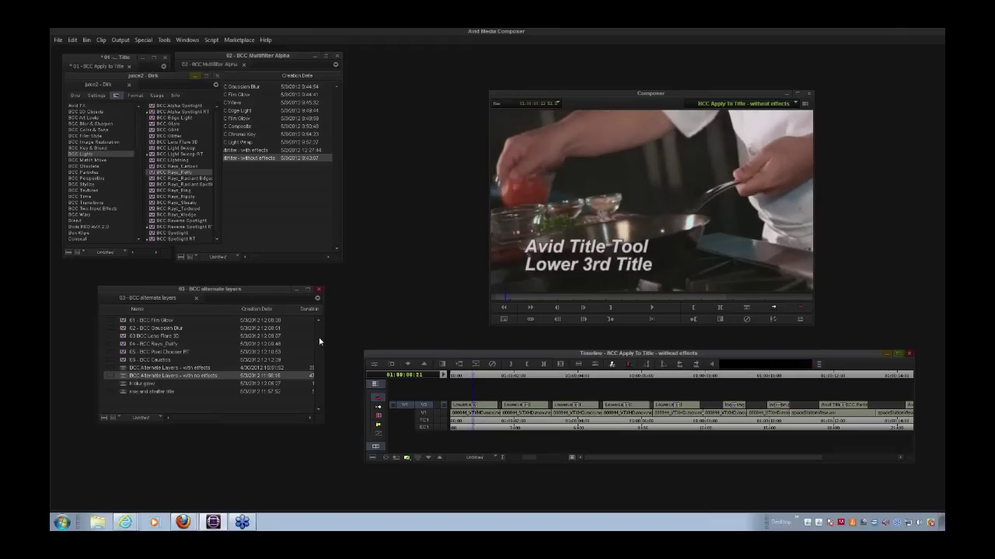
# Apply the saved 01 - BCC Rays_Puffy effect from the BCC Apply to Title bin to the first title and preview it
pyautogui.moveTo(88, 56); pyautogui.dragTo(89, 99)
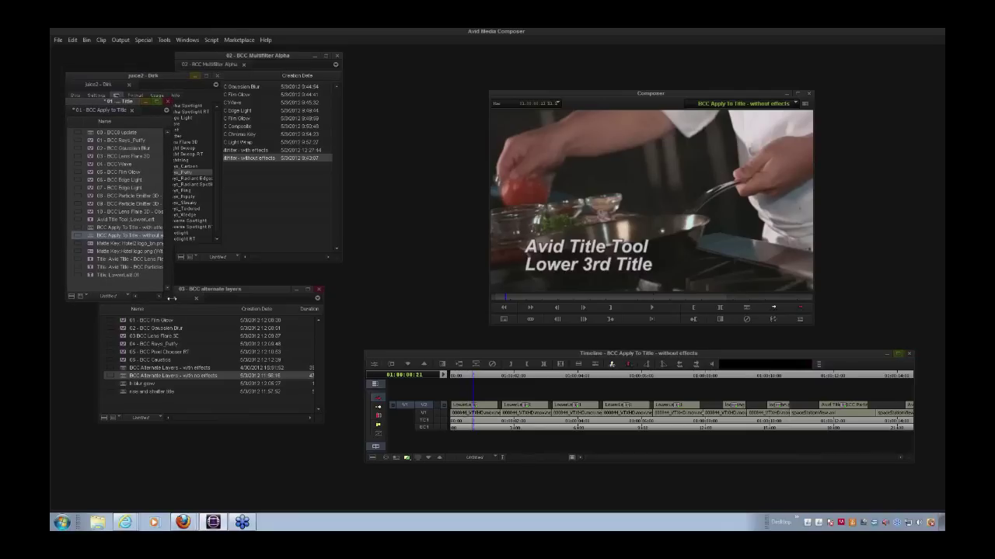
pyautogui.click(91, 141)
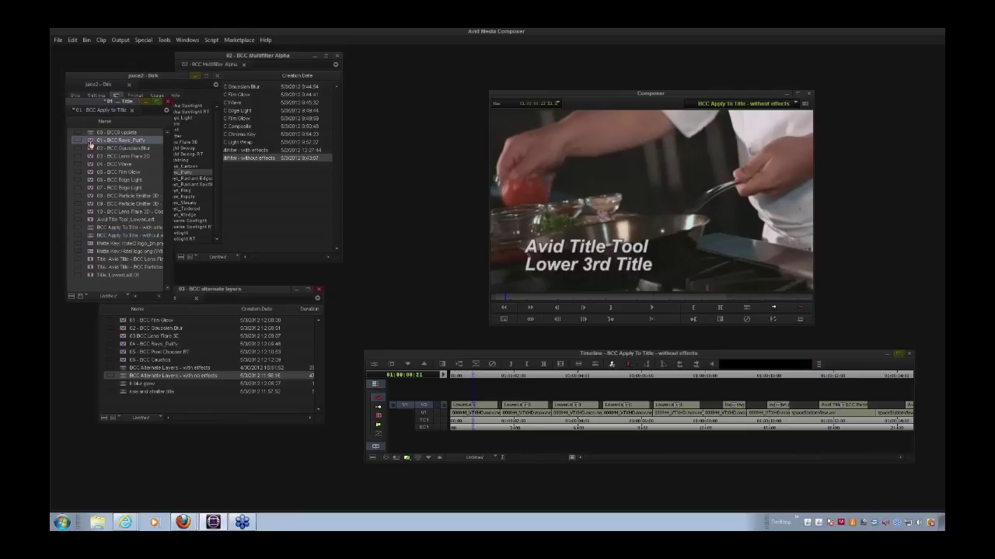
pyautogui.moveTo(91, 144); pyautogui.dragTo(475, 407)
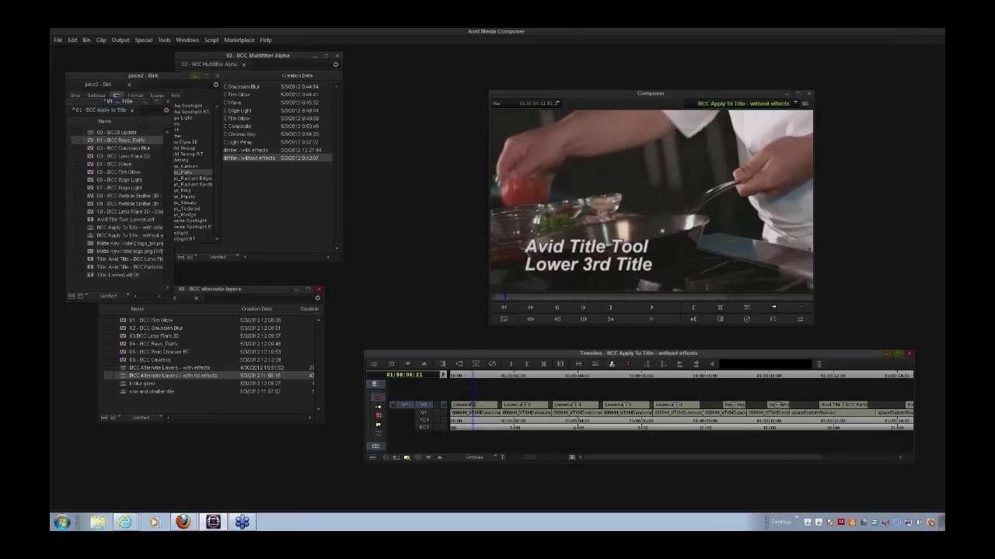
pyautogui.click(458, 431)
pyautogui.moveTo(457, 431)
pyautogui.mouseDown()
pyautogui.moveTo(499, 432)
pyautogui.moveTo(451, 434)
pyautogui.moveTo(465, 432)
pyautogui.mouseUp()
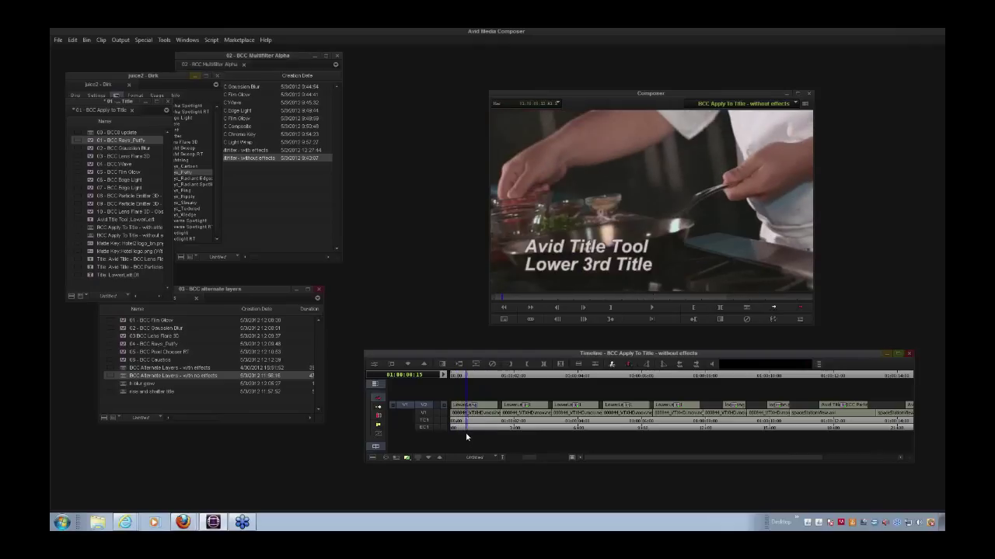
# Open the first title's Rays_Puffy effect for editing, show its keyframe graphs, and arrange the windows so the graphs are wider
pyautogui.click(375, 366)
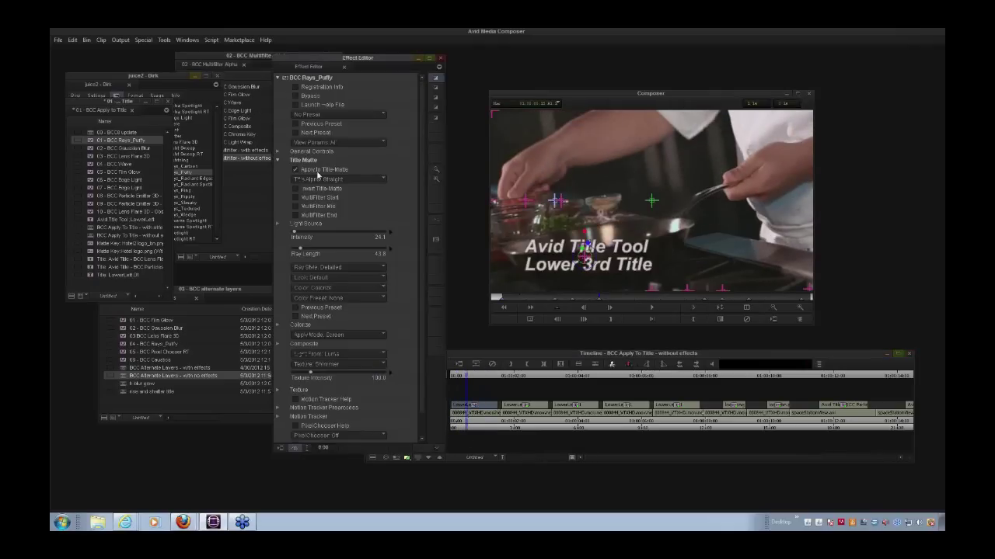
pyautogui.click(437, 449)
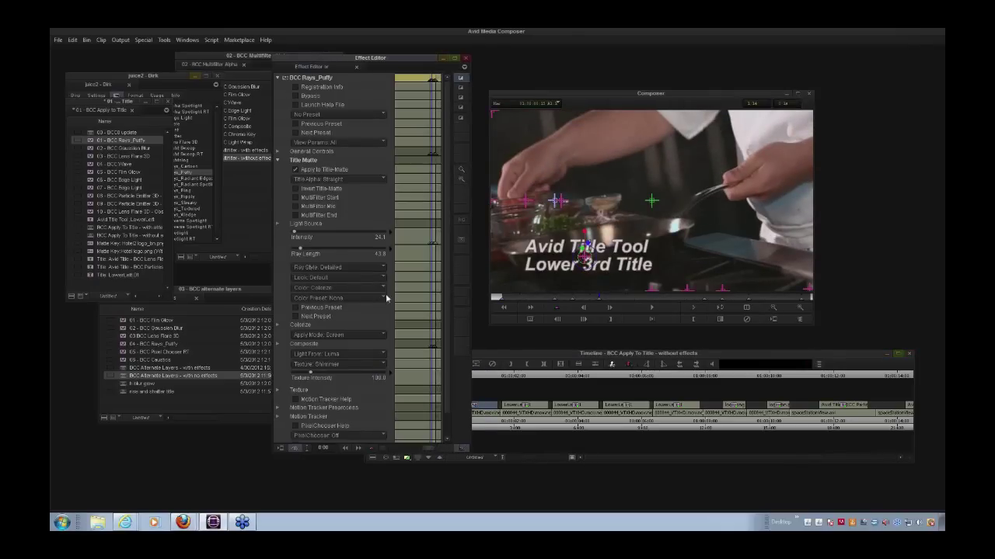
pyautogui.moveTo(344, 60); pyautogui.dragTo(234, 60)
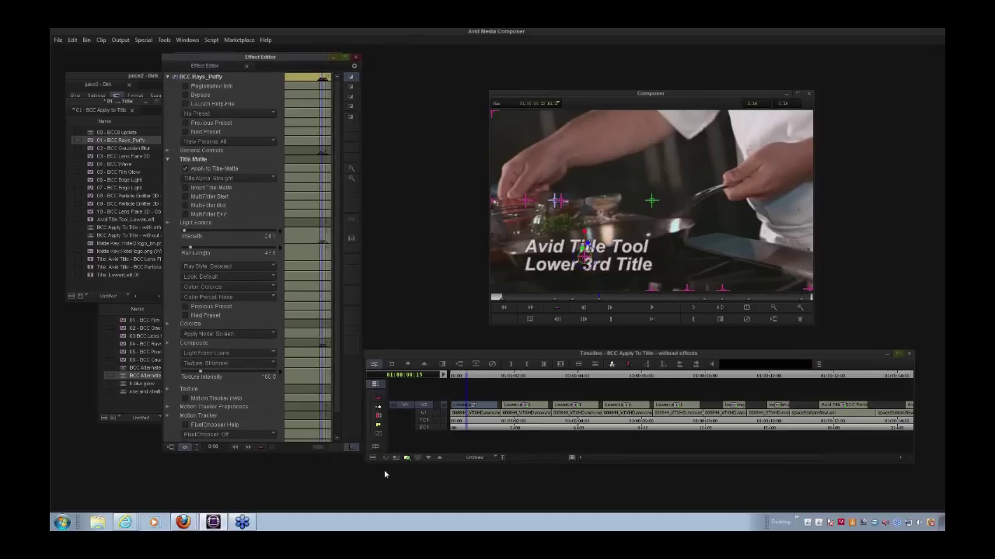
pyautogui.moveTo(422, 359); pyautogui.dragTo(440, 387)
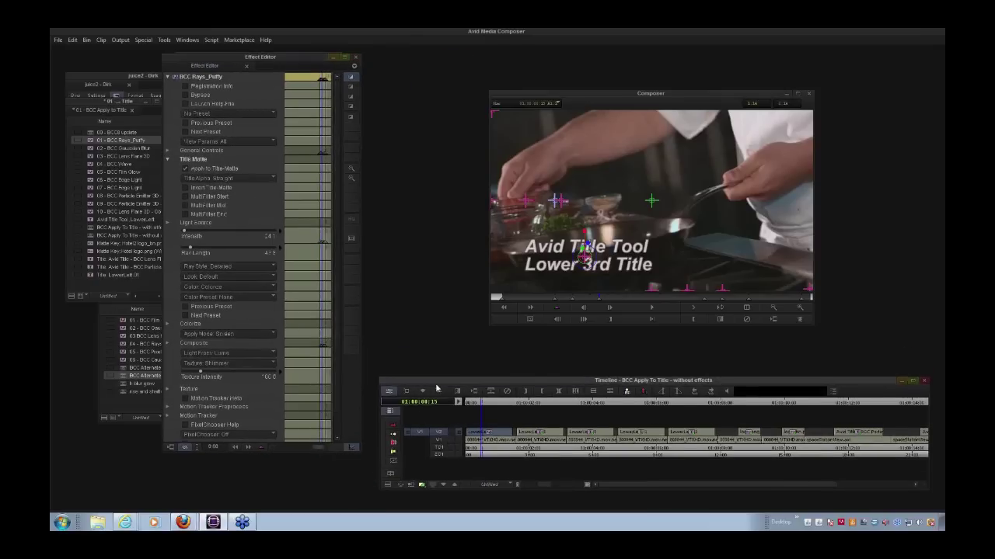
pyautogui.moveTo(360, 339); pyautogui.dragTo(396, 337)
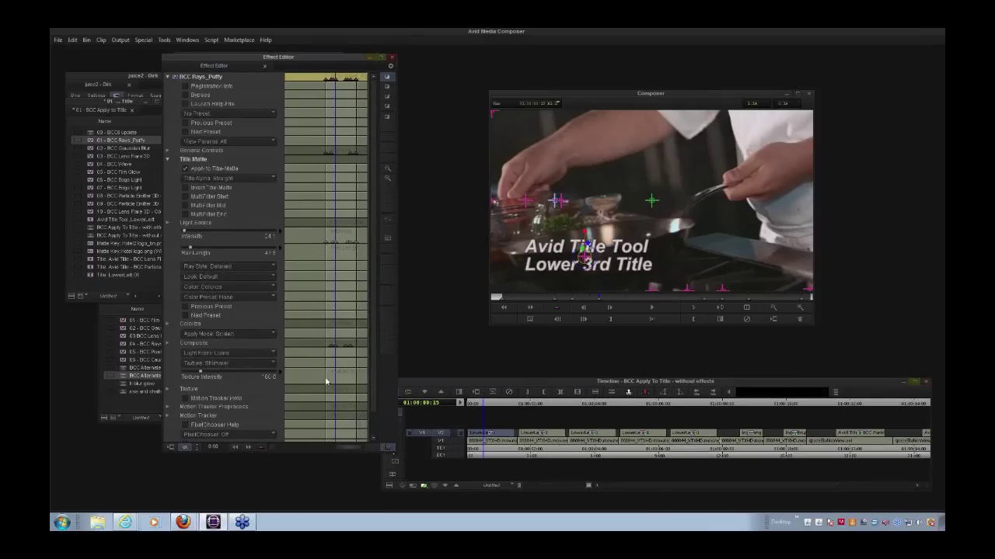
# Examine the keyframe graphs of the Intensity and Effect Layer Opacity parameters, then close the Effect Editor
pyautogui.click(280, 236)
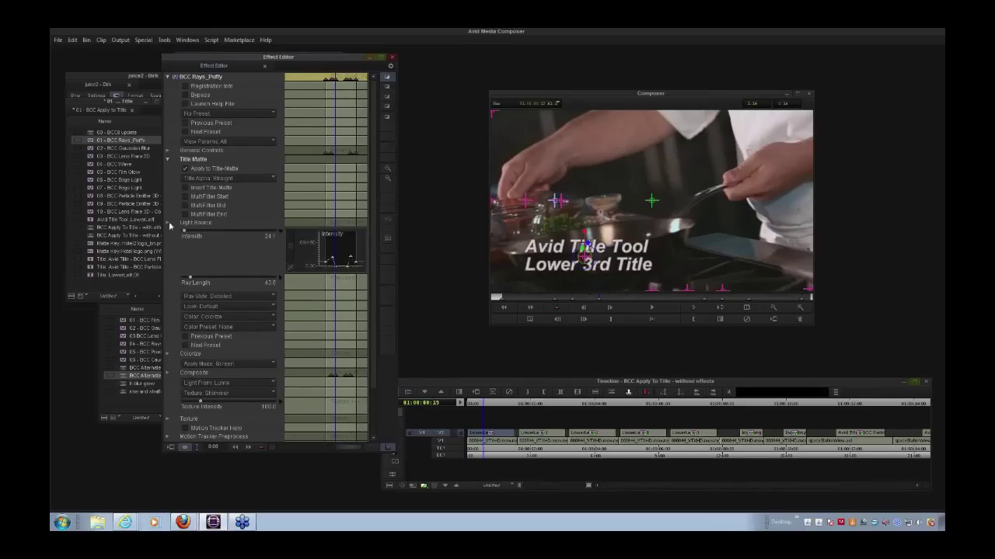
pyautogui.click(168, 160)
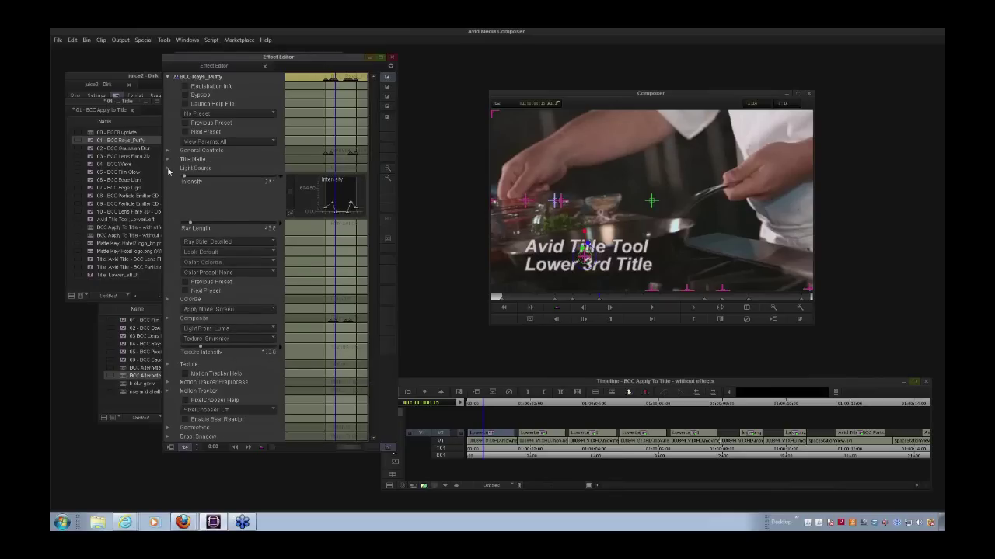
pyautogui.click(168, 152)
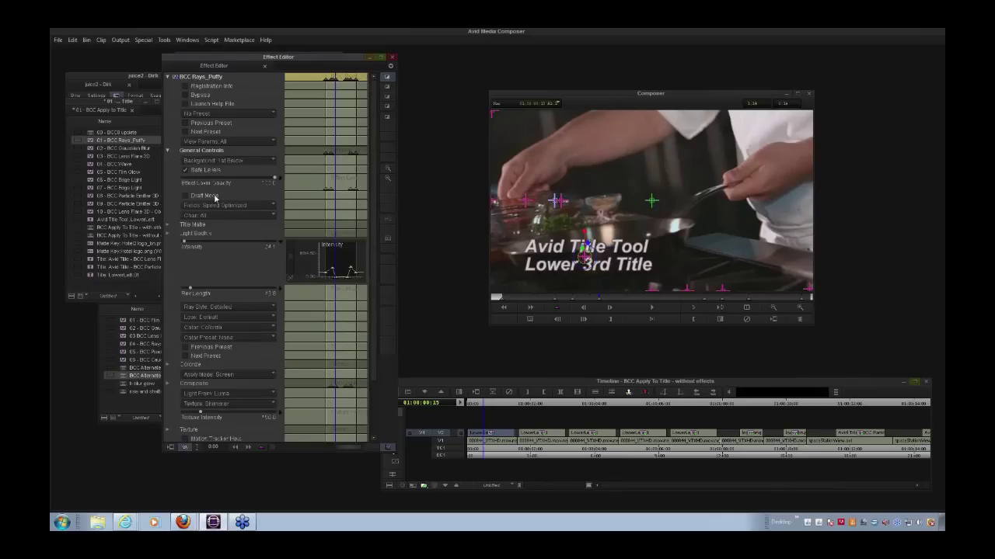
pyautogui.click(282, 181)
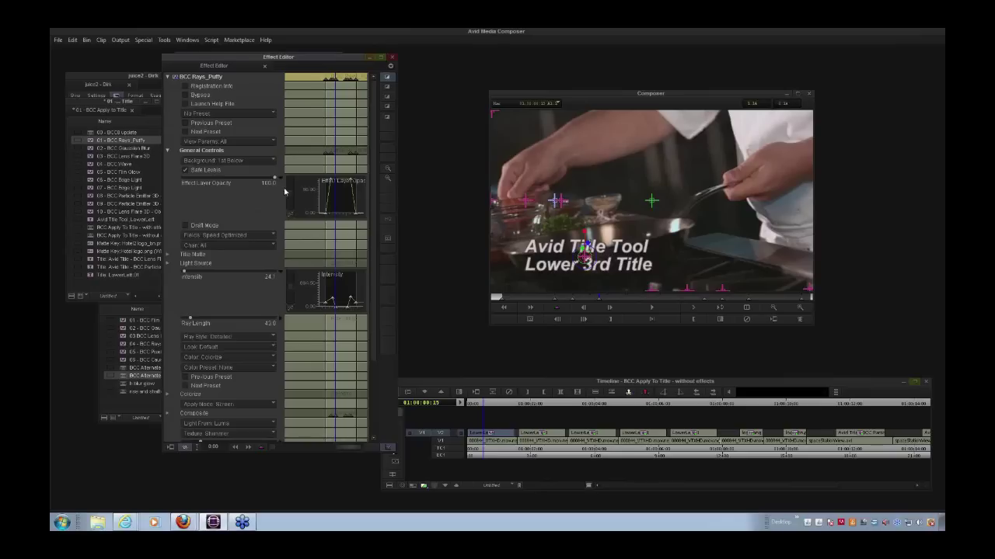
pyautogui.click(274, 178)
pyautogui.click(392, 58)
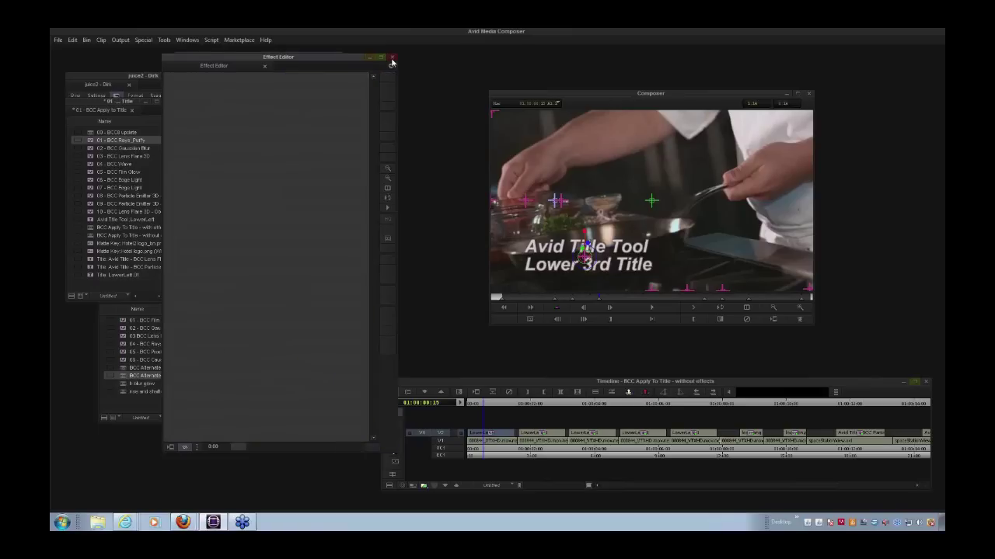
# Preview the first title, move on to the second title, and apply the saved 02 - BCC Gaussian Blur effect to it
pyautogui.moveTo(485, 458); pyautogui.dragTo(533, 459)
pyautogui.press('space')
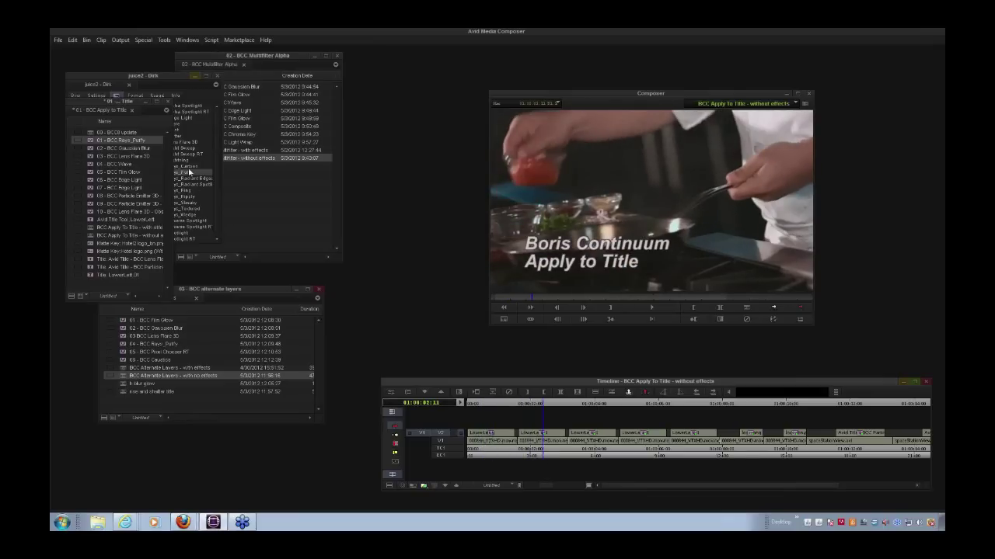
pyautogui.click(89, 149)
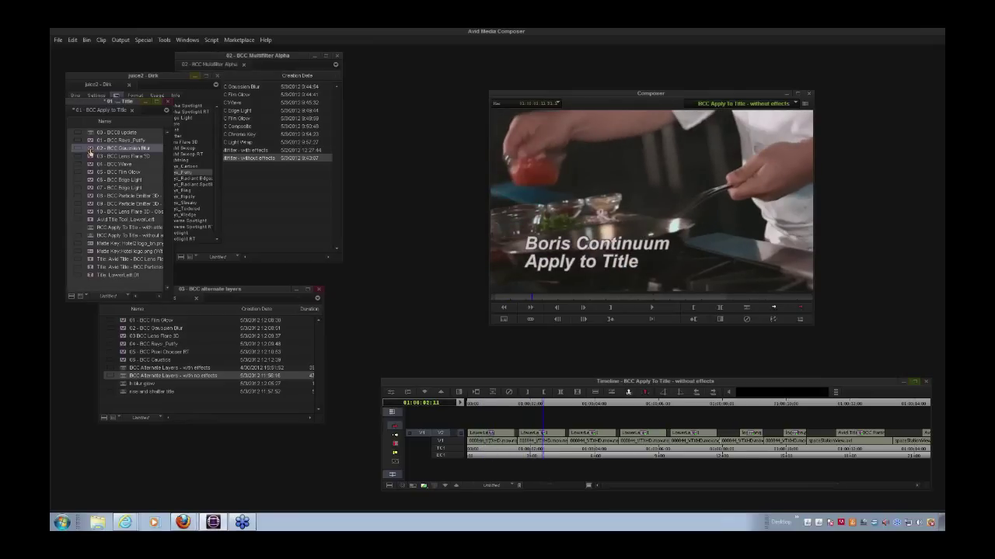
pyautogui.click(532, 435)
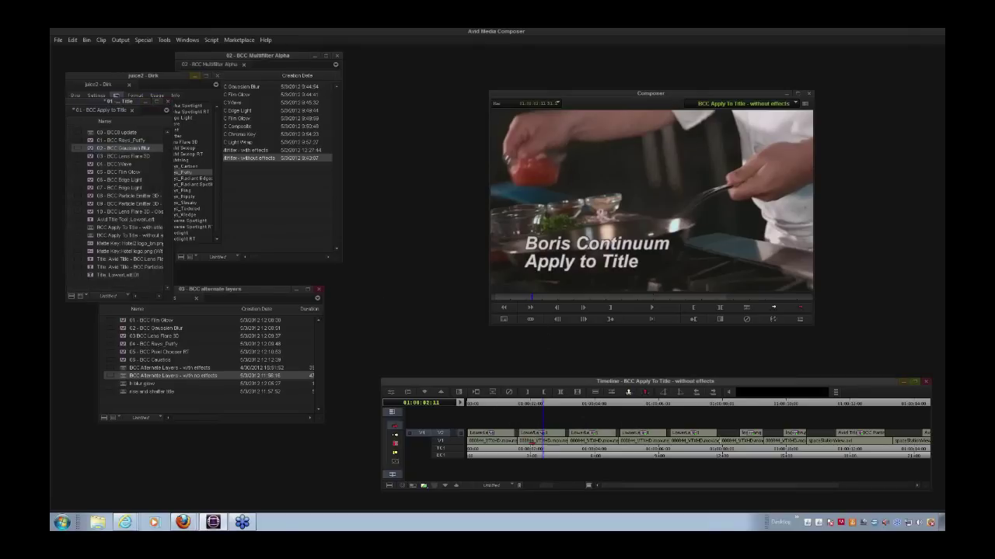
# Scrub from the second title to the third and apply the saved 03 - BCC Lens Flare 3D effect to the third title
pyautogui.moveTo(544, 457); pyautogui.dragTo(588, 462)
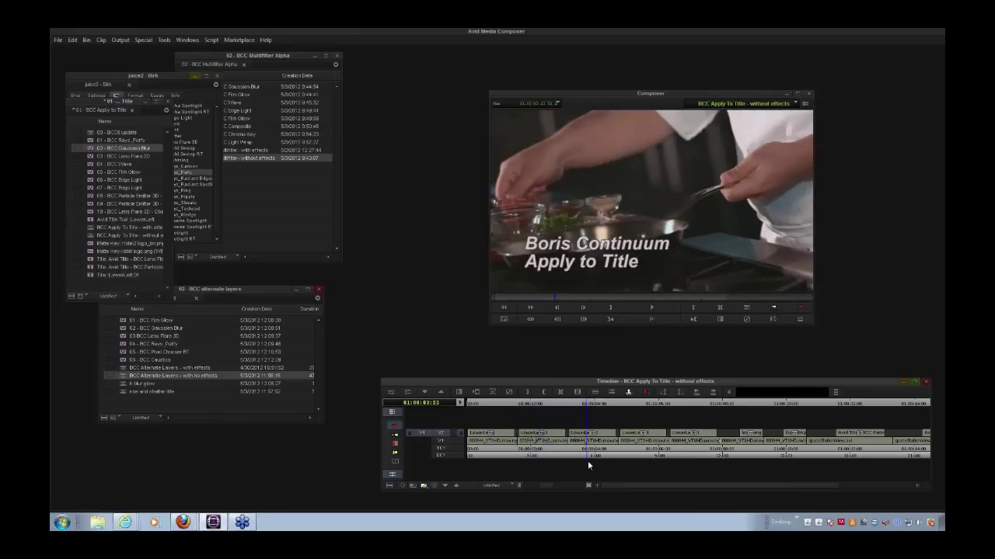
pyautogui.click(104, 156)
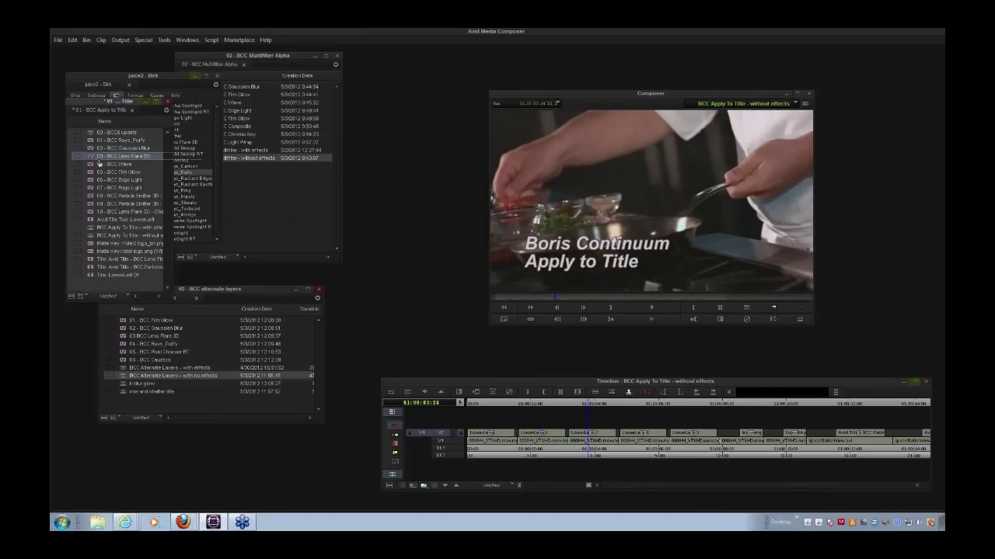
pyautogui.click(580, 432)
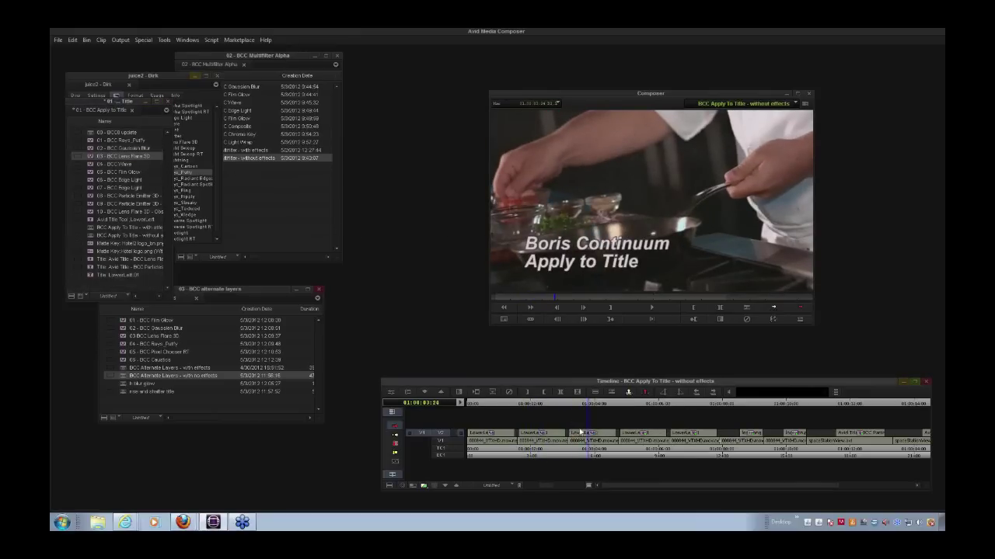
# Apply the saved 04 - BCC Wave effect to the fourth title and 05 - BCC Film Glow to the fifth, previewing each
pyautogui.moveTo(586, 463); pyautogui.dragTo(629, 452)
pyautogui.moveTo(90, 165); pyautogui.dragTo(678, 457)
pyautogui.moveTo(89, 177); pyautogui.dragTo(679, 454)
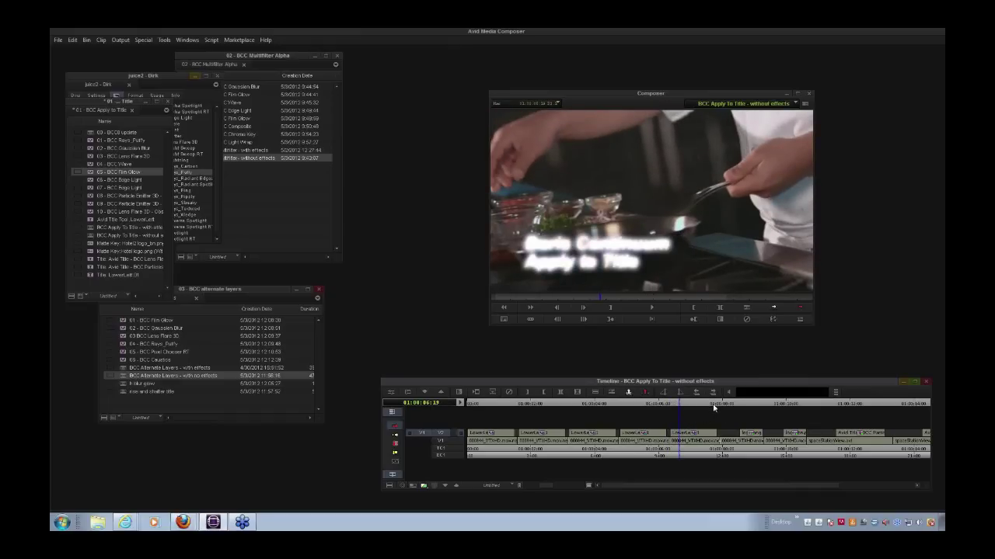
# Preview the hotel logo clip and examine its Matte Key settings in the Effect Editor, then close the editor
pyautogui.press('space')
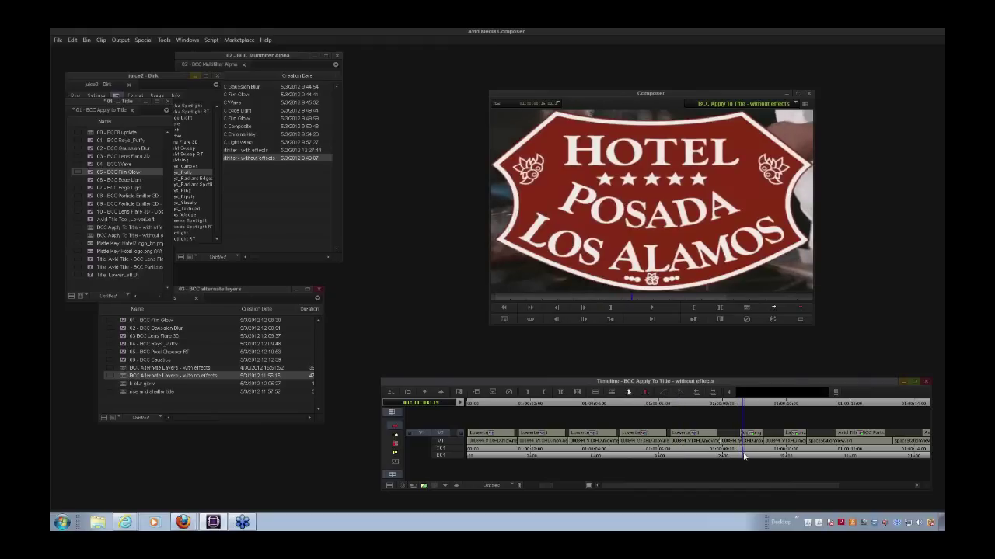
pyautogui.press('space')
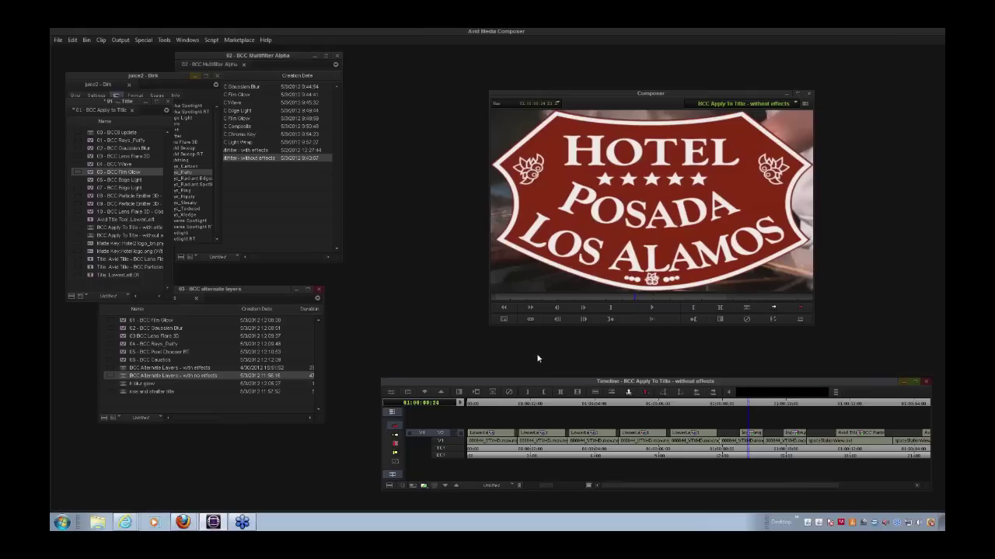
pyautogui.click(390, 393)
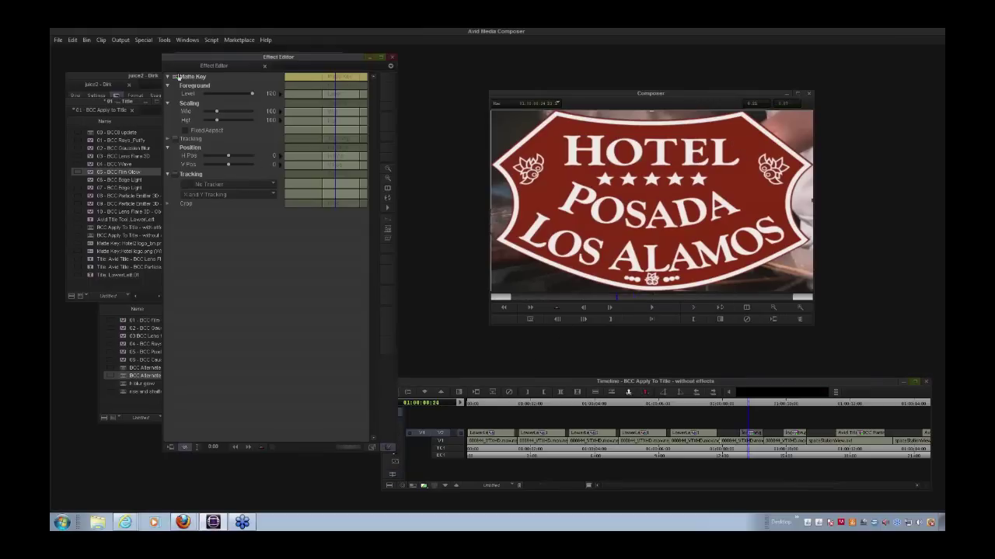
pyautogui.click(392, 58)
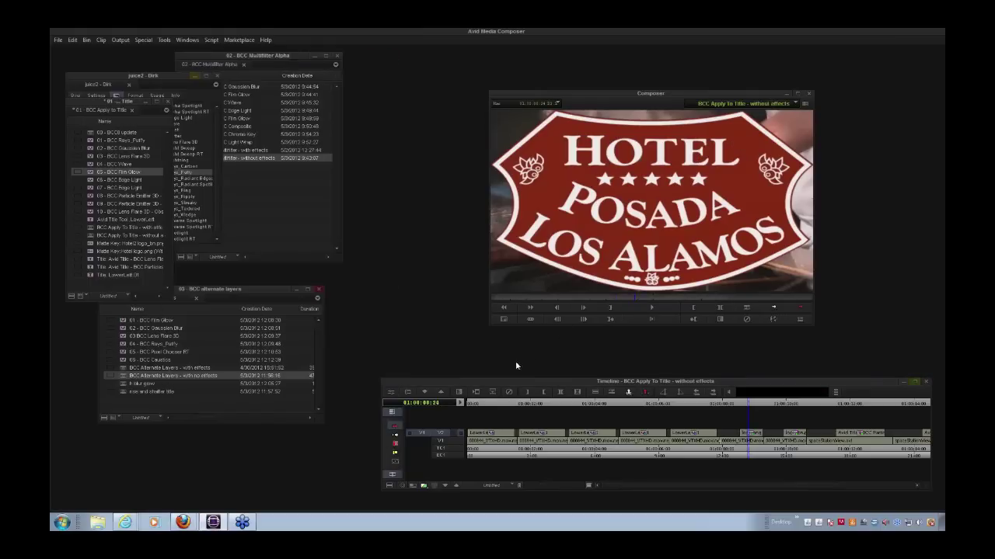
# Step into the hotel logo's matte key, monitor its graphic fill and alpha matte tracks separately, and step back out
pyautogui.click(424, 393)
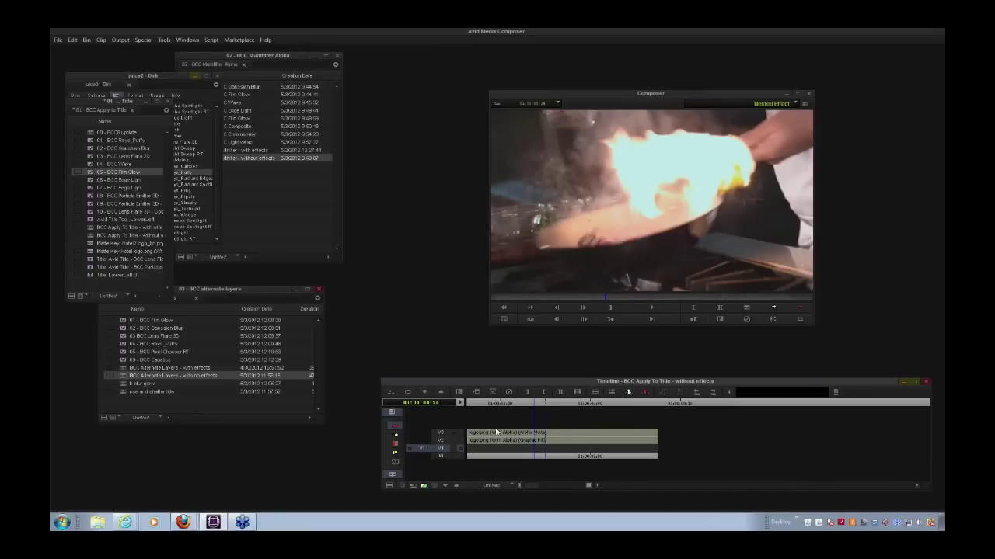
pyautogui.click(459, 433)
pyautogui.click(459, 441)
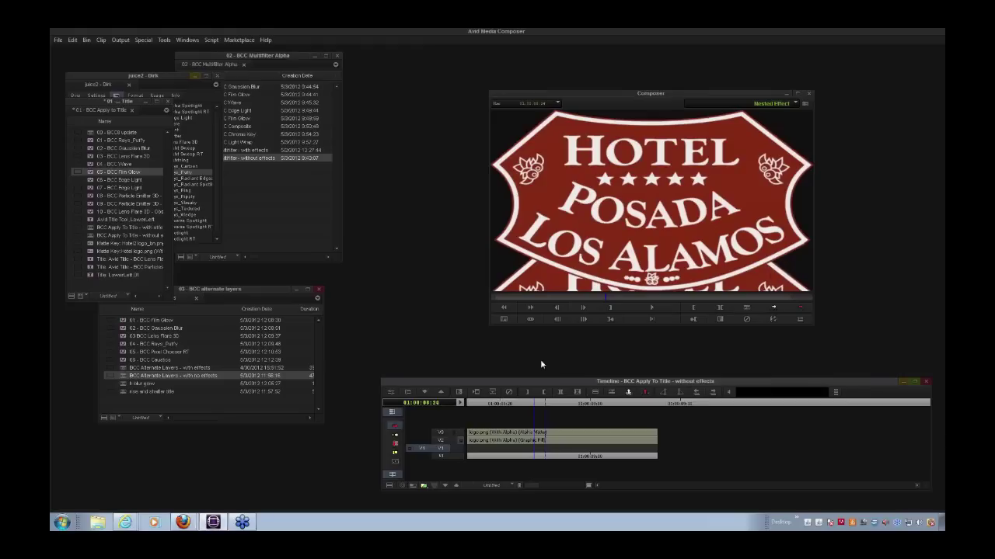
pyautogui.click(461, 433)
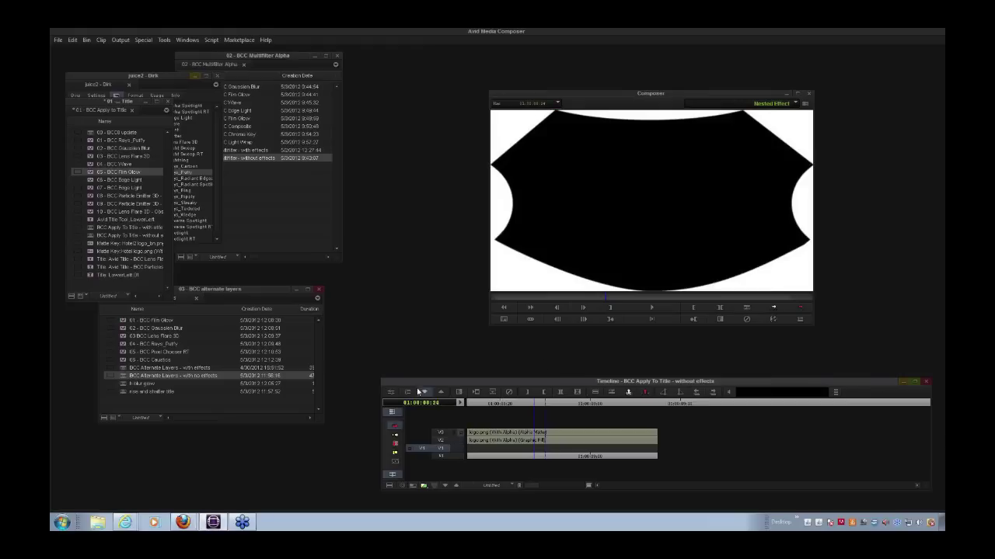
pyautogui.click(440, 394)
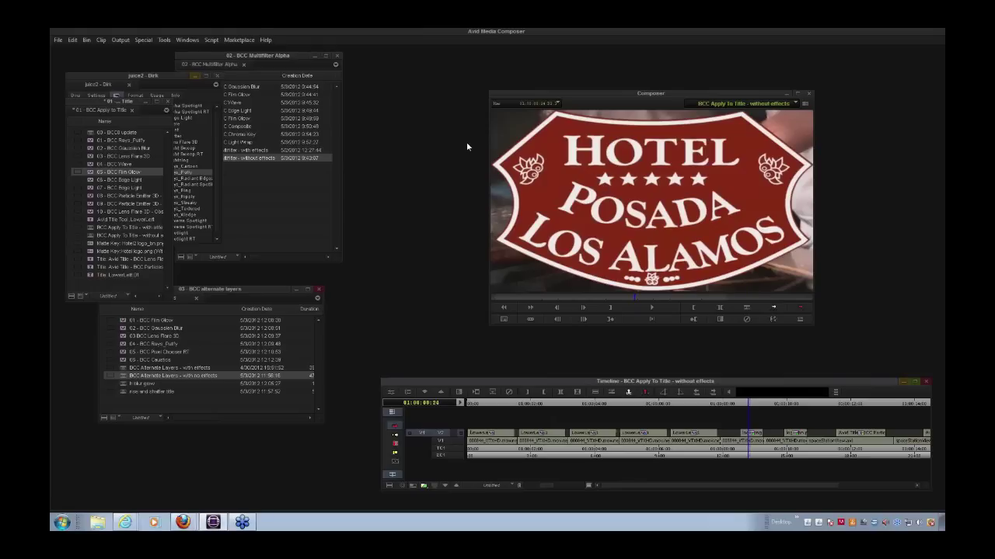
# Spread out the Multifilter Alpha bin and the effect palette, then apply BCC Edge Light from BCC Lights to the hotel logo clip
pyautogui.moveTo(283, 57); pyautogui.dragTo(346, 66)
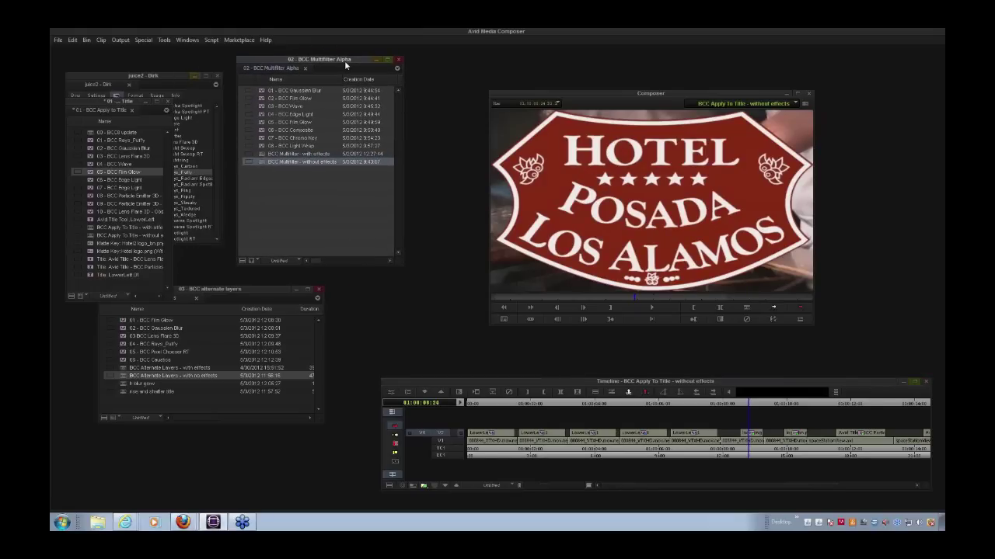
pyautogui.click(170, 74)
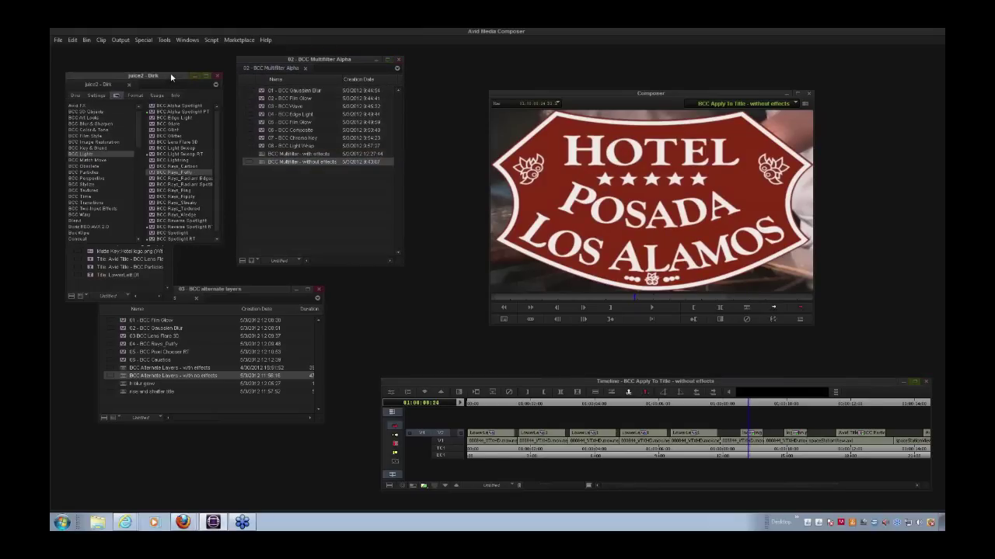
pyautogui.moveTo(171, 78); pyautogui.dragTo(310, 66)
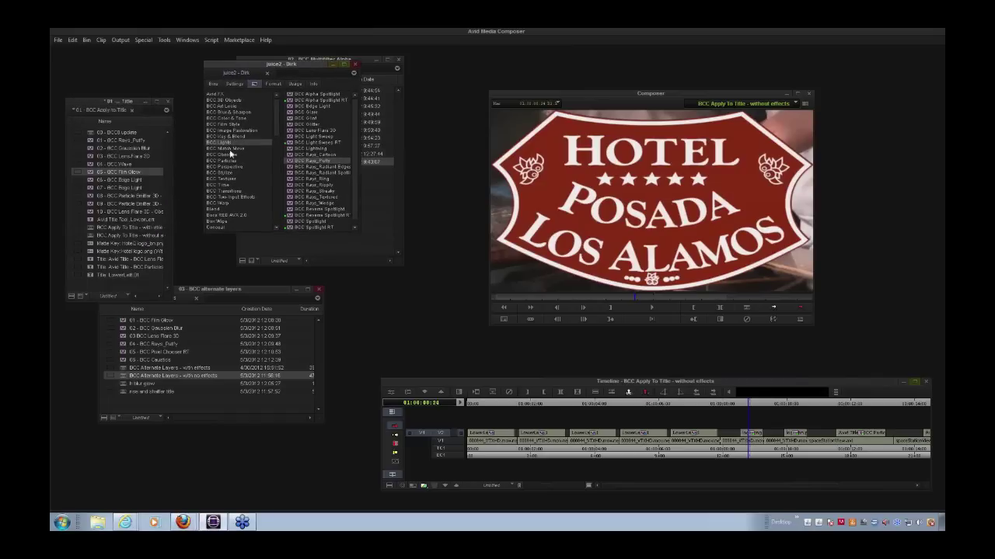
pyautogui.click(290, 107)
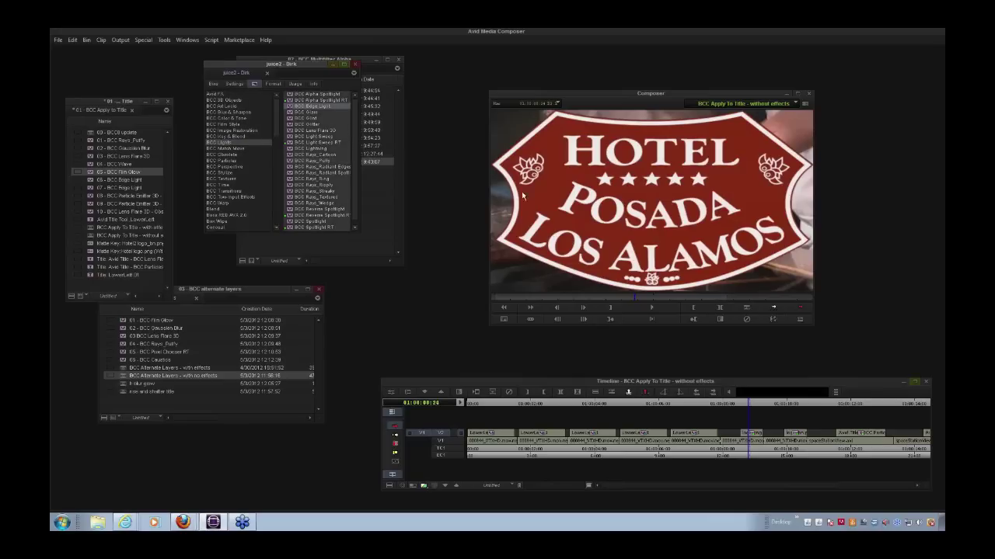
pyautogui.click(750, 435)
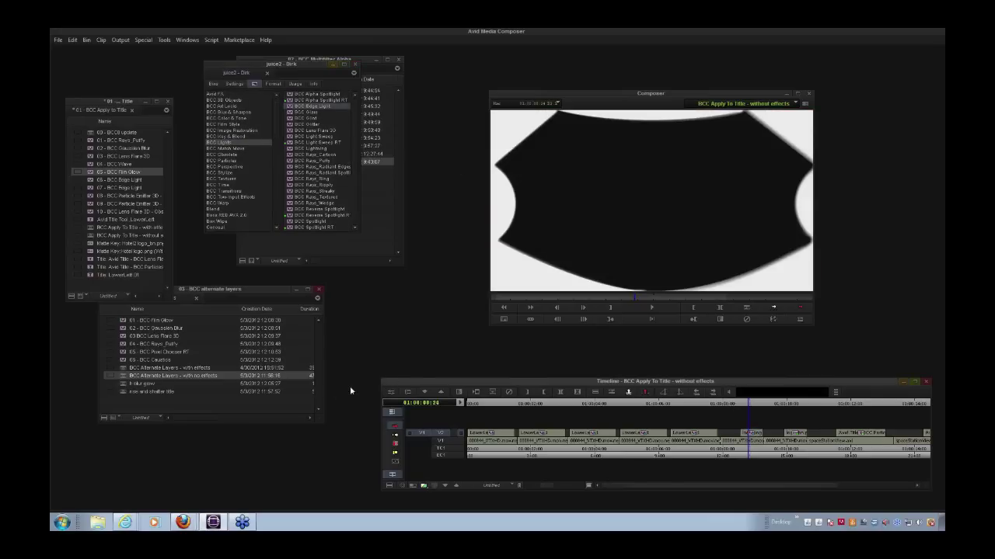
# Enable Apply to Title-Matte in the logo's BCC Edge Light settings and raise the timeline's video quality
pyautogui.click(388, 395)
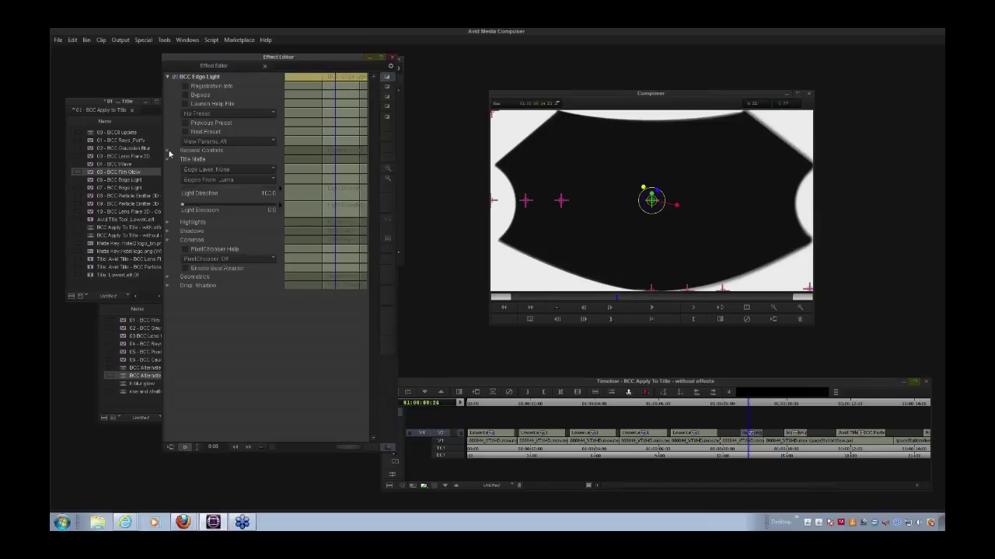
pyautogui.click(167, 161)
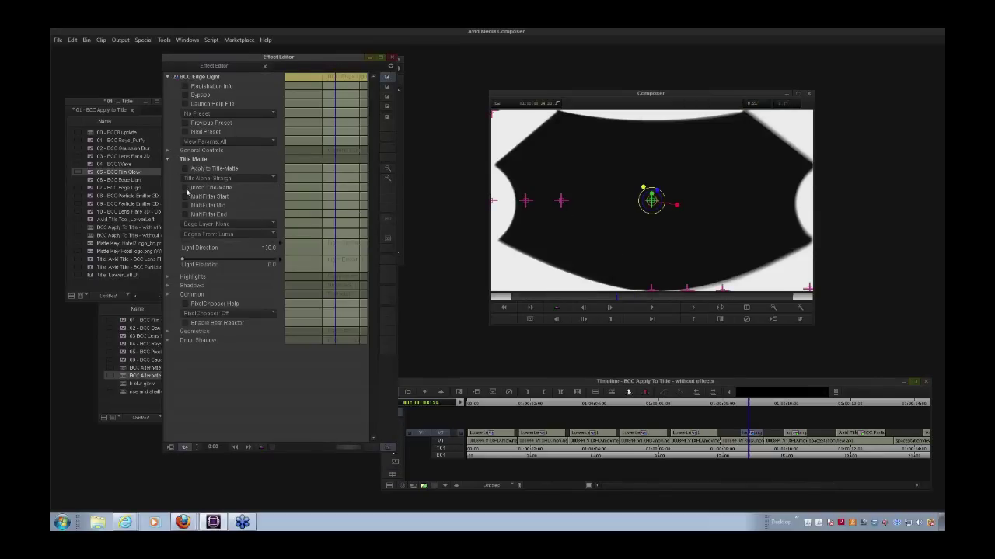
pyautogui.click(185, 169)
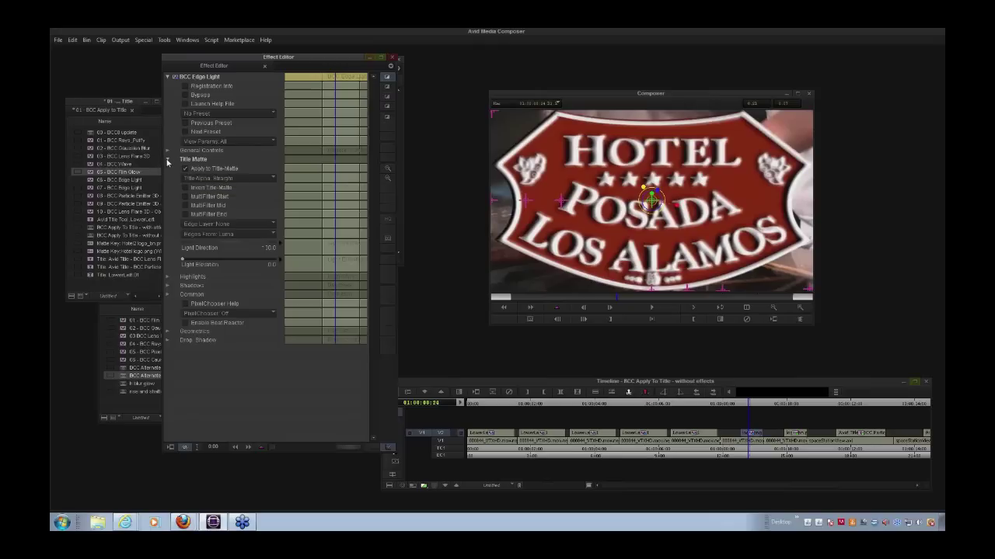
pyautogui.click(423, 485)
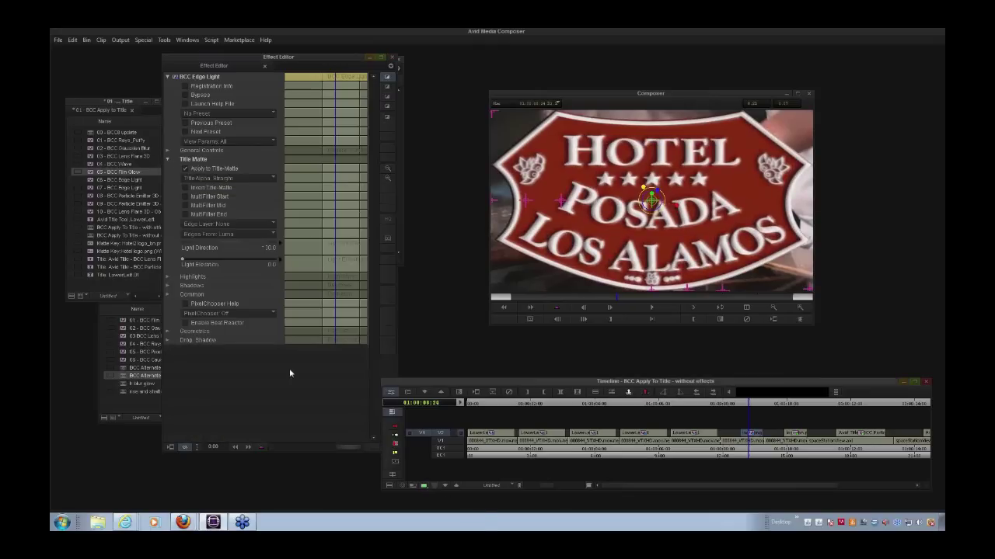
# Set the Edge Light's Light Direction to -21 and reduce its Highlight Post Blur
pyautogui.moveTo(227, 247); pyautogui.dragTo(168, 249)
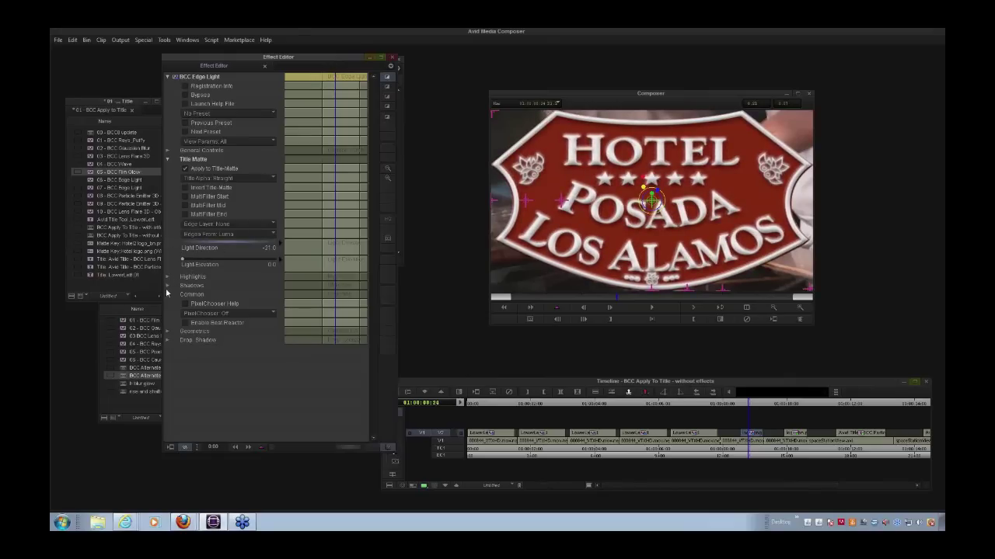
pyautogui.click(168, 295)
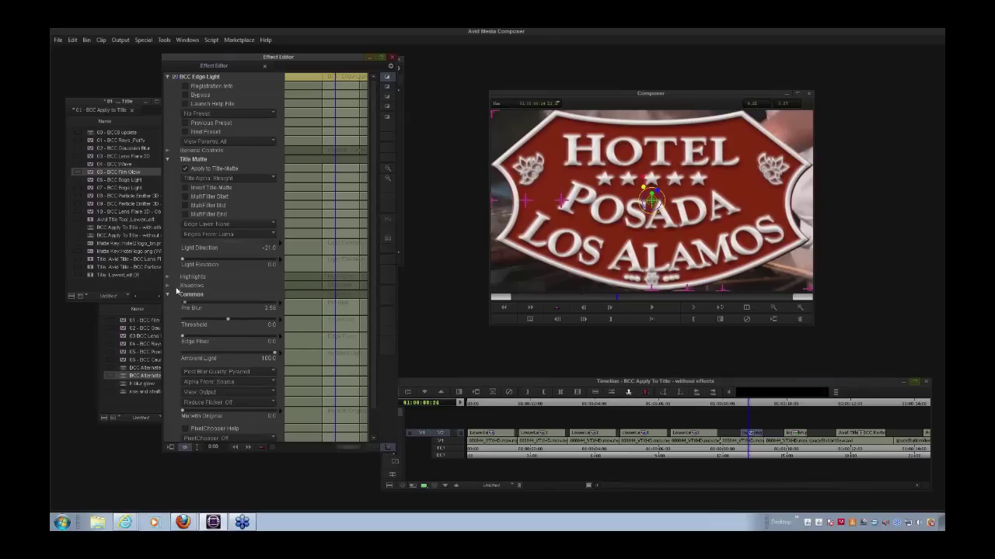
pyautogui.click(167, 278)
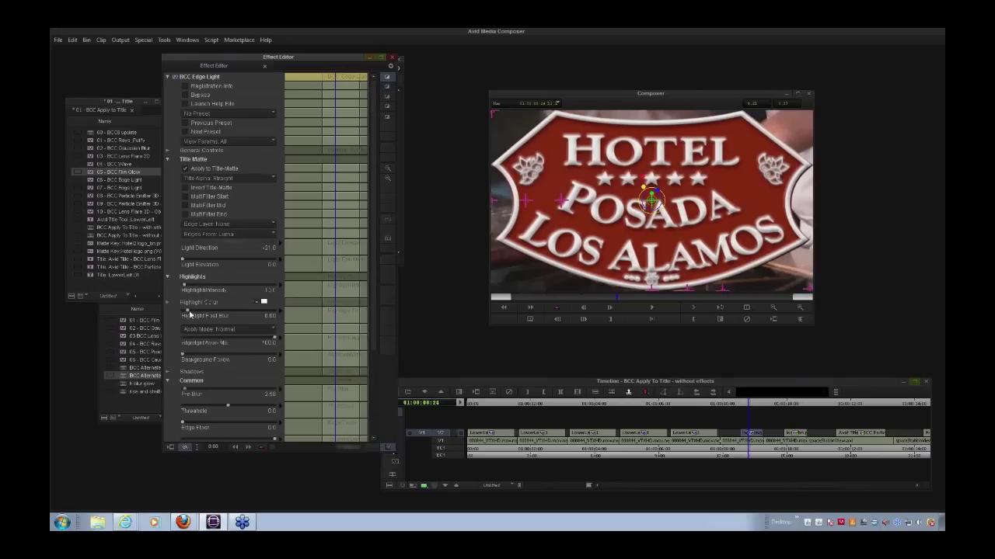
pyautogui.moveTo(187, 311); pyautogui.dragTo(368, 339)
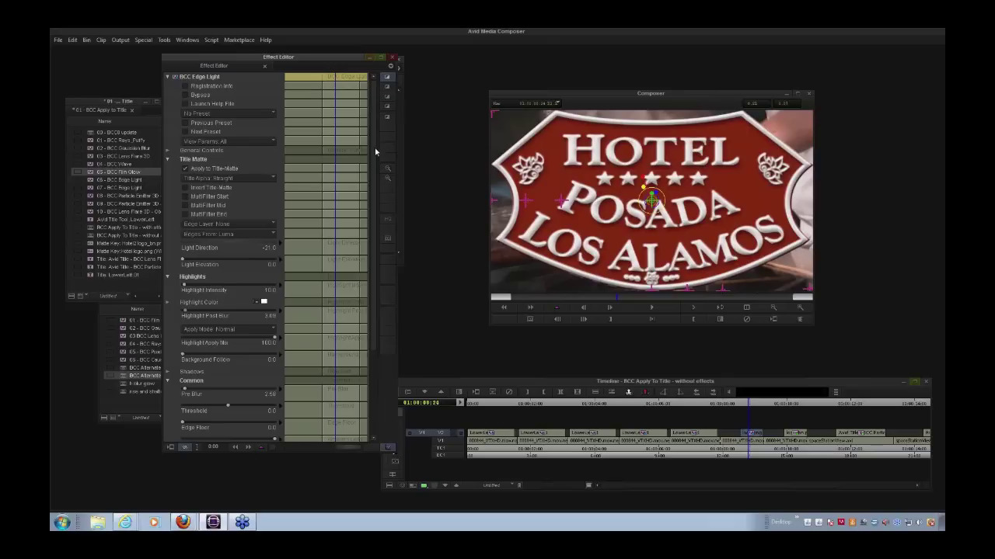
# Shrink the logo in the Geometrics settings to a scale of about 56, unlock the scale, and narrow Scale X to about 48
pyautogui.scroll(-5, 363, 274)
pyautogui.click(168, 430)
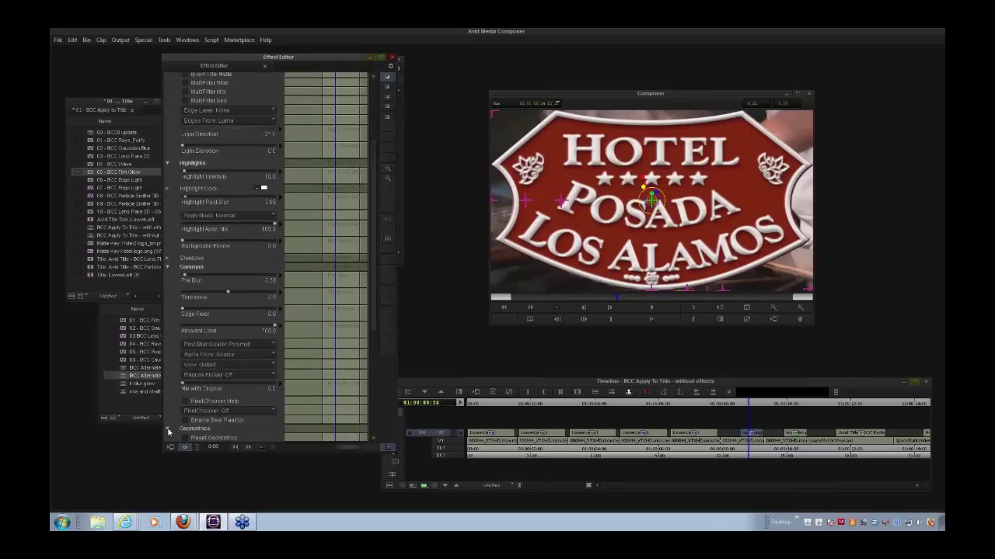
pyautogui.moveTo(372, 326); pyautogui.dragTo(349, 439)
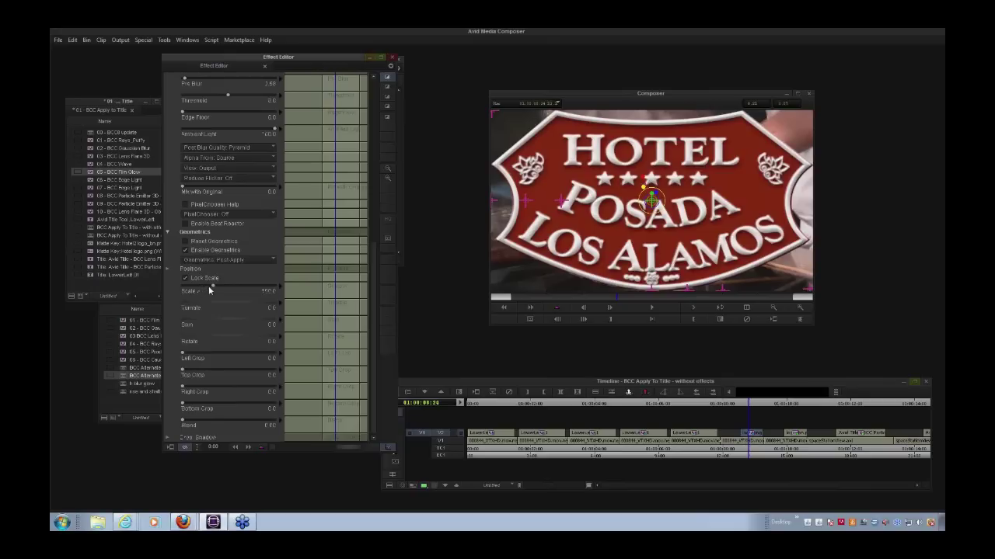
pyautogui.moveTo(211, 288); pyautogui.dragTo(207, 289)
pyautogui.moveTo(202, 289); pyautogui.dragTo(200, 289)
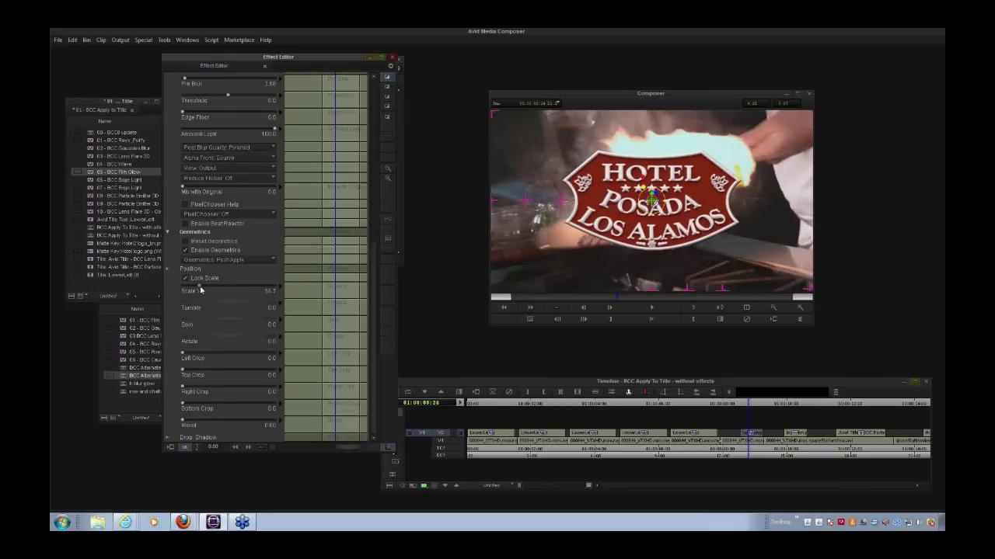
pyautogui.click(186, 279)
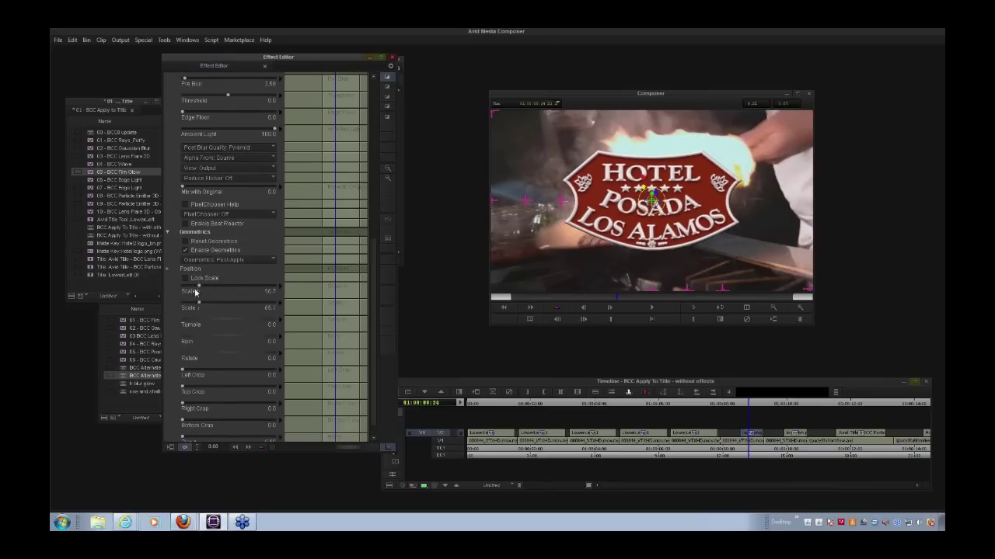
pyautogui.moveTo(198, 290); pyautogui.dragTo(196, 290)
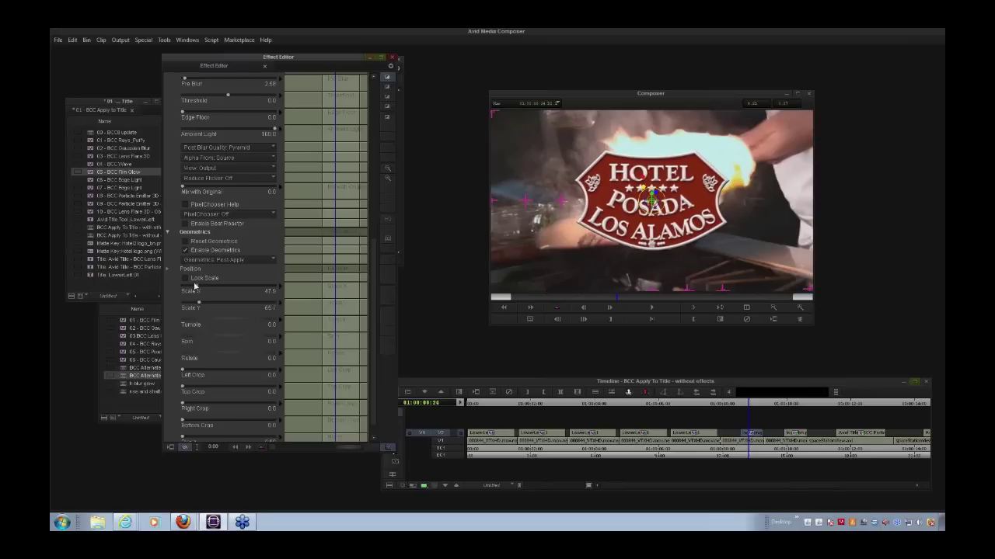
# Shift the logo sideways by setting its Geometrics position X Point to about -247
pyautogui.click(166, 269)
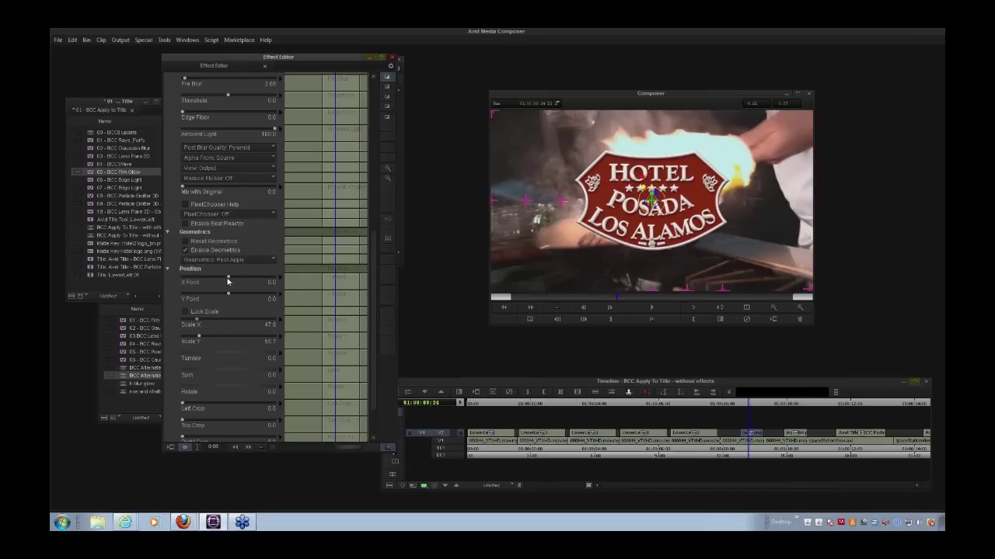
pyautogui.moveTo(224, 281); pyautogui.dragTo(214, 282)
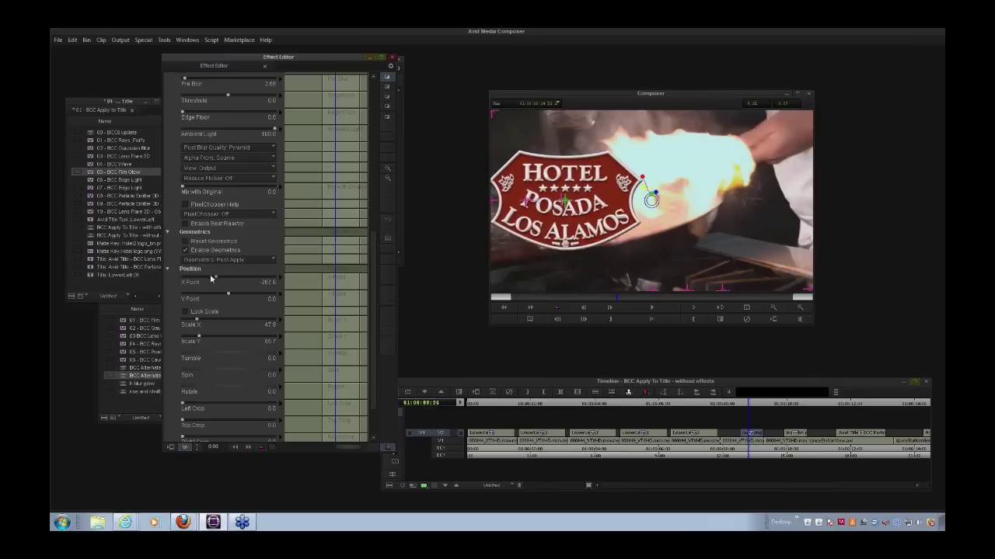
pyautogui.moveTo(215, 278); pyautogui.dragTo(217, 276)
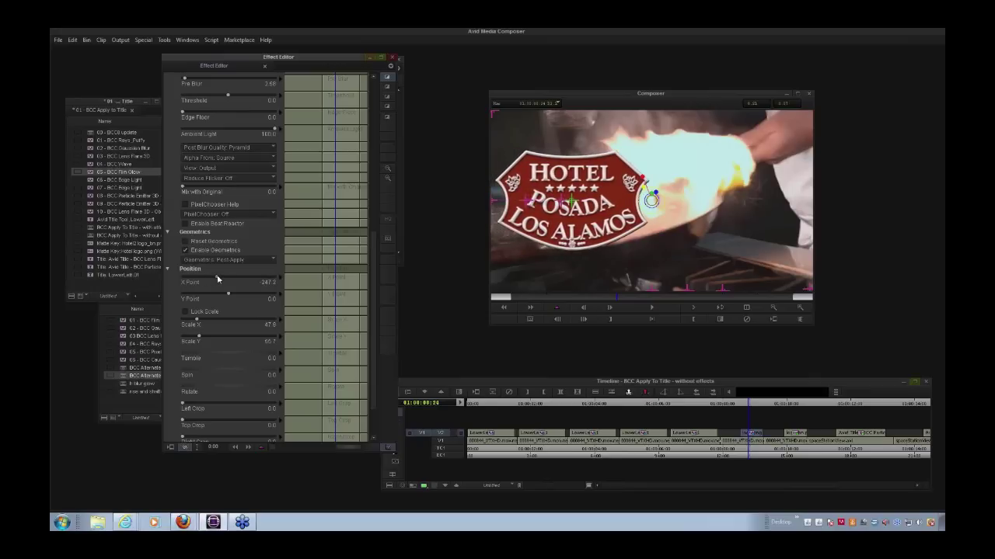
# Lower the Effect Layer Opacity to about 57, reposition the logo nearer the frame's centre in the monitor, and close the Effect Editor
pyautogui.moveTo(371, 242); pyautogui.dragTo(381, 85)
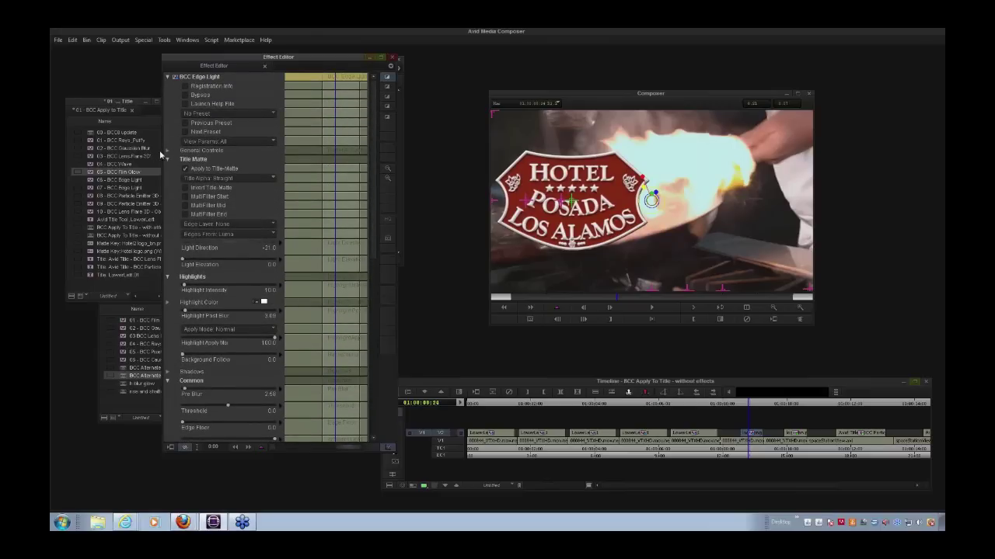
pyautogui.click(167, 151)
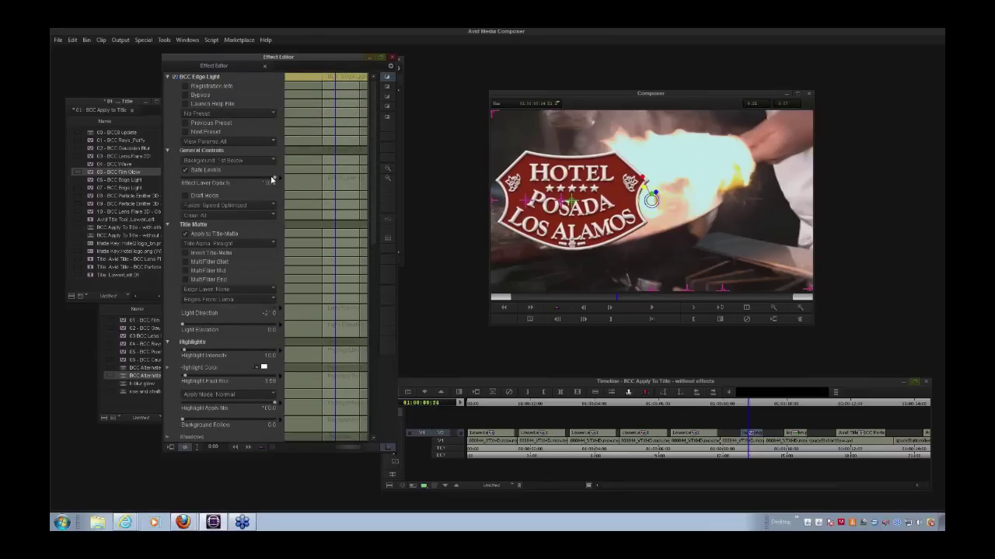
pyautogui.moveTo(273, 178); pyautogui.dragTo(235, 182)
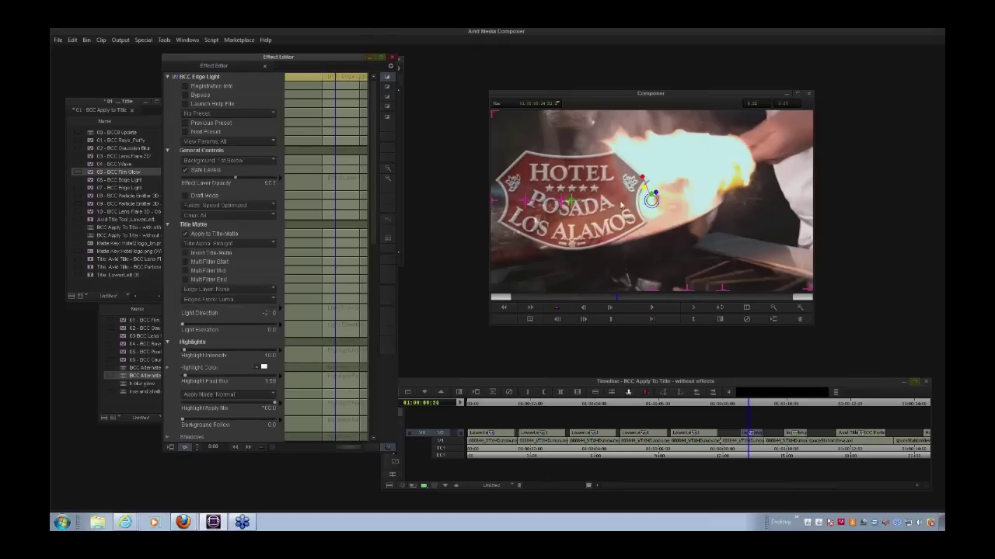
pyautogui.moveTo(571, 201); pyautogui.dragTo(611, 192)
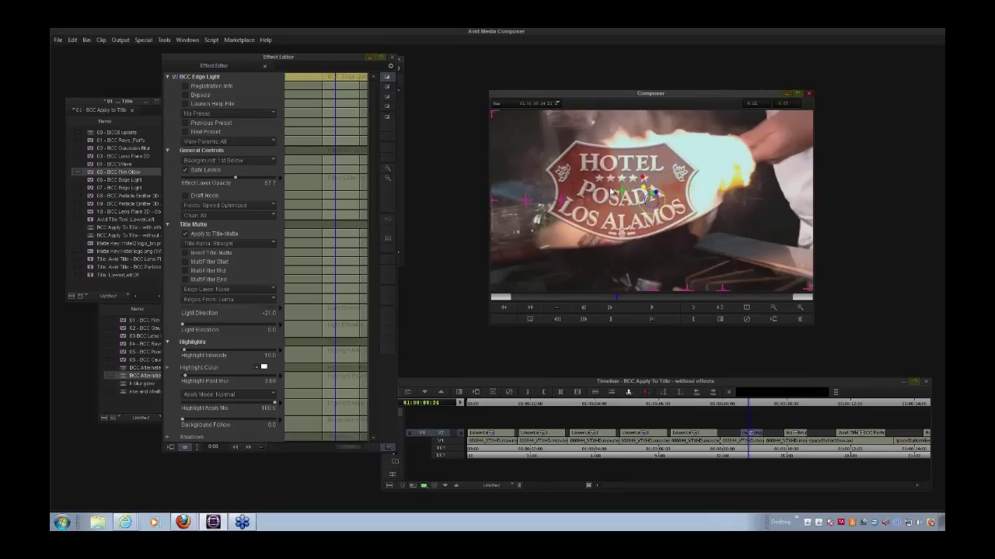
pyautogui.click(392, 60)
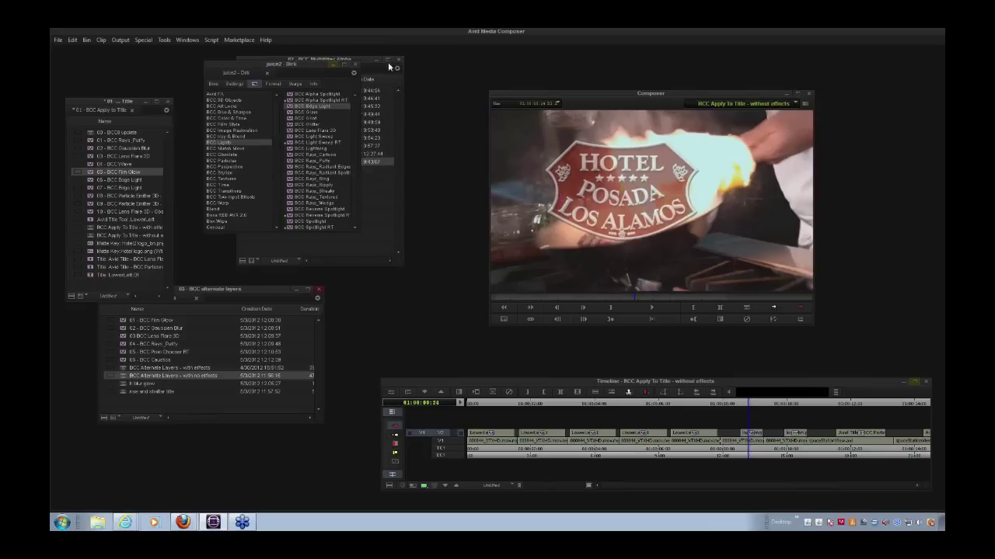
# Move and widen the 01 - BCC Apply to Title bin, then apply its saved 06 - BCC Edge Light effect to the hotel logo clip
pyautogui.moveTo(128, 103); pyautogui.dragTo(129, 73)
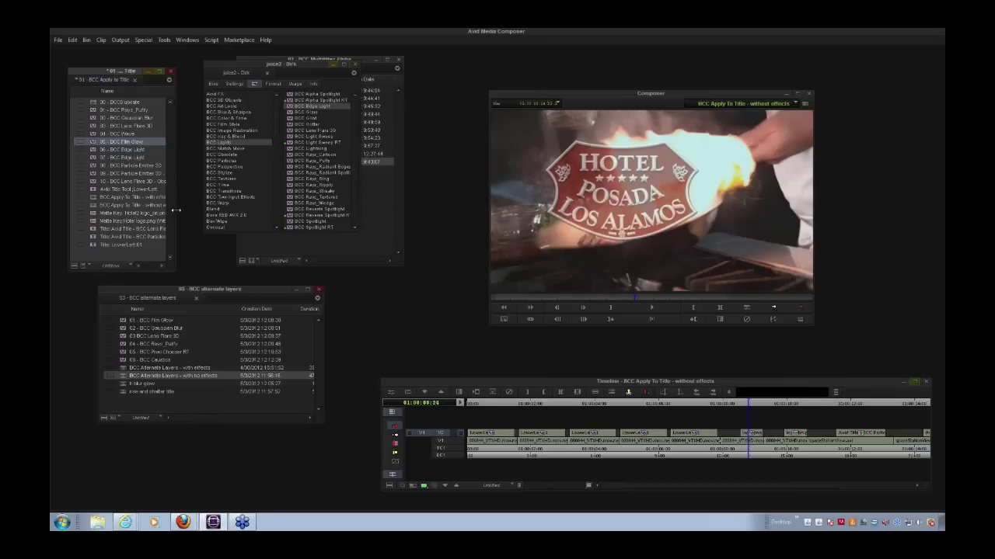
pyautogui.moveTo(174, 215); pyautogui.dragTo(231, 214)
pyautogui.click(93, 151)
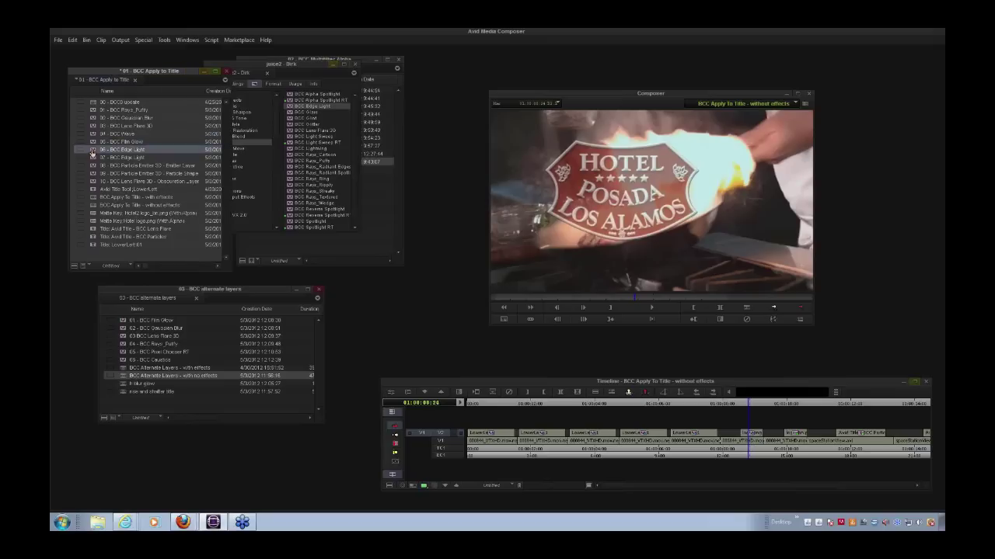
pyautogui.moveTo(93, 152); pyautogui.dragTo(746, 432)
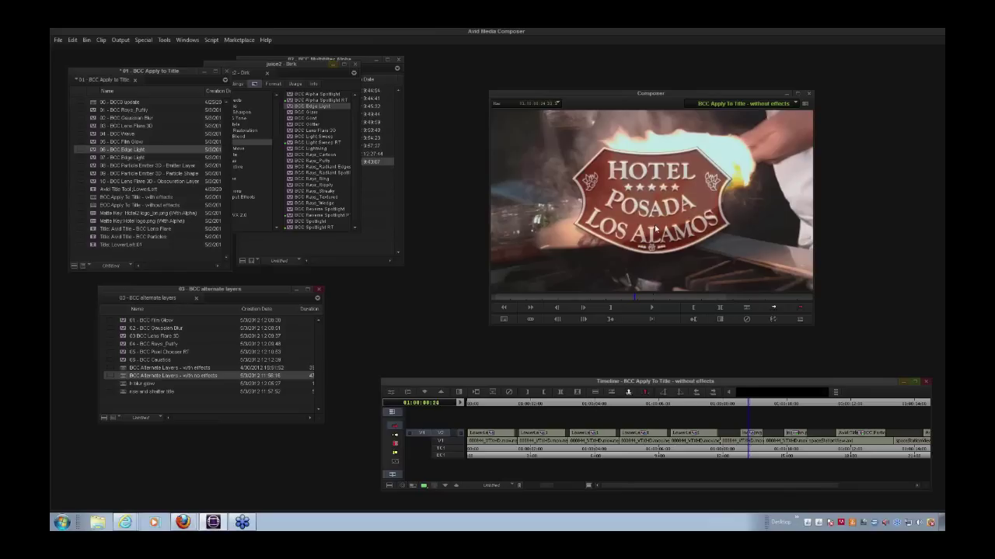
# Open the logo's Edge Light settings, move the Effect Editor clear of the bin, and save the effect into 01 - BCC Apply to Title
pyautogui.click(391, 393)
pyautogui.moveTo(232, 61); pyautogui.dragTo(348, 60)
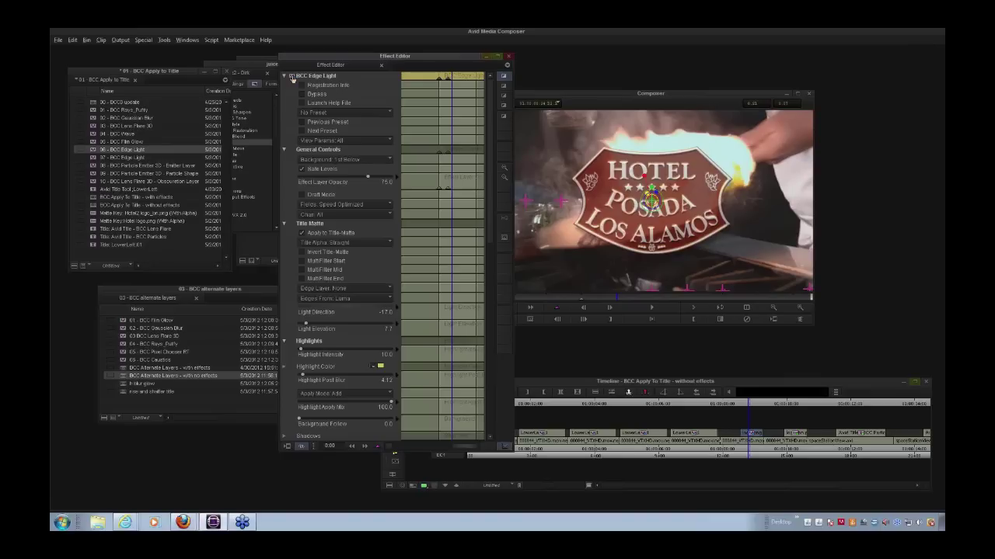
pyautogui.moveTo(291, 78); pyautogui.dragTo(164, 251)
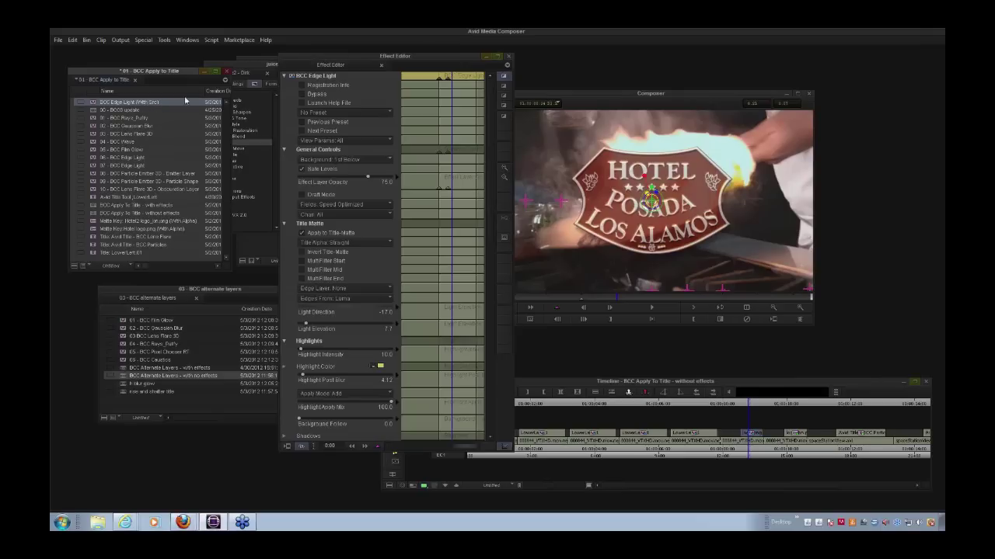
# Close the Effect Editor and try placing the saved BCC Edge Light (With Src) clip on V2 over the Earth footage
pyautogui.click(509, 57)
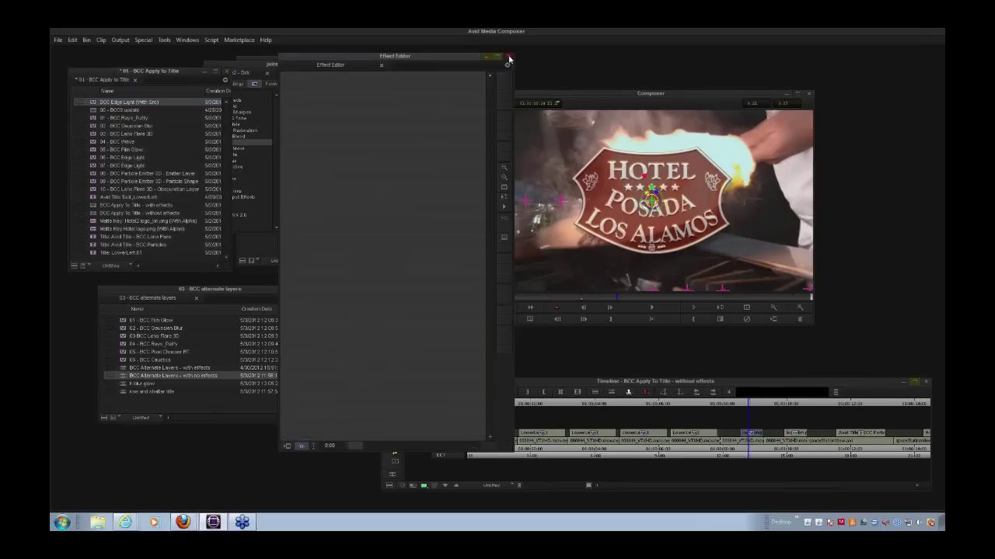
pyautogui.click(903, 456)
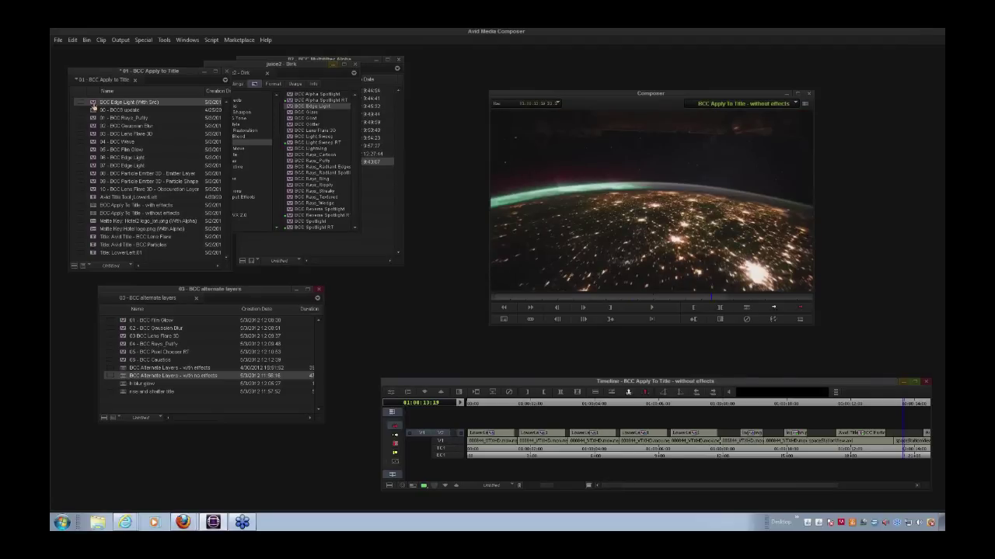
pyautogui.moveTo(93, 104); pyautogui.dragTo(903, 433)
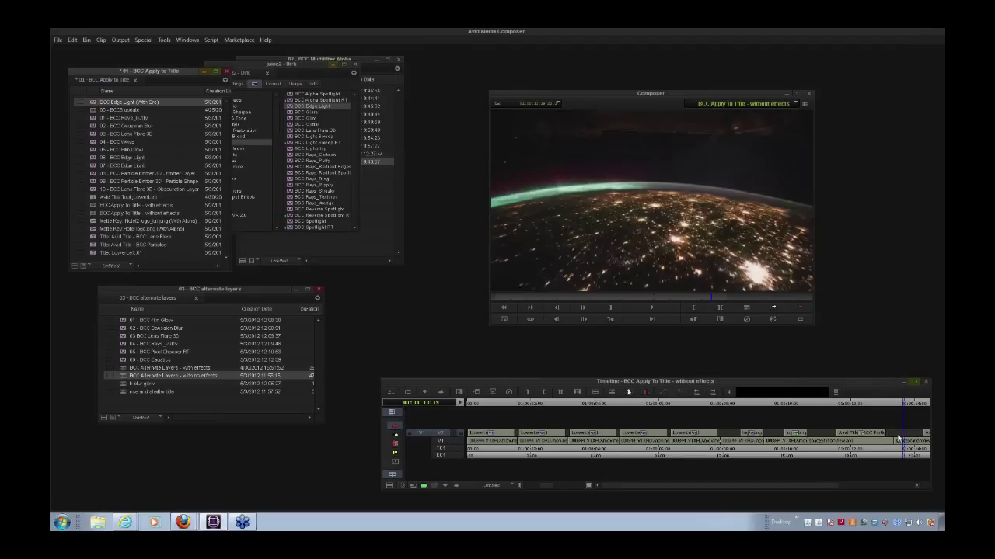
pyautogui.click(908, 457)
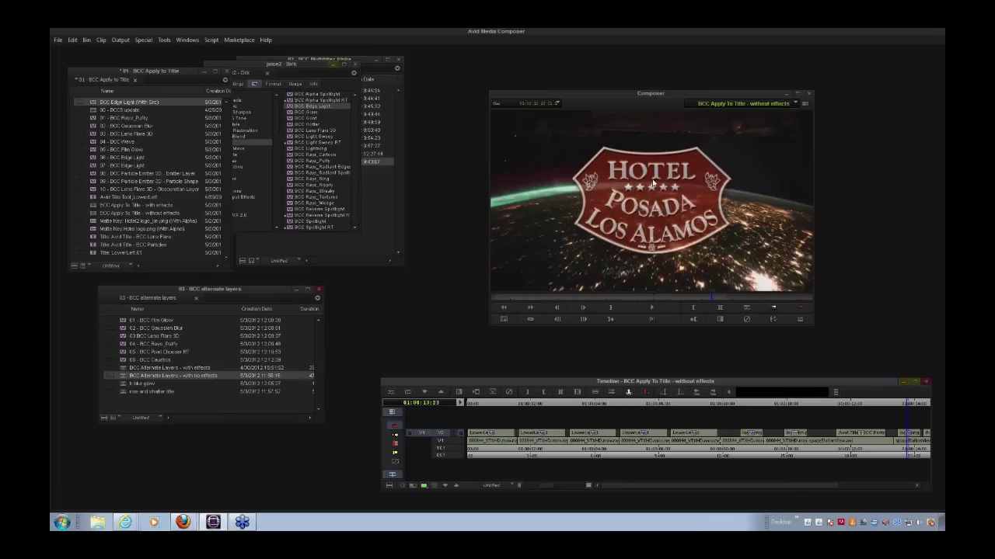
pyautogui.press('Left')
pyautogui.press('Left')
pyautogui.press('Left')
pyautogui.press('Left')
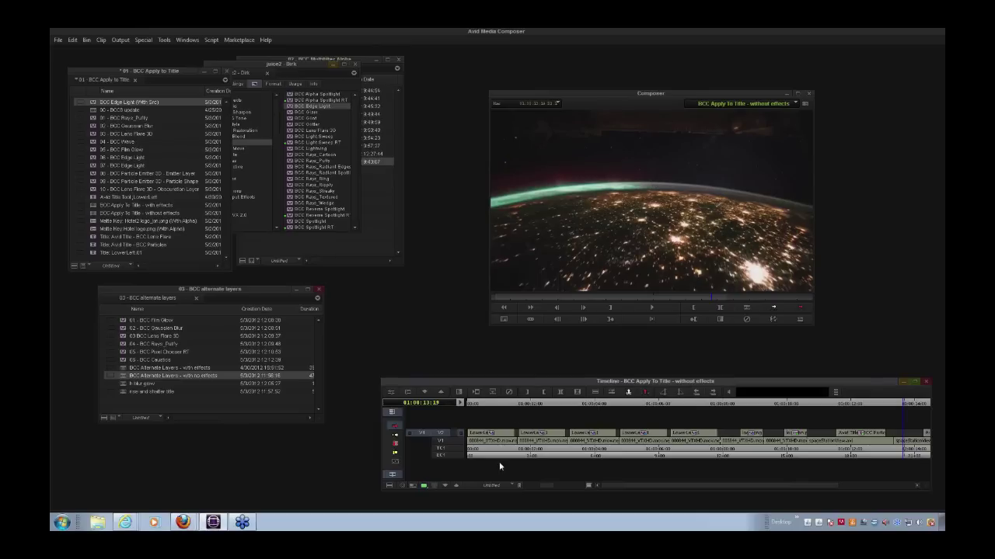
# Review the lower-third and first hotel logo clips, and apply the saved 07 - BCC Edge Light effect to the second hotel logo
pyautogui.moveTo(589, 456); pyautogui.dragTo(637, 464)
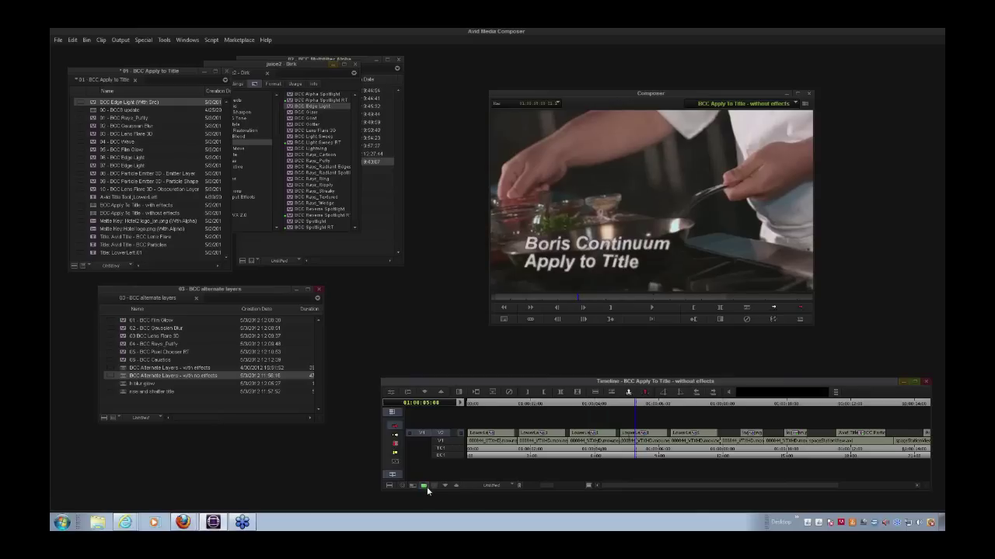
pyautogui.moveTo(636, 458); pyautogui.dragTo(757, 460)
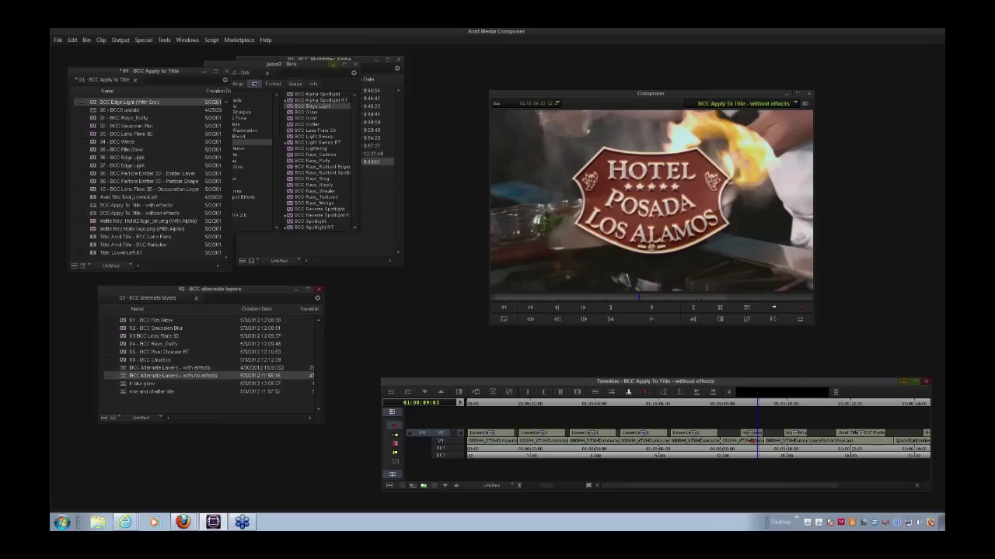
pyautogui.click(787, 456)
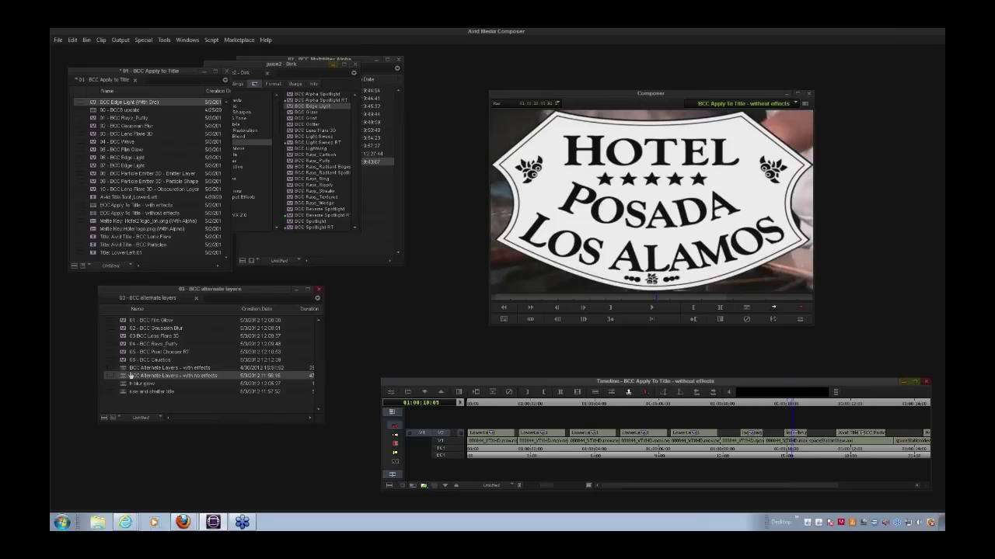
pyautogui.click(93, 166)
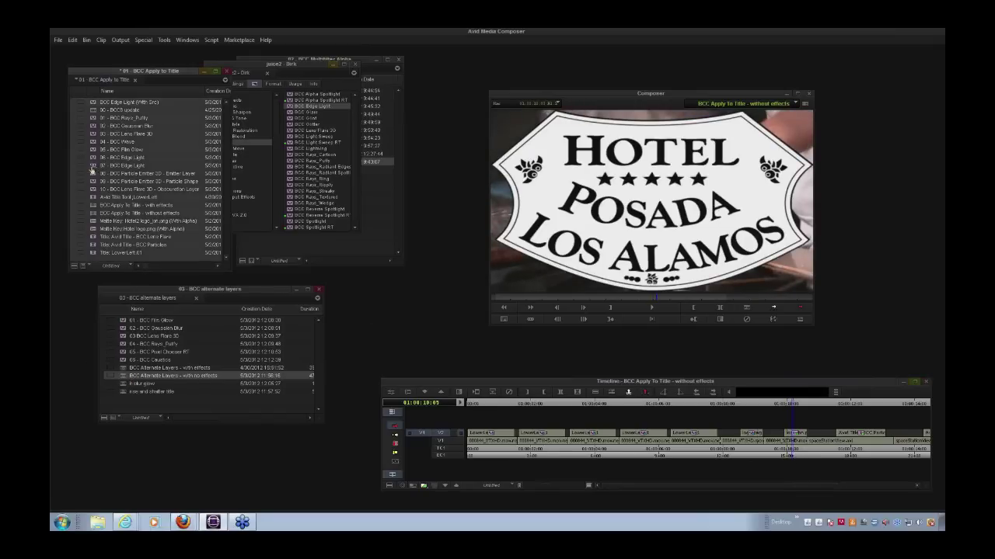
pyautogui.click(793, 433)
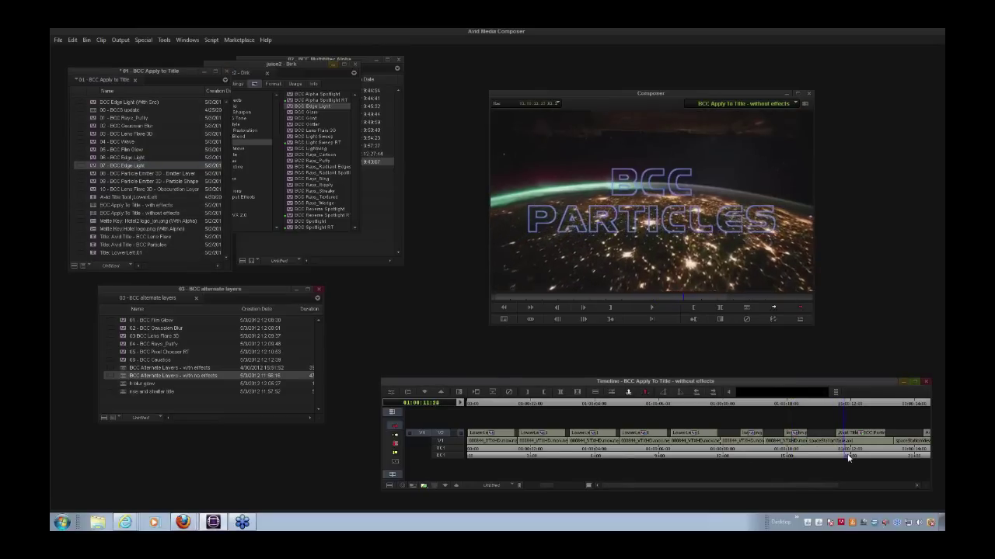
# Apply the saved 08 - BCC Particle Emitter 3D - Emitter Layer effect to the first BCC Particles title
pyautogui.moveTo(849, 457); pyautogui.dragTo(856, 457)
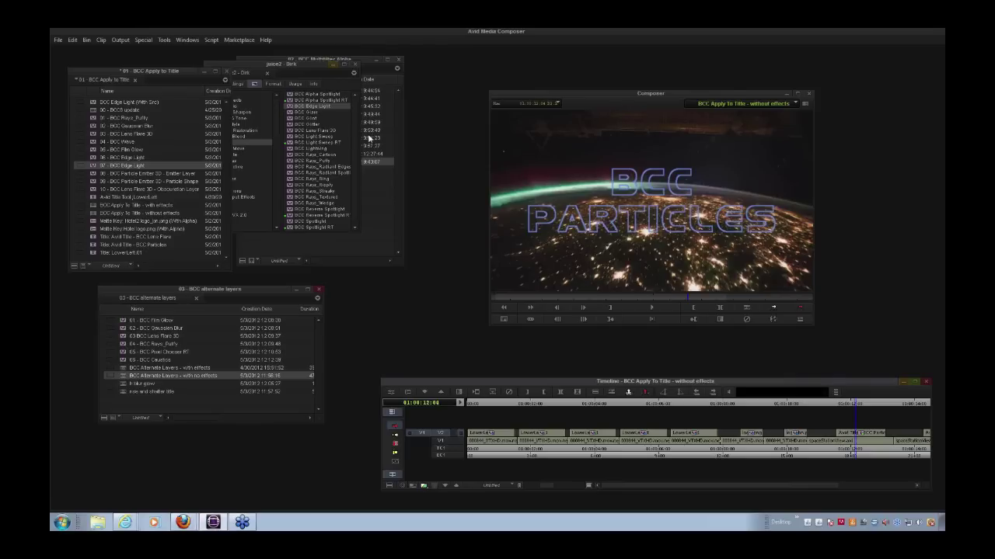
pyautogui.click(92, 175)
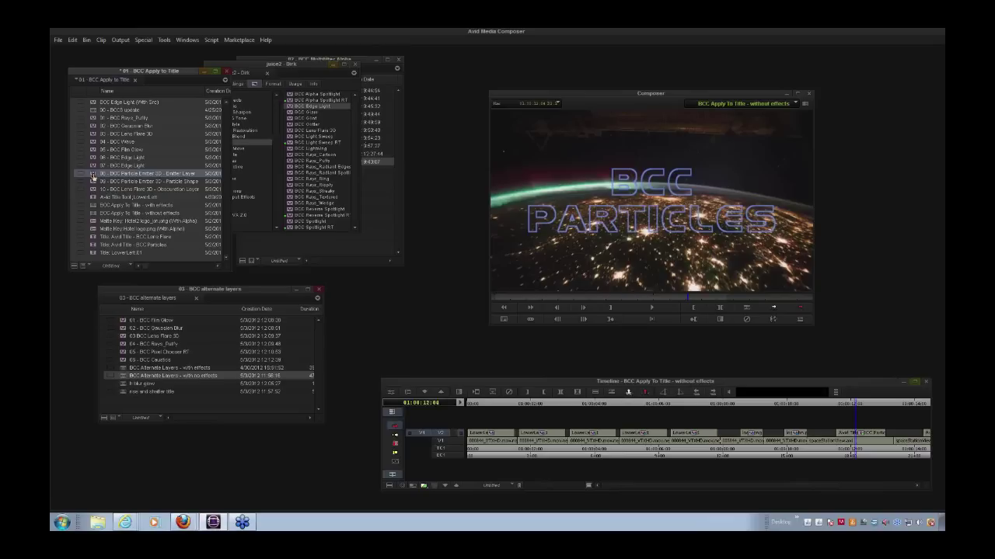
pyautogui.moveTo(94, 177); pyautogui.dragTo(856, 437)
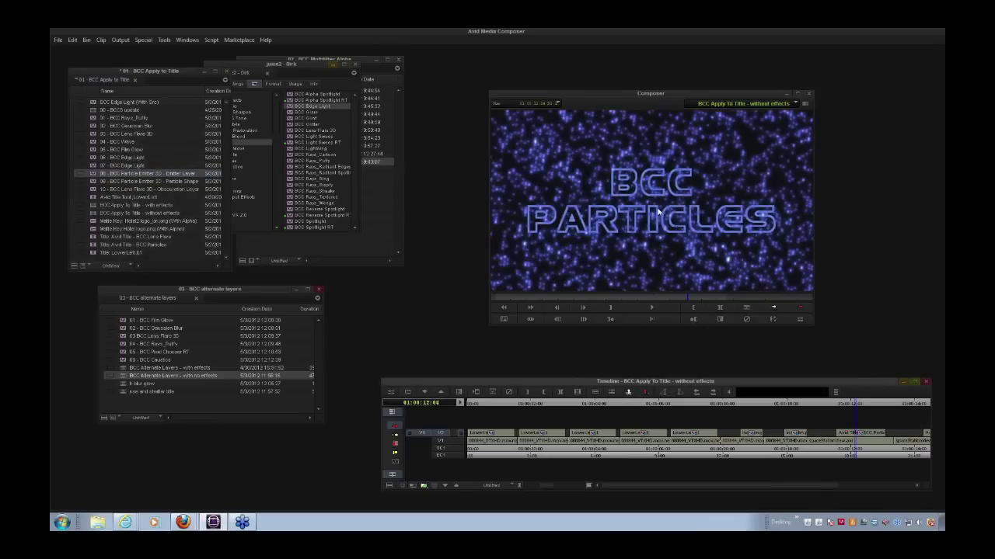
# Open the title's Particle Emitter 3D settings, move the Effect Editor clear of the monitor, and enable Apply to Title-Matte
pyautogui.click(393, 393)
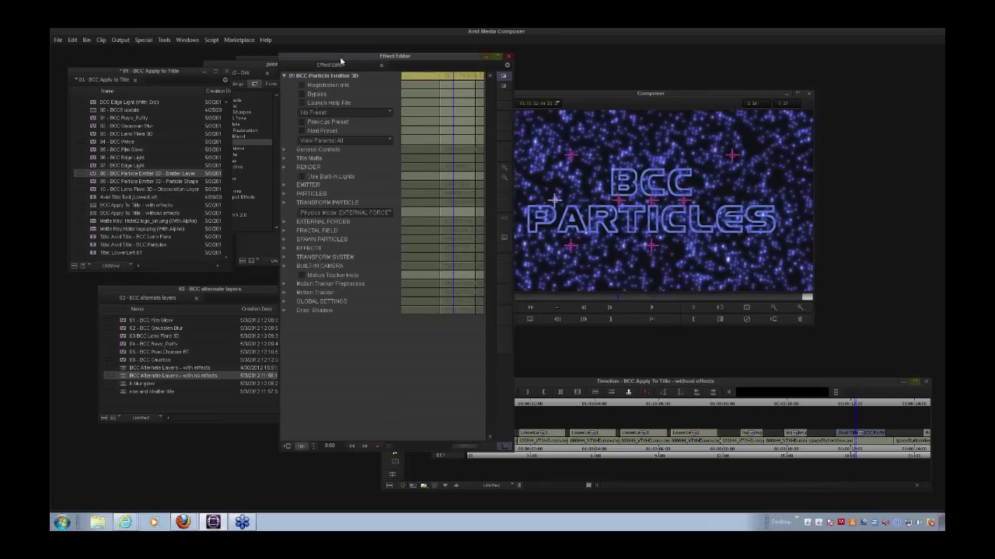
pyautogui.moveTo(340, 56); pyautogui.dragTo(297, 48)
pyautogui.click(242, 152)
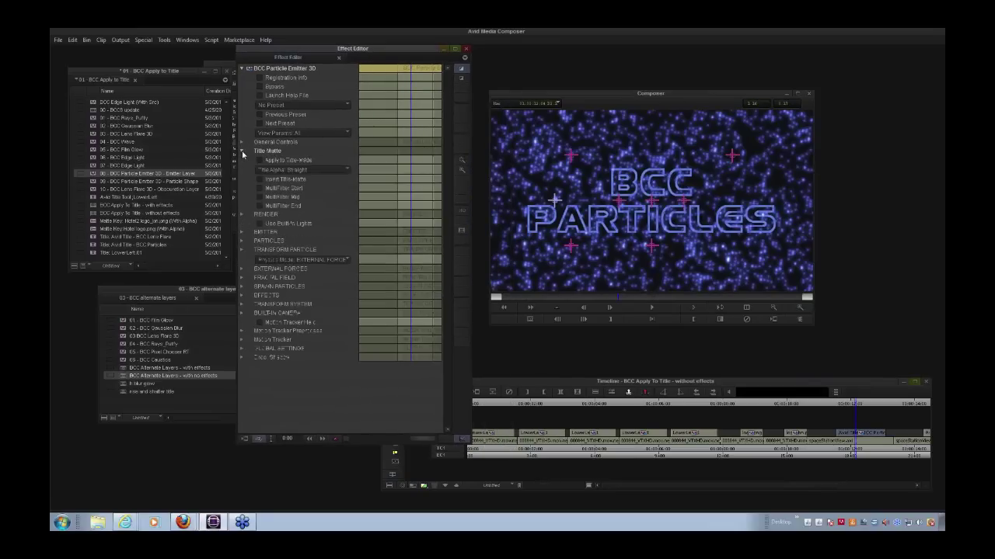
pyautogui.click(261, 161)
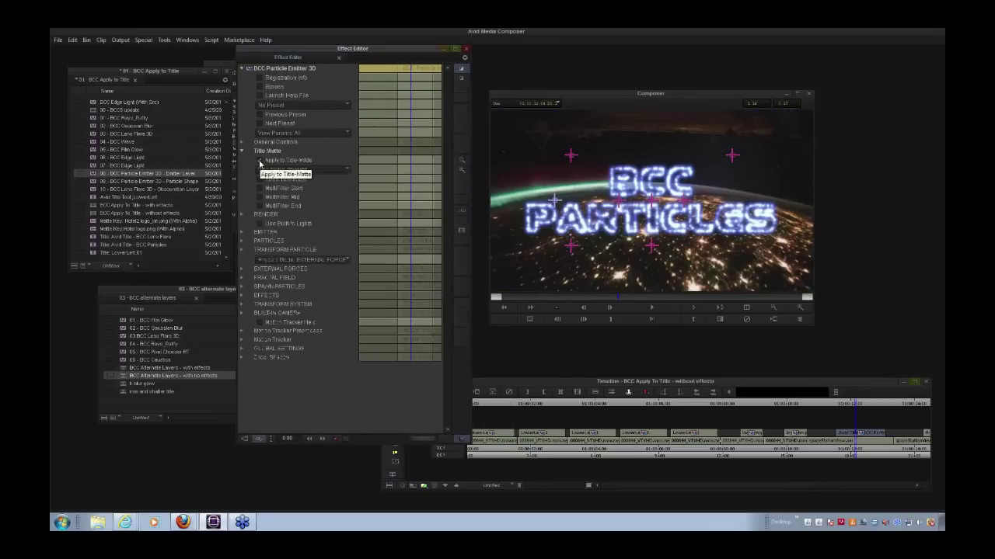
# Check the Emitter Layer choices in the EMITTER settings and set Particle Speed to about 10
pyautogui.click(241, 232)
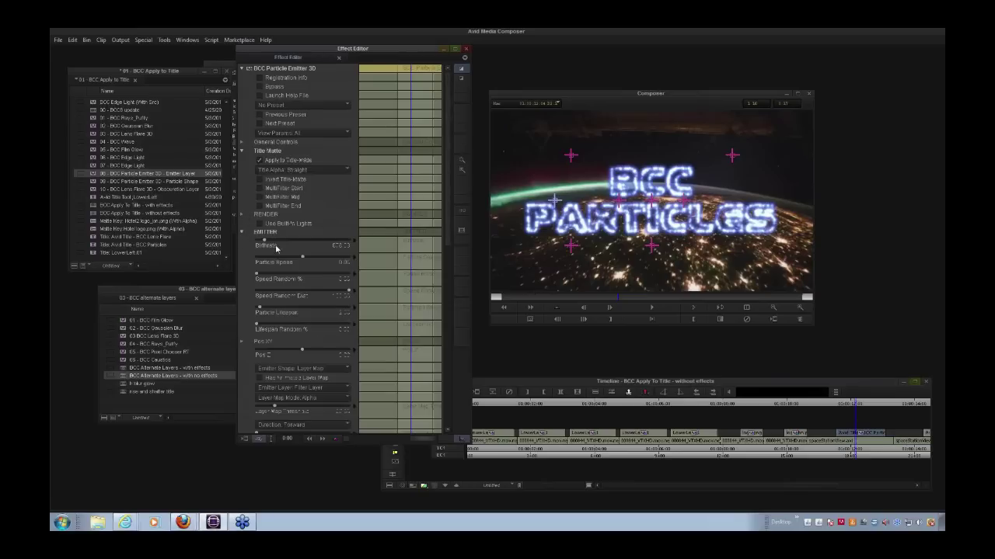
pyautogui.click(312, 388)
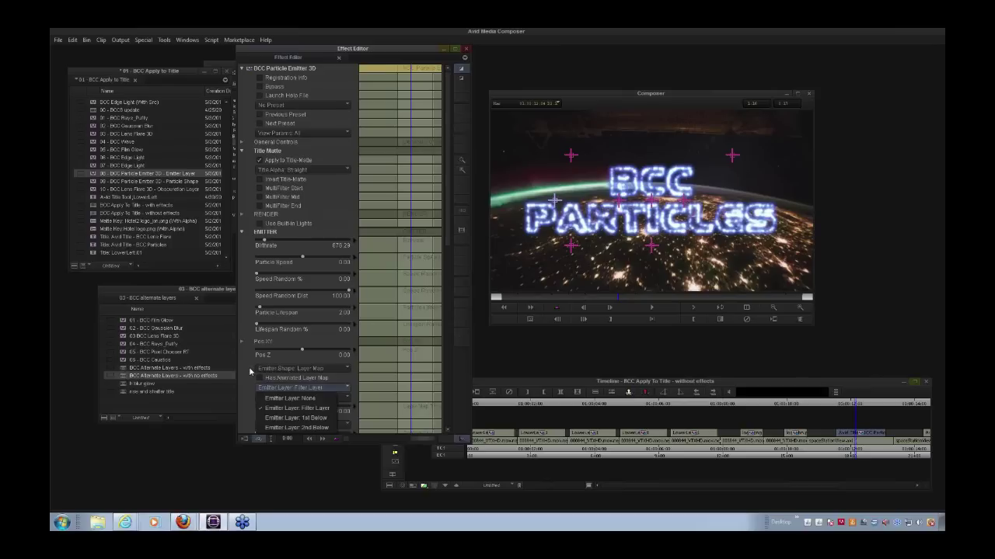
pyautogui.click(249, 372)
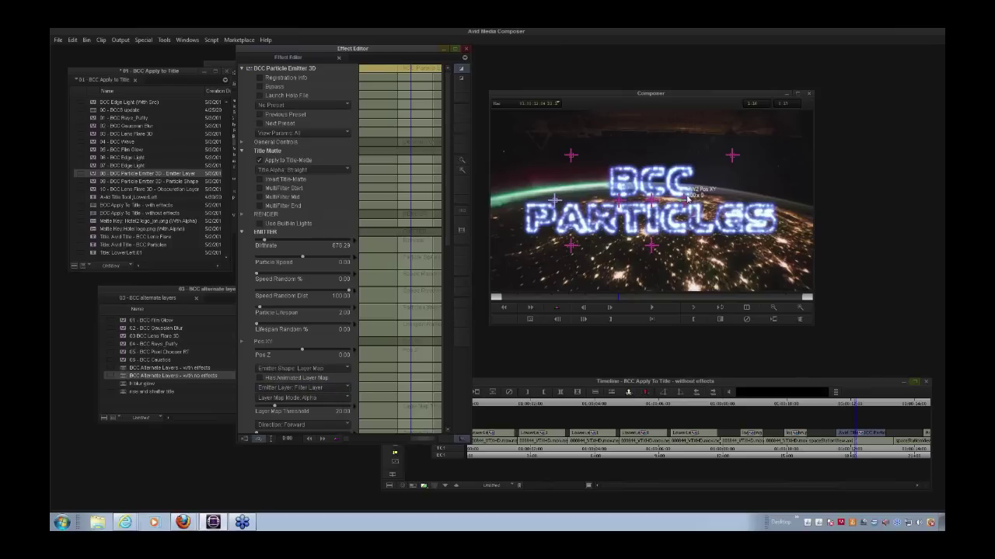
pyautogui.click(855, 459)
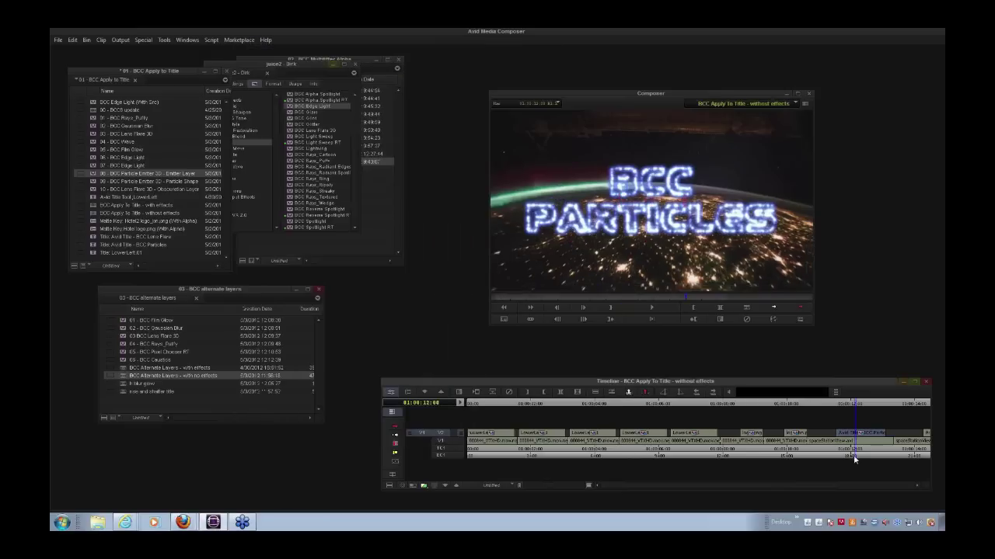
pyautogui.click(391, 392)
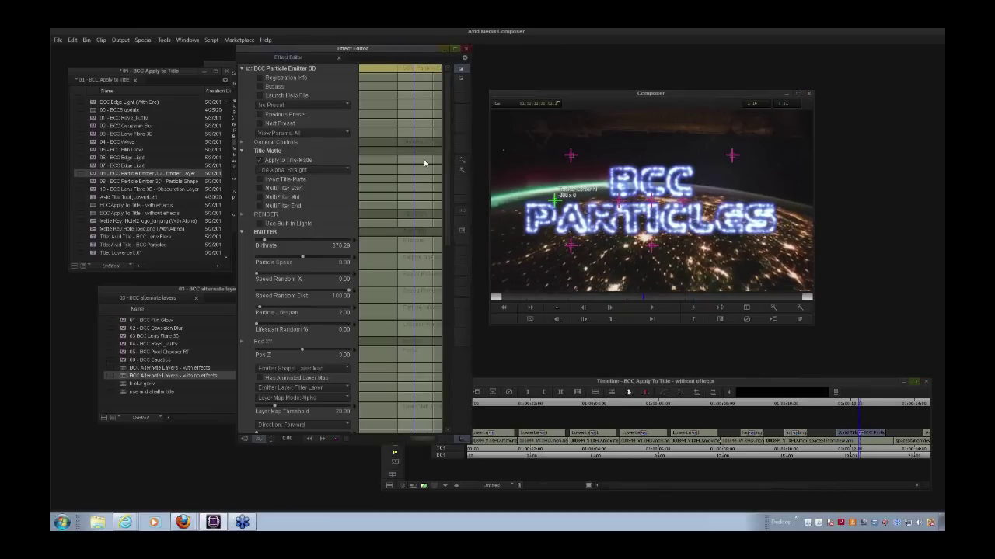
pyautogui.click(241, 232)
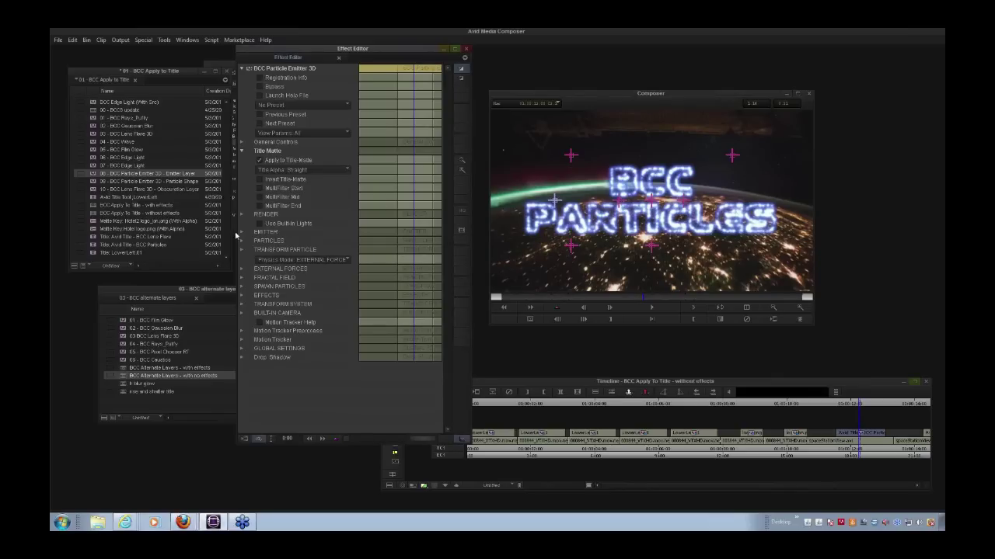
pyautogui.click(241, 232)
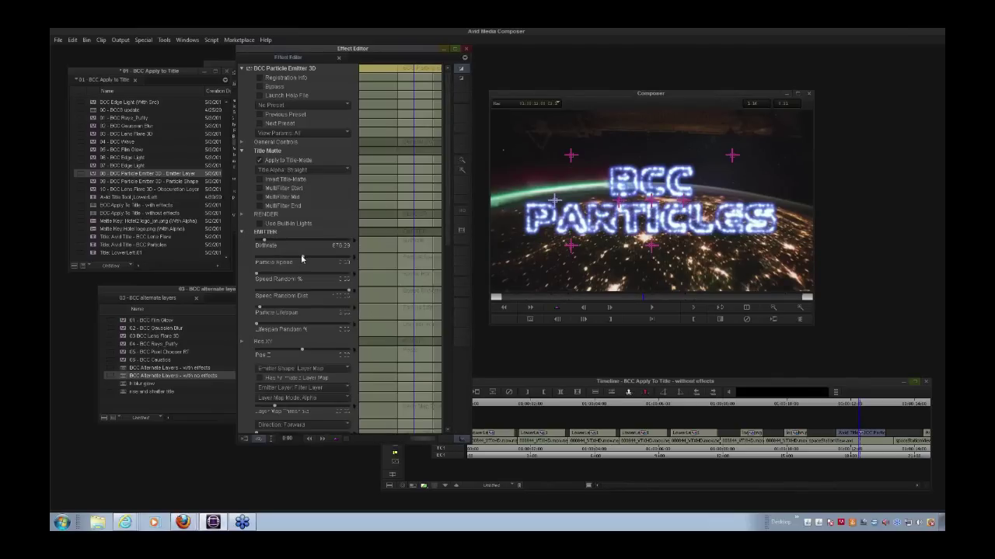
pyautogui.moveTo(305, 259); pyautogui.dragTo(307, 258)
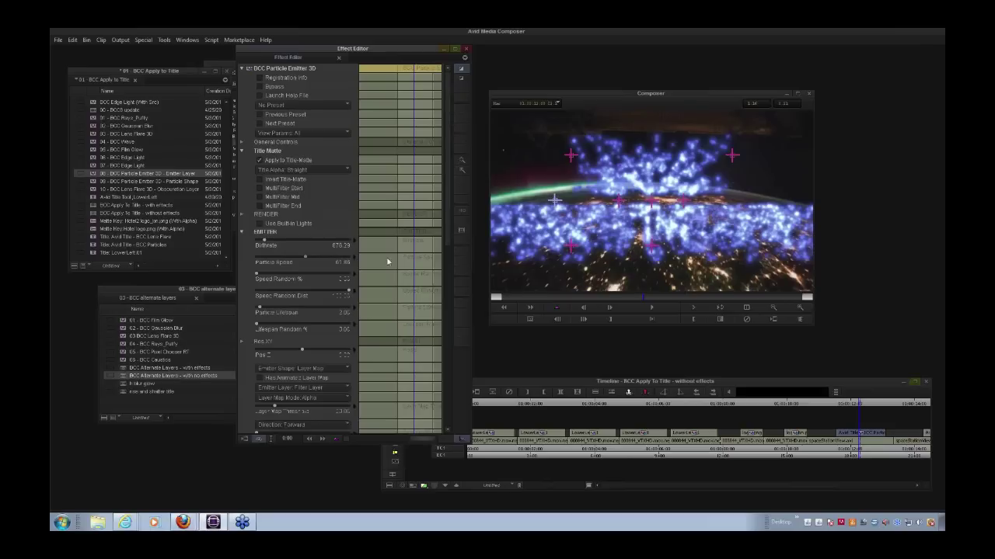
pyautogui.moveTo(305, 260); pyautogui.dragTo(305, 266)
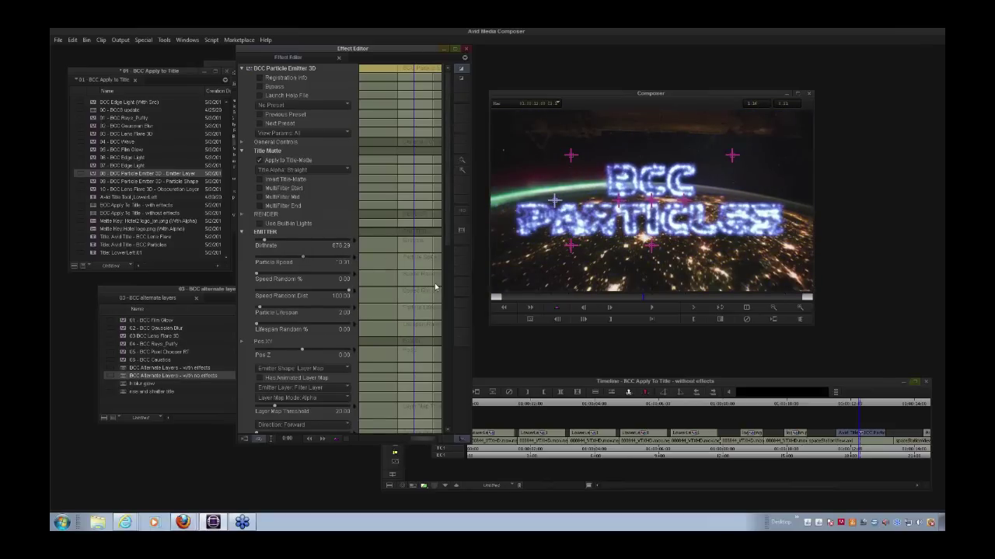
# Try a slight Gravity increase for the title's emitted particles
pyautogui.scroll(-5, 449, 245)
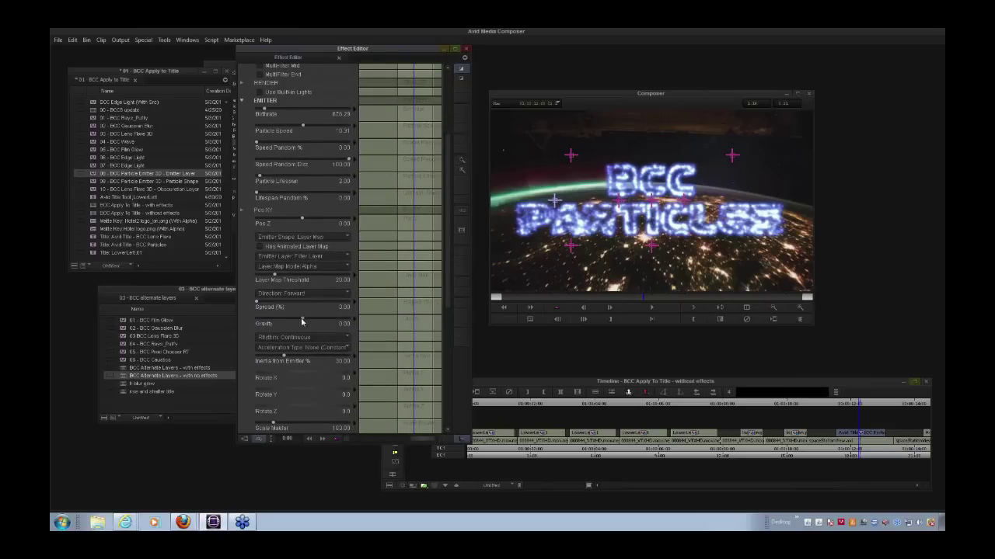
pyautogui.moveTo(302, 322); pyautogui.dragTo(304, 320)
pyautogui.moveTo(449, 294); pyautogui.dragTo(459, 210)
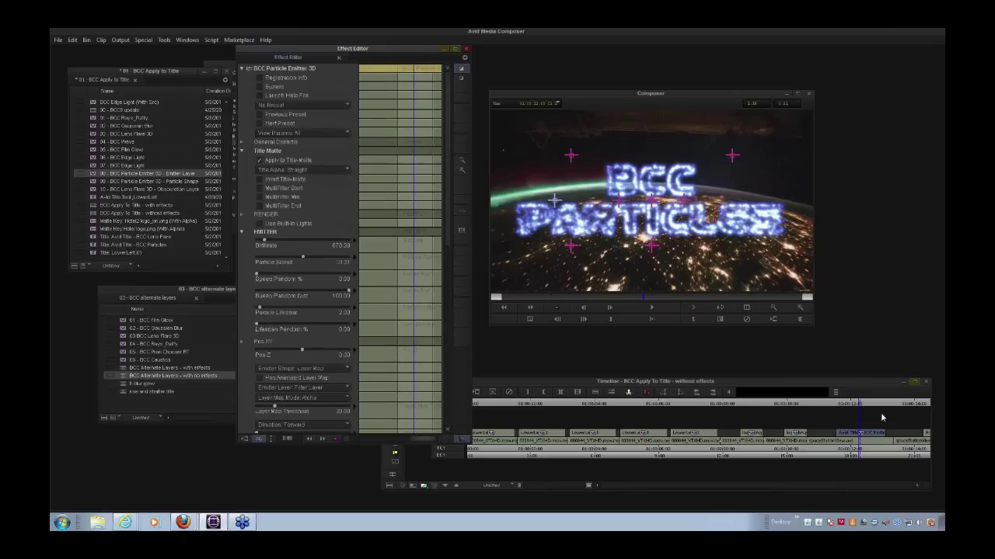
# Apply the saved 09 - BCC Particle Emitter 3D - Particle Shape effect to the second BCC Particles title and preview its frames
pyautogui.moveTo(547, 486); pyautogui.dragTo(535, 486)
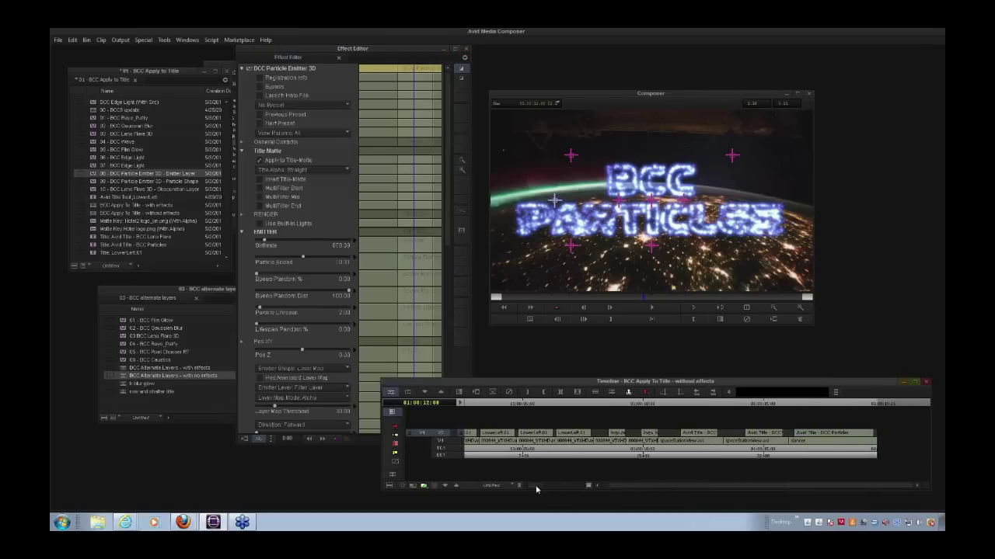
pyautogui.click(753, 456)
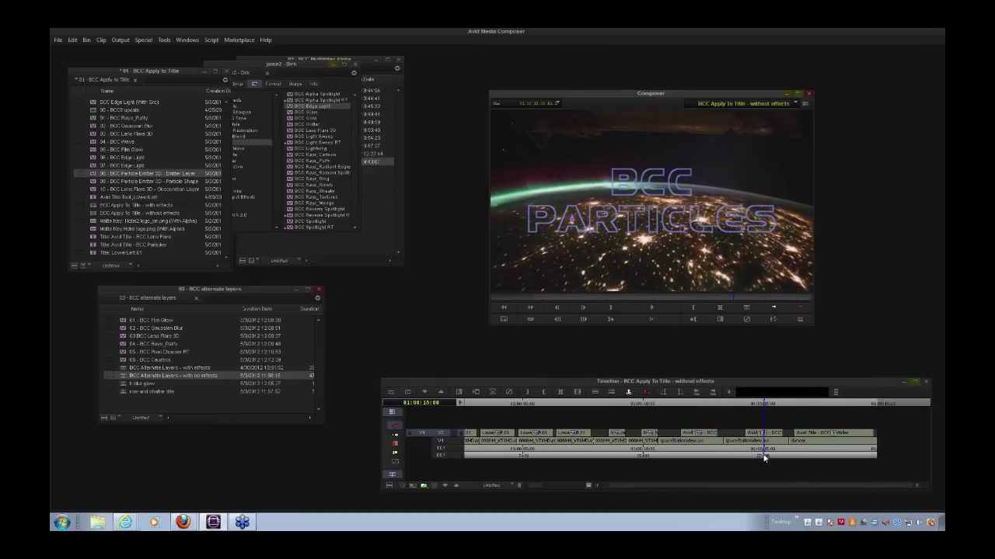
pyautogui.moveTo(94, 181); pyautogui.dragTo(764, 436)
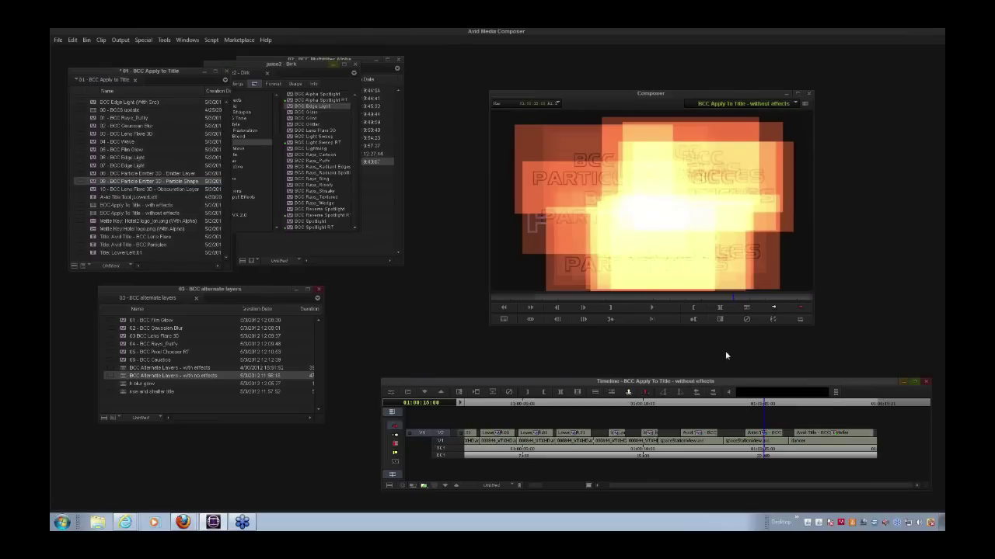
pyautogui.moveTo(649, 298)
pyautogui.mouseDown()
pyautogui.moveTo(583, 297)
pyautogui.moveTo(765, 300)
pyautogui.moveTo(731, 299)
pyautogui.mouseUp()
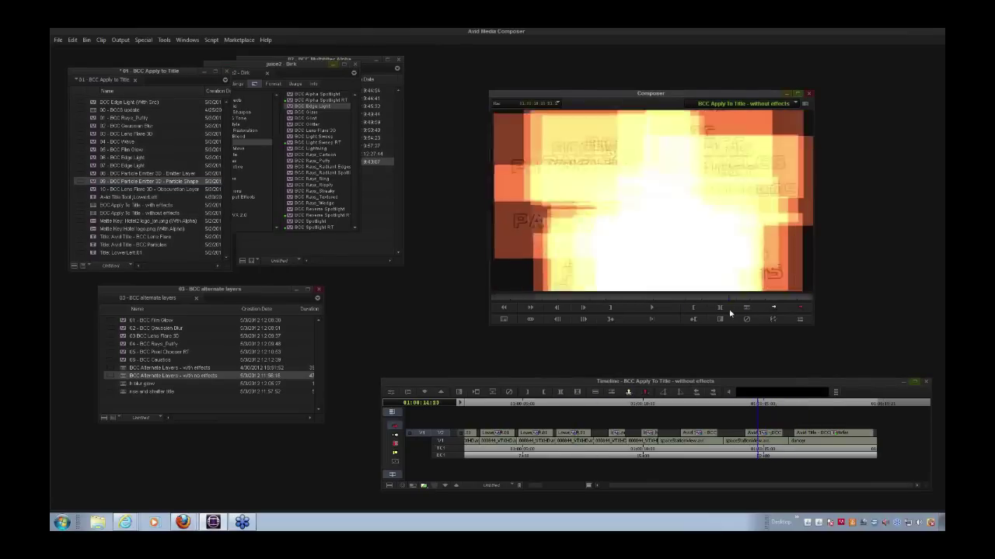
# Enable Apply to Title-Matte in the second title's Particle Emitter 3D settings and preview a frame further into the clip
pyautogui.click(407, 392)
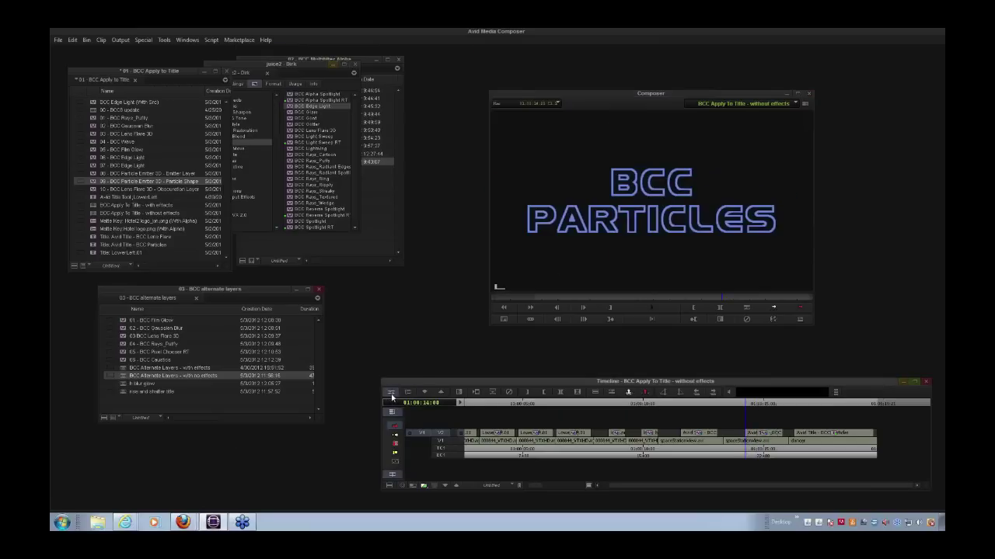
pyautogui.moveTo(621, 300)
pyautogui.mouseDown()
pyautogui.moveTo(681, 300)
pyautogui.moveTo(566, 303)
pyautogui.moveTo(753, 305)
pyautogui.moveTo(618, 303)
pyautogui.mouseUp()
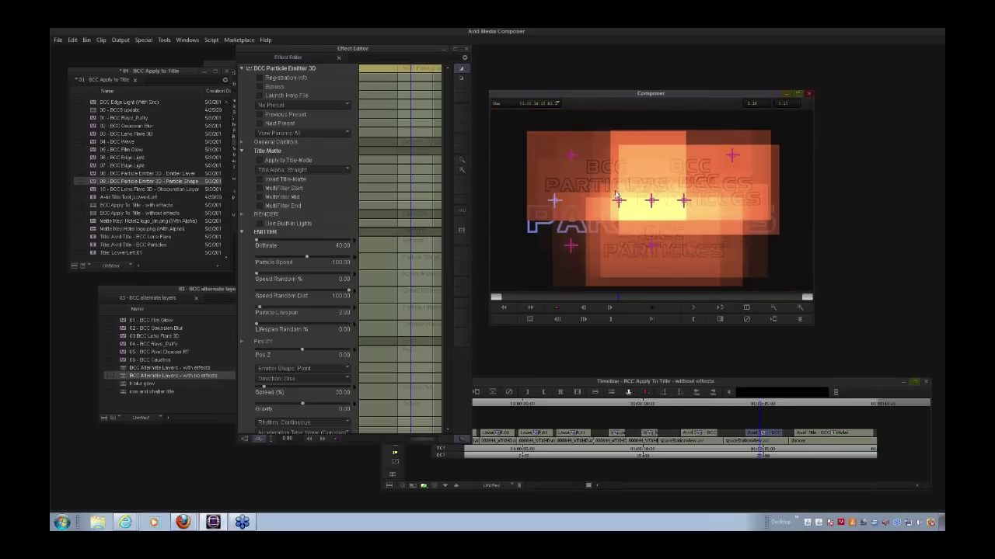
pyautogui.click(260, 160)
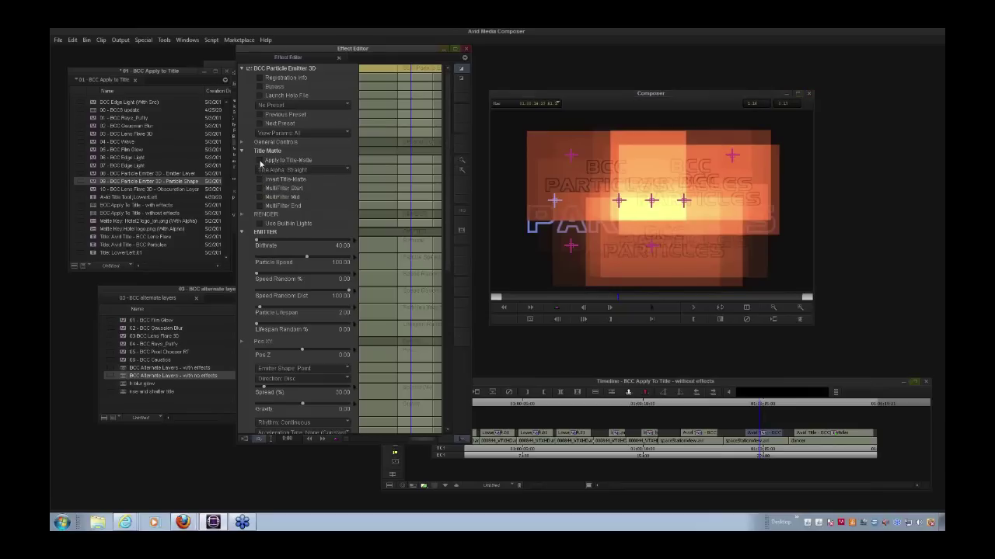
pyautogui.click(752, 298)
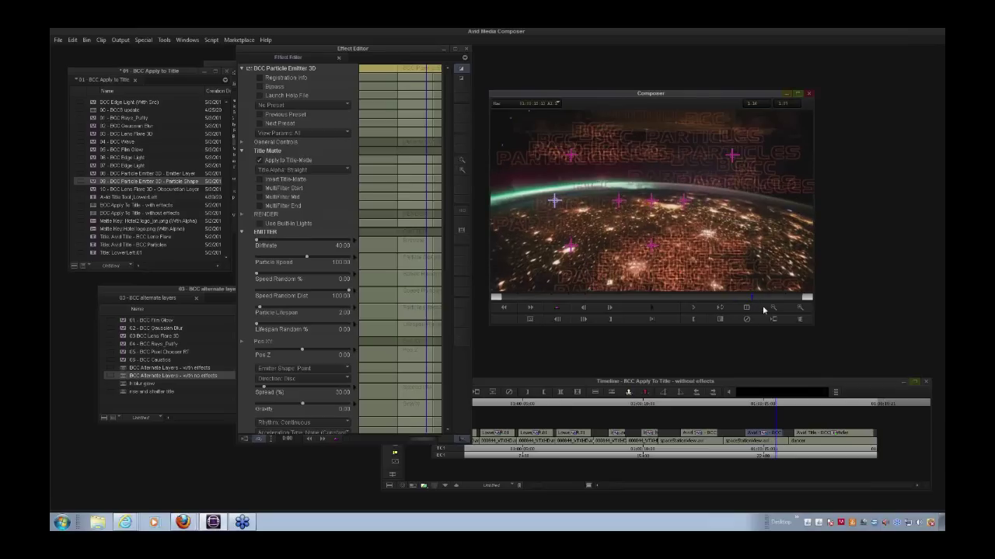
# Preview further frames of the second BCC Particles title and move the Composer window slightly higher
pyautogui.click(760, 298)
pyautogui.click(768, 297)
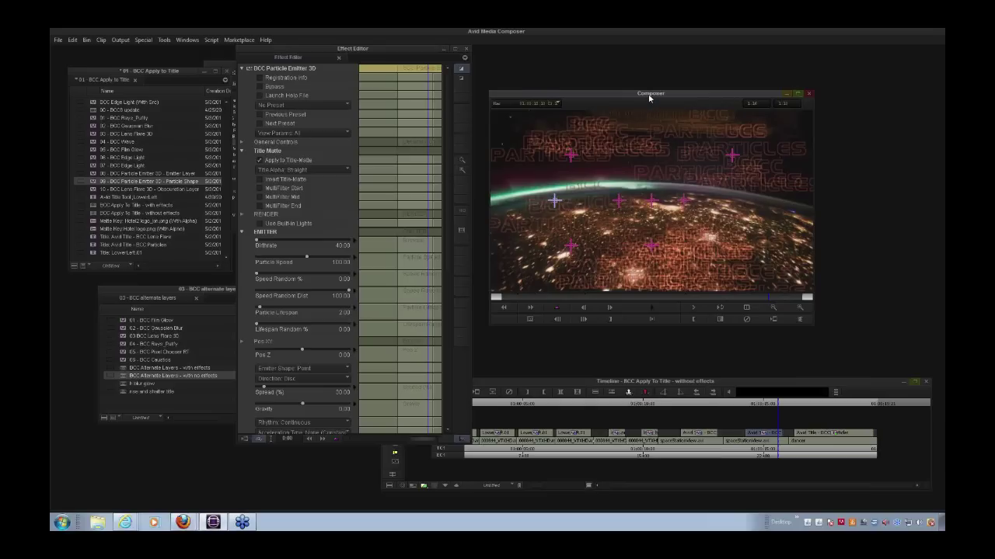
pyautogui.moveTo(650, 95); pyautogui.dragTo(655, 78)
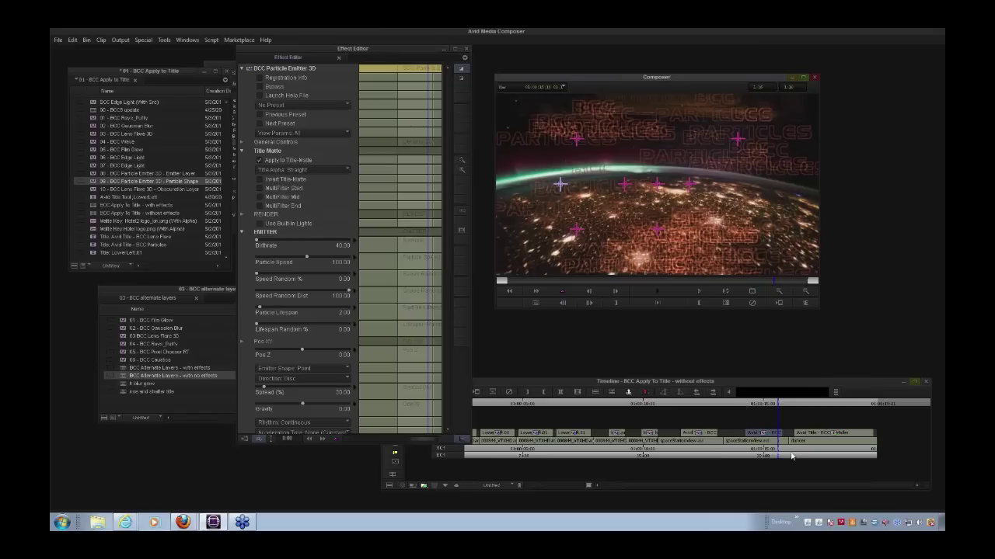
# Apply the saved 10 - BCC Lens Flare 3D - Obscuration Layer effect to the BCC Lens Flare 3D title and open its effect settings
pyautogui.moveTo(798, 457); pyautogui.dragTo(821, 457)
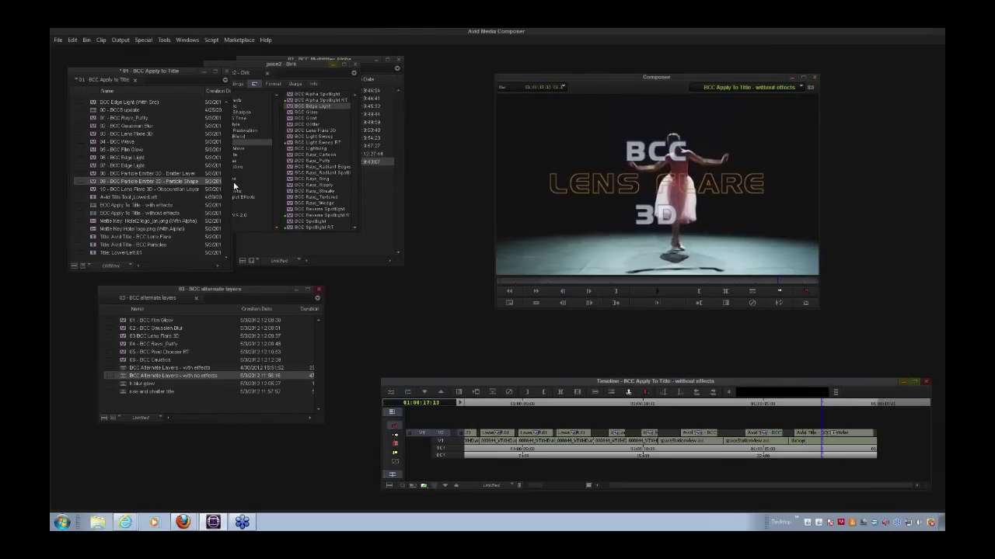
pyautogui.click(91, 191)
pyautogui.moveTo(91, 191); pyautogui.dragTo(820, 440)
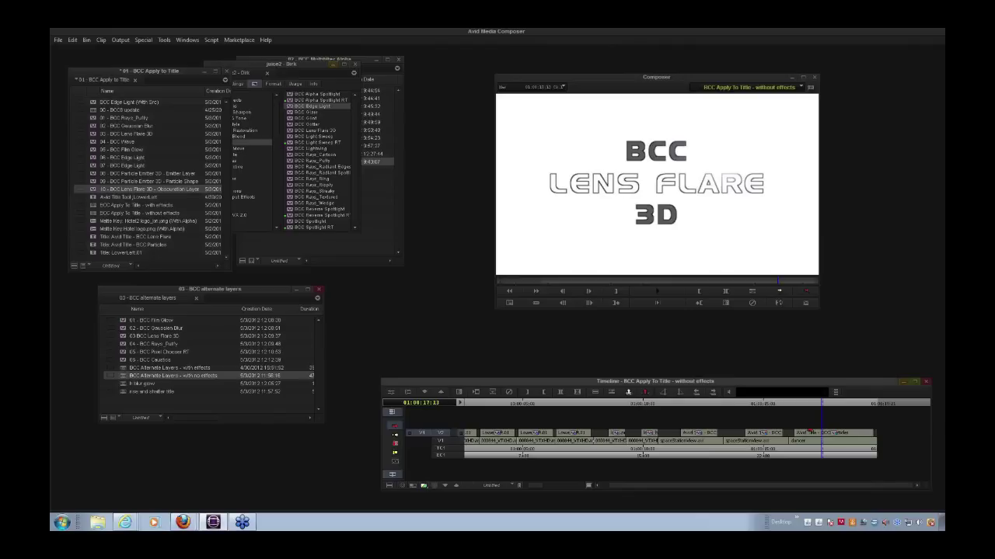
pyautogui.click(392, 392)
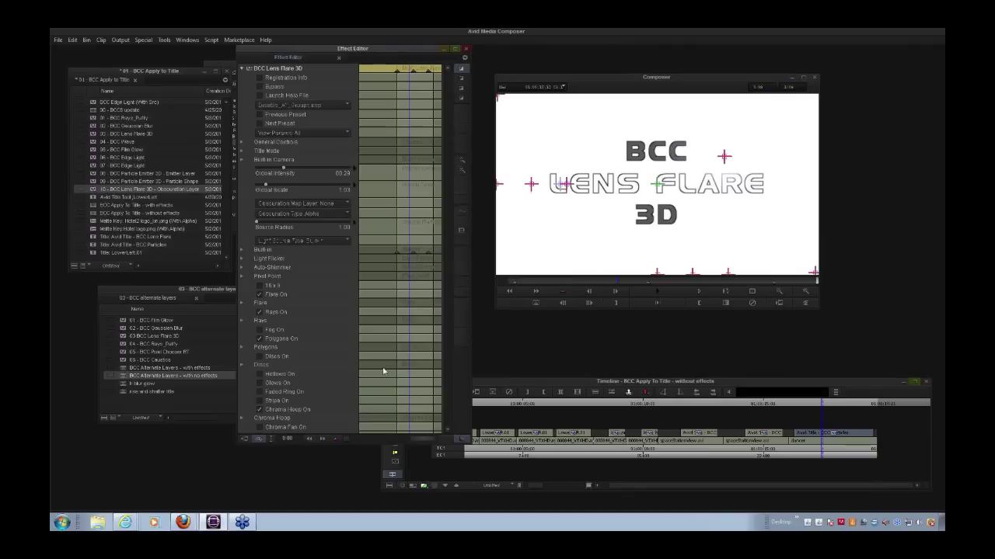
# Enable Apply to Title-Matte in the lens flare's Title Matte settings and play the title clip
pyautogui.click(242, 151)
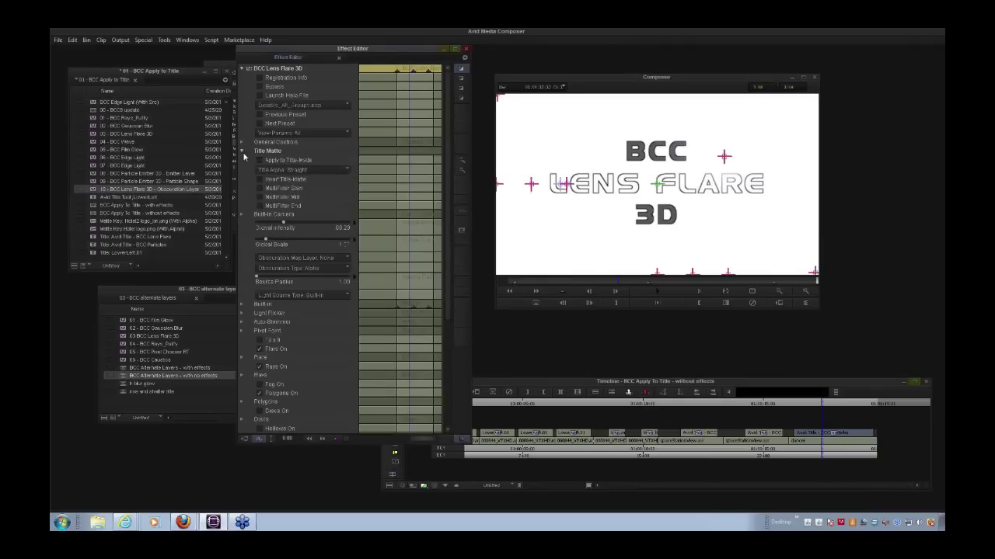
pyautogui.click(260, 160)
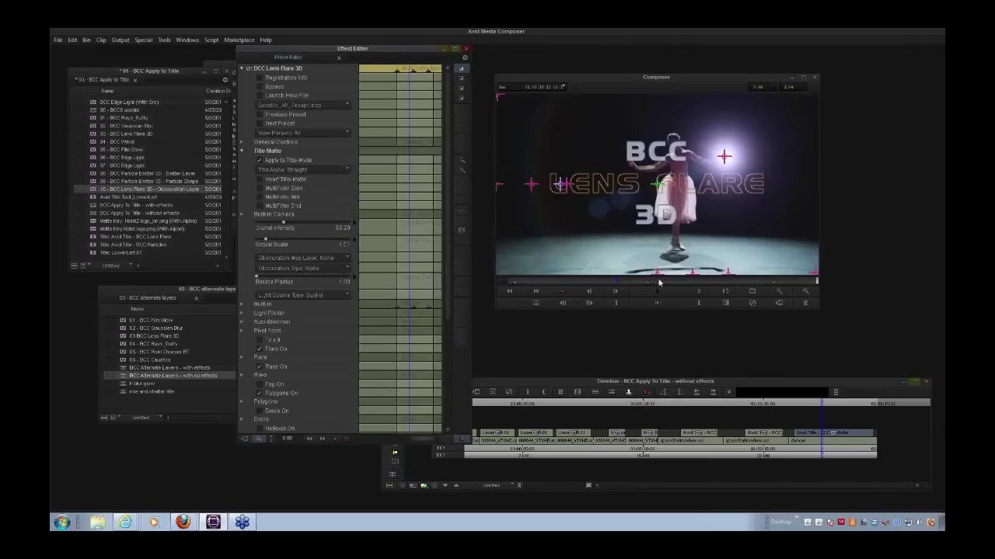
pyautogui.click(734, 294)
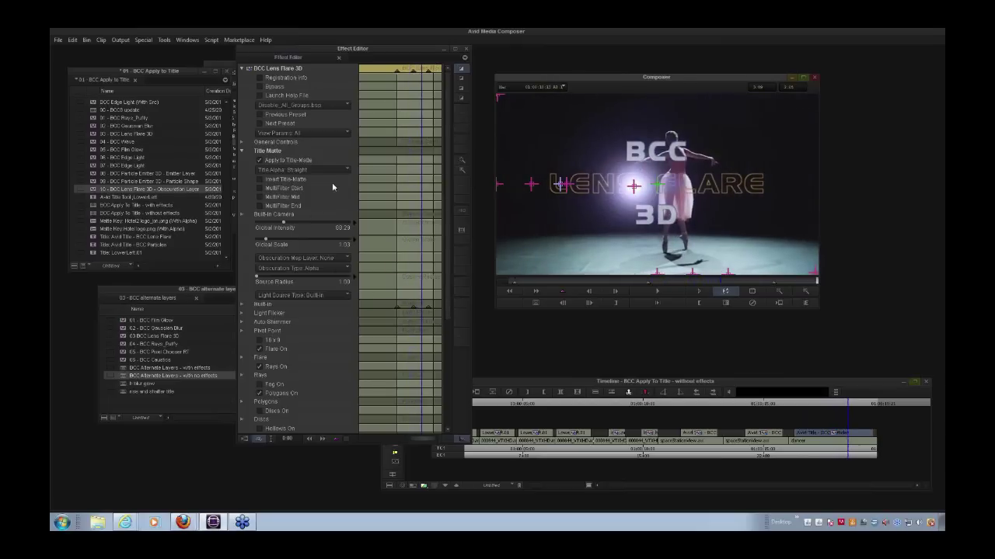
# Set the lens flare's Obscuration Map Layer to Filter Layer, play the result and close the Effect Editor
pyautogui.click(317, 259)
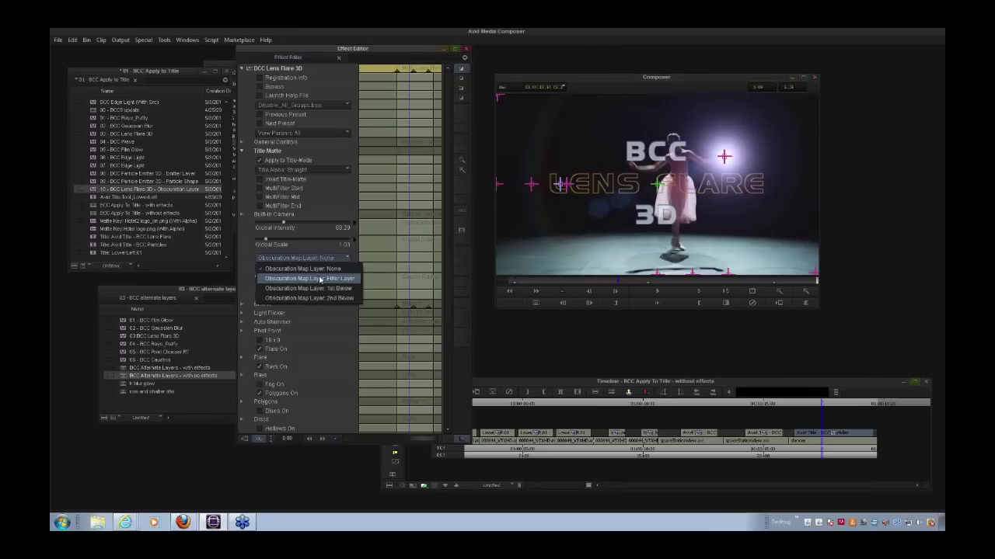
pyautogui.click(320, 279)
pyautogui.click(725, 292)
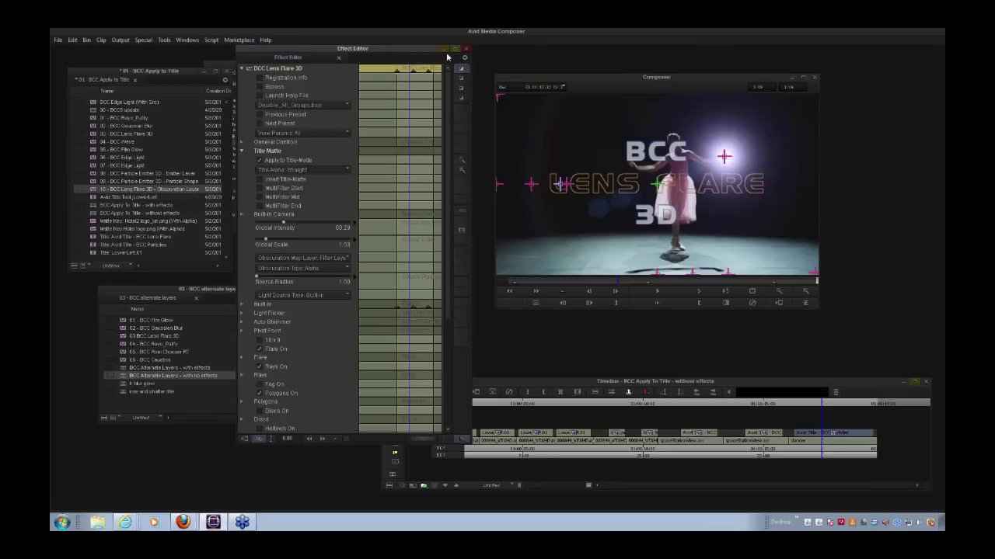
pyautogui.click(467, 49)
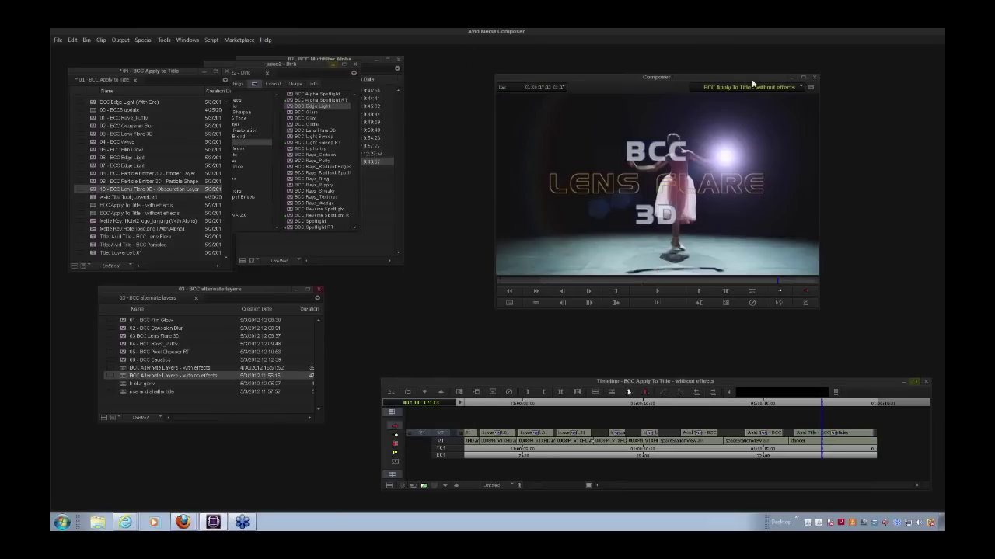
# Load the BCC Multifilter - without effects sequence, make the timeline window taller and park on the Boris Continuum title
pyautogui.click(752, 88)
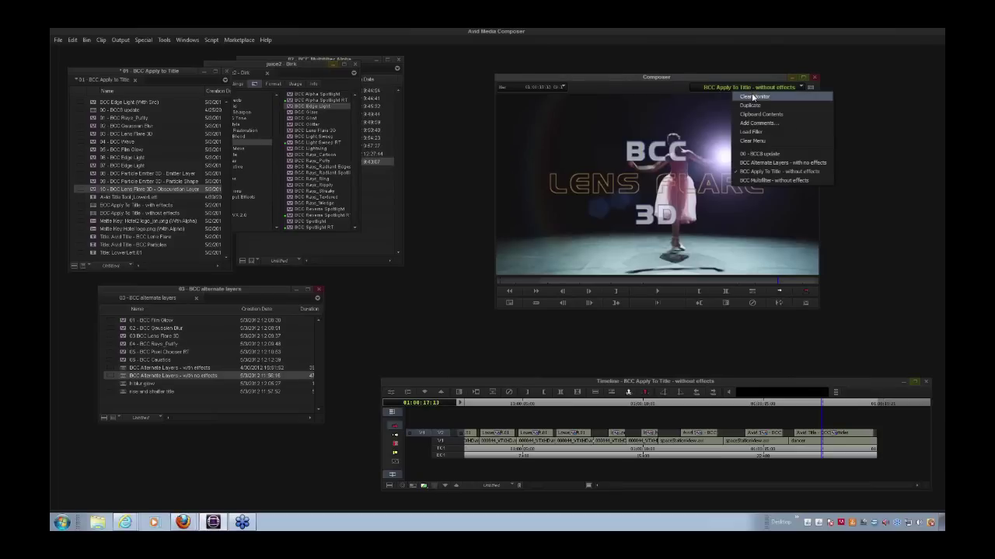
pyautogui.click(188, 298)
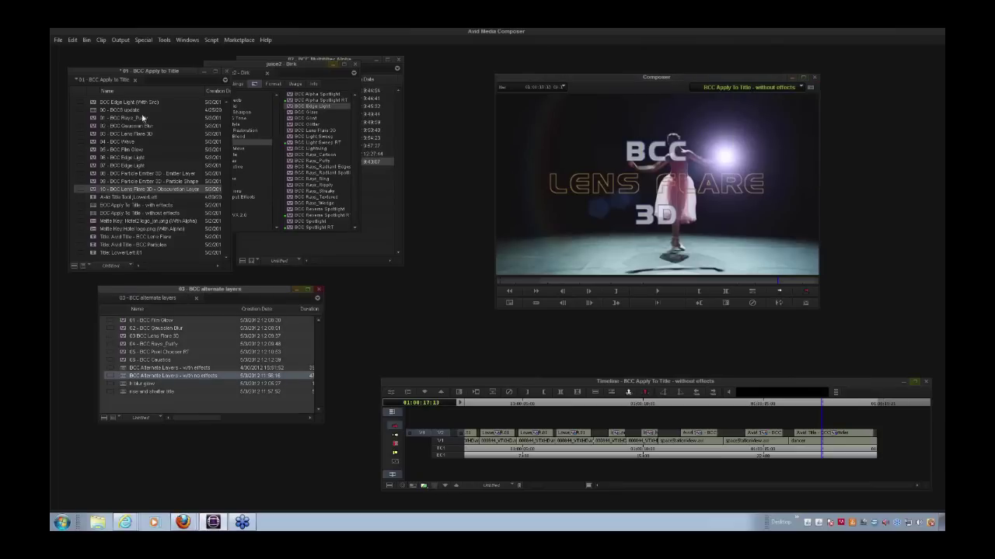
pyautogui.click(307, 62)
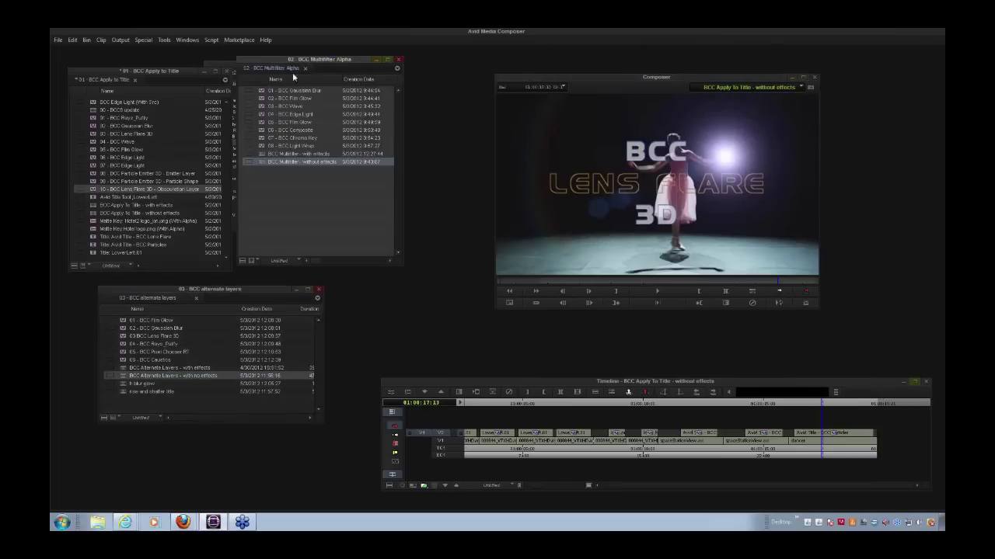
pyautogui.doubleClick(265, 162)
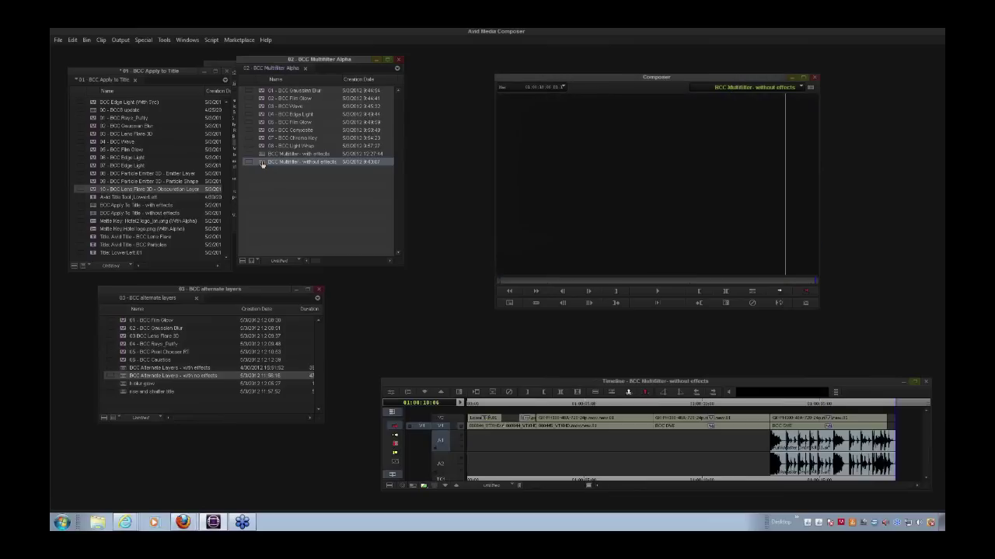
pyautogui.click(482, 480)
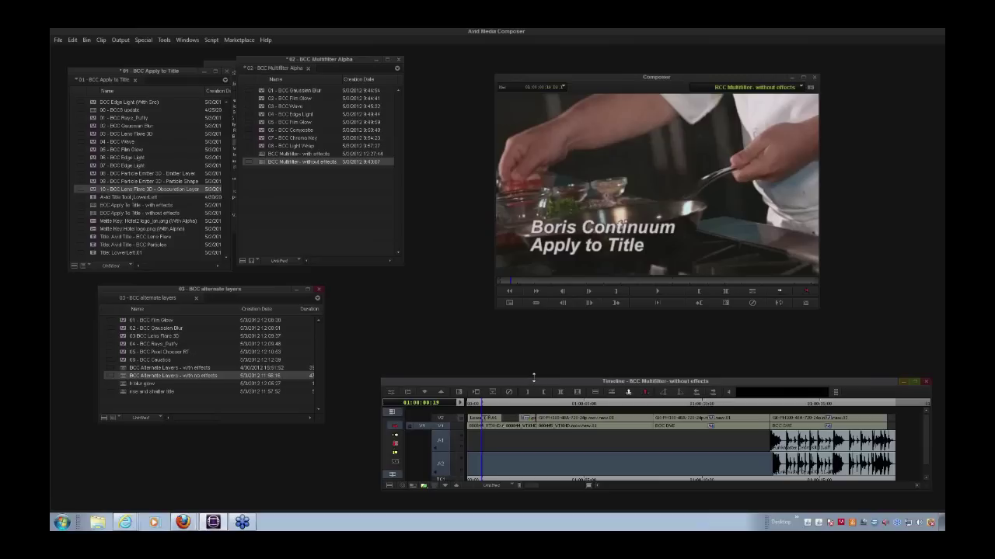
pyautogui.moveTo(533, 379); pyautogui.dragTo(533, 345)
pyautogui.moveTo(478, 462); pyautogui.dragTo(486, 461)
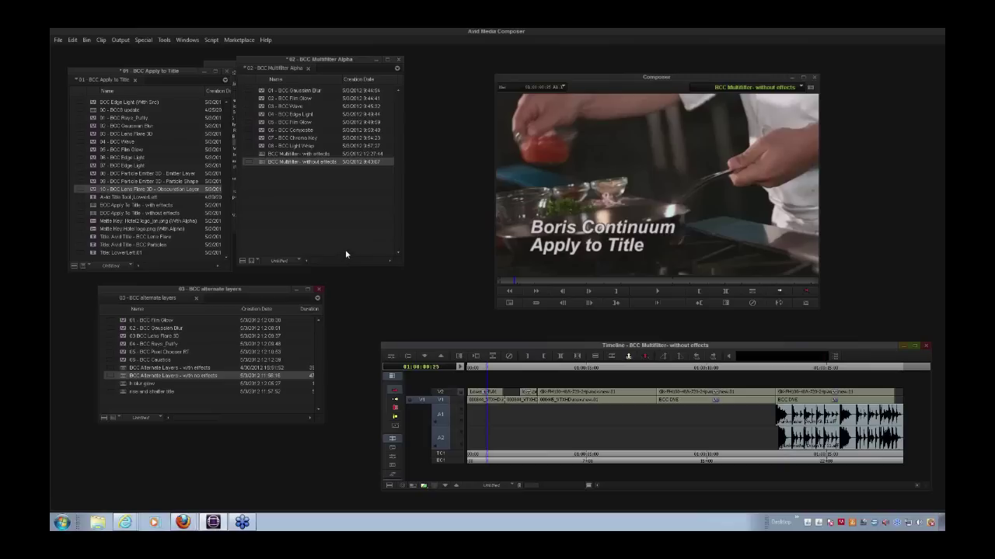
# Apply the saved 04 - BCC Wave effect to the Boris Continuum title, open its settings and play the clip
pyautogui.click(93, 150)
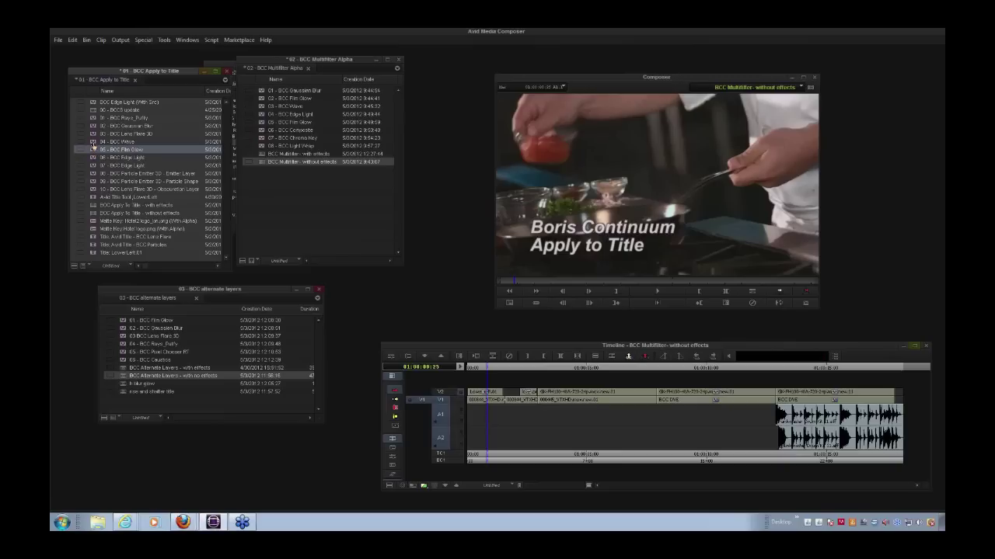
pyautogui.click(93, 143)
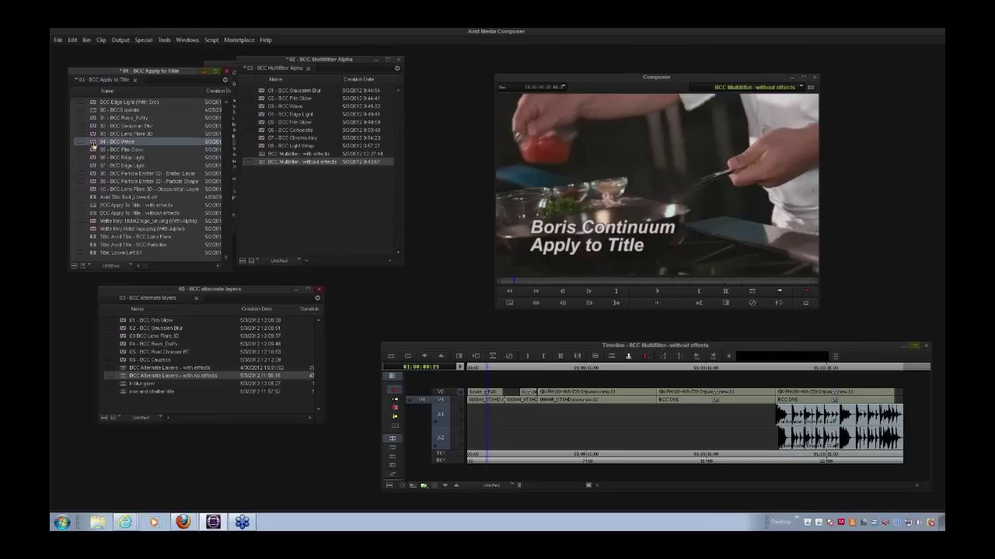
pyautogui.moveTo(92, 146); pyautogui.dragTo(492, 398)
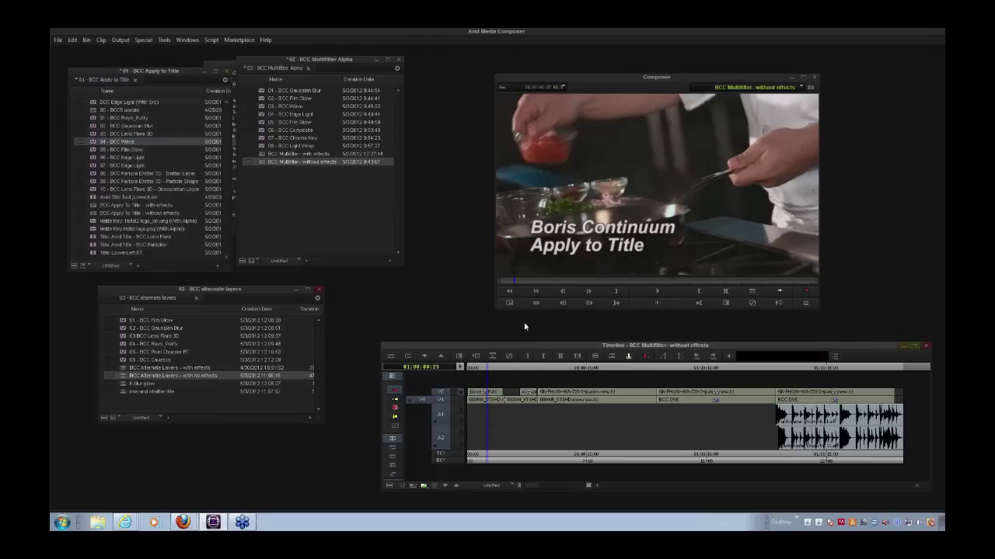
pyautogui.click(394, 358)
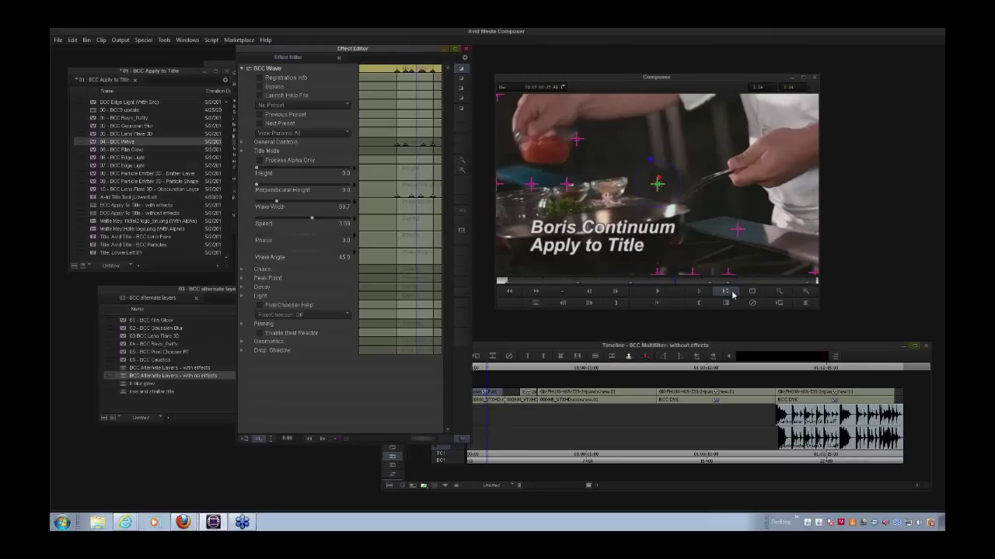
pyautogui.click(732, 294)
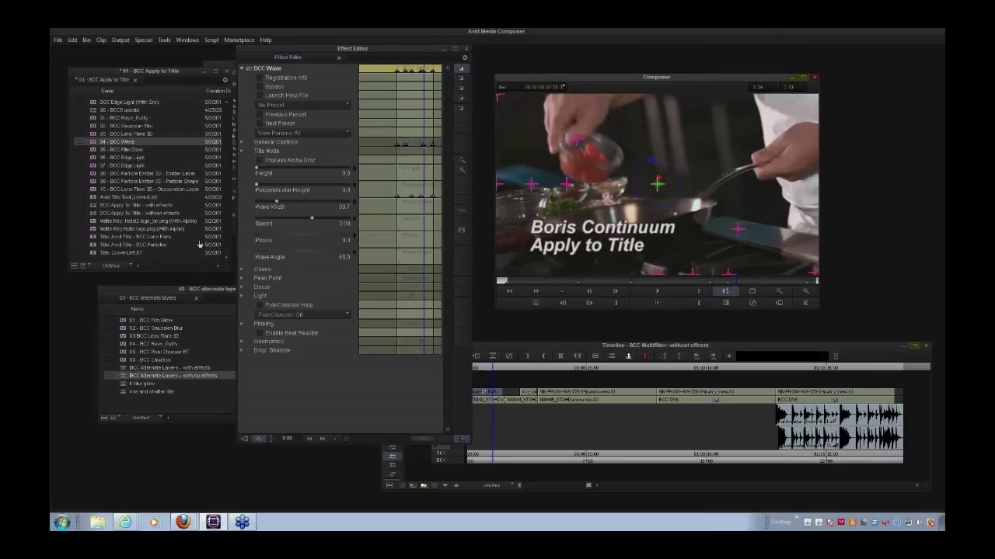
# Enable Apply to Title-Matte in the BCC Wave effect's Title Matte settings and play the title clip
pyautogui.click(242, 152)
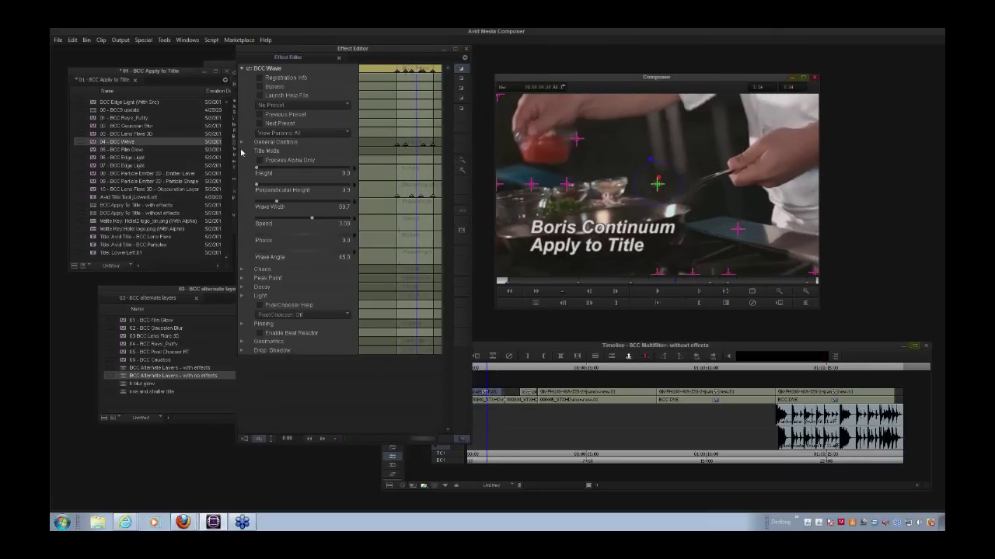
pyautogui.click(242, 150)
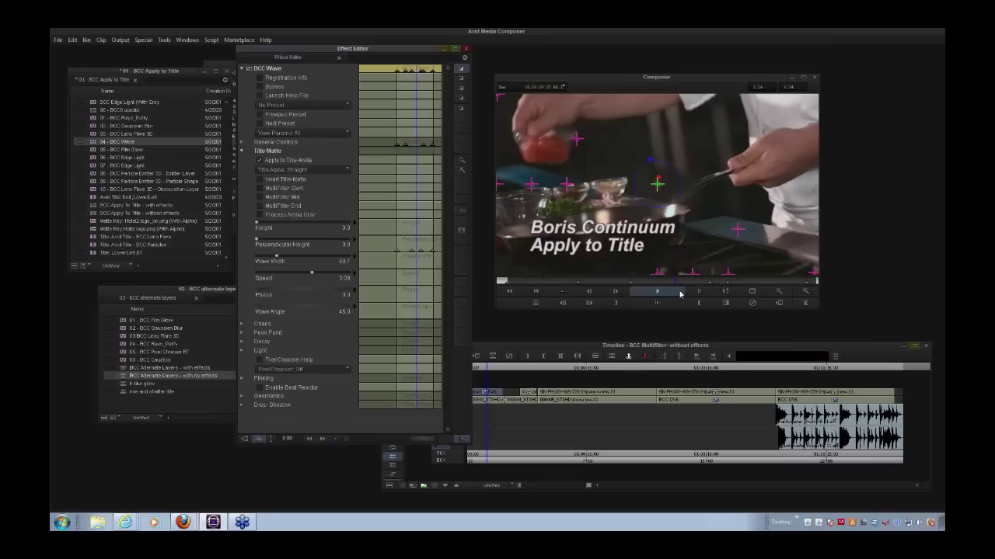
pyautogui.click(723, 292)
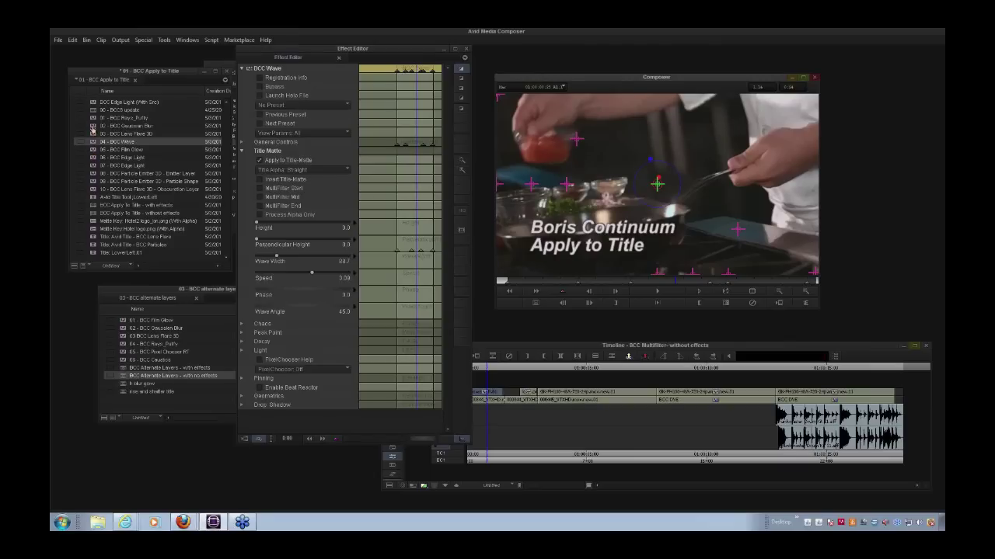
# Stack the saved 02 - BCC Gaussian Blur effect on top of BCC Wave, expand its Title Matte settings and play the clip
pyautogui.click(93, 126)
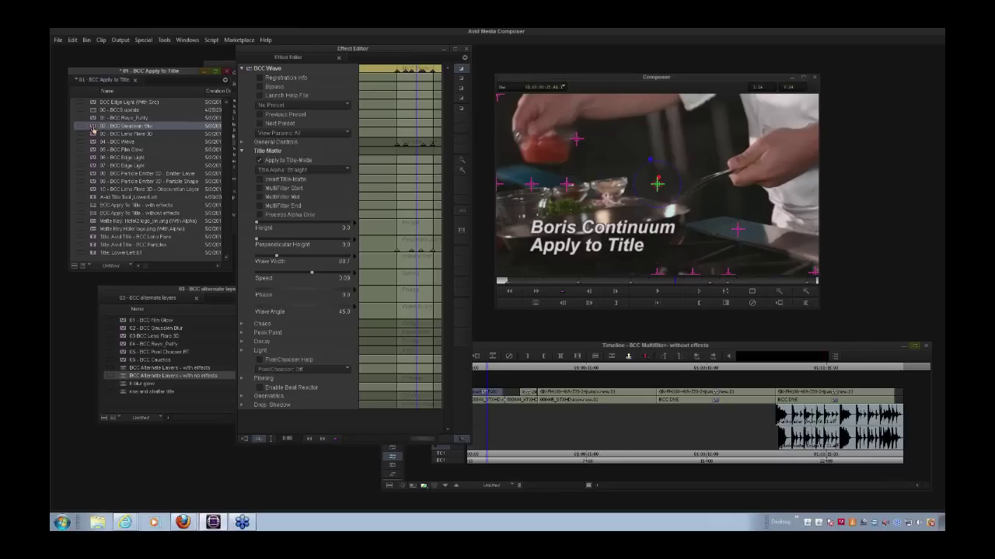
pyautogui.moveTo(92, 130); pyautogui.dragTo(493, 397)
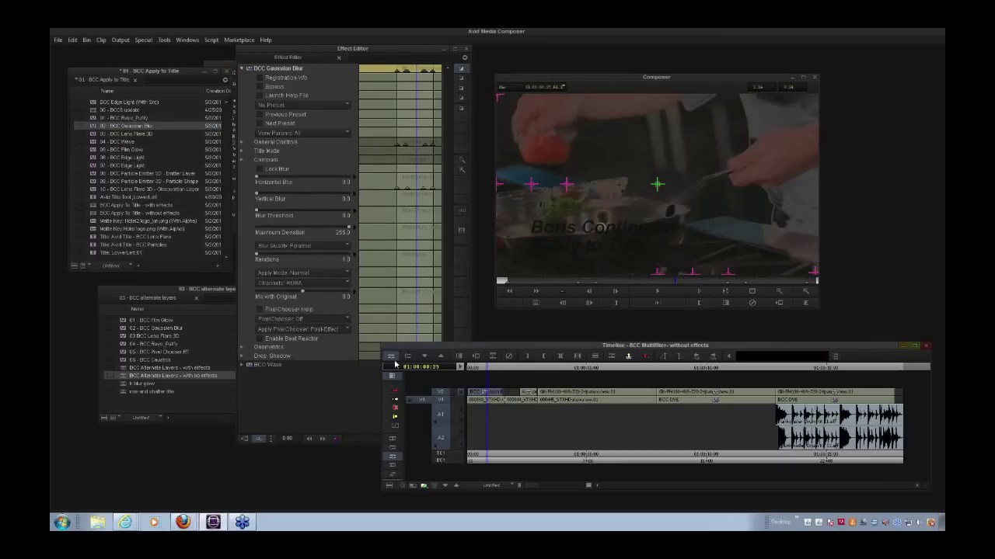
pyautogui.click(240, 152)
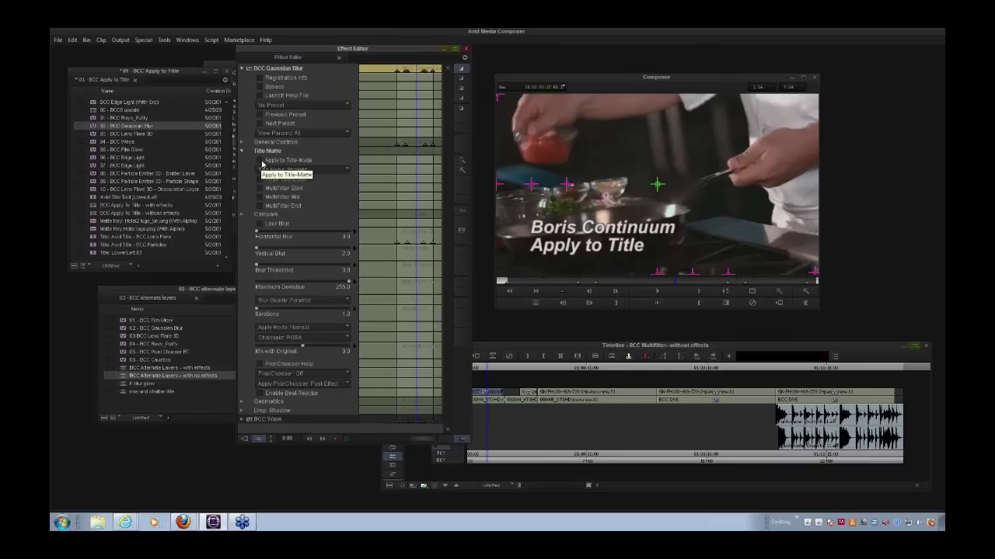
pyautogui.click(728, 293)
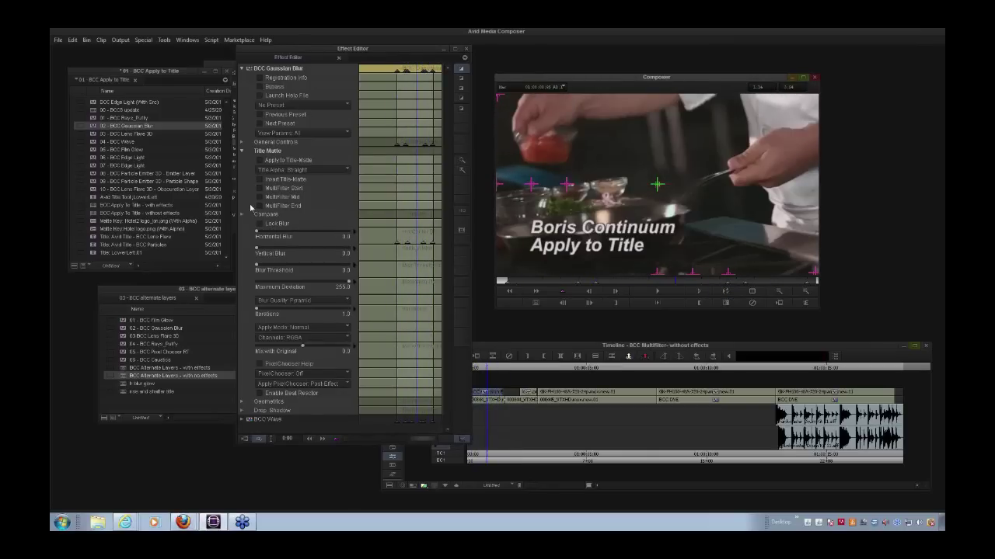
# Enable MultiFilter Start in BCC Wave and MultiFilter End in BCC Gaussian Blur, and play the combined effects
pyautogui.click(242, 68)
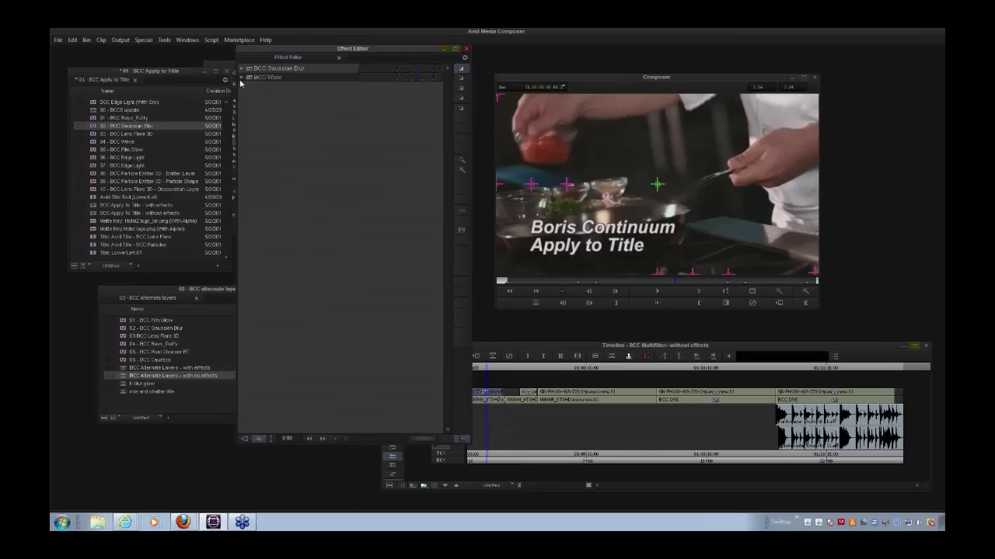
pyautogui.click(240, 77)
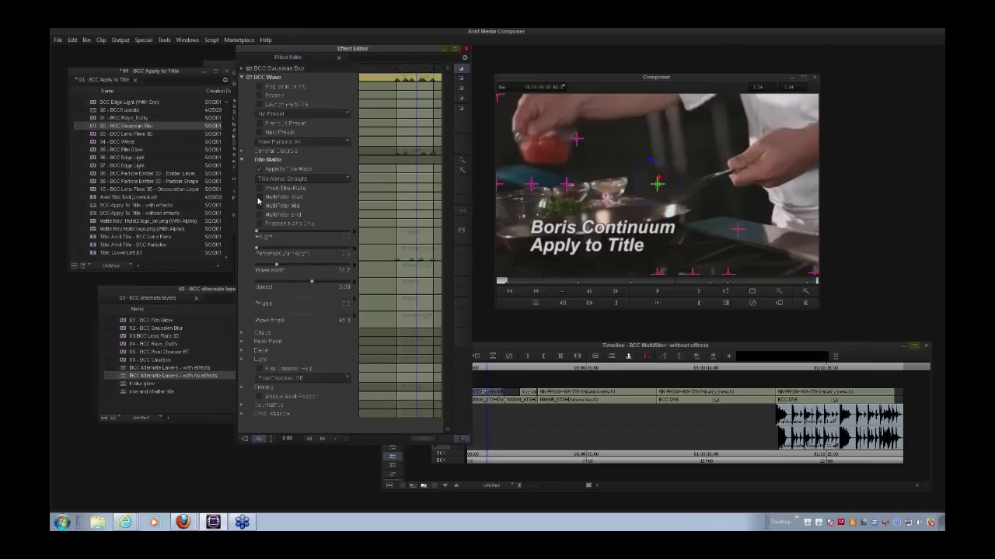
pyautogui.click(260, 198)
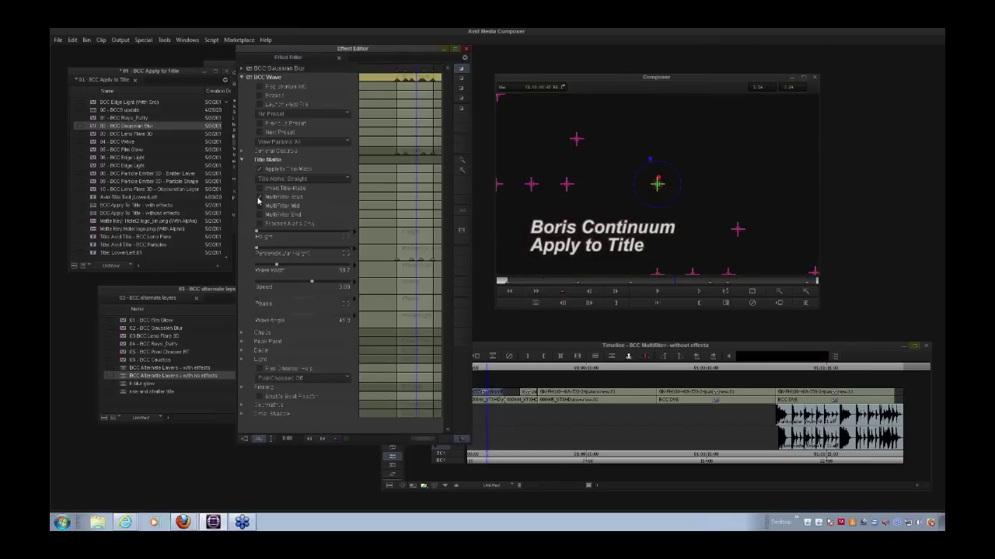
pyautogui.click(240, 68)
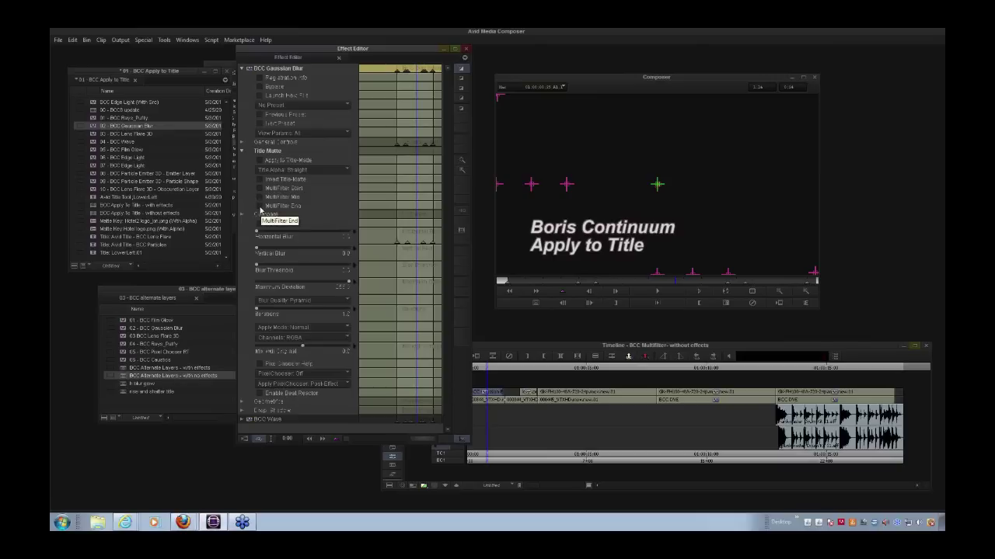
pyautogui.click(260, 208)
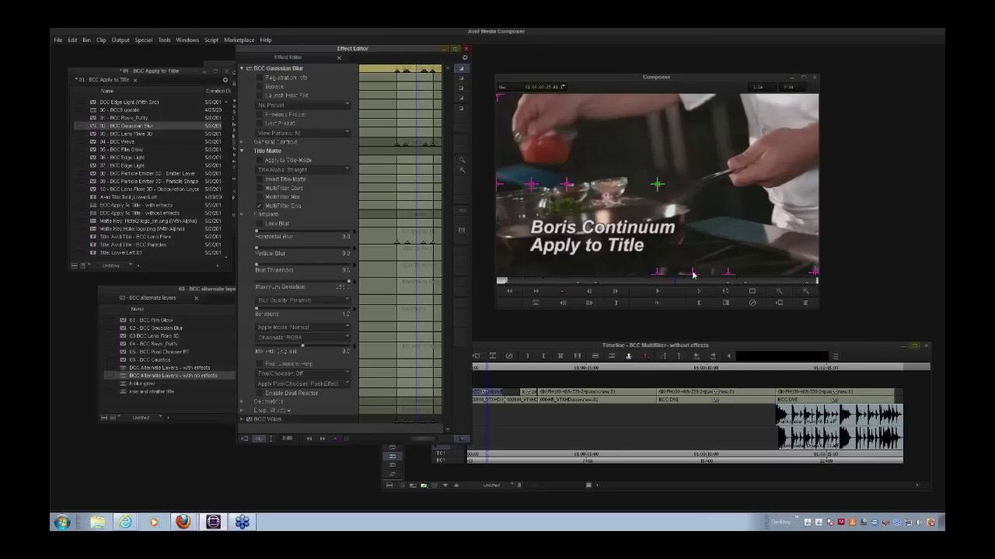
pyautogui.click(724, 292)
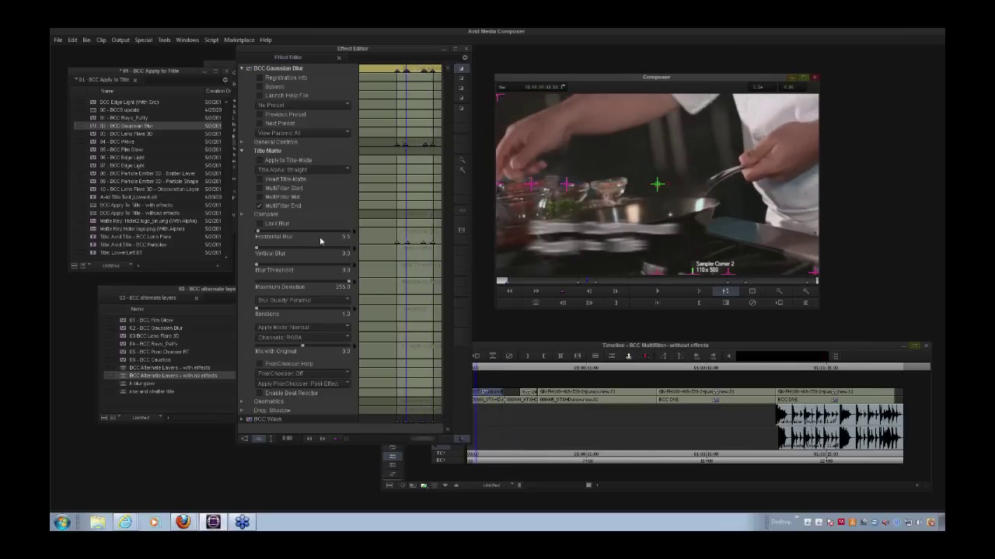
# Enable MultiFilter Mid in BCC Gaussian Blur and stack the saved 05 - BCC Film Glow effect on the title clip
pyautogui.click(259, 196)
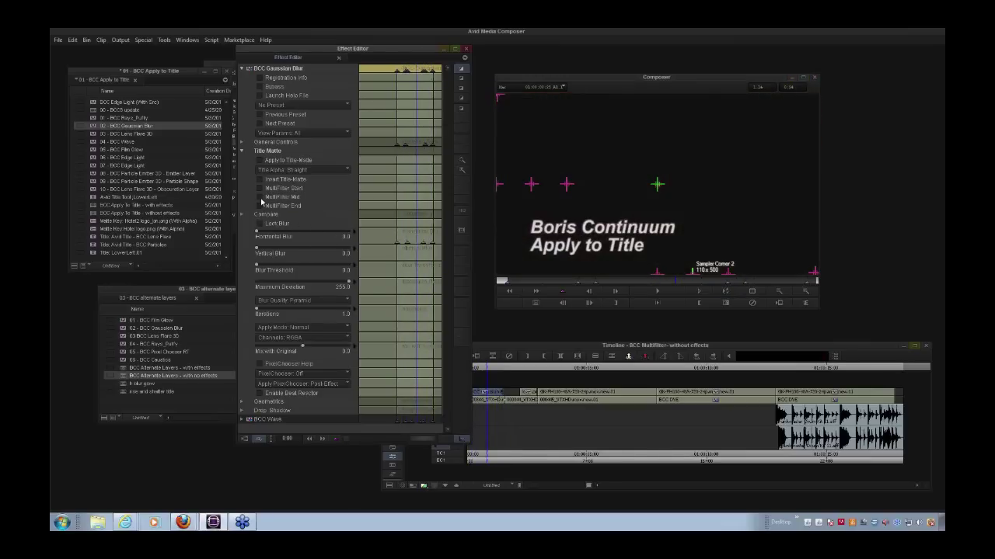
pyautogui.click(242, 69)
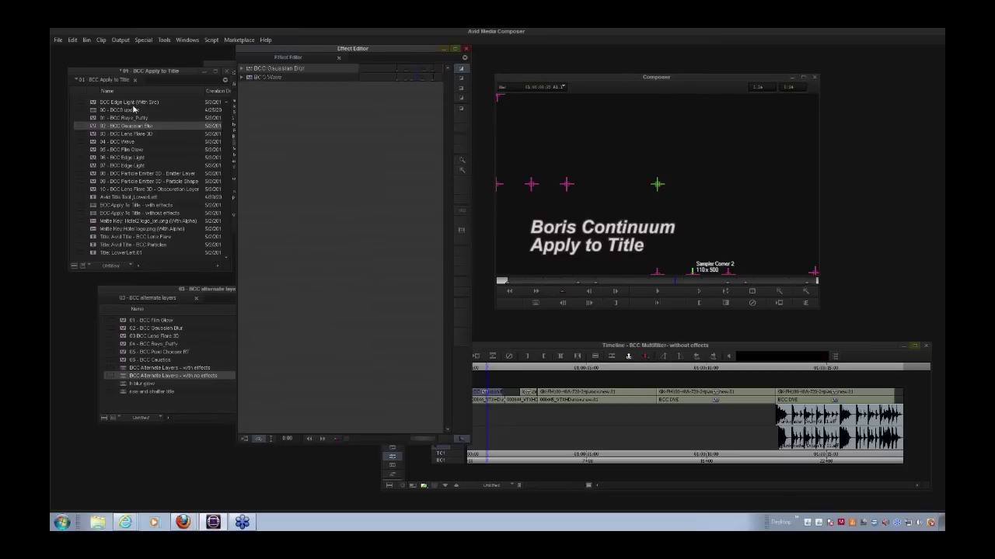
pyautogui.click(94, 152)
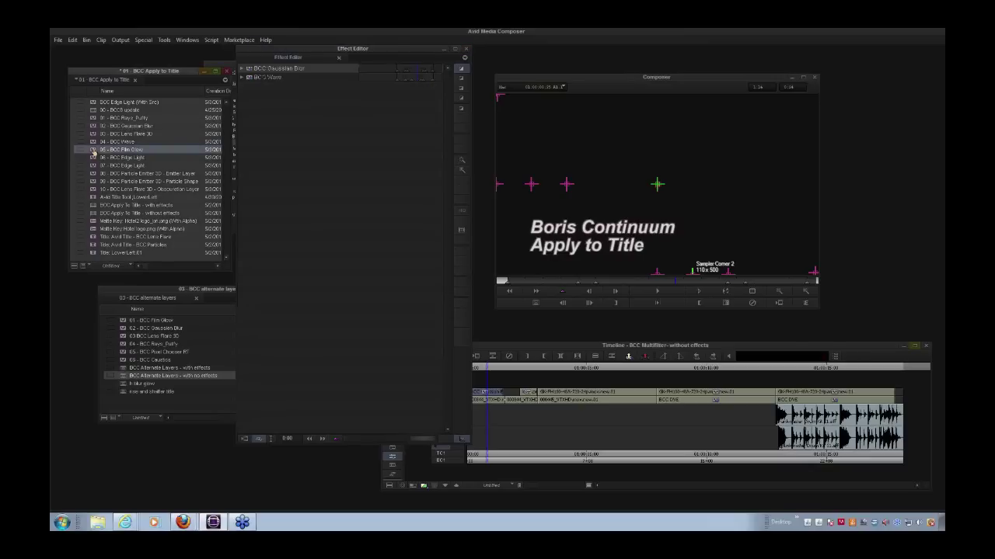
pyautogui.moveTo(93, 152); pyautogui.dragTo(491, 394)
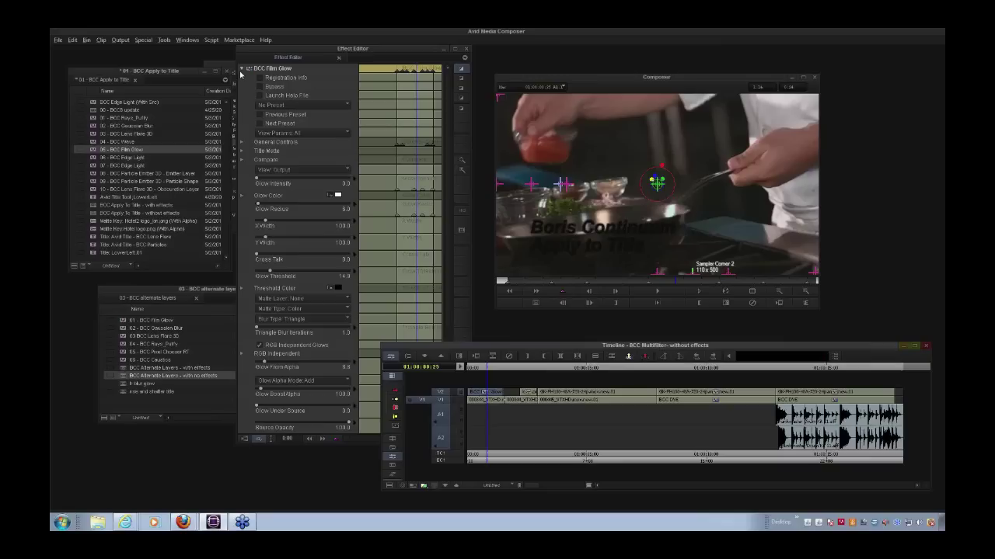
# Enable MultiFilter End in BCC Film Glow's Title Matte settings, leaving Apply to Title-Matte off, and play the title clip
pyautogui.click(243, 152)
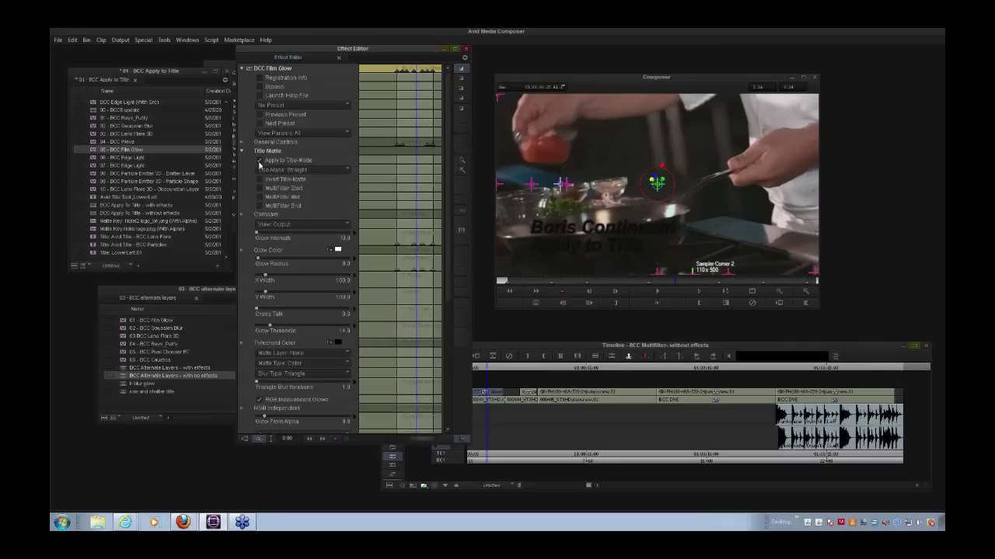
pyautogui.click(260, 161)
pyautogui.click(259, 206)
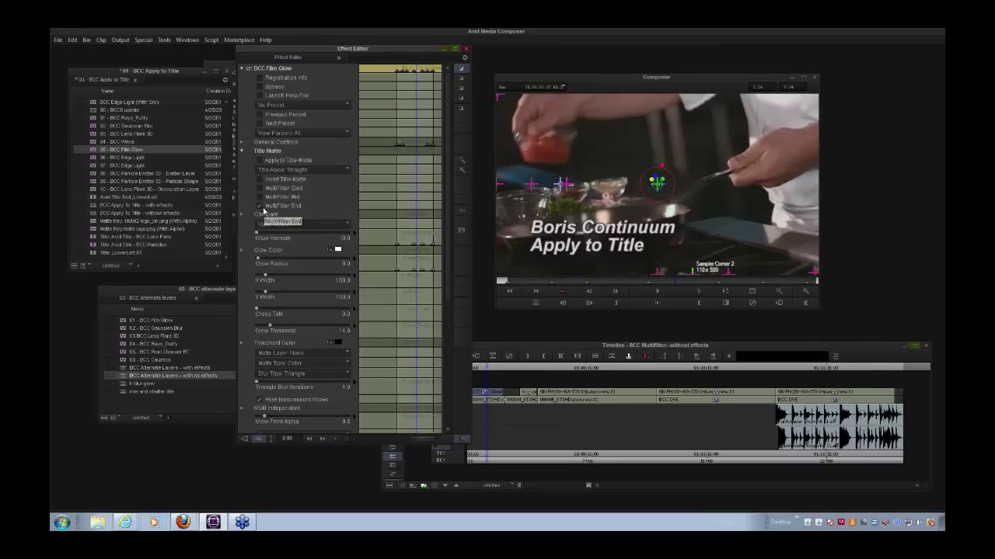
pyautogui.click(726, 292)
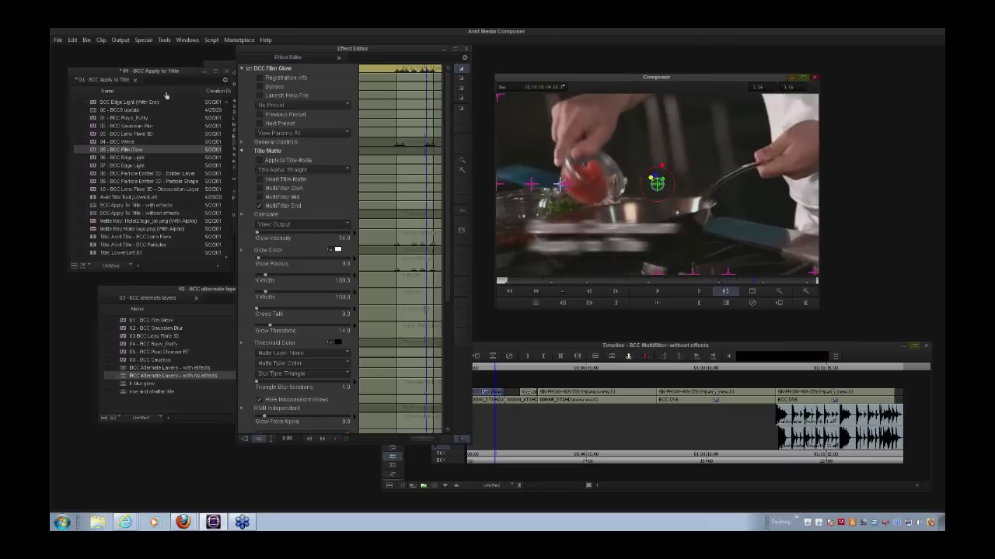
# Open the BCC Wave settings, play the clip and raise Perpendicular Height at the first keyframe of its graph
pyautogui.click(242, 69)
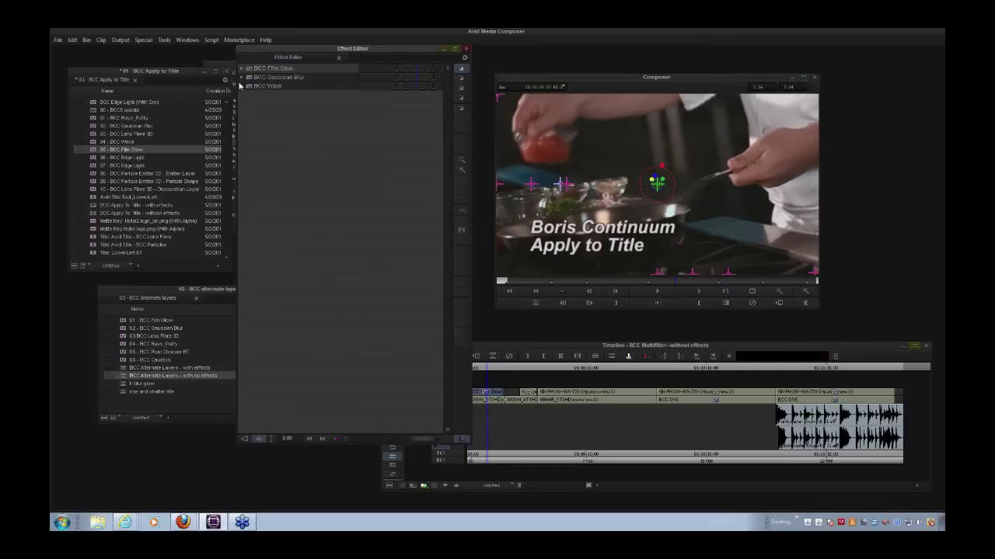
pyautogui.click(242, 86)
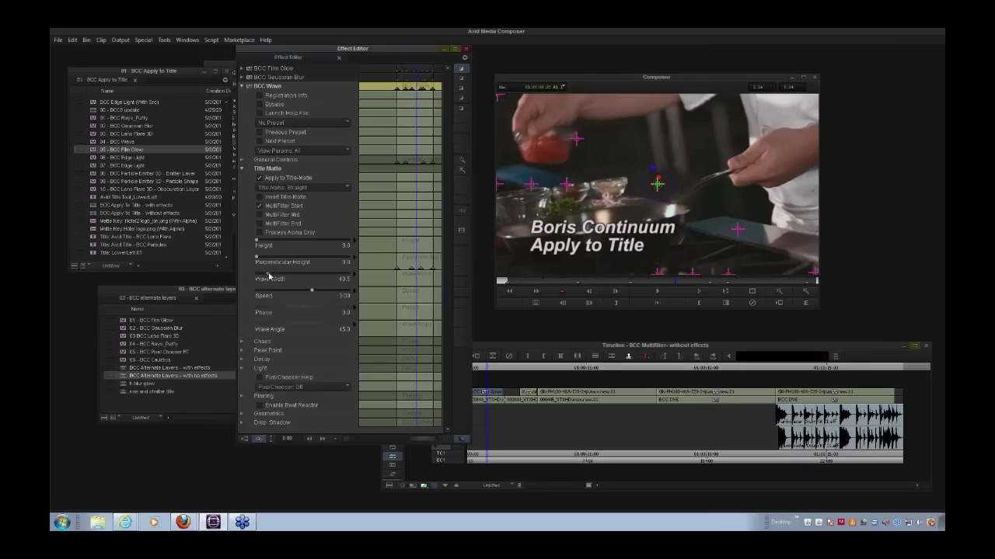
pyautogui.click(725, 292)
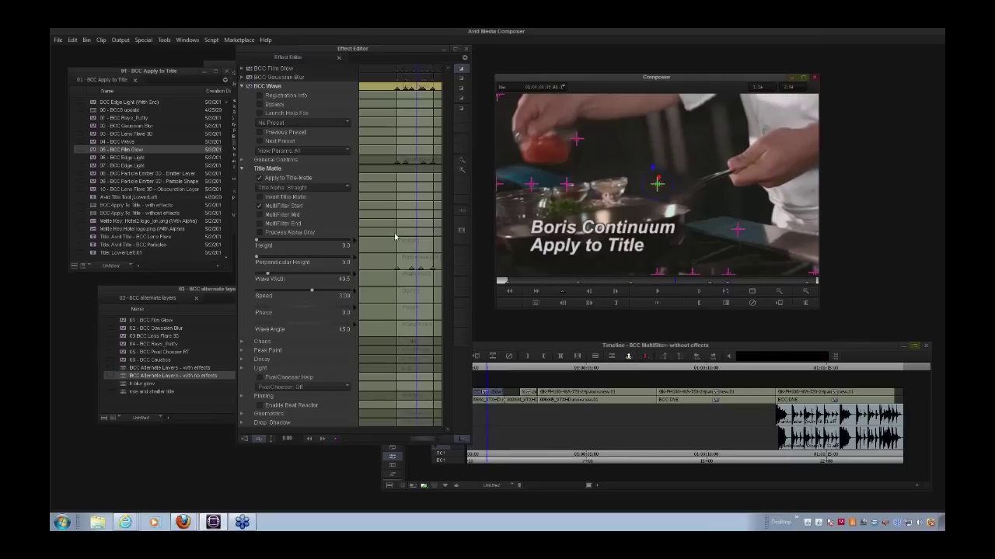
pyautogui.click(355, 262)
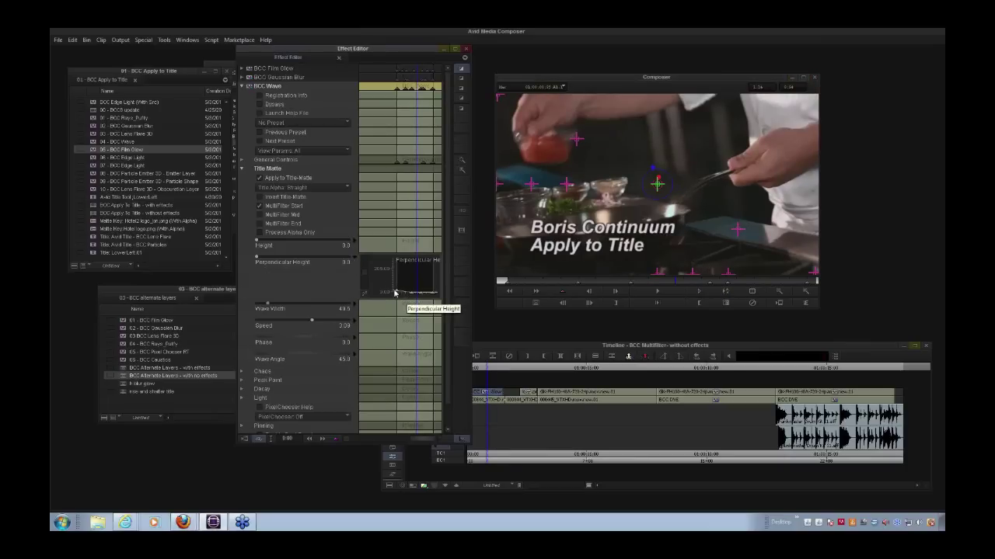
pyautogui.moveTo(261, 257); pyautogui.dragTo(274, 262)
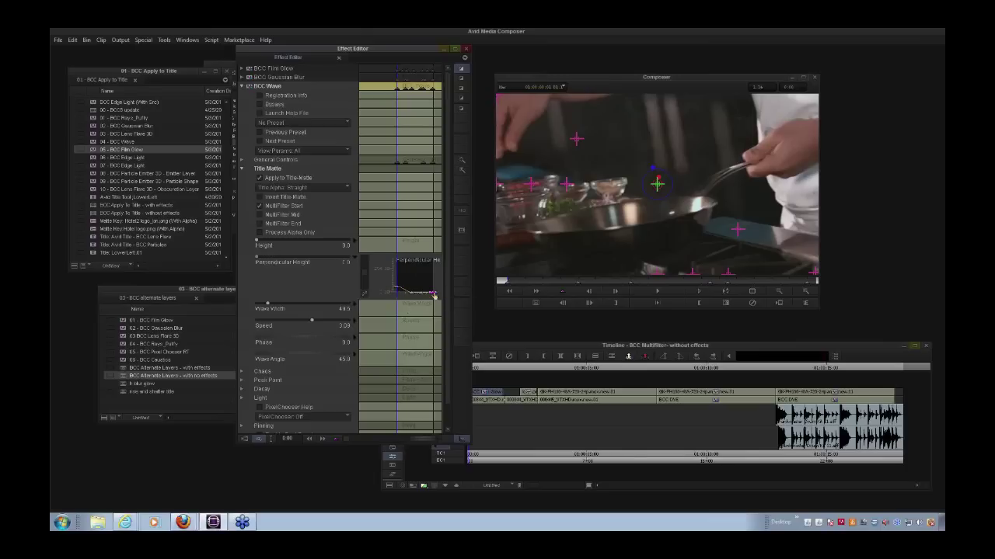
# Raise BCC Wave's Perpendicular Height at the last keyframe to about 27.8 and play the title clip
pyautogui.click(433, 300)
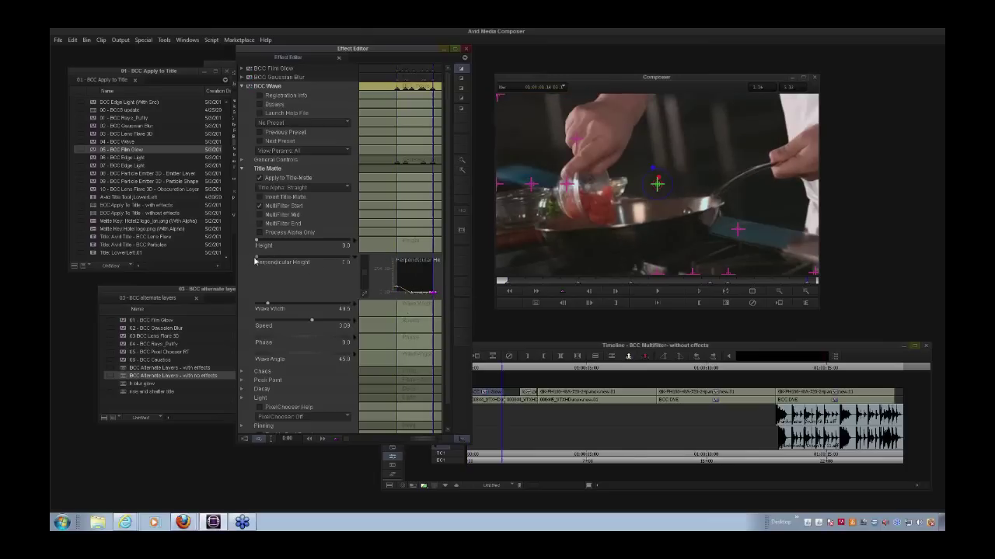
pyautogui.moveTo(257, 260); pyautogui.dragTo(258, 261)
pyautogui.moveTo(264, 261); pyautogui.dragTo(265, 257)
pyautogui.click(722, 292)
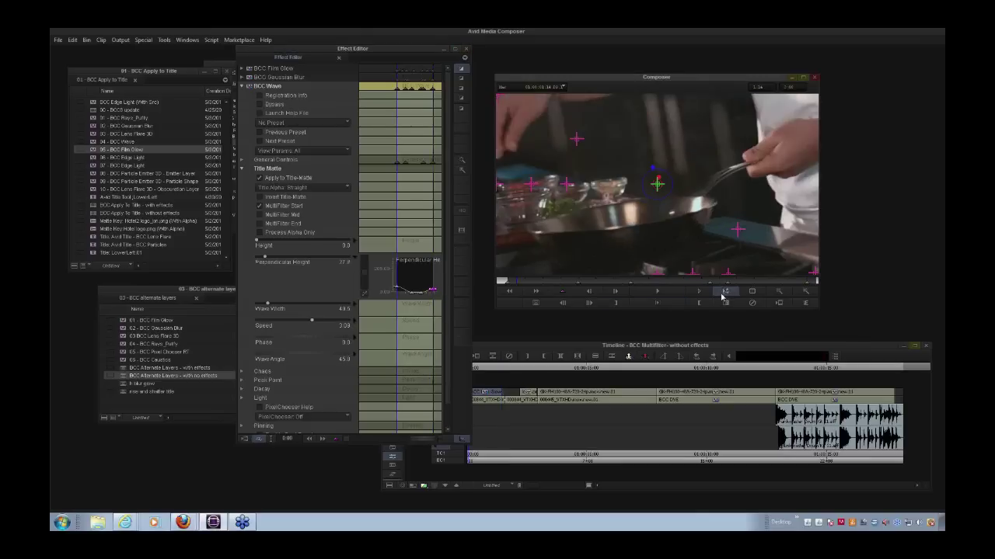
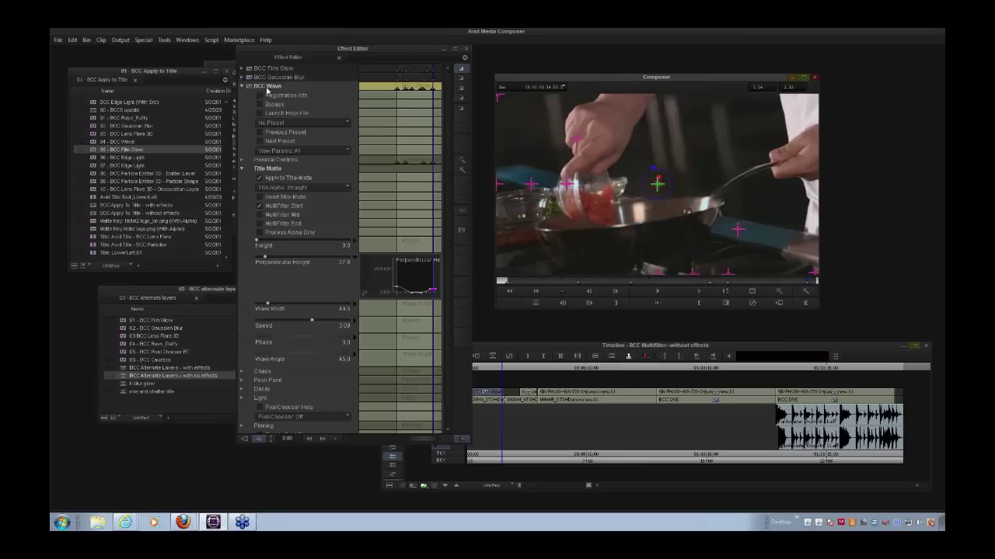
# Review the MultiFilter settings of the stacked BCC Wave, Gaussian Blur and Film Glow effects, and close the Effect Editor
pyautogui.click(267, 90)
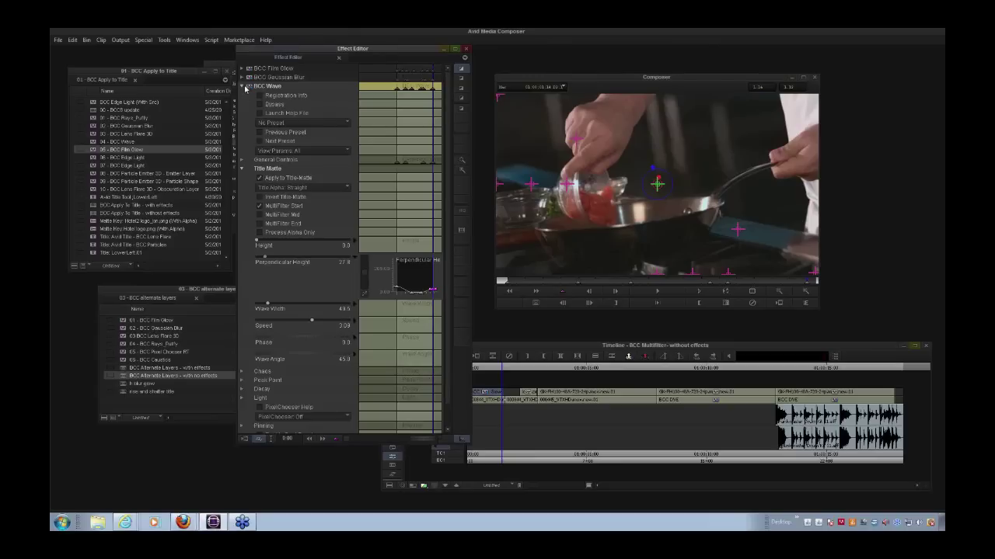
pyautogui.click(244, 86)
pyautogui.click(243, 78)
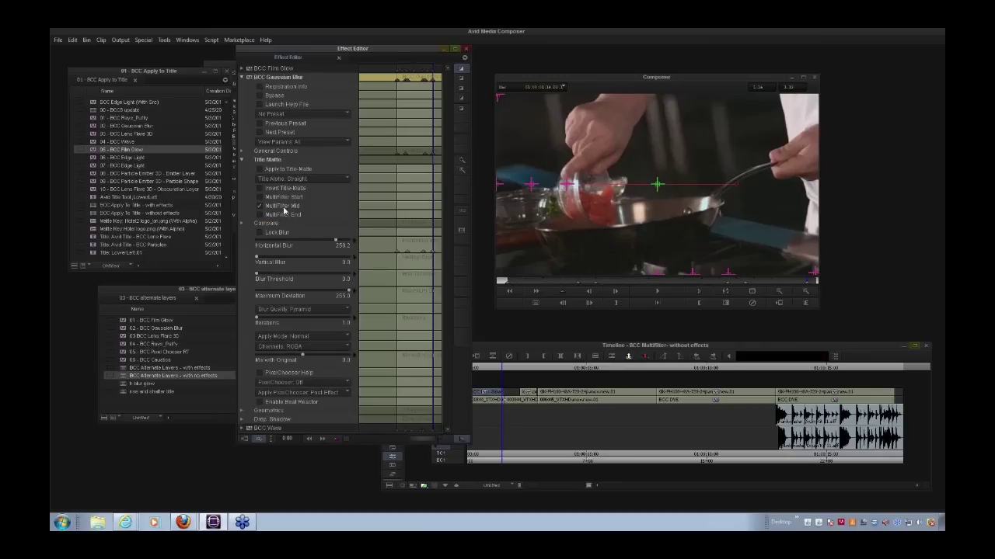
pyautogui.click(242, 161)
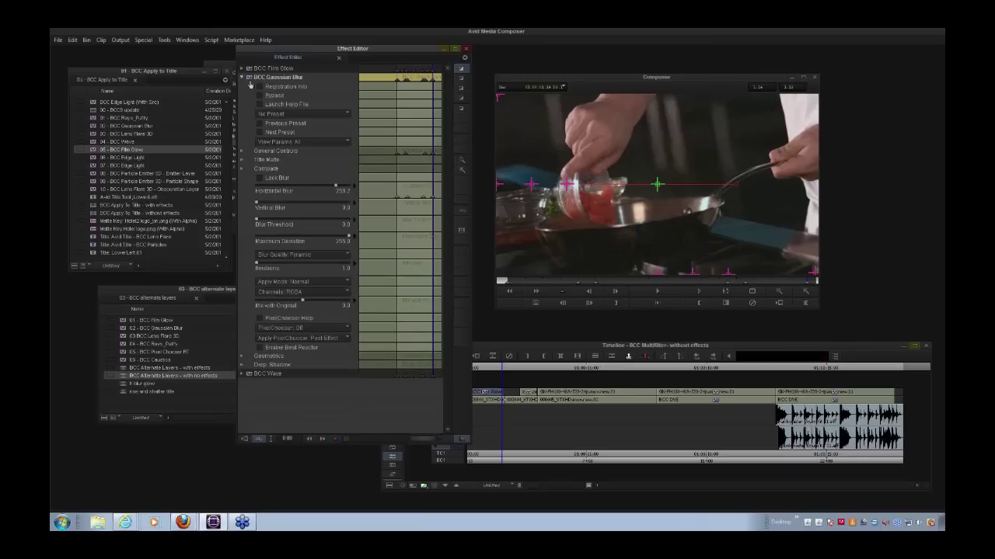
pyautogui.click(241, 77)
pyautogui.click(242, 68)
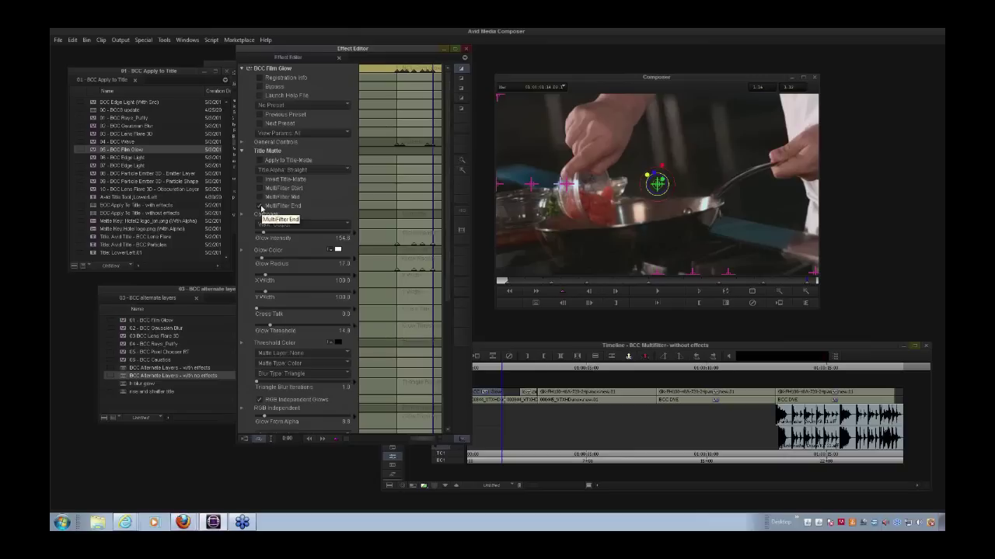
pyautogui.click(241, 68)
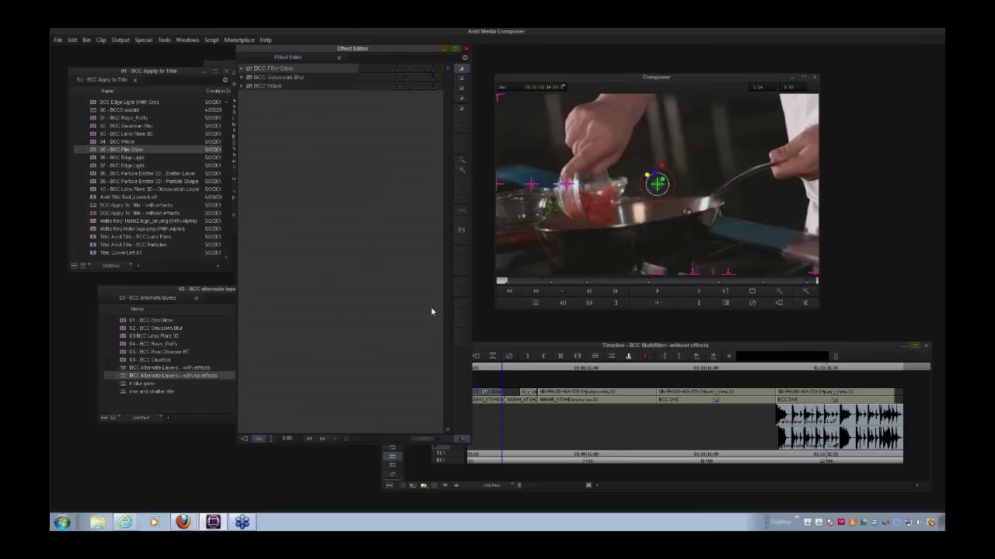
pyautogui.click(465, 49)
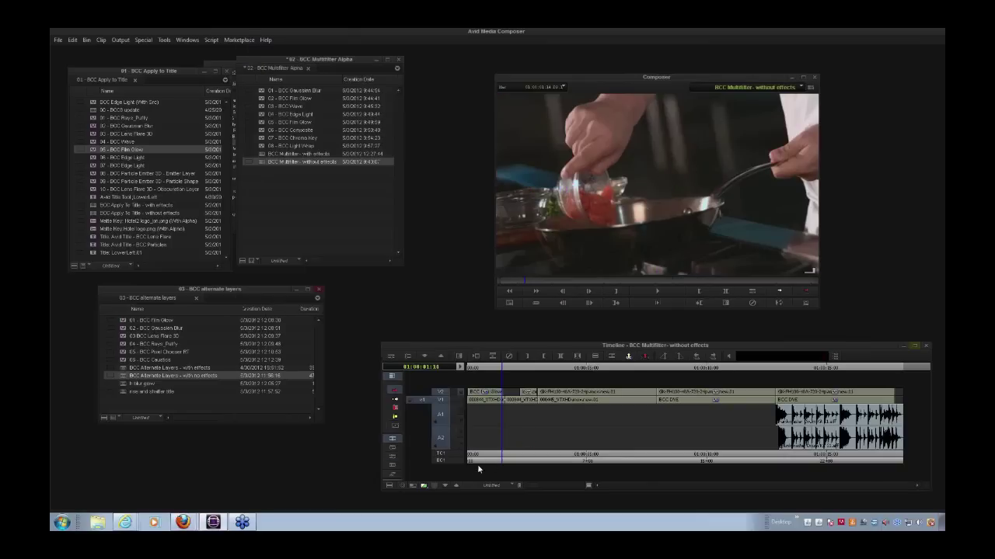
# Apply the saved 04 - BCC Edge Light effect to the Hotel Posada Los Alamos logo clip
pyautogui.moveTo(490, 466); pyautogui.dragTo(531, 464)
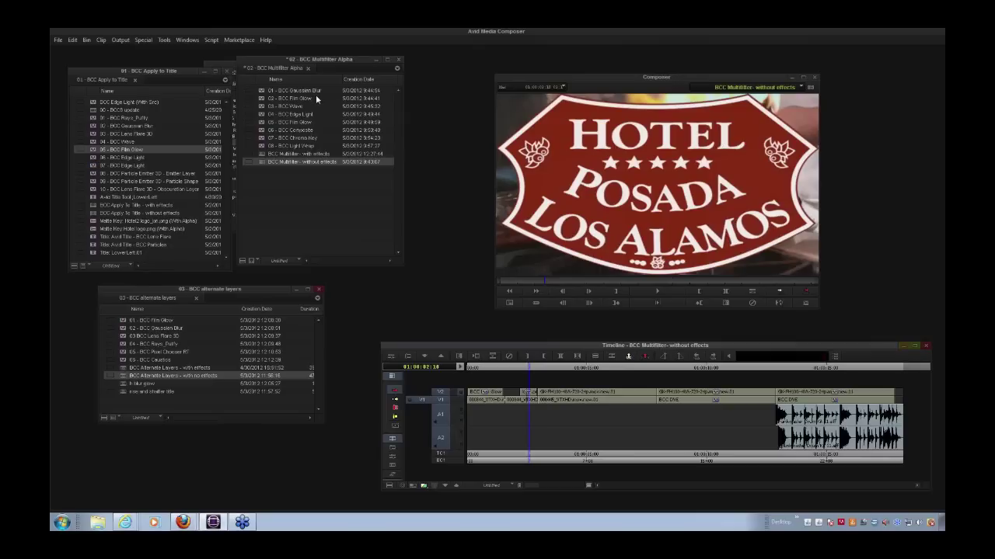
pyautogui.click(260, 116)
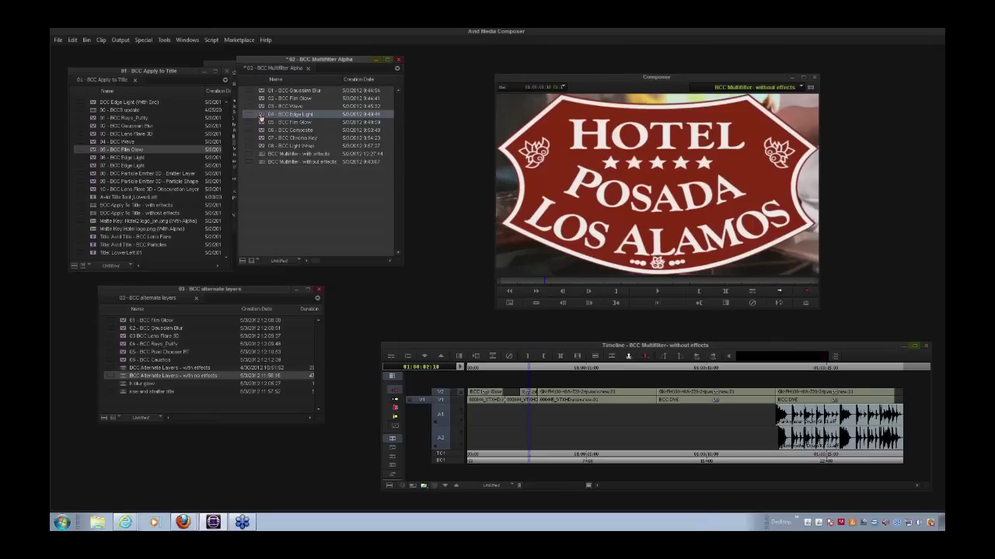
pyautogui.moveTo(261, 116); pyautogui.dragTo(526, 394)
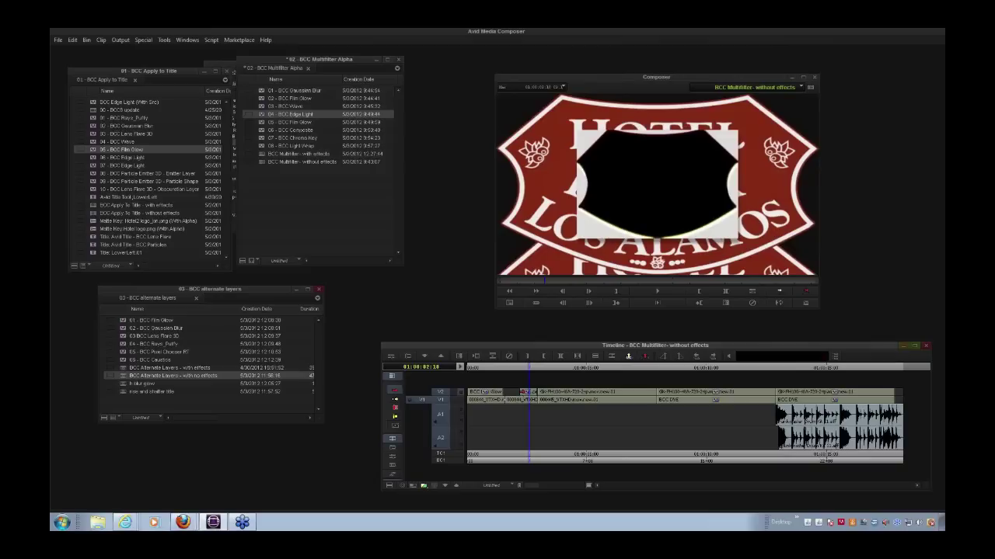
# Open the BCC Edge Light settings and enable Apply to Title-Matte and MultiFilter Start in its Title Matte group
pyautogui.click(393, 357)
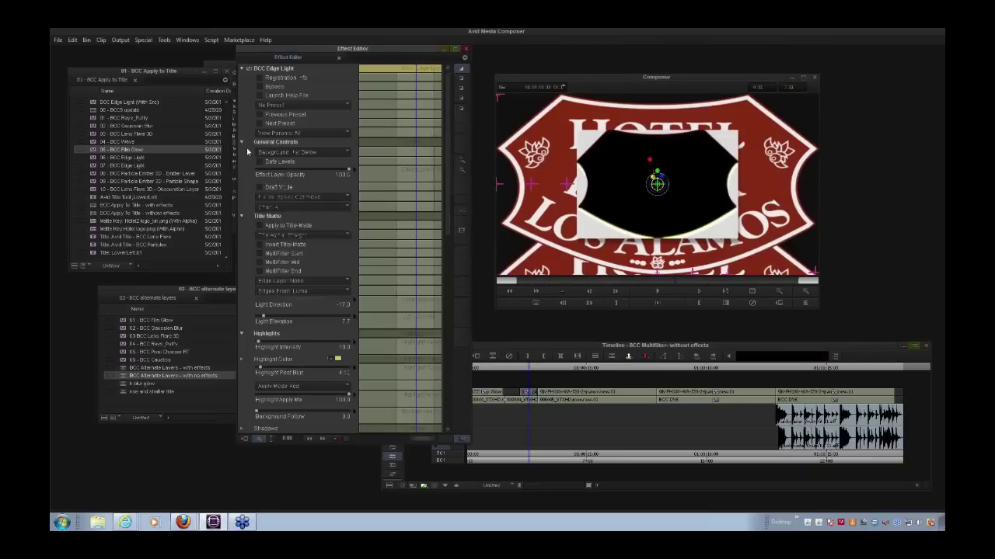
pyautogui.click(241, 142)
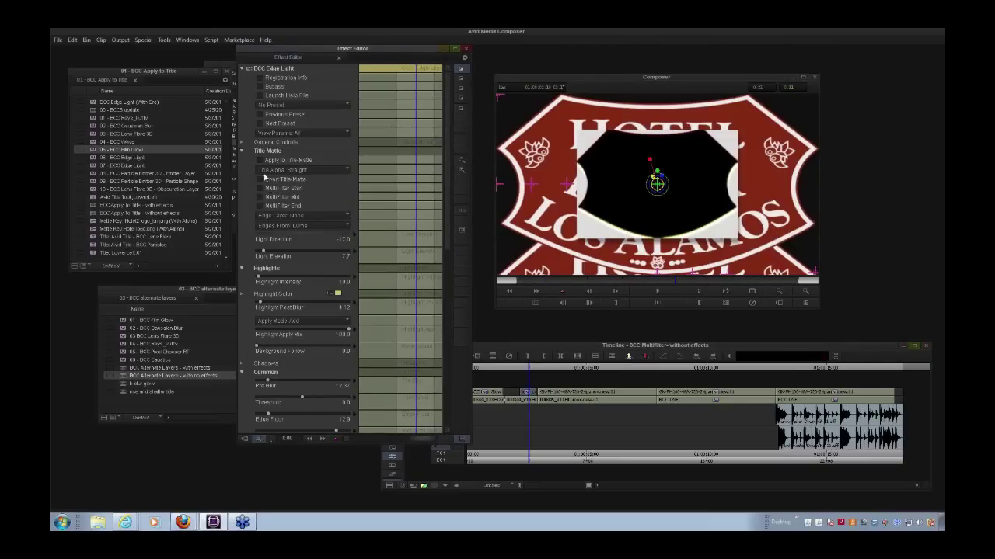
pyautogui.click(260, 161)
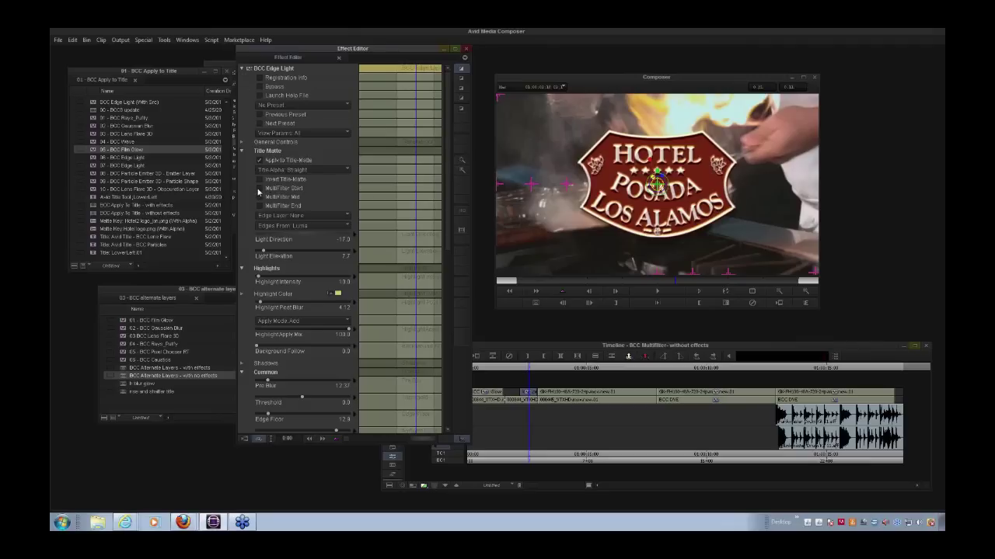
pyautogui.click(259, 188)
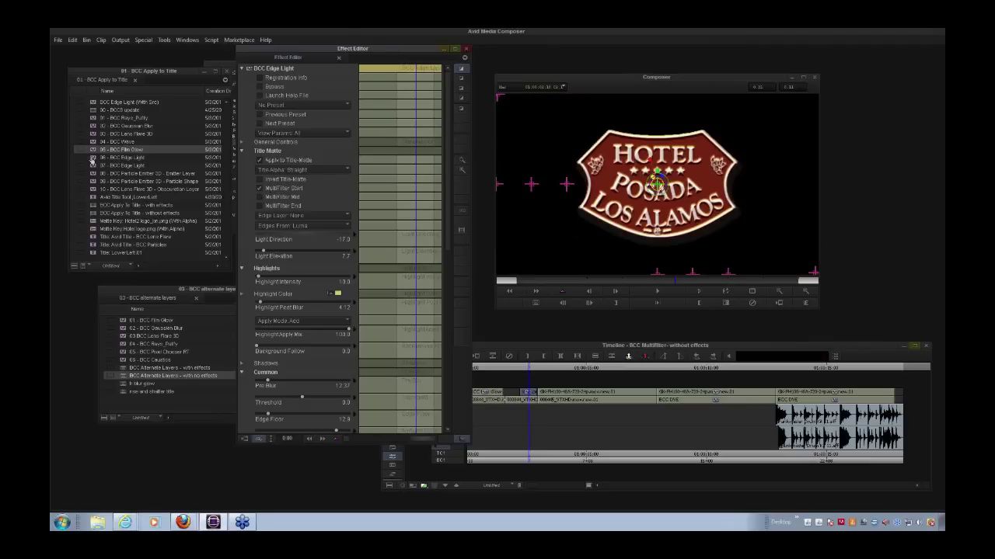
# Stack the saved 05 - BCC Film Glow effect from the Multifilter Alpha bin on the logo clip and enable MultiFilter Mid
pyautogui.click(276, 53)
pyautogui.moveTo(279, 67); pyautogui.dragTo(314, 65)
pyautogui.click(294, 123)
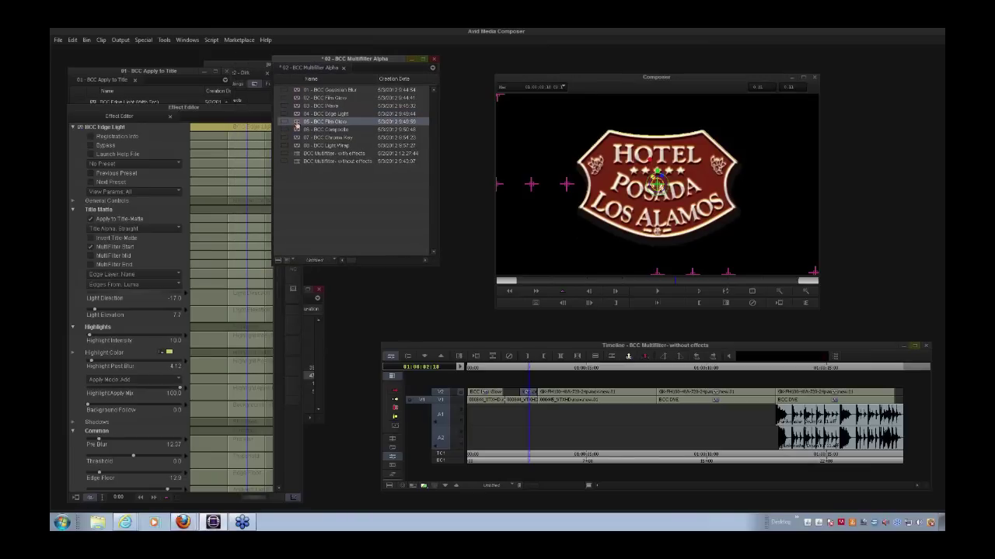
pyautogui.moveTo(296, 124); pyautogui.dragTo(528, 396)
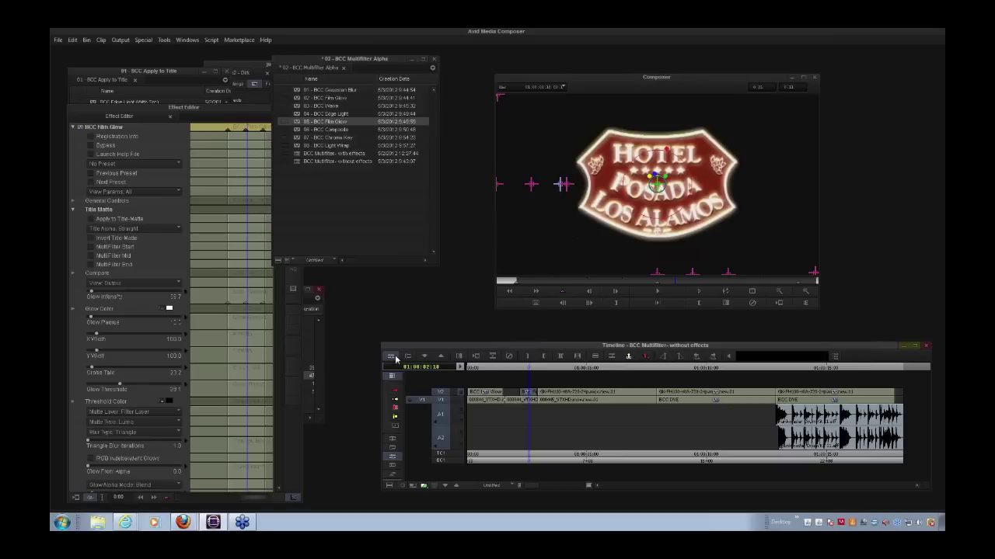
pyautogui.click(91, 256)
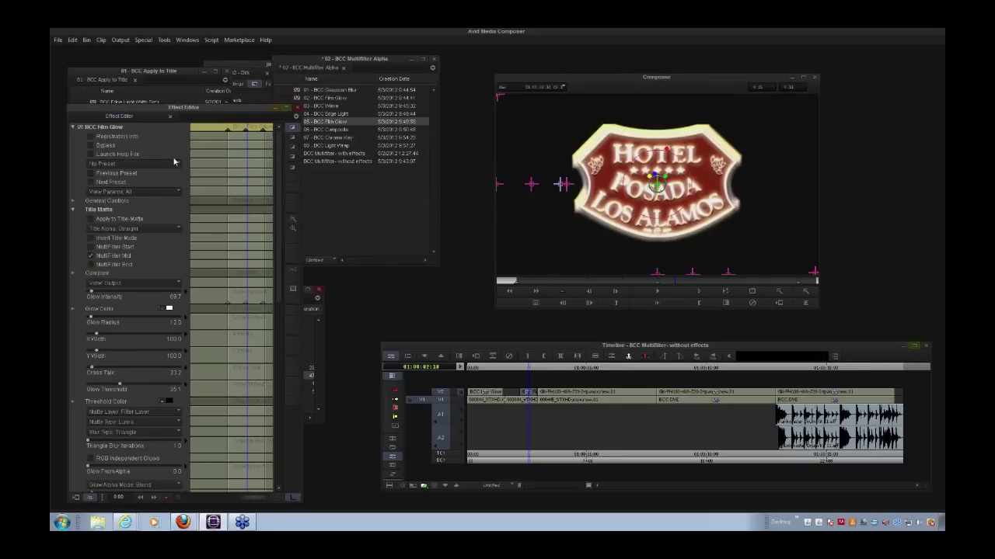
# Stack the saved 06 - BCC Composite effect from the Multifilter Alpha bin on the logo clip and enable MultiFilter End
pyautogui.click(317, 63)
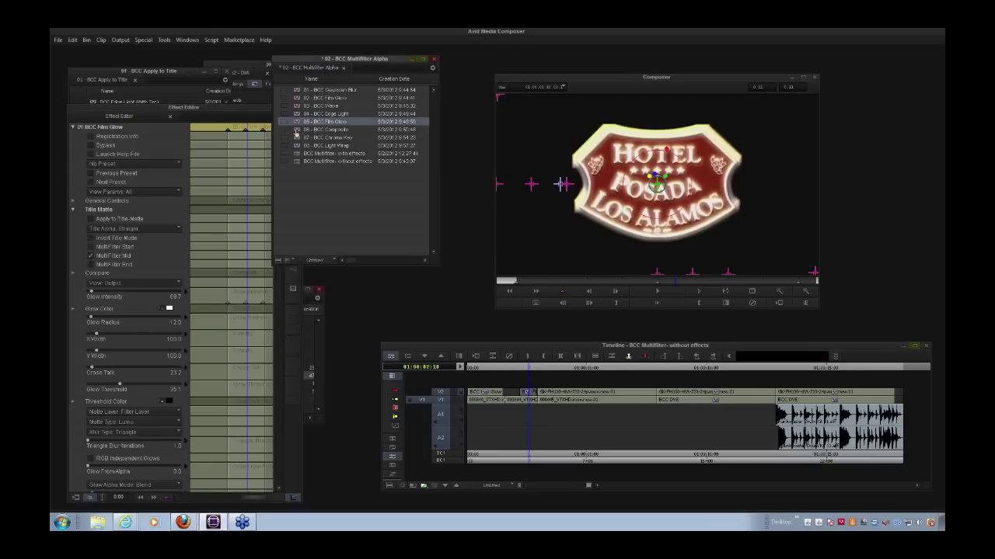
pyautogui.click(295, 134)
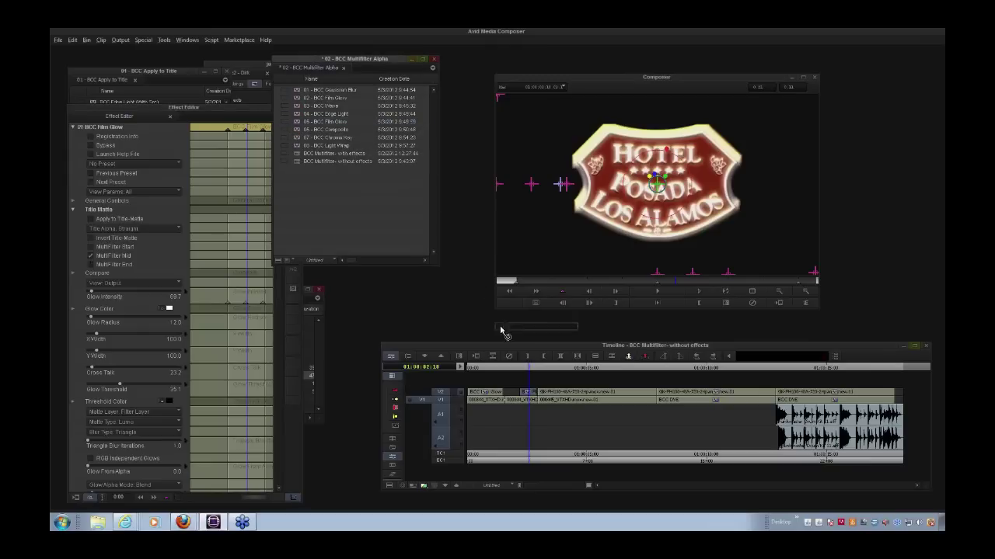
pyautogui.moveTo(529, 381); pyautogui.dragTo(530, 394)
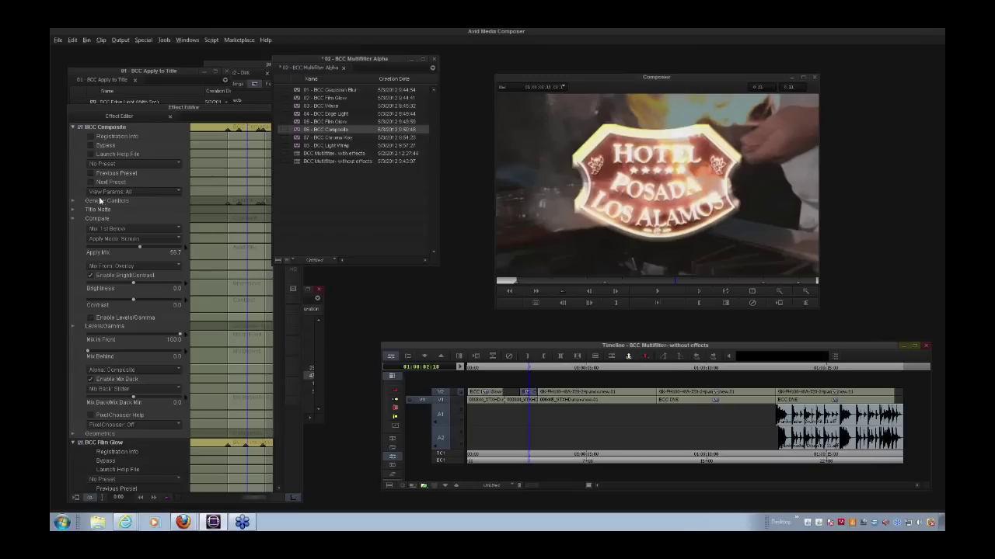
pyautogui.click(73, 210)
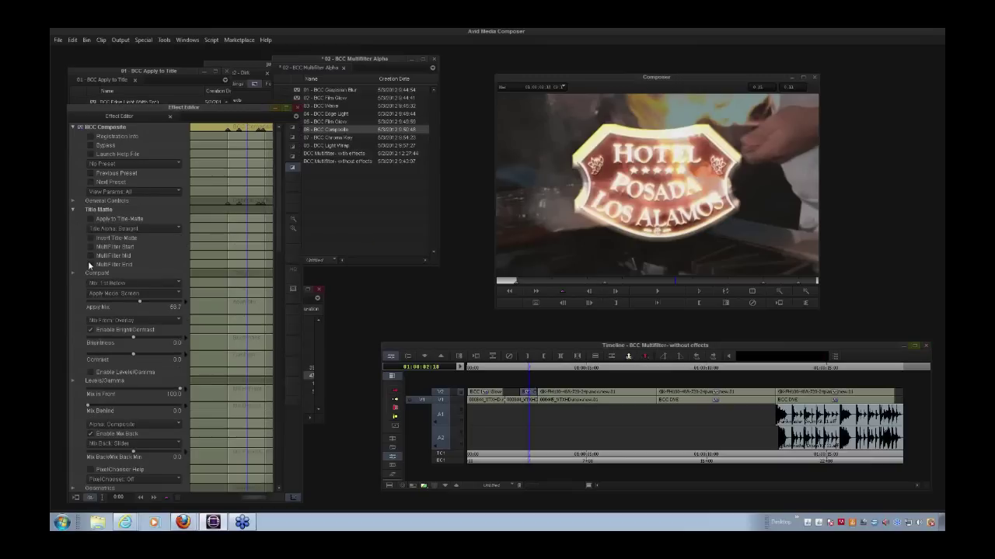
pyautogui.click(91, 265)
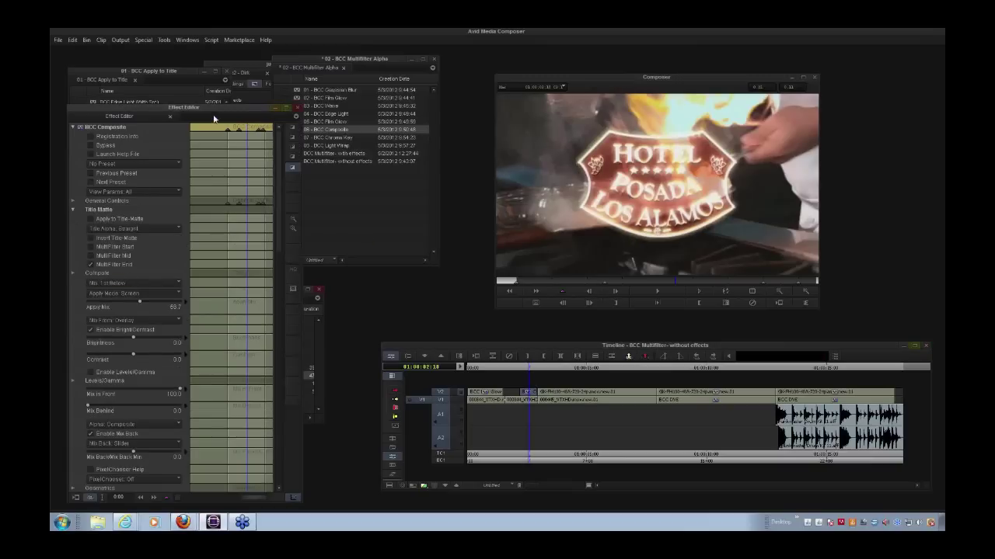
# Preview the composited Hotel Posada Los Alamos logo, and move and enlarge the Composer window
pyautogui.click(722, 293)
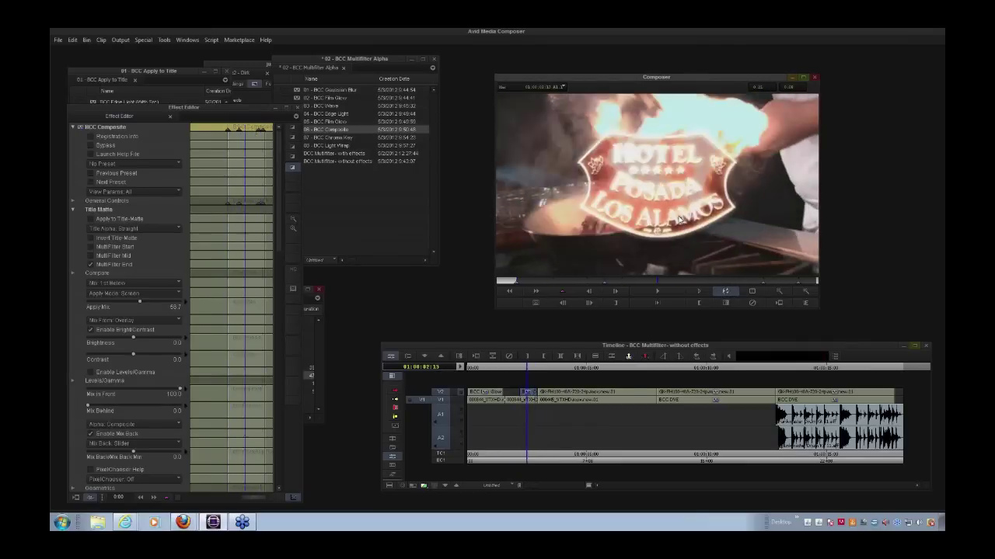
pyautogui.click(425, 489)
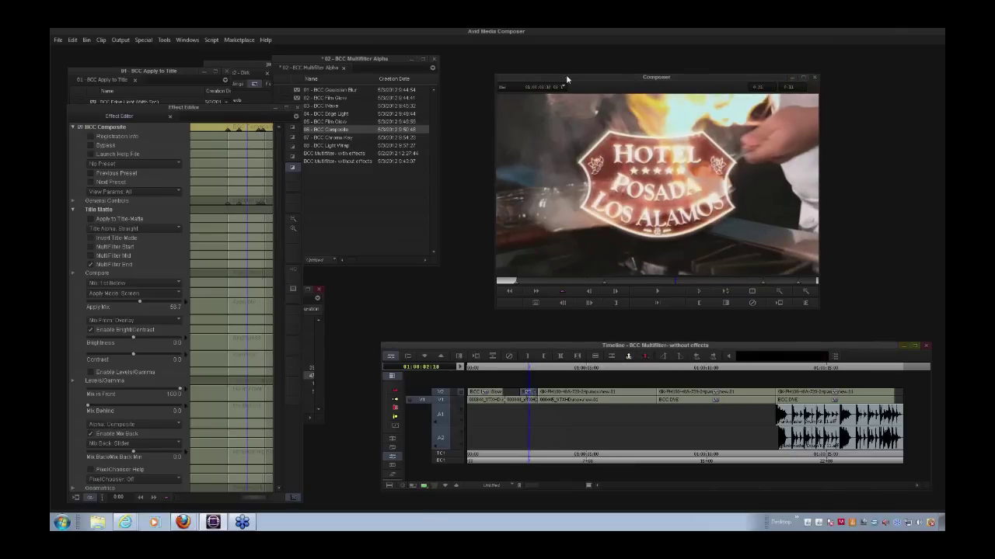
pyautogui.moveTo(566, 75); pyautogui.dragTo(520, 55)
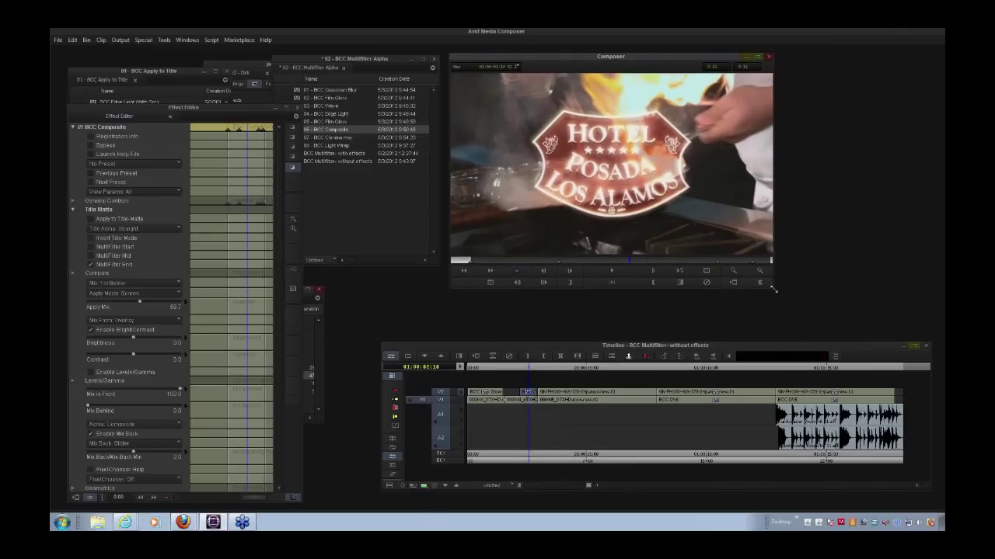
pyautogui.moveTo(774, 289); pyautogui.dragTo(883, 350)
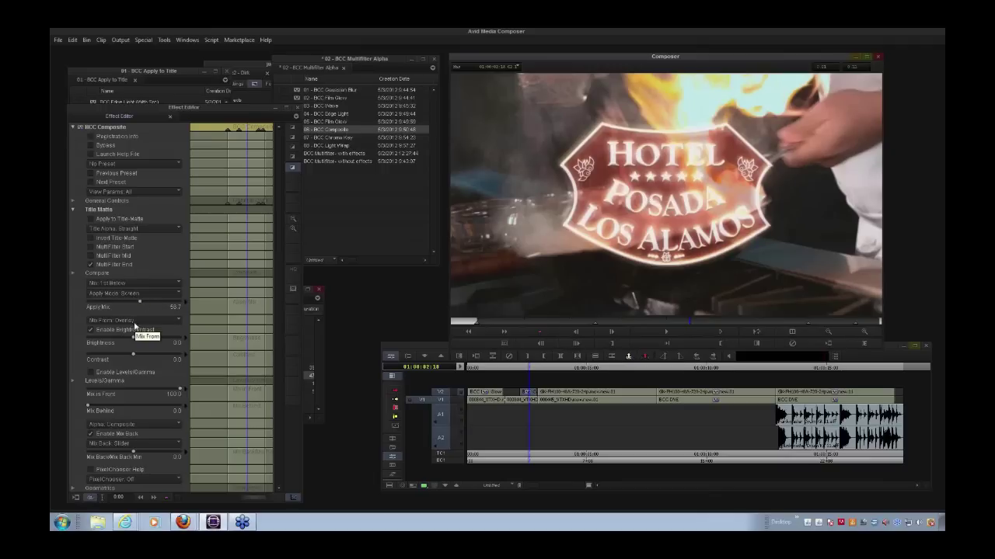
# Collapse the BCC Composite settings, preview the logo composite in the enlarged monitor, and close the Effect Editor
pyautogui.click(72, 127)
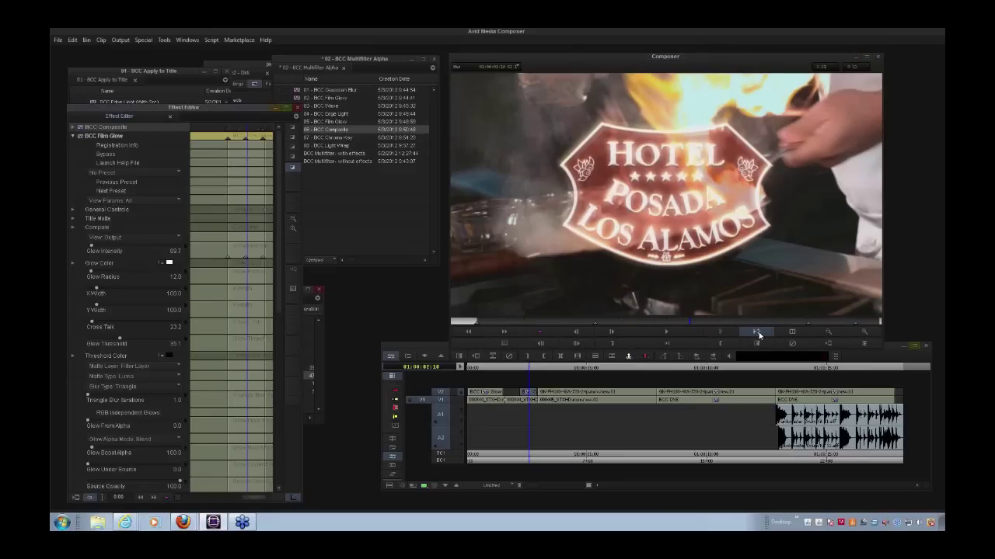
pyautogui.click(758, 333)
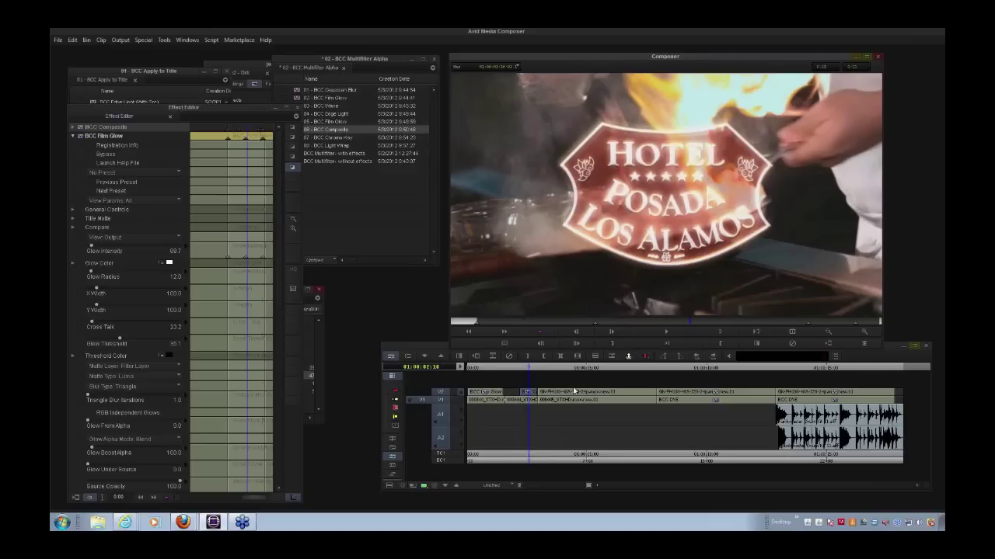
pyautogui.click(245, 115)
pyautogui.click(297, 108)
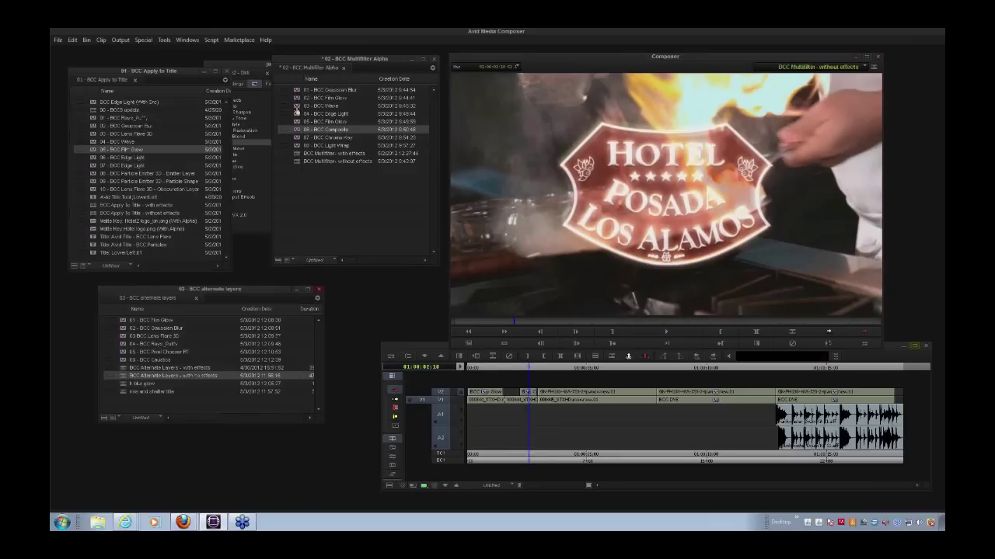
# Review the unkeyed green-screen clip of the woman and the building footage on the track beneath it
pyautogui.click(548, 463)
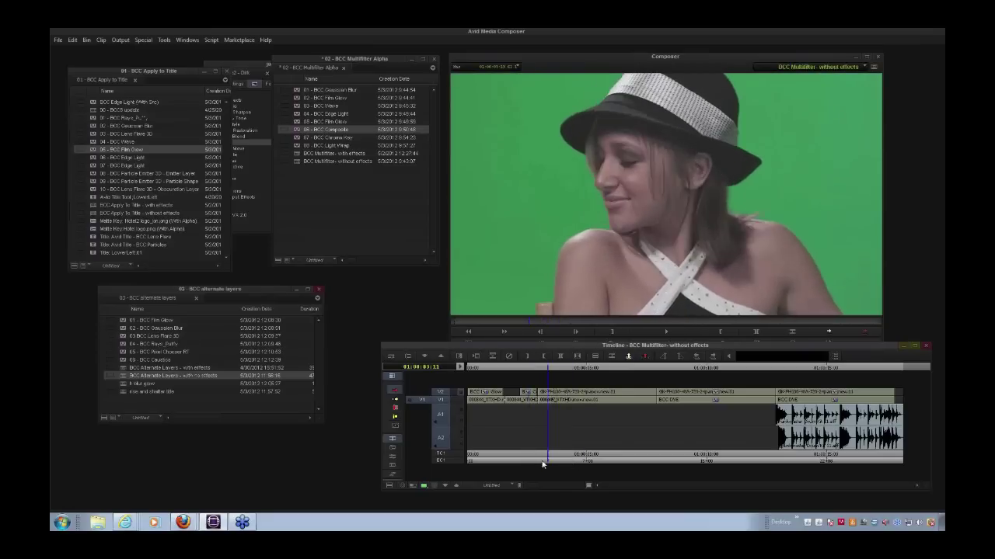
pyautogui.moveTo(543, 464)
pyautogui.mouseDown()
pyautogui.moveTo(605, 463)
pyautogui.moveTo(562, 463)
pyautogui.mouseUp()
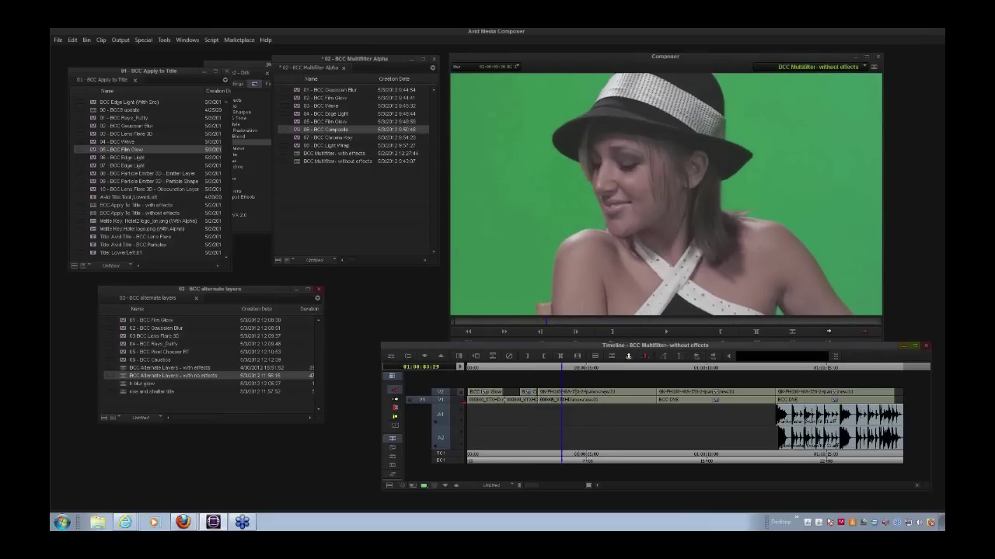
pyautogui.click(463, 403)
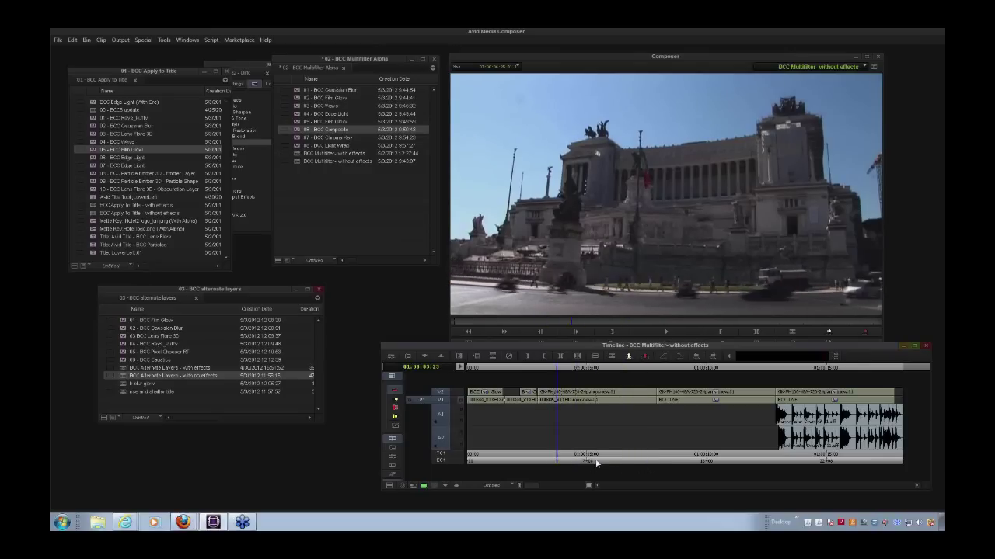
pyautogui.click(556, 458)
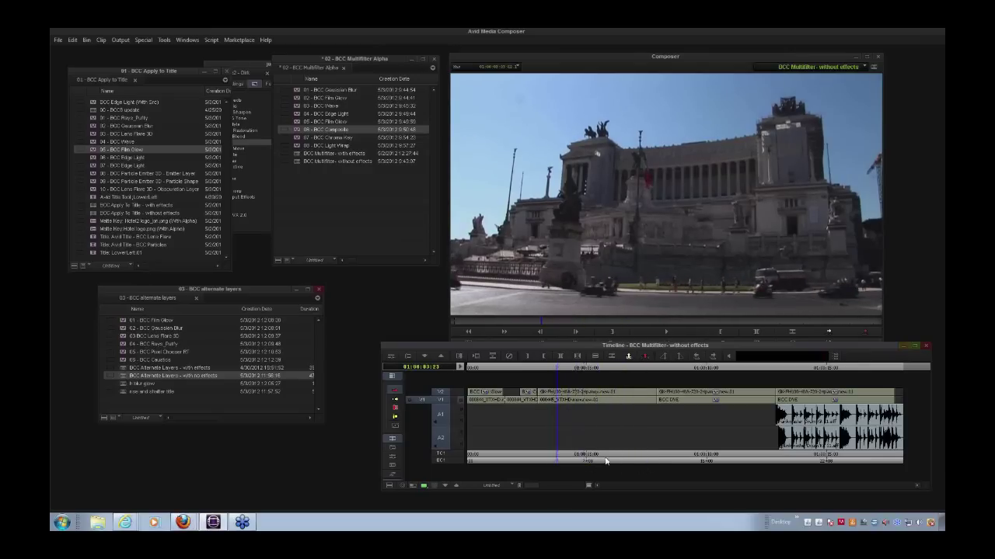
# Inspect the stack of BCC effects on the finished composite in the timeline's last segment
pyautogui.click(779, 460)
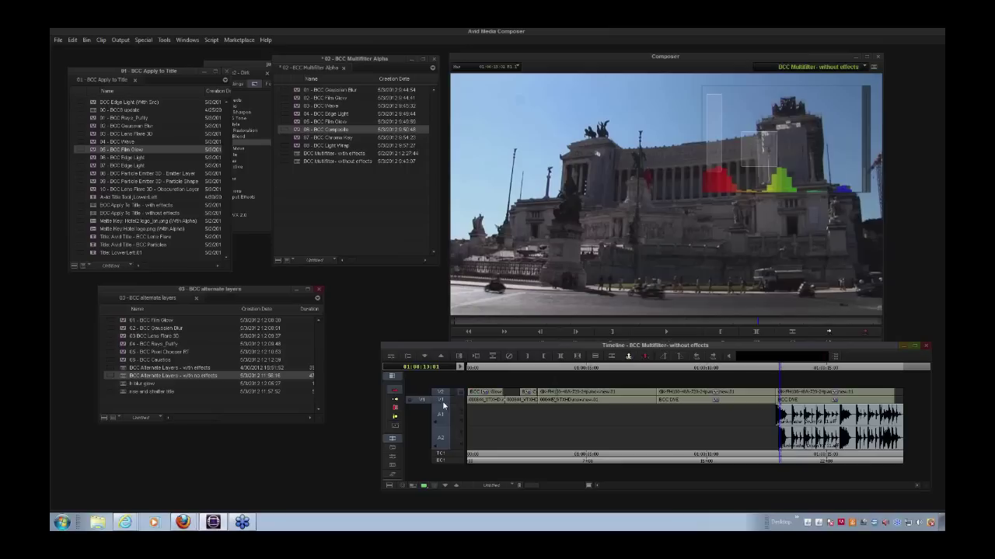
pyautogui.click(394, 358)
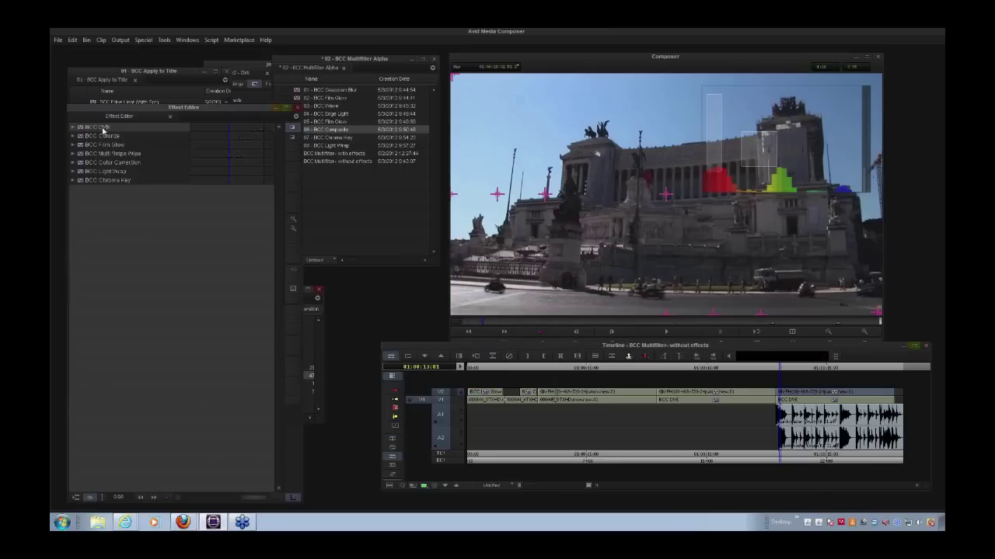
pyautogui.moveTo(129, 114); pyautogui.dragTo(202, 78)
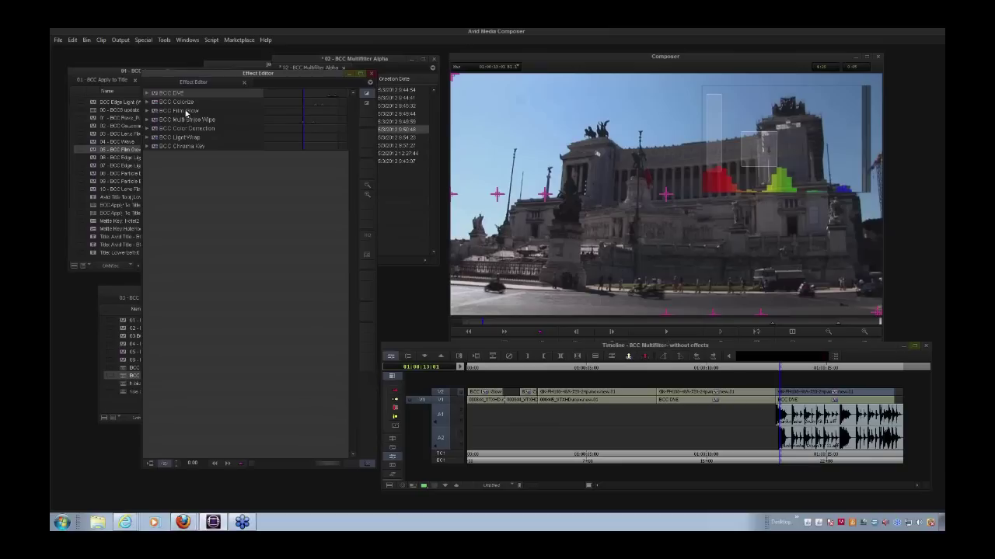
# Compare the raw green-screen clip with the finished composite and play back the timeline's last segment
pyautogui.click(600, 462)
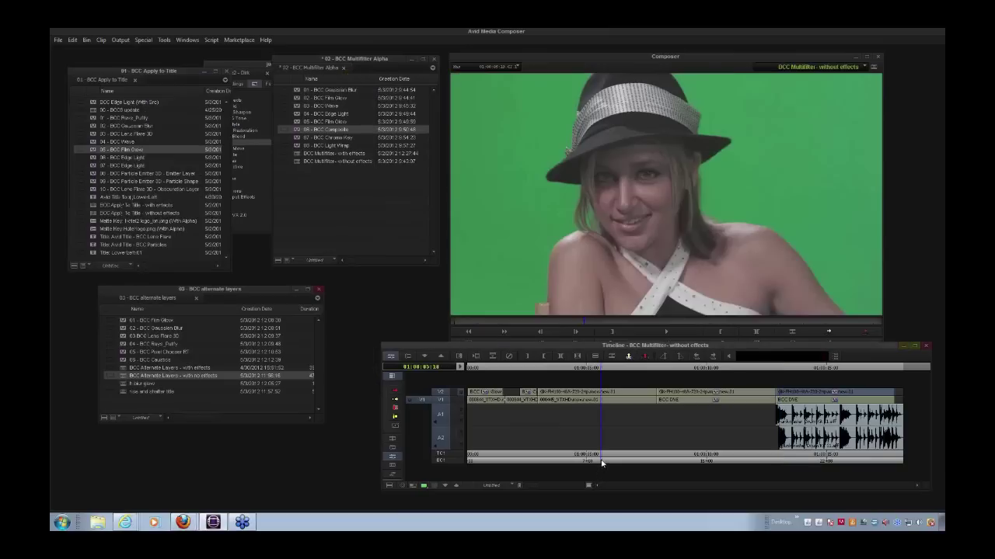
pyautogui.click(779, 463)
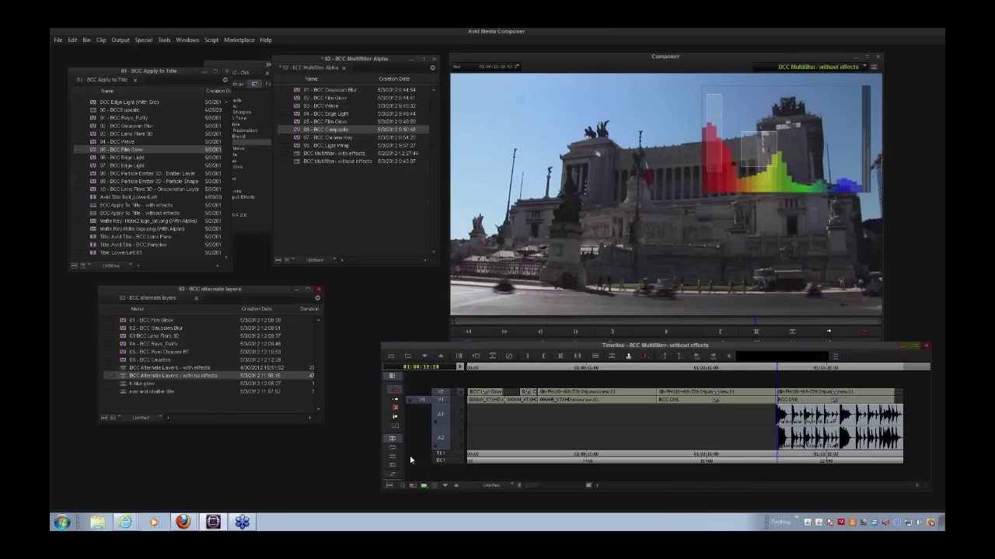
pyautogui.press('space')
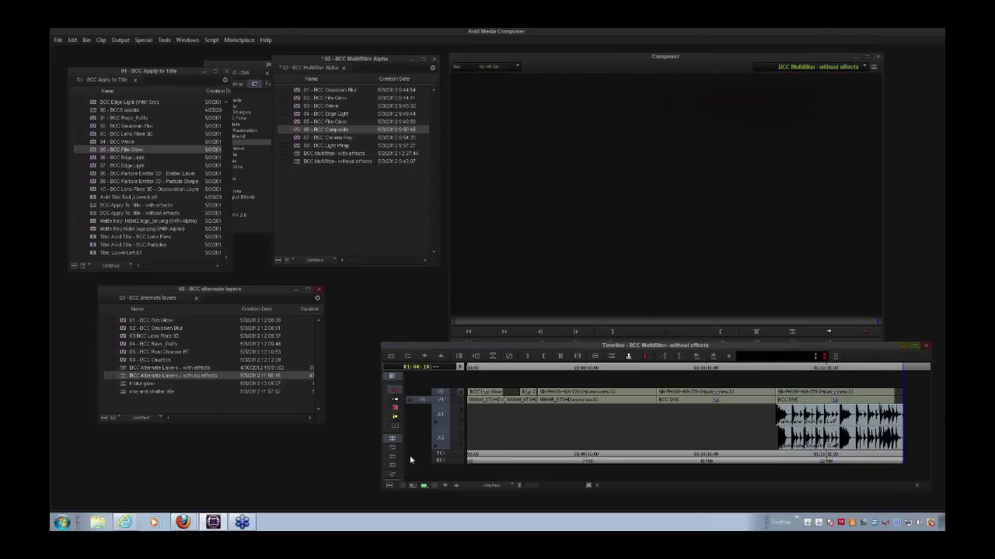
pyautogui.click(788, 457)
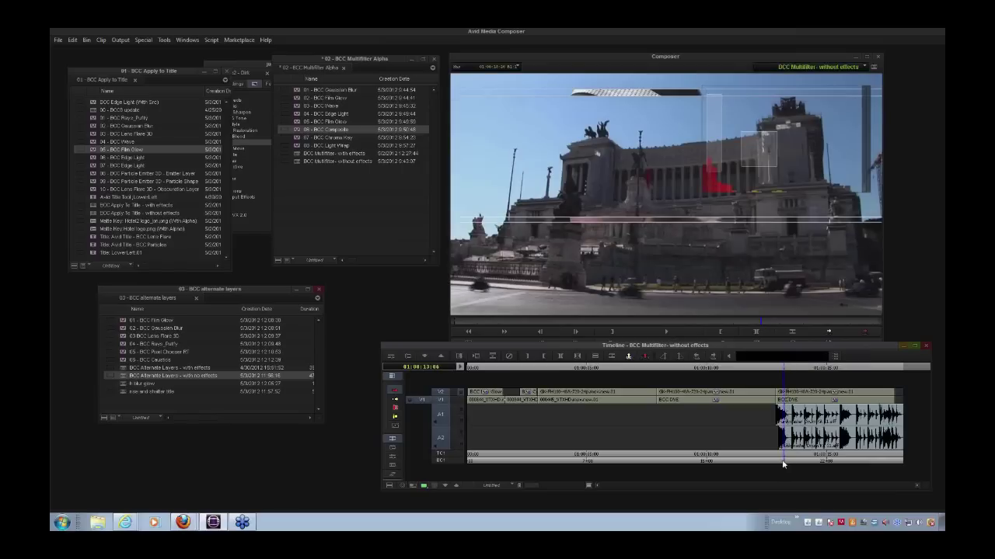
pyautogui.press('space')
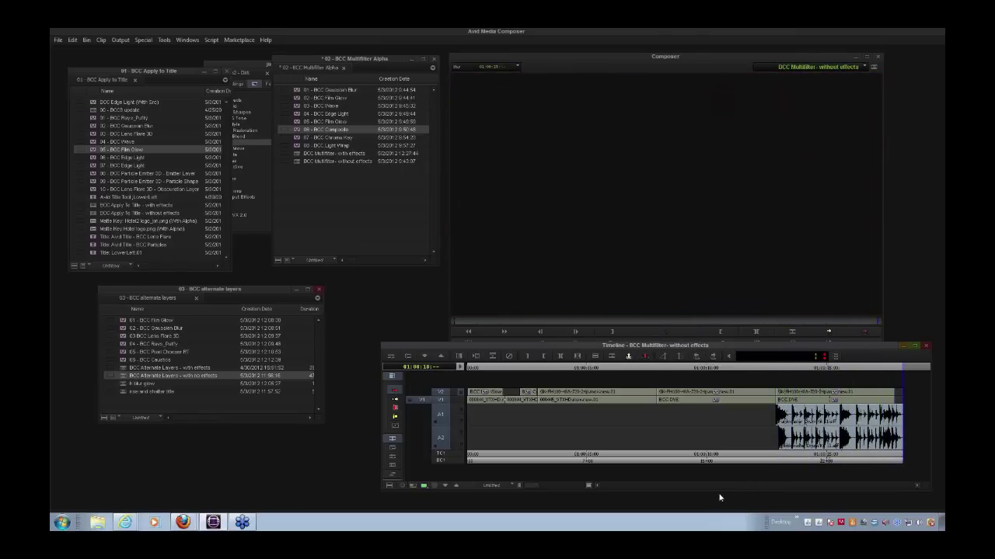
pyautogui.click(784, 462)
pyautogui.press('space')
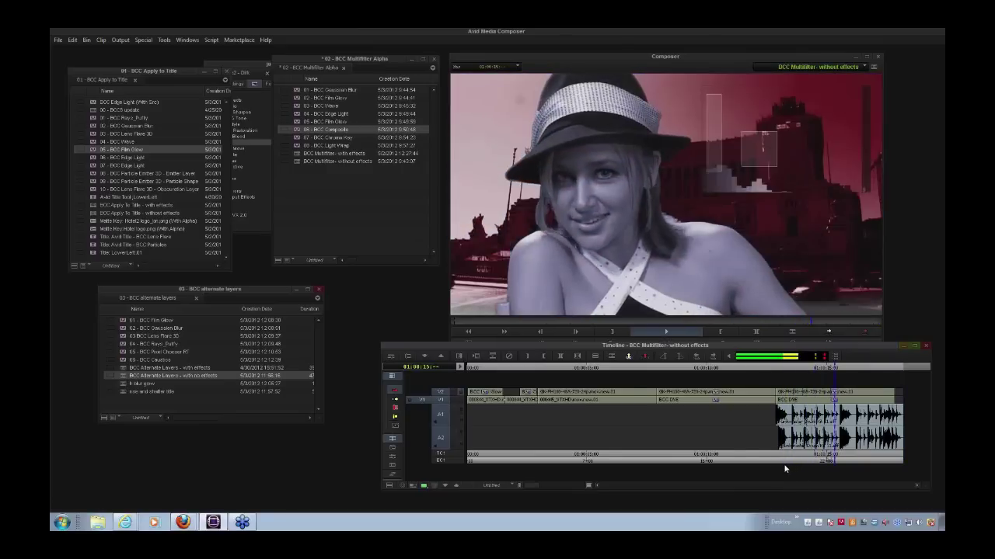
# Apply the saved 07 - BCC Chroma Key effect from the Multifilter Alpha bin to the green-screen clip on V2
pyautogui.click(592, 462)
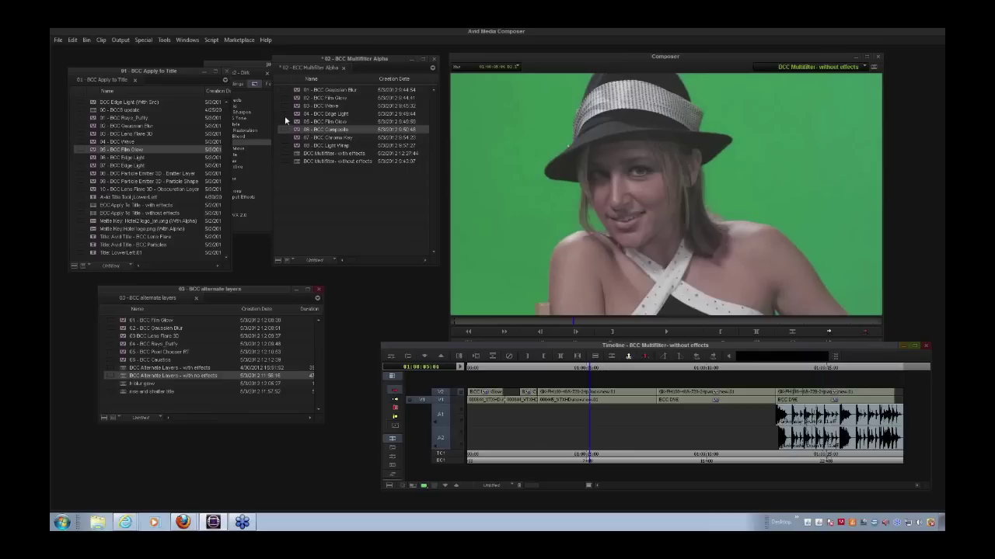
pyautogui.click(298, 140)
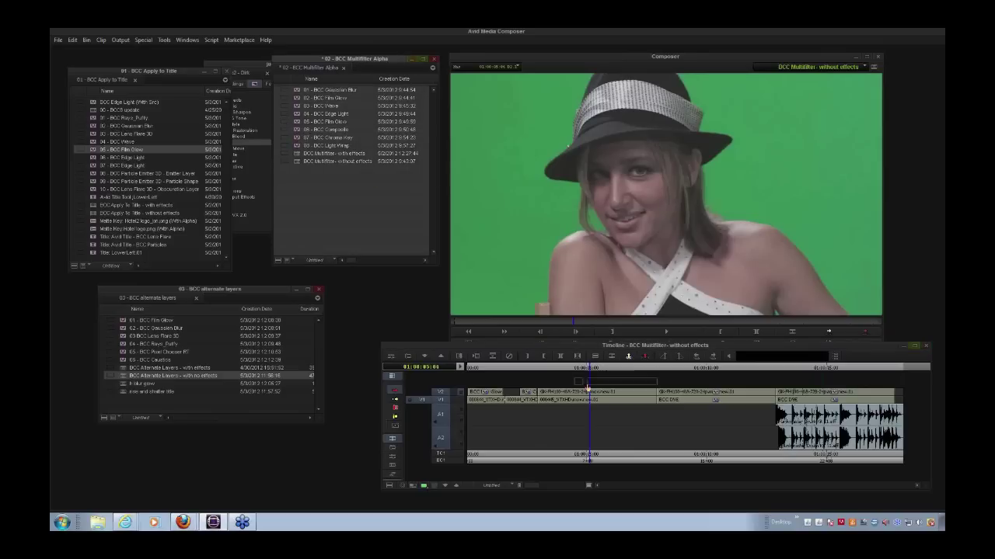
pyautogui.moveTo(587, 387); pyautogui.dragTo(585, 393)
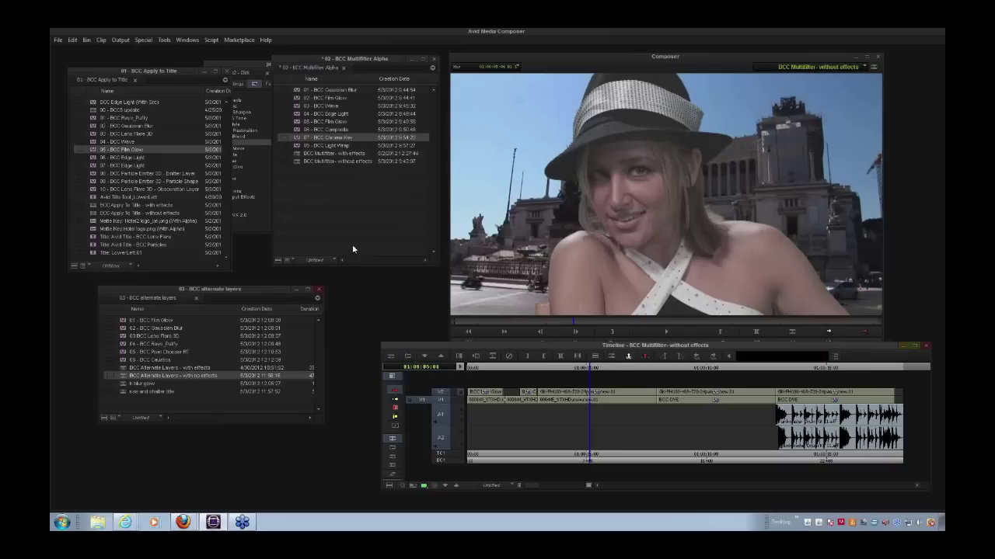
# Stack the saved BCC Light Wrap effect from the Multifilter Alpha bin on top of the chroma-keyed clip
pyautogui.click(296, 147)
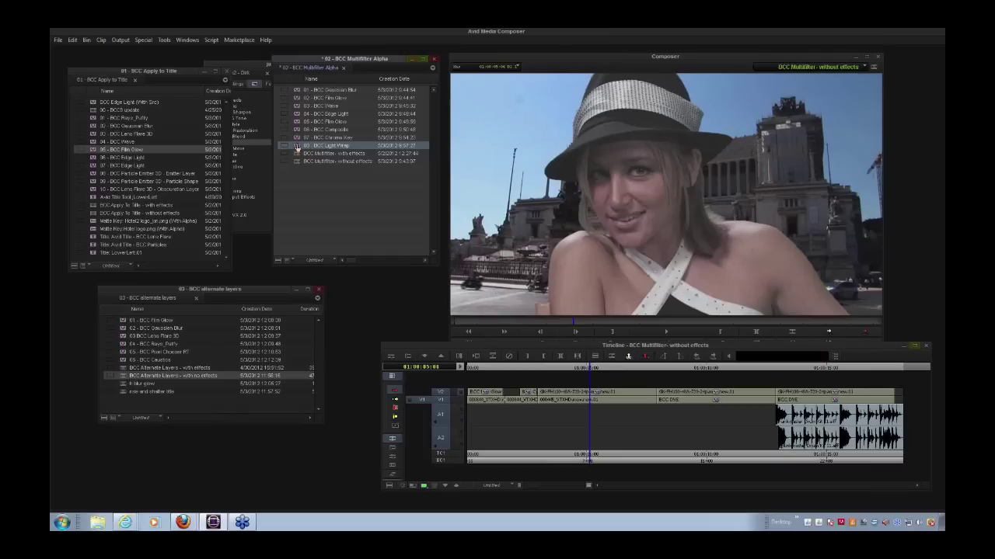
pyautogui.click(601, 395)
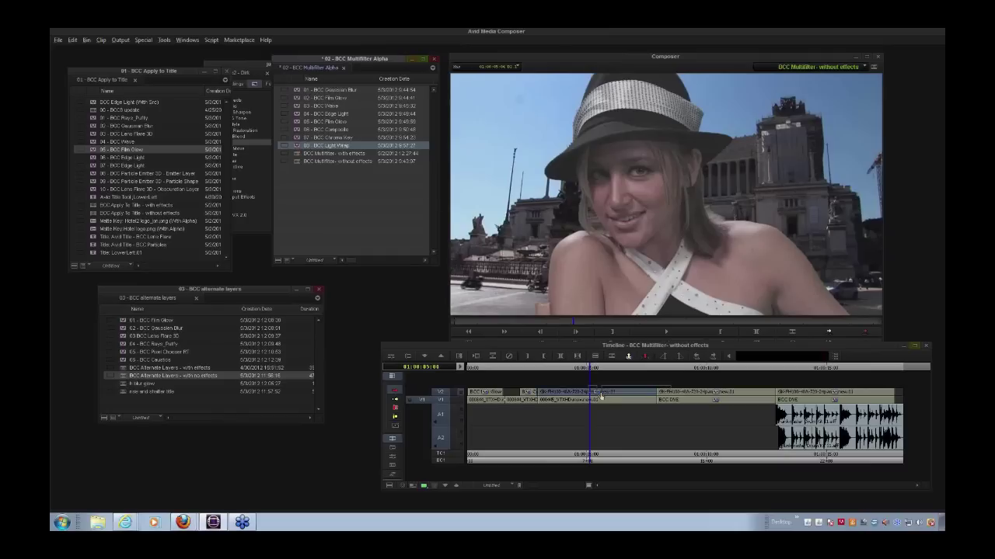
pyautogui.moveTo(600, 396); pyautogui.dragTo(596, 393)
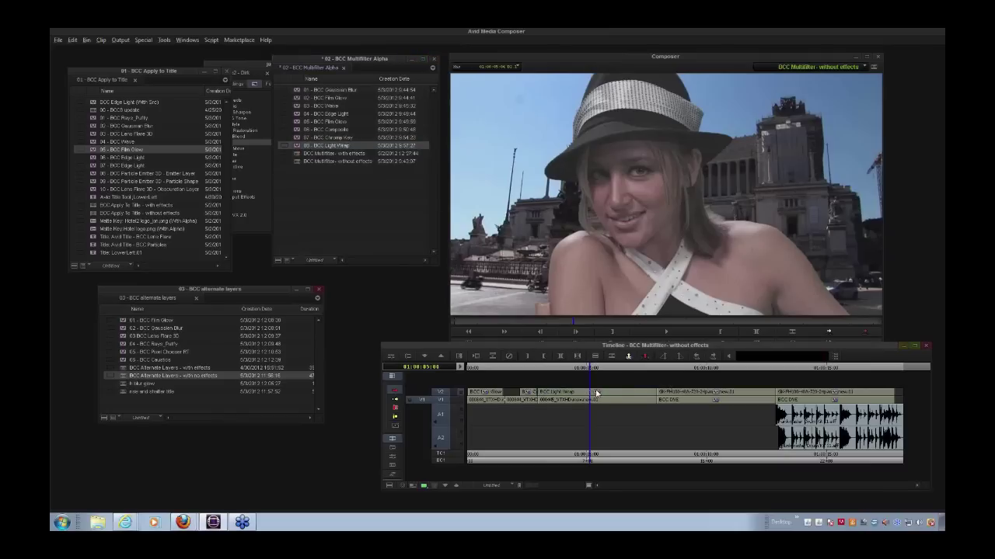
# Enable MultiFilter Start in the Title Matte settings of the BCC Chroma Key effect on the green-screen clip
pyautogui.click(391, 356)
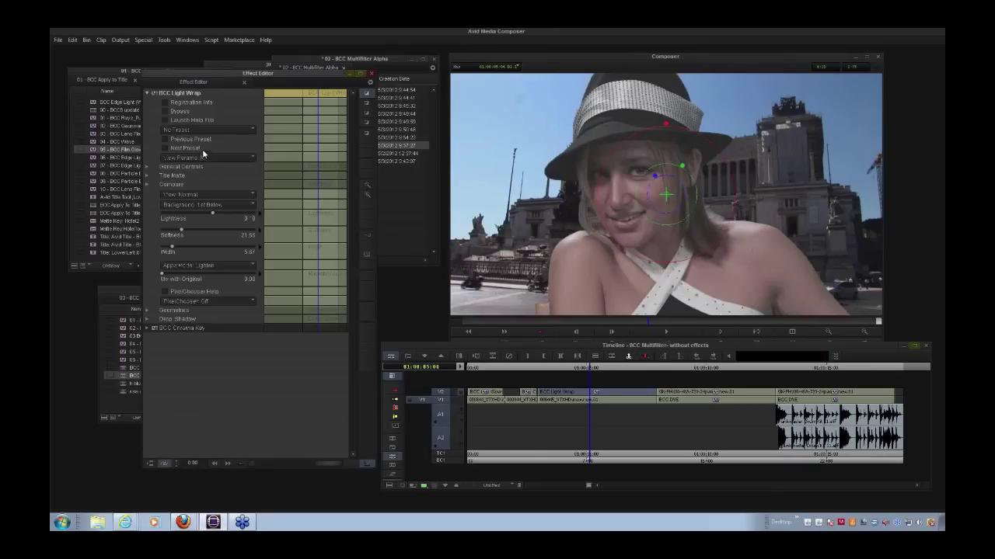
pyautogui.click(164, 112)
pyautogui.click(146, 92)
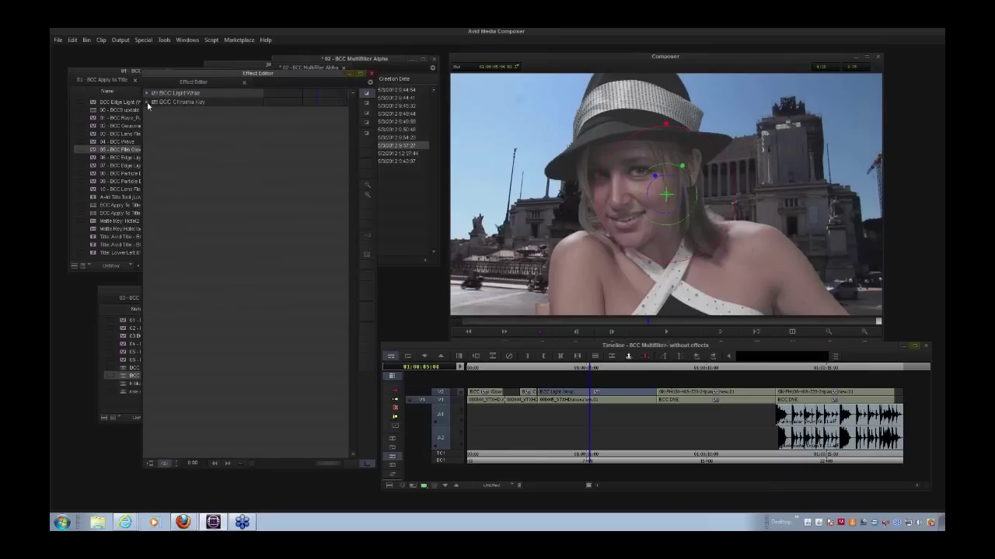
pyautogui.click(147, 101)
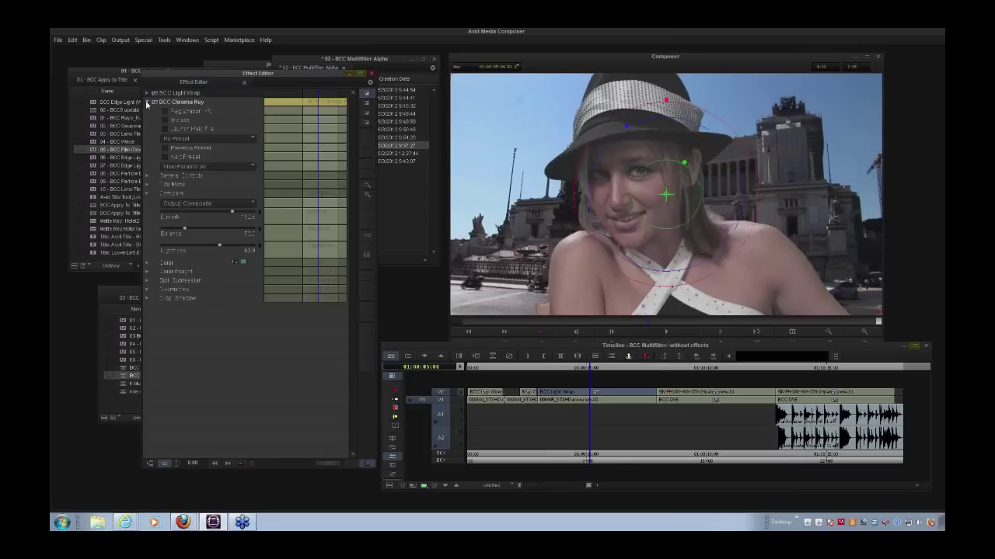
pyautogui.click(148, 184)
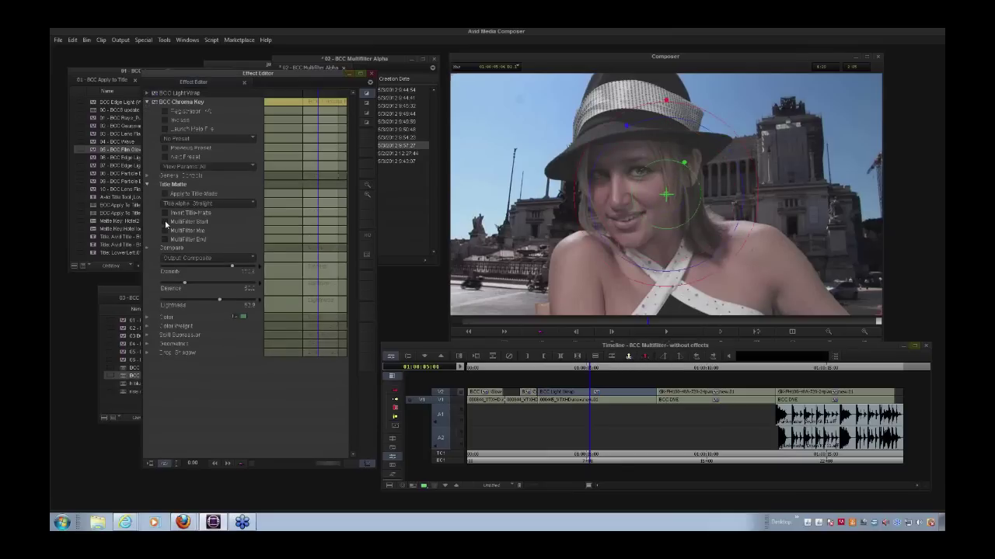
pyautogui.click(165, 222)
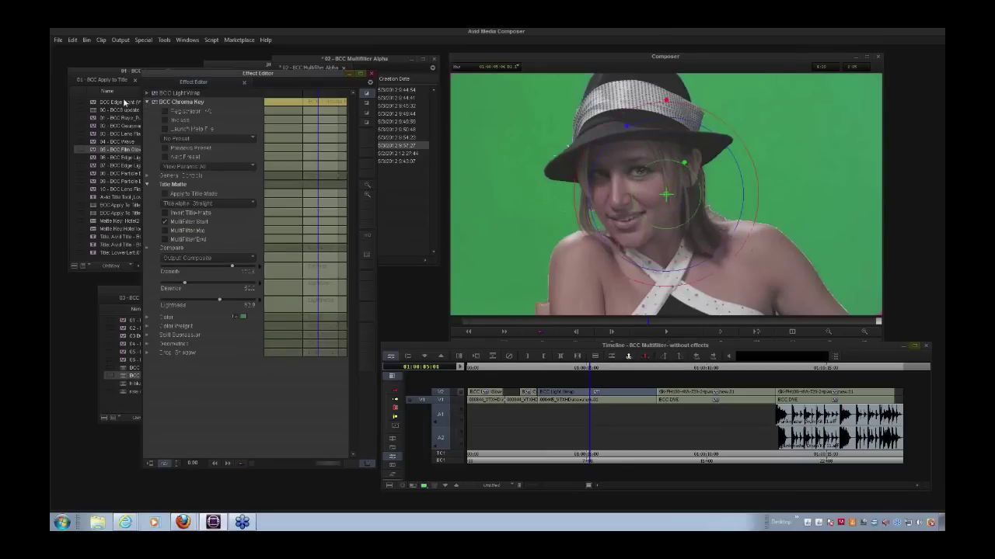
# Enable MultiFilter End in the Title Matte settings of the BCC Light Wrap effect
pyautogui.click(147, 102)
pyautogui.click(147, 93)
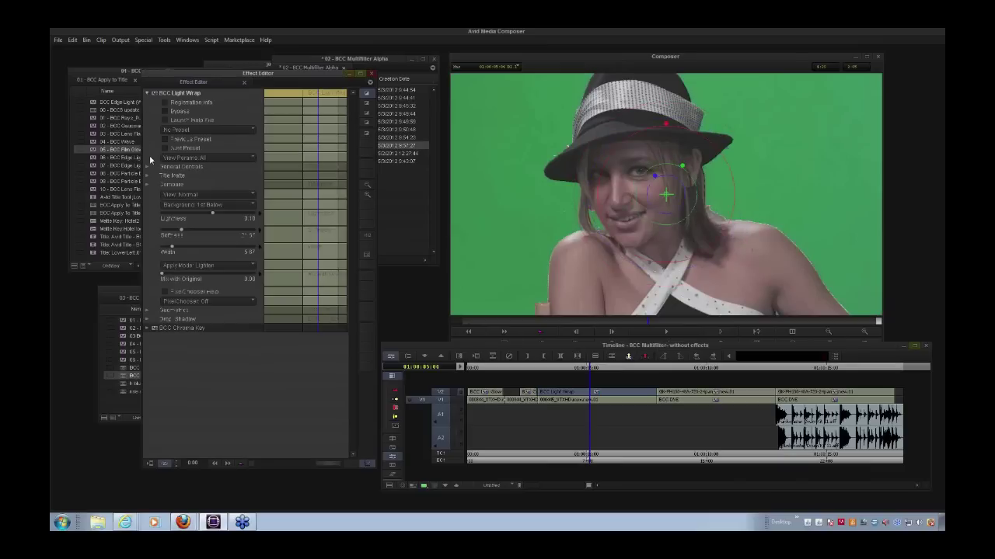
pyautogui.click(147, 176)
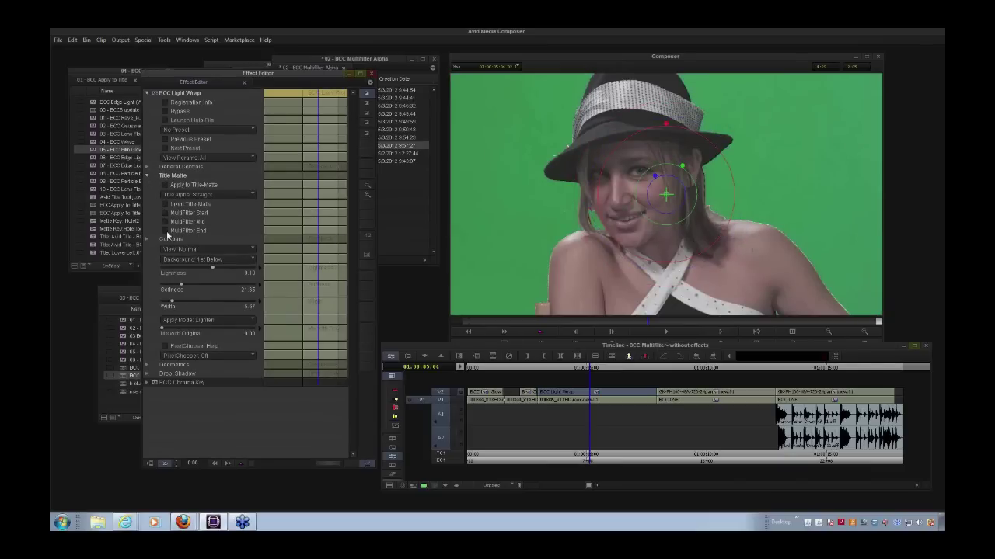
pyautogui.click(164, 231)
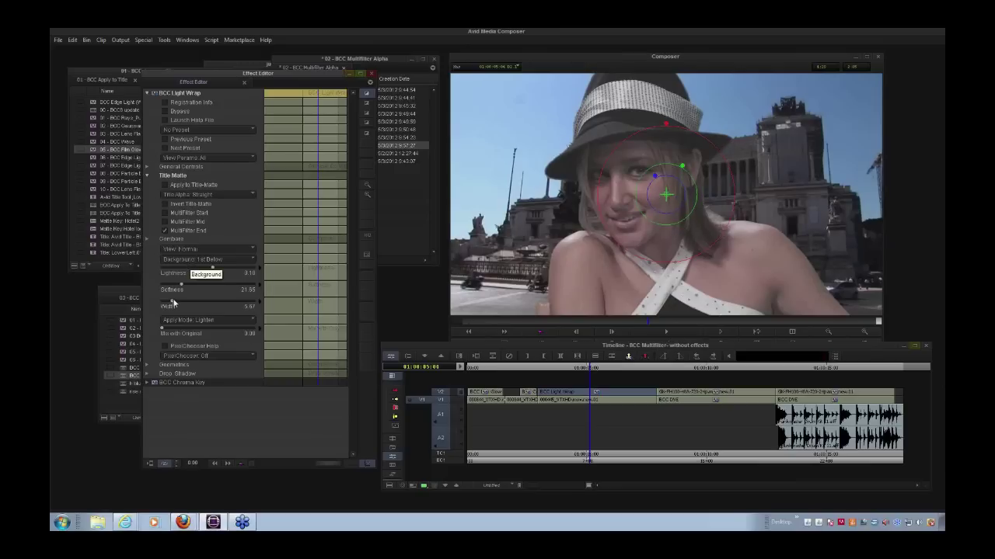
# Try an exaggerated light wrap with a width of about 44.5 and zero softness, checking it in Wrap On Black and Normal views
pyautogui.moveTo(173, 301)
pyautogui.mouseDown()
pyautogui.moveTo(271, 302)
pyautogui.moveTo(180, 308)
pyautogui.mouseUp()
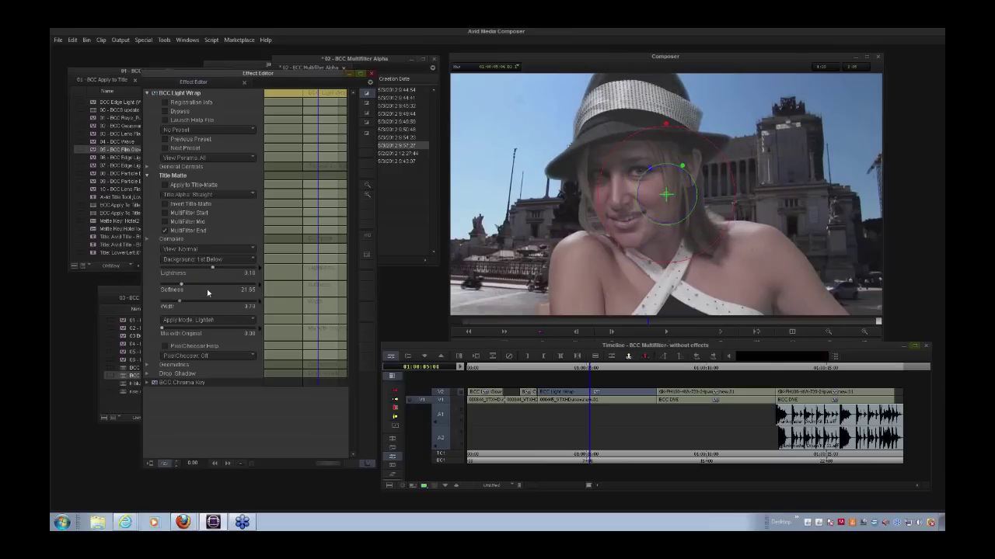
pyautogui.click(219, 251)
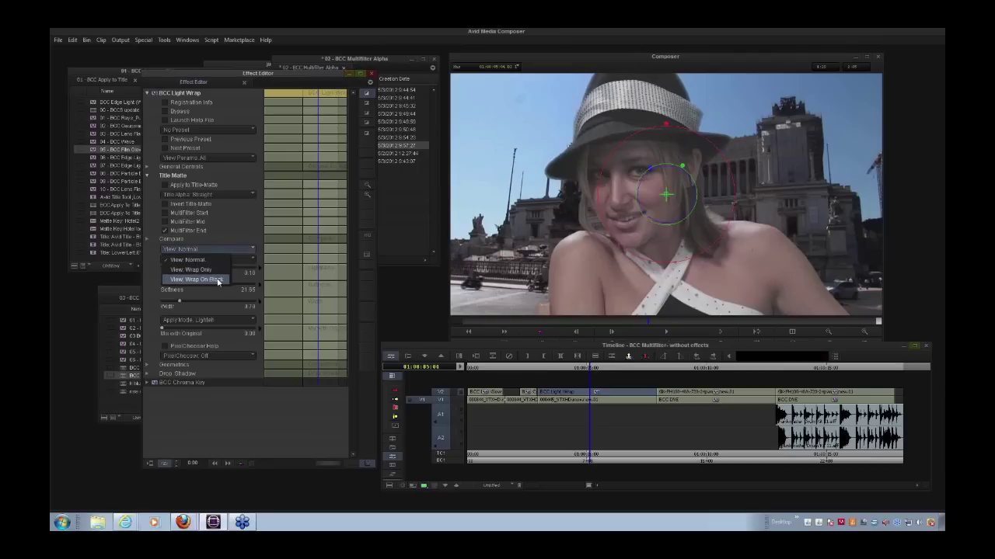
pyautogui.click(216, 279)
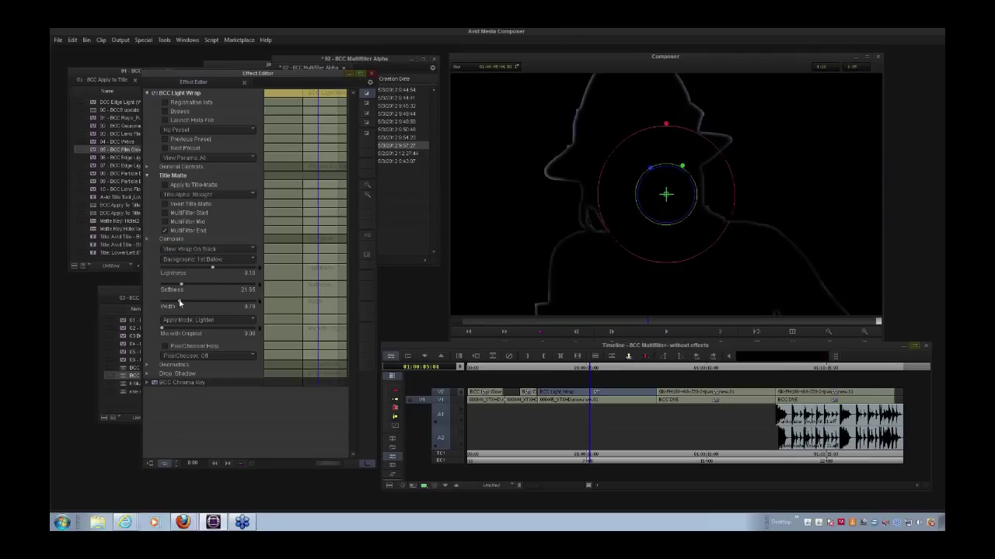
pyautogui.moveTo(180, 303); pyautogui.dragTo(244, 302)
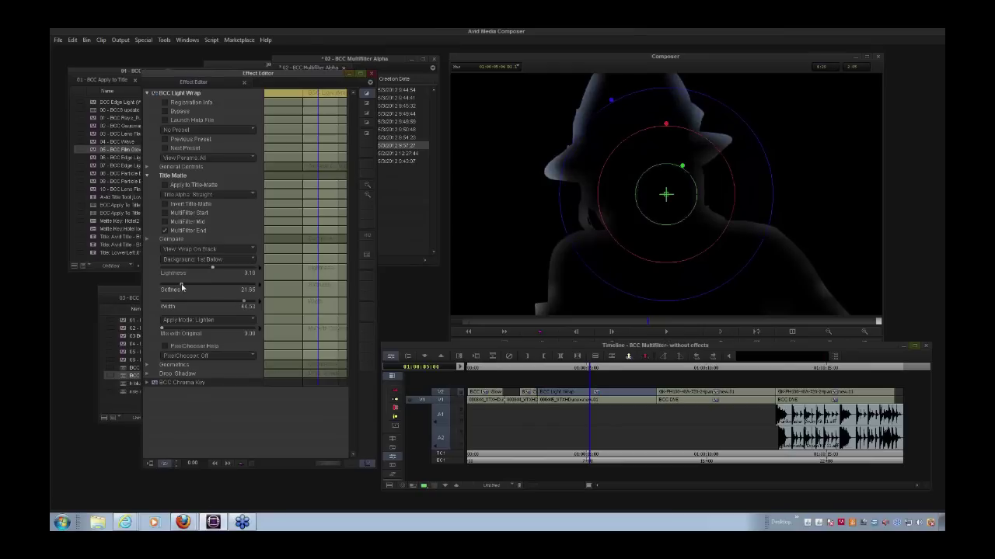
pyautogui.moveTo(181, 287); pyautogui.dragTo(140, 292)
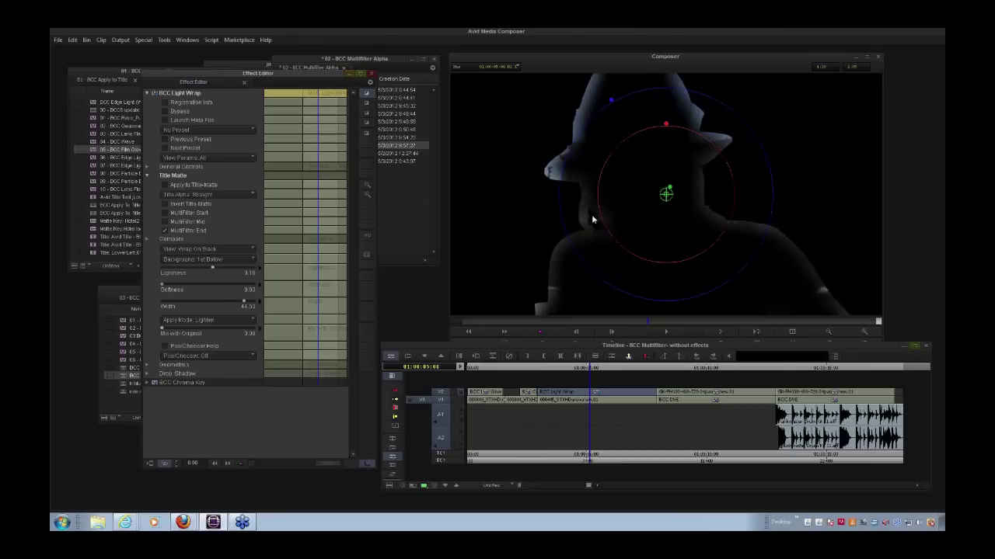
pyautogui.click(201, 248)
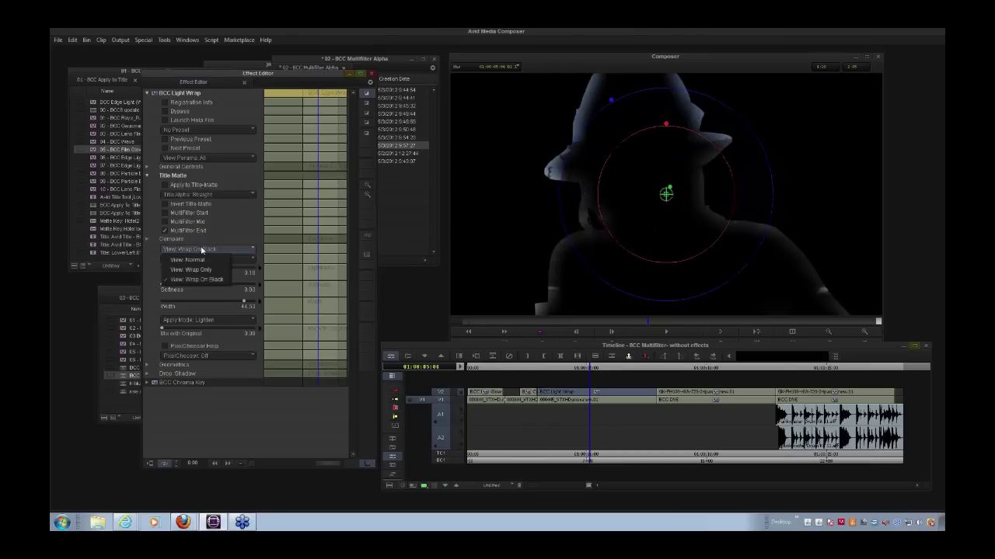
pyautogui.click(206, 264)
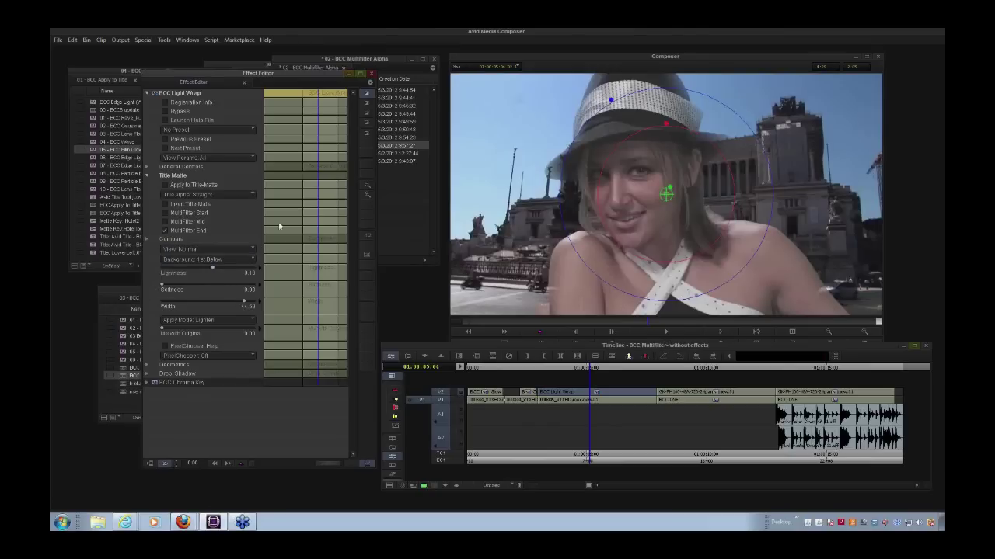
# Set the light wrap's softness to 31.44 and width to about 6.7 while viewing the wrap on black, and return to Normal view
pyautogui.click(209, 249)
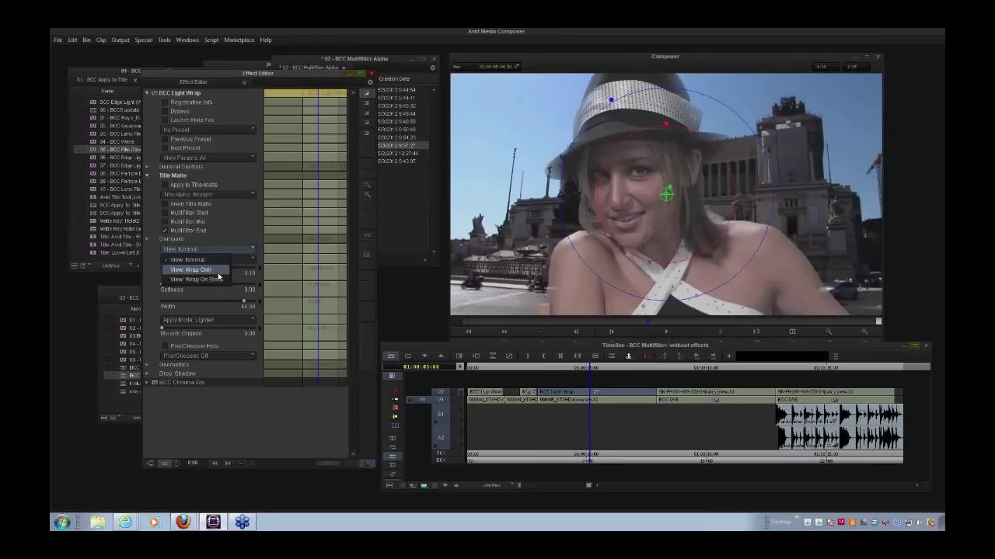
pyautogui.click(216, 279)
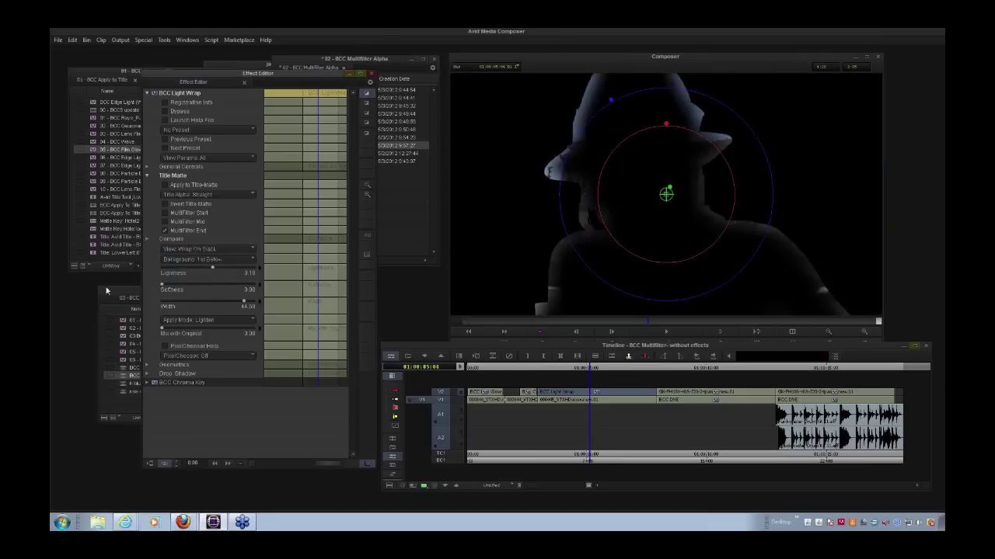
pyautogui.moveTo(163, 288); pyautogui.dragTo(176, 306)
pyautogui.click(206, 249)
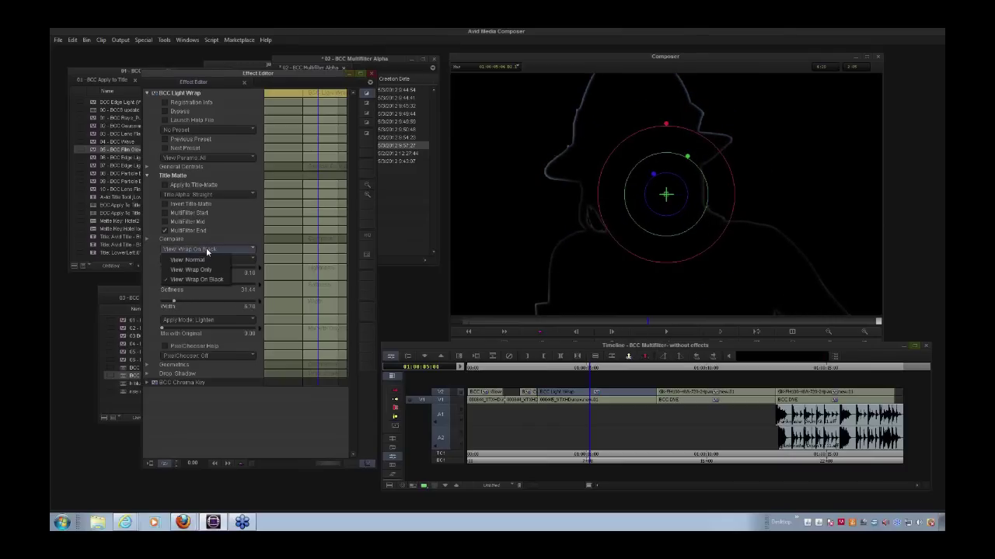
pyautogui.click(189, 260)
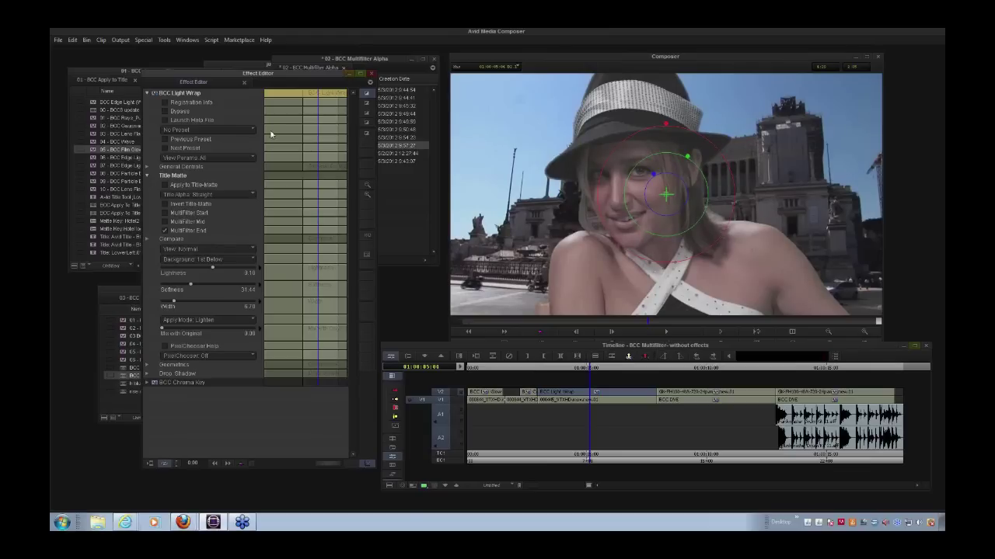
pyautogui.click(147, 177)
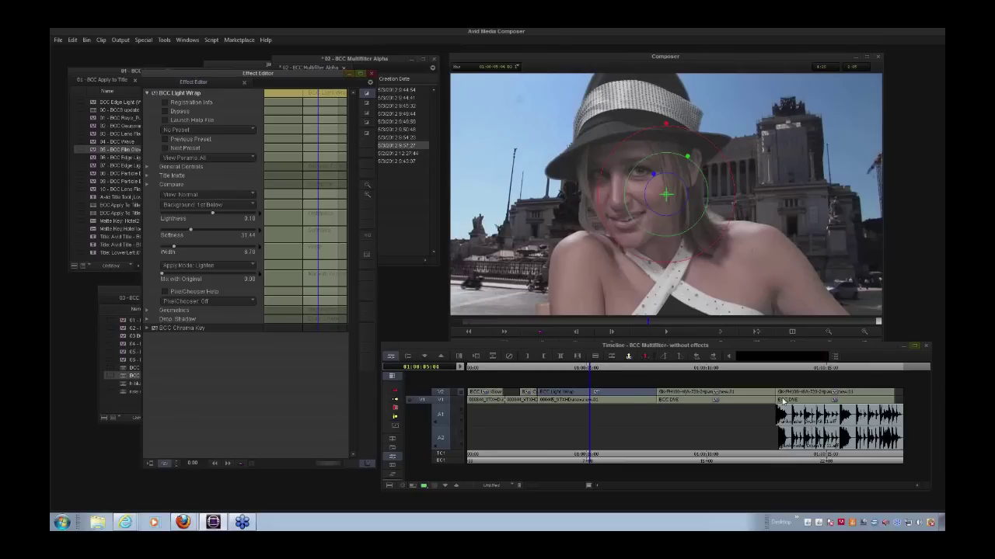
# Review the stack of BCC effects on the last V2 clip, move the timeline window lower, and close the Effect Editor
pyautogui.click(812, 393)
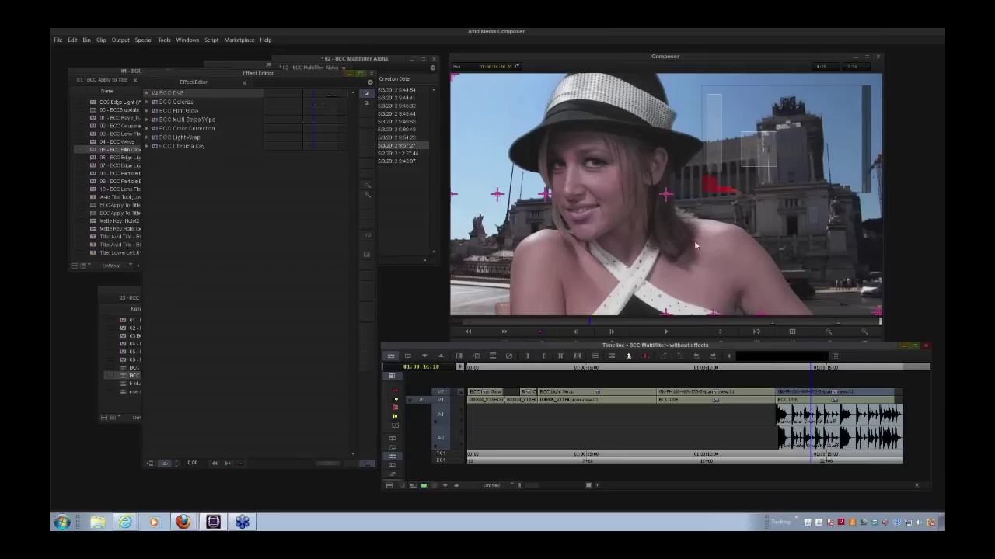
pyautogui.moveTo(765, 348); pyautogui.dragTo(768, 368)
pyautogui.click(765, 337)
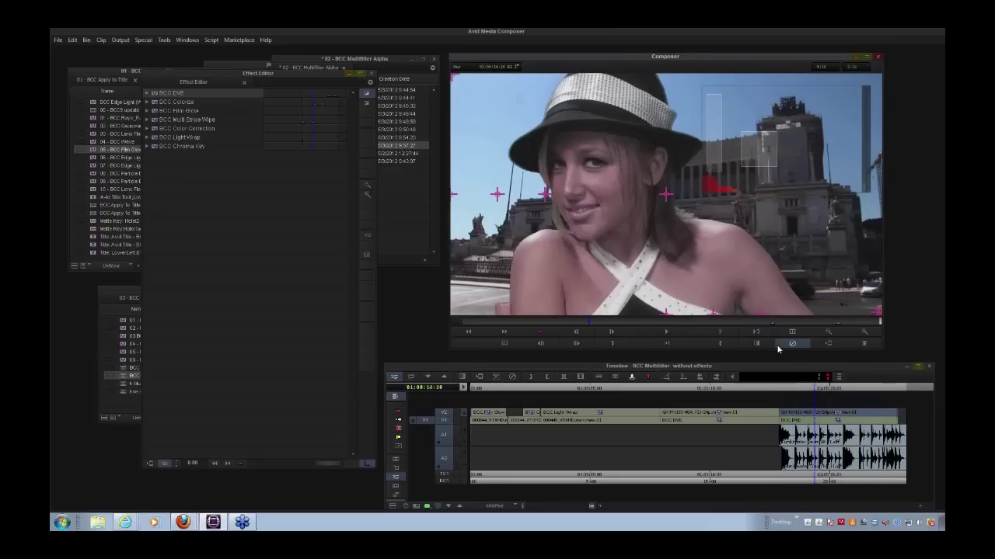
pyautogui.press('space')
pyautogui.click(372, 74)
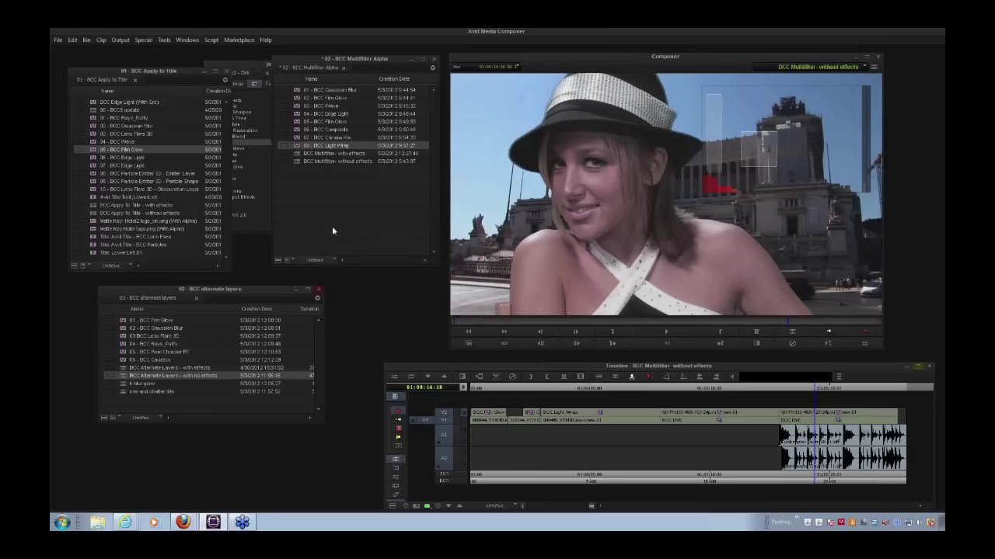
# Load the BCC Alternate Layers - with no effects sequence from the alternate layers bin and go to its opening street shots
pyautogui.moveTo(269, 289); pyautogui.dragTo(254, 324)
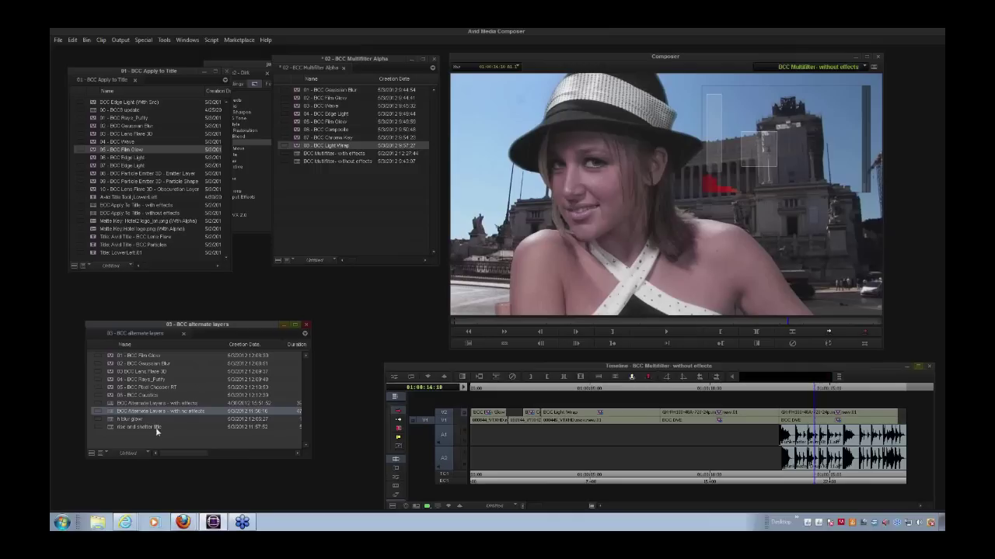
pyautogui.doubleClick(110, 415)
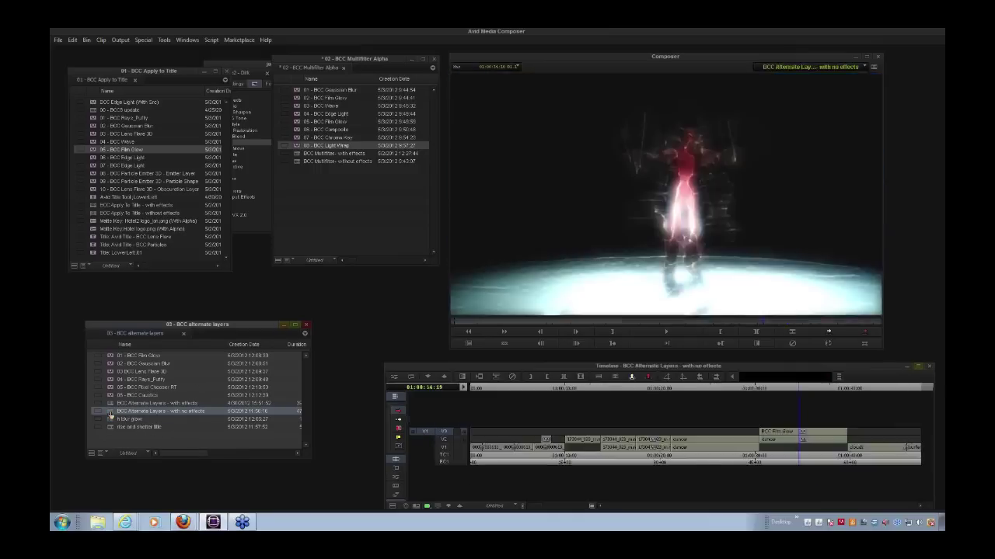
pyautogui.click(490, 463)
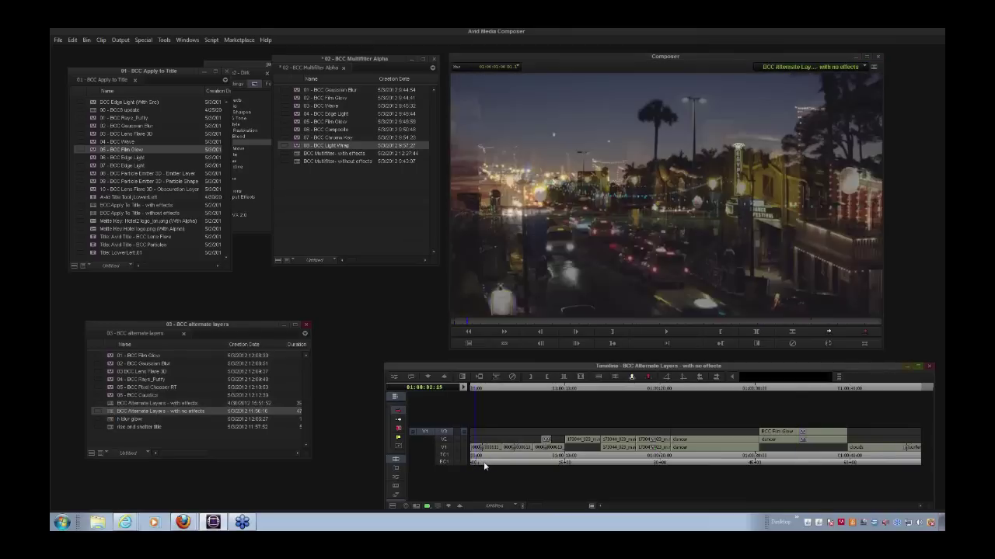
pyautogui.moveTo(490, 467); pyautogui.dragTo(478, 471)
# Cut the V2 filler above the street shots at about one second and at 01:00:01:21
pyautogui.moveTo(522, 505); pyautogui.dragTo(565, 510)
pyautogui.moveTo(501, 466)
pyautogui.mouseDown()
pyautogui.moveTo(489, 464)
pyautogui.moveTo(535, 466)
pyautogui.moveTo(499, 466)
pyautogui.moveTo(522, 471)
pyautogui.moveTo(499, 477)
pyautogui.mouseUp()
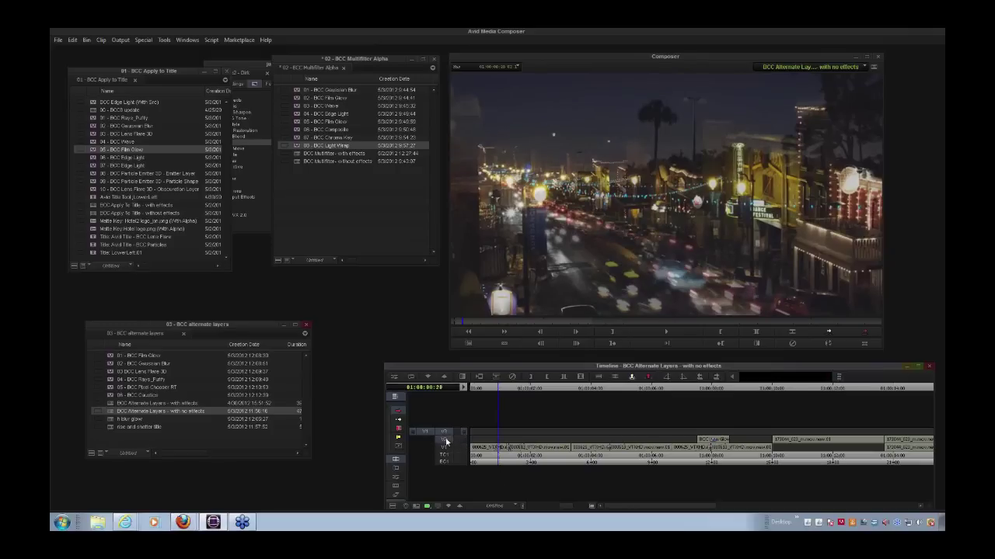
pyautogui.moveTo(424, 431); pyautogui.dragTo(444, 439)
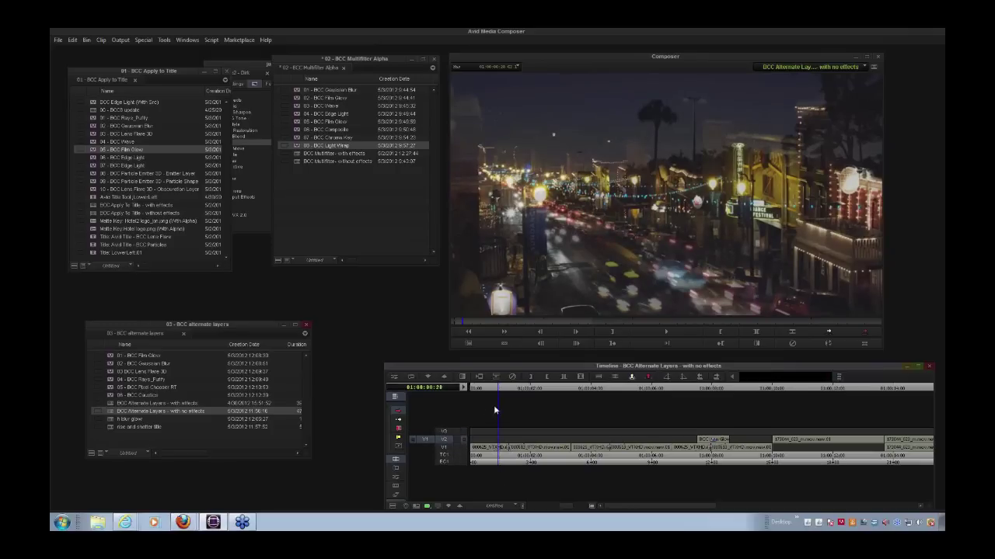
pyautogui.click(791, 332)
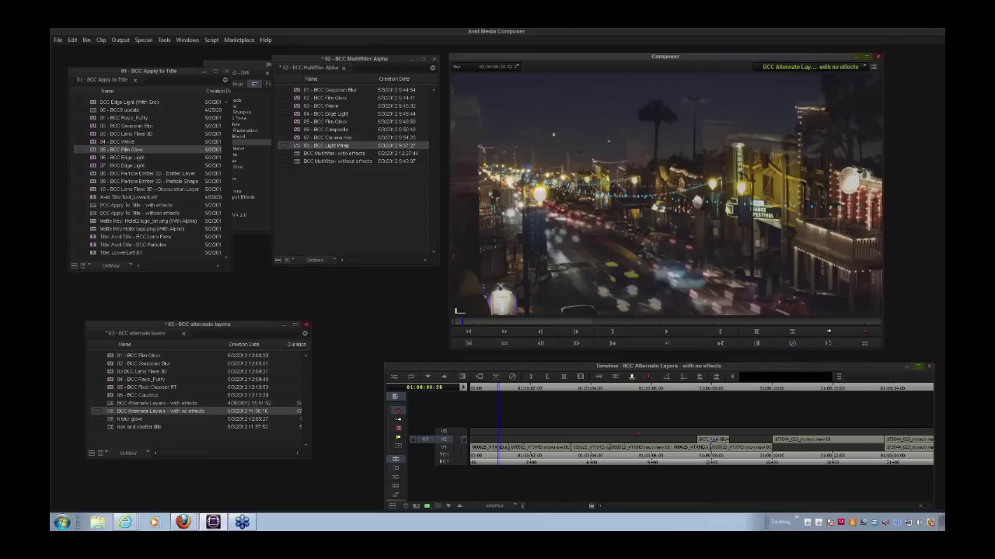
pyautogui.click(523, 465)
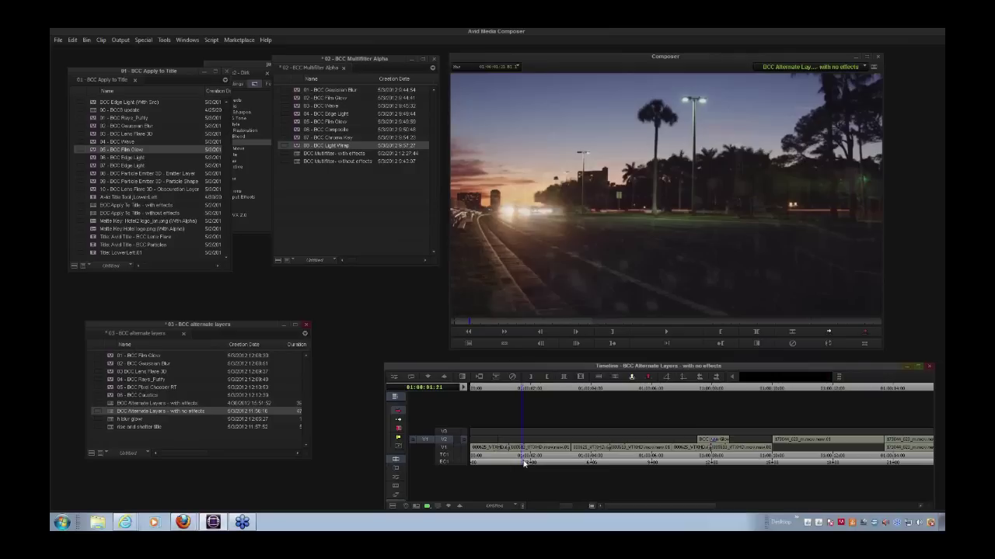
pyautogui.click(793, 334)
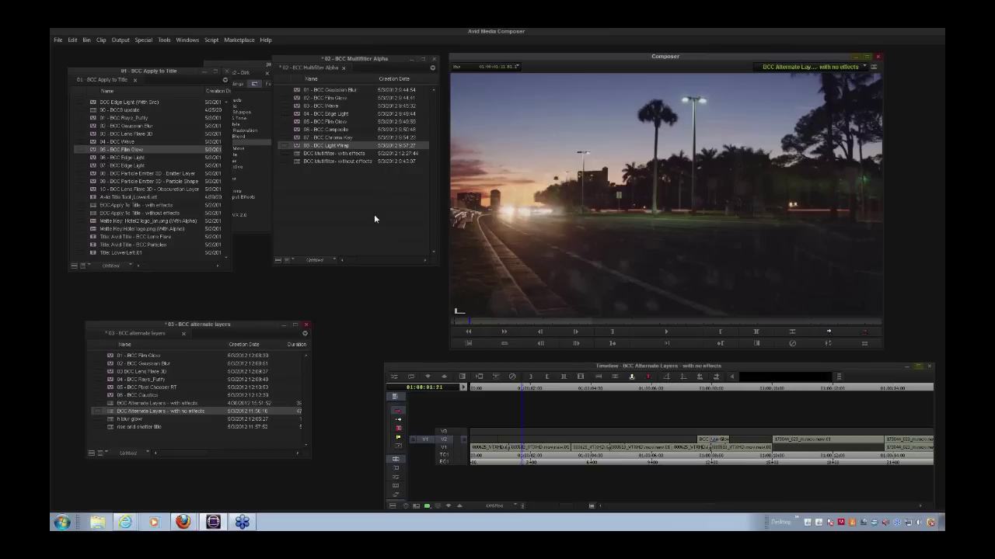
# Apply the saved 01 - BCC Film Glow effect to the short filler segment between the two V2 cuts and open the Effect Editor
pyautogui.moveTo(243, 326); pyautogui.dragTo(256, 301)
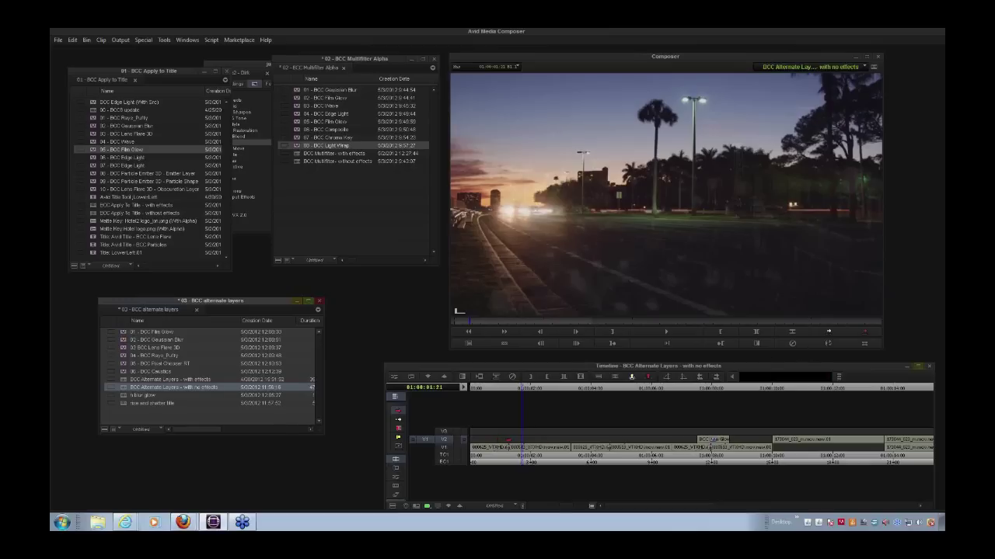
pyautogui.click(506, 440)
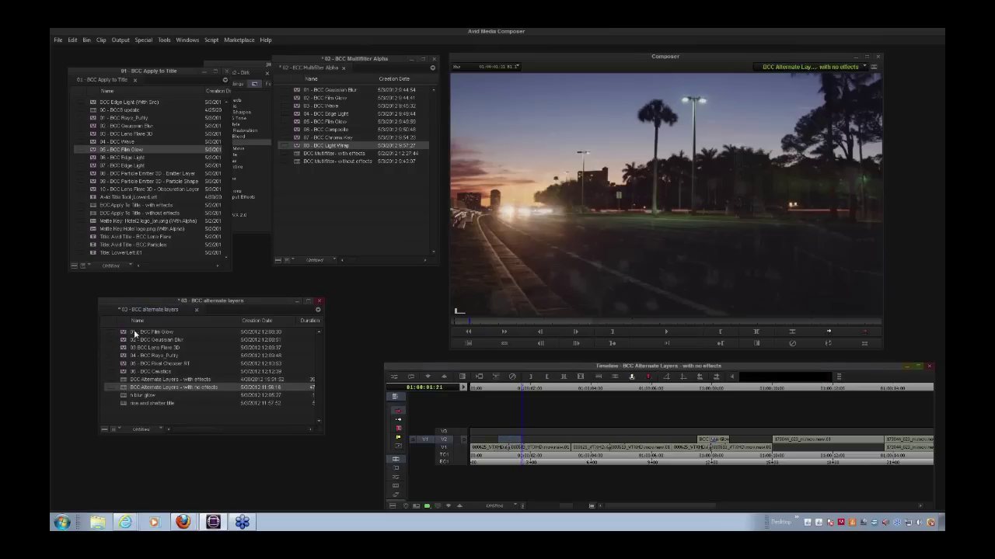
pyautogui.moveTo(123, 333); pyautogui.dragTo(513, 445)
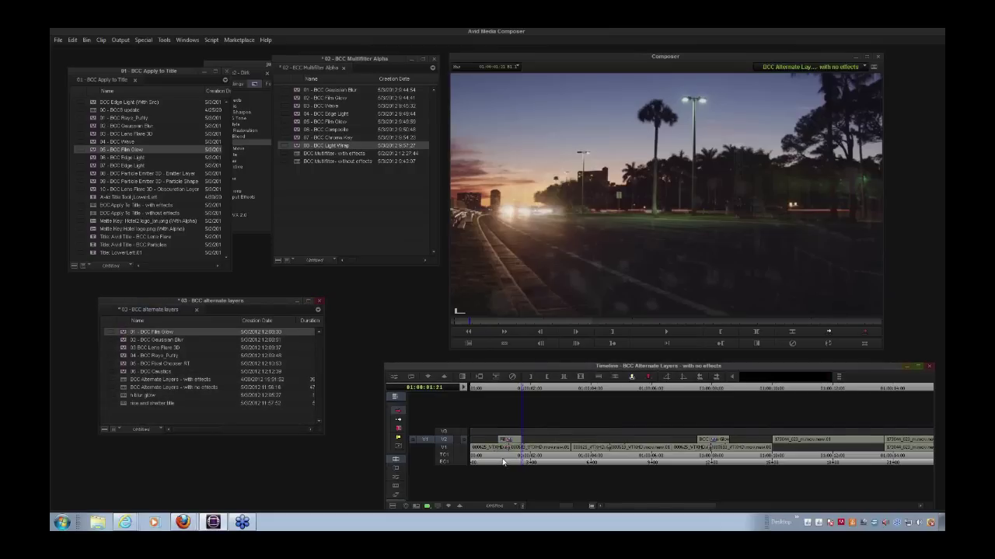
pyautogui.click(394, 376)
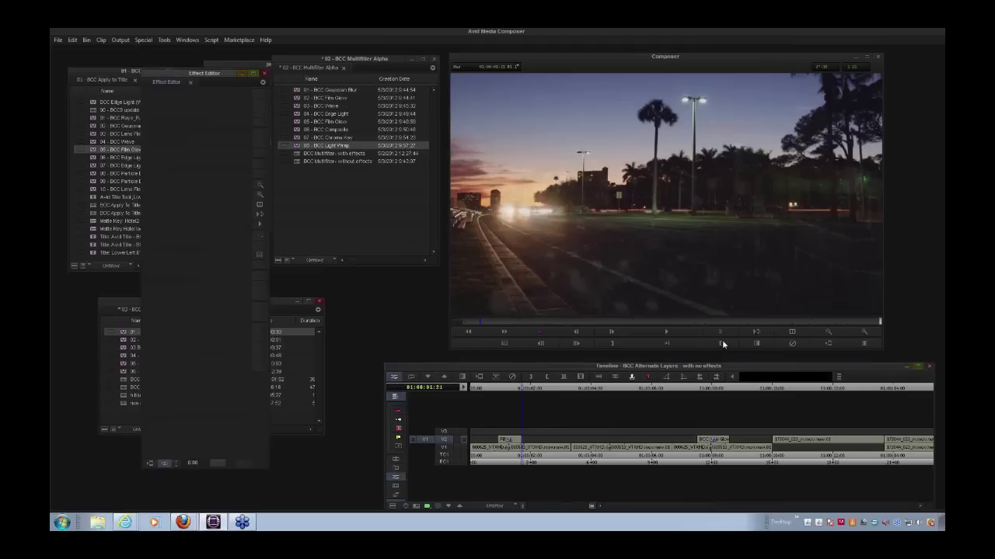
# Preview the new Film Glow segment on V2 and change the timeline's video playback quality
pyautogui.click(755, 335)
pyautogui.click(755, 335)
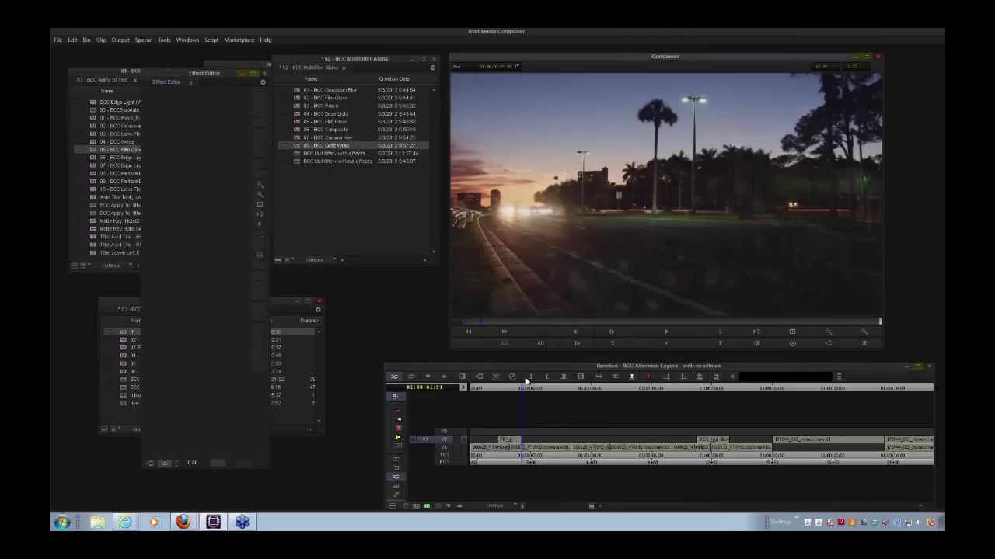
pyautogui.click(429, 507)
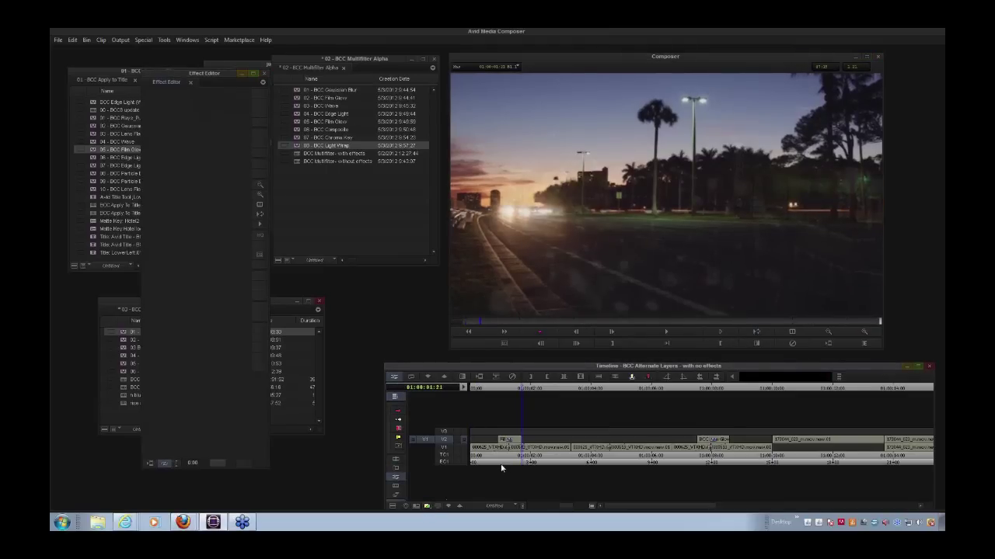
# Inspect the Glow Intensity keyframe graph of the Film Glow at 01:00:01:10, move the Effect Editor aside, and preview the segment
pyautogui.moveTo(501, 466); pyautogui.dragTo(511, 465)
pyautogui.click(398, 378)
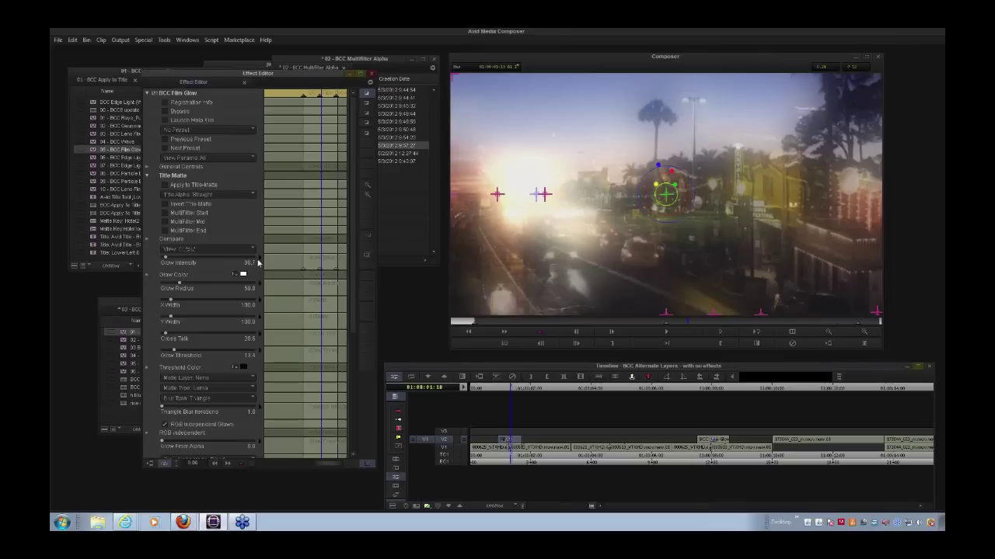
pyautogui.click(263, 266)
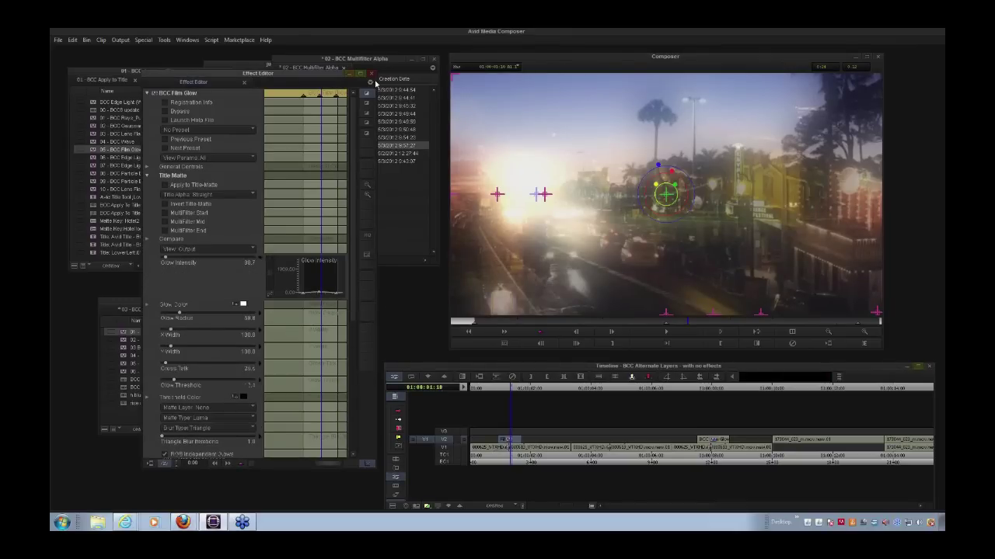
pyautogui.moveTo(332, 76); pyautogui.dragTo(300, 78)
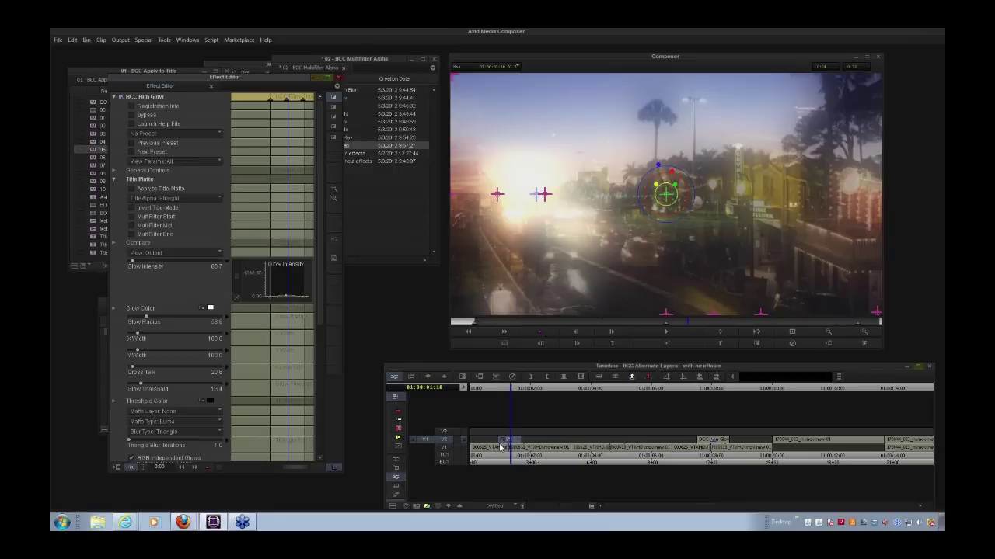
pyautogui.click(765, 340)
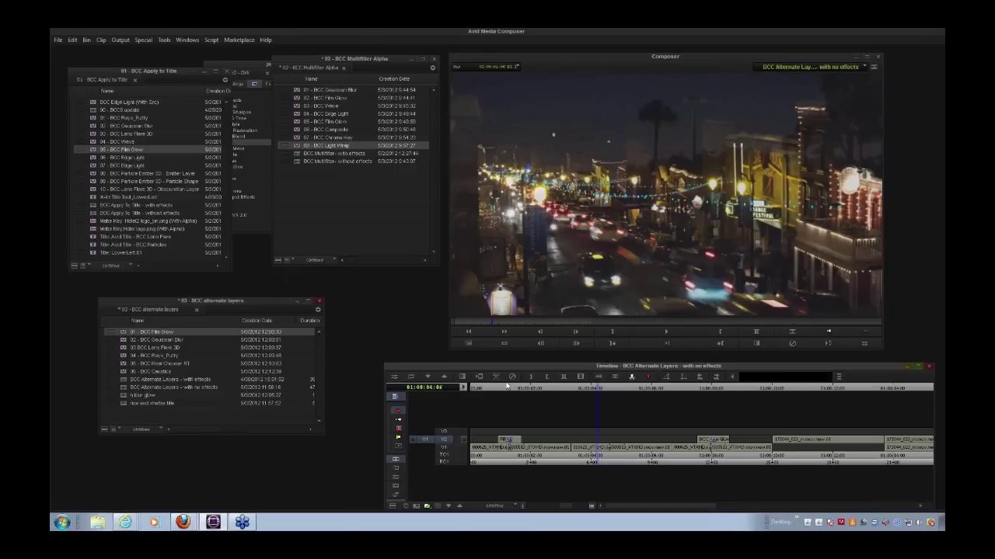
# Cut the V2 filler above the next pair of street shots at about 01:00:04:06 and 01:00:05:00
pyautogui.click(791, 334)
pyautogui.click(621, 463)
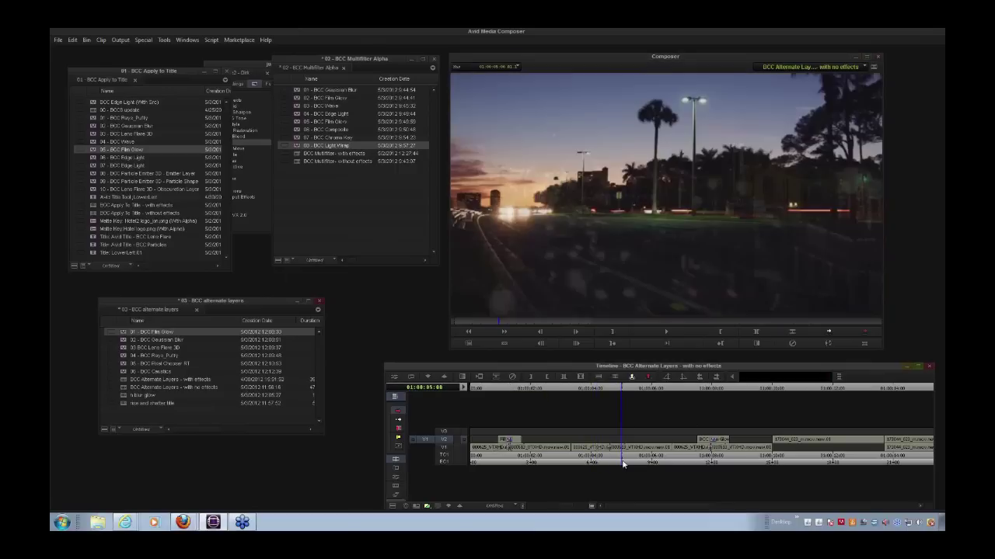
pyautogui.click(793, 334)
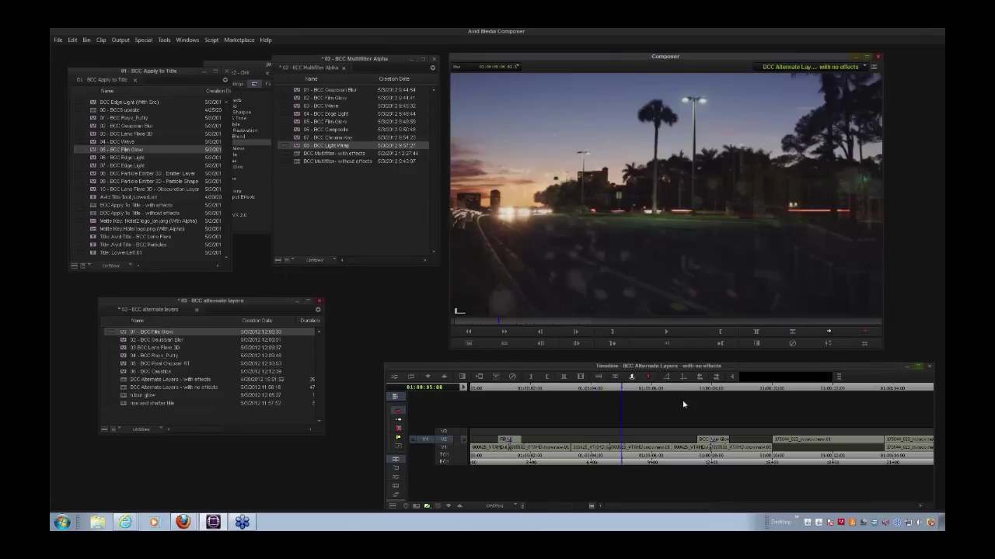
# Apply the saved 02 - BCC Gaussian Blur effect to the second short filler segment on V2 and preview it with the Effect Editor open
pyautogui.click(125, 345)
pyautogui.moveTo(537, 391); pyautogui.dragTo(604, 440)
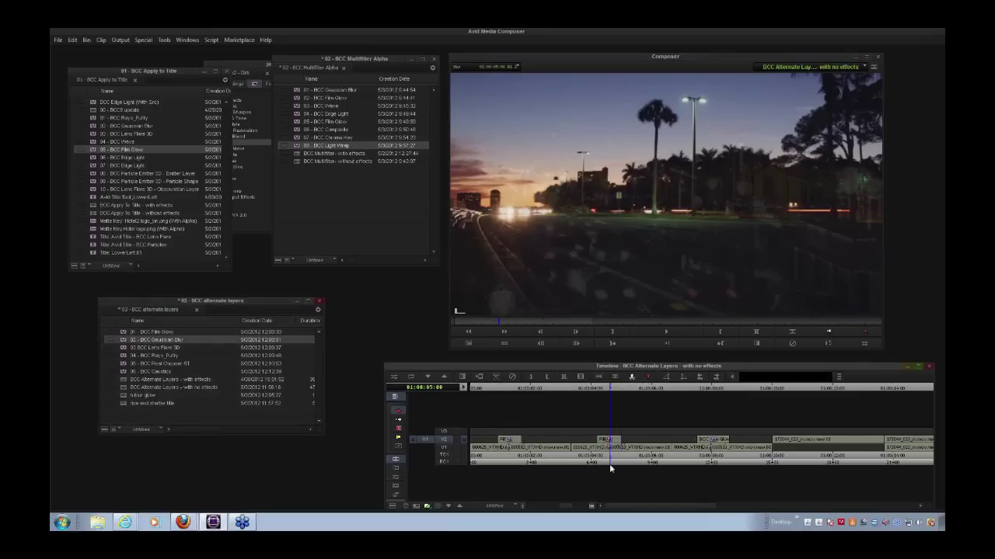
pyautogui.click(610, 464)
pyautogui.click(394, 379)
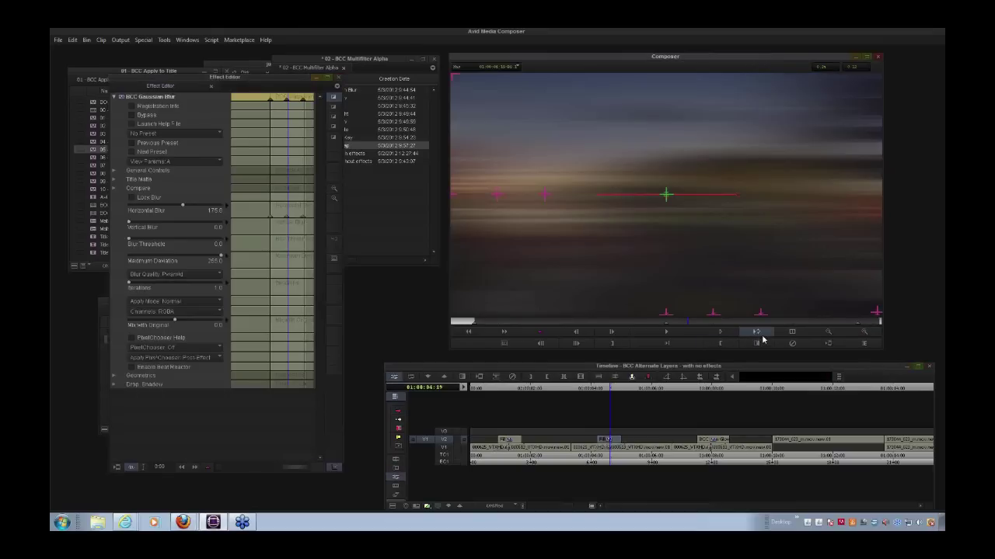
pyautogui.click(760, 333)
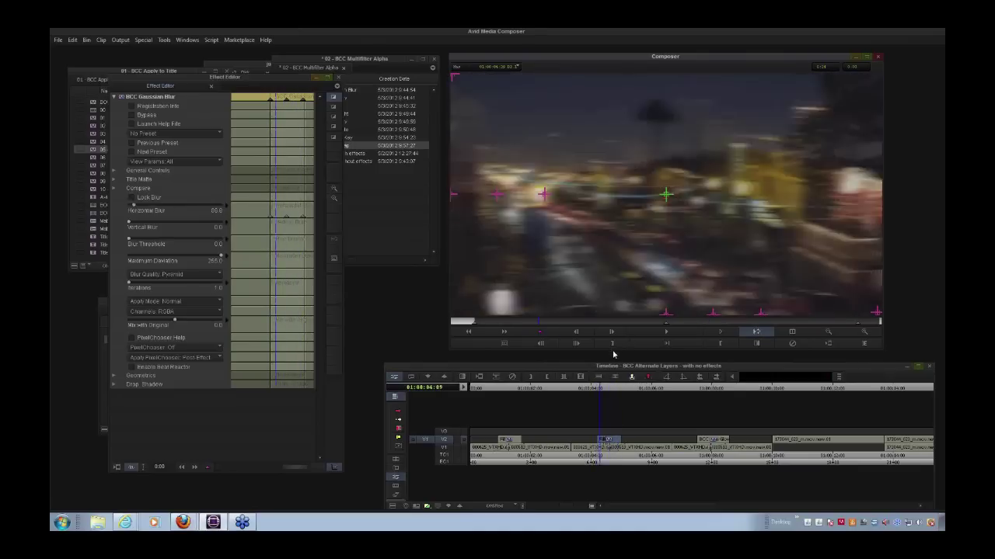
pyautogui.press('space')
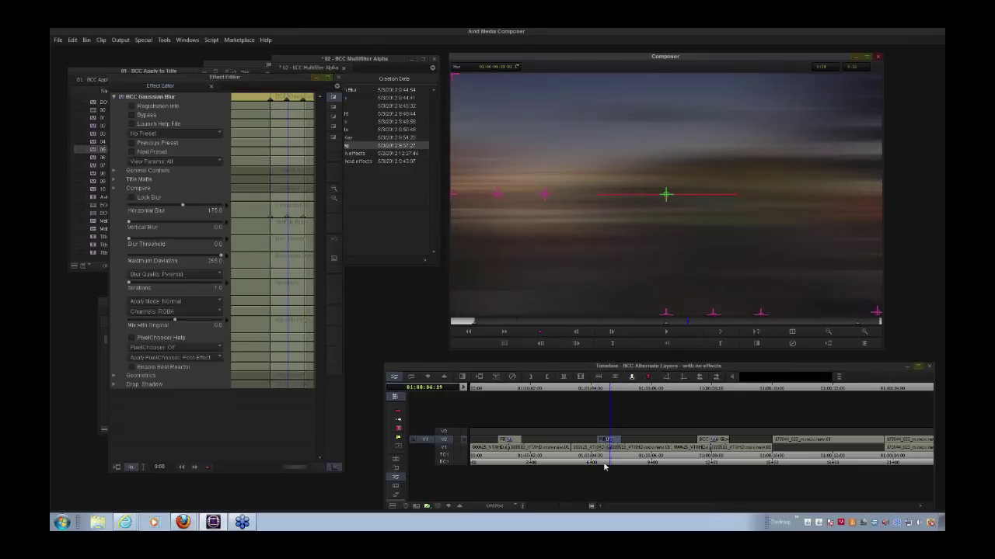
pyautogui.moveTo(603, 466); pyautogui.dragTo(667, 479)
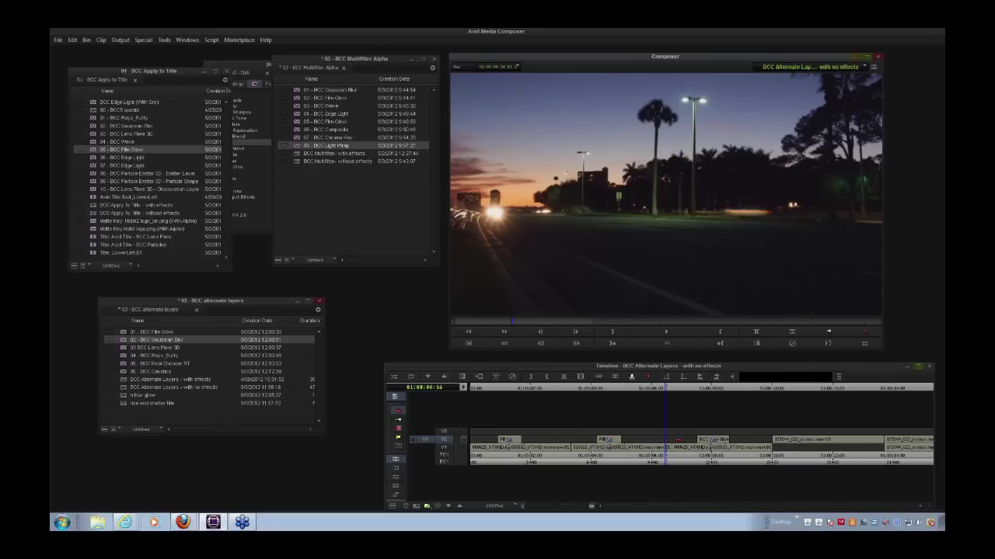
pyautogui.moveTo(666, 465)
pyautogui.mouseDown()
pyautogui.moveTo(679, 464)
pyautogui.moveTo(662, 466)
pyautogui.mouseUp()
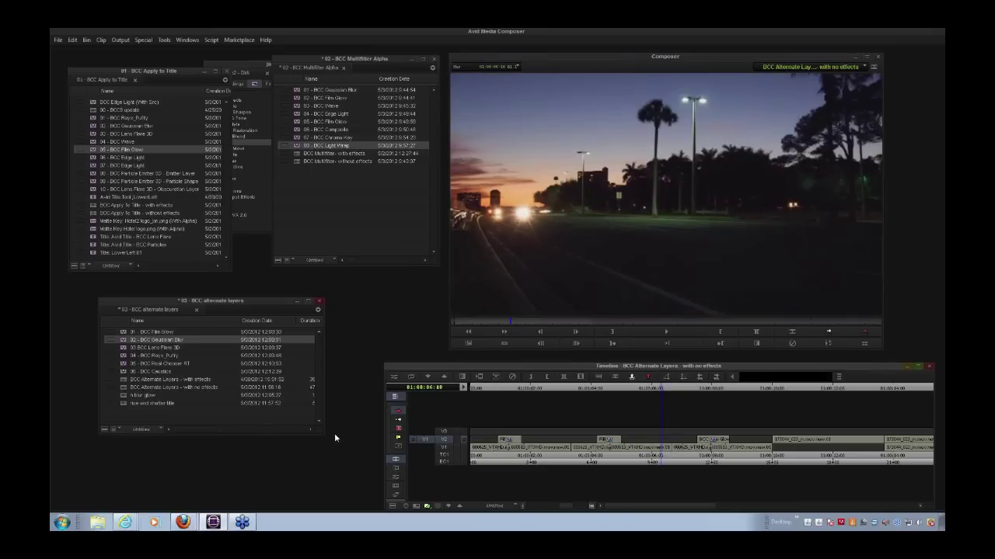
pyautogui.click(123, 399)
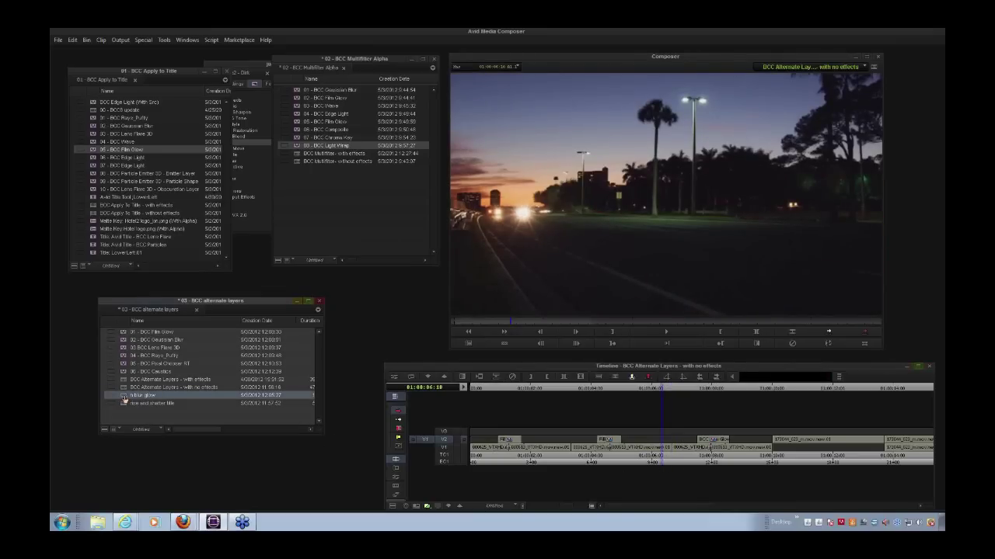
pyautogui.click(793, 68)
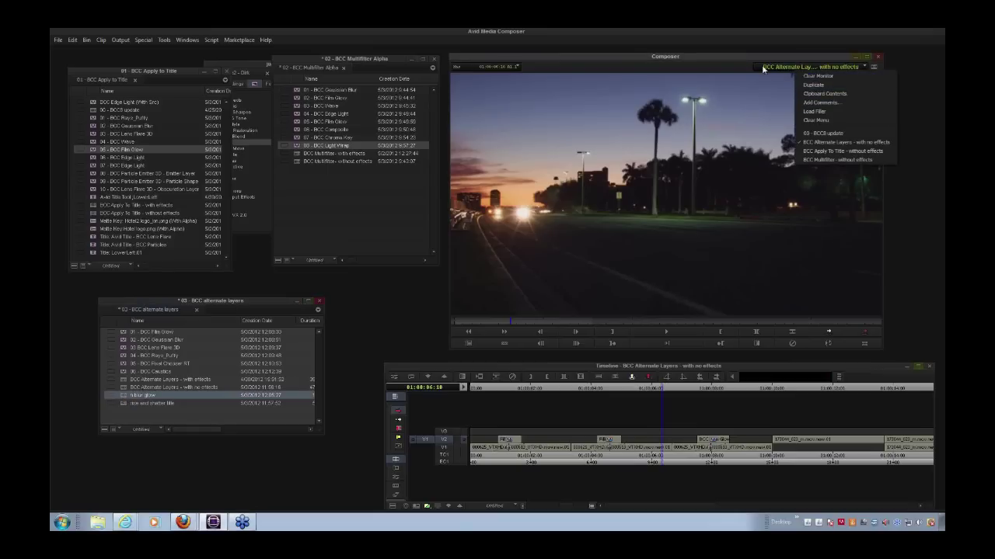
pyautogui.click(178, 418)
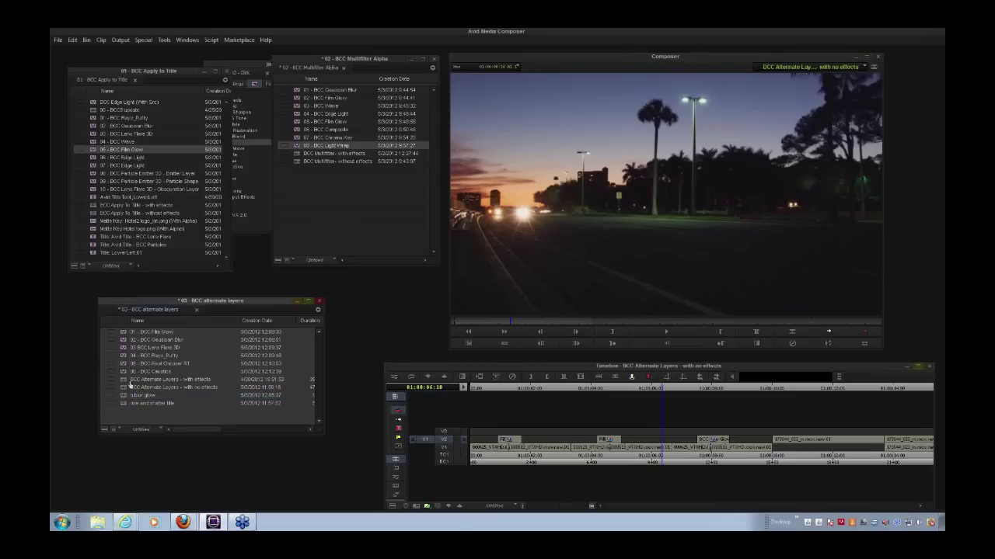
# Create a subsequence in the alternate layers bin from the third V2 effect segment of BCC Alternate Layers - with effects
pyautogui.doubleClick(126, 379)
pyautogui.click(561, 460)
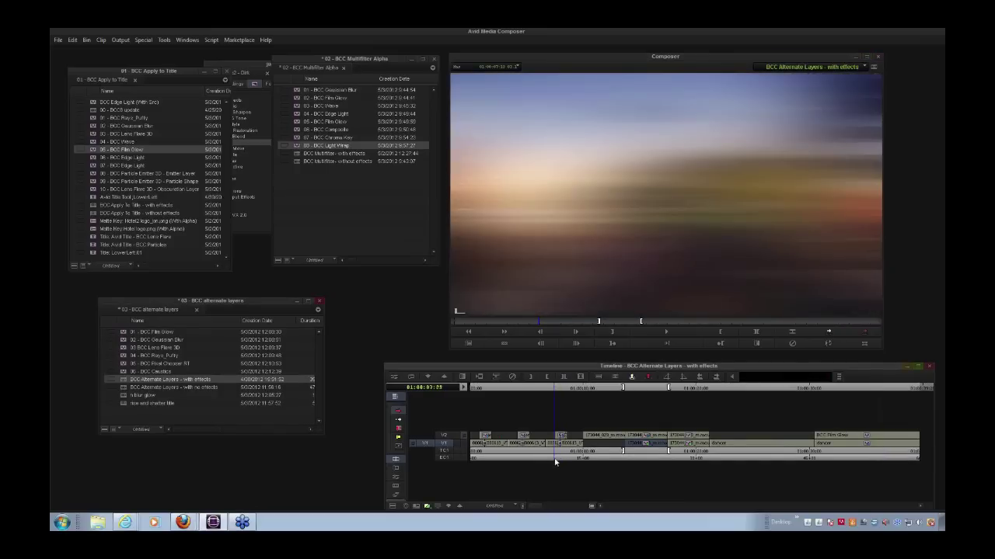
pyautogui.click(563, 459)
pyautogui.moveTo(564, 460); pyautogui.dragTo(561, 461)
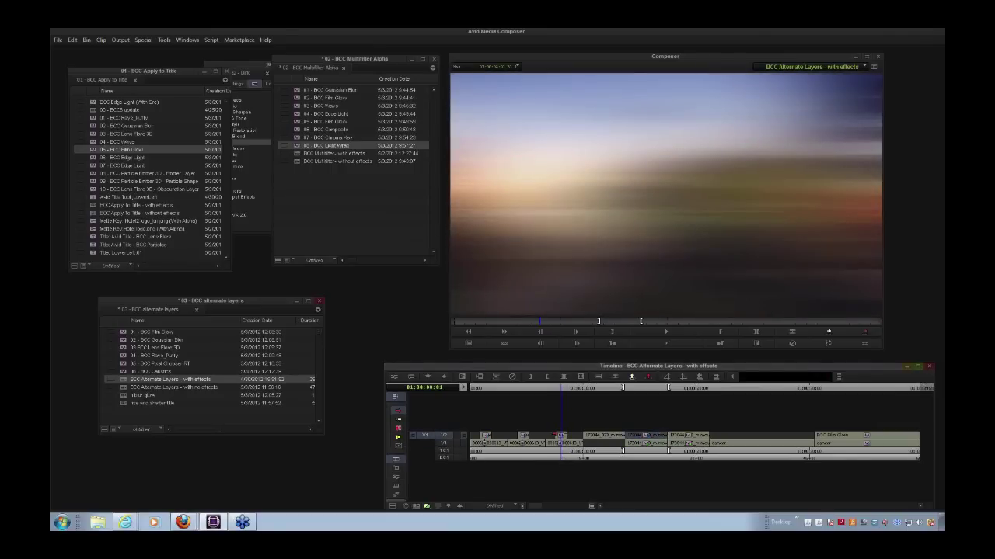
pyautogui.click(563, 377)
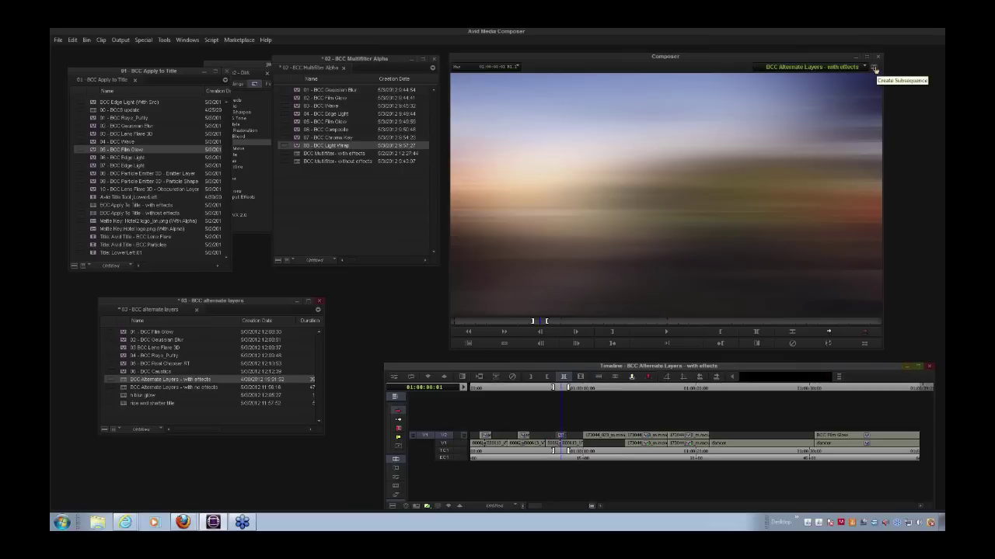
pyautogui.moveTo(875, 69); pyautogui.dragTo(174, 414)
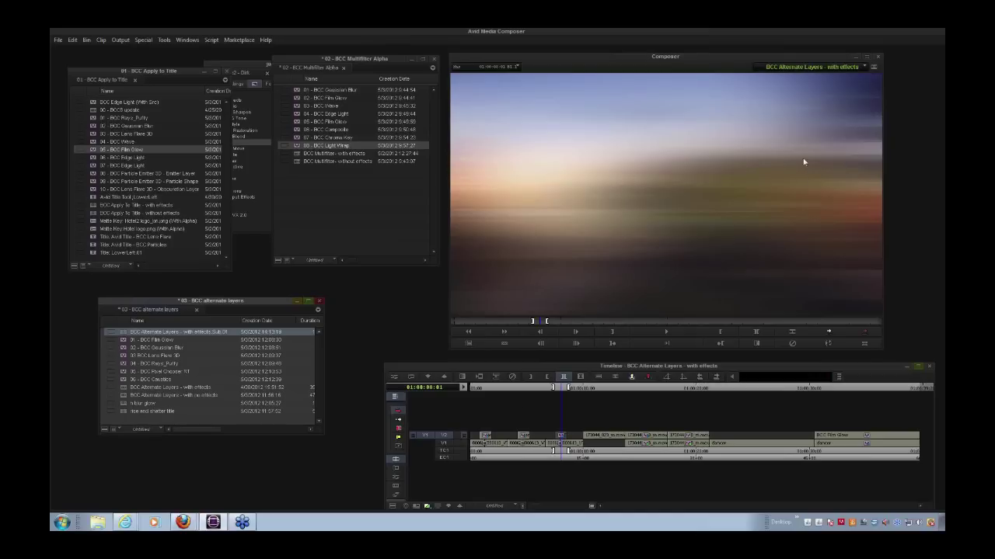
# Return to the BCC Alternate Layers - with no effects sequence and scrub through its third V2 effect segment
pyautogui.click(831, 68)
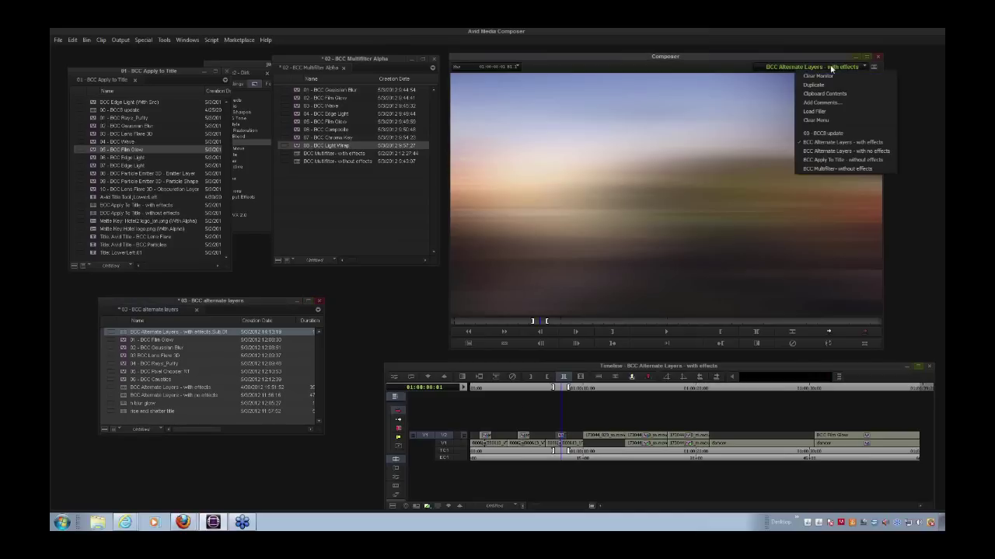
pyautogui.click(846, 150)
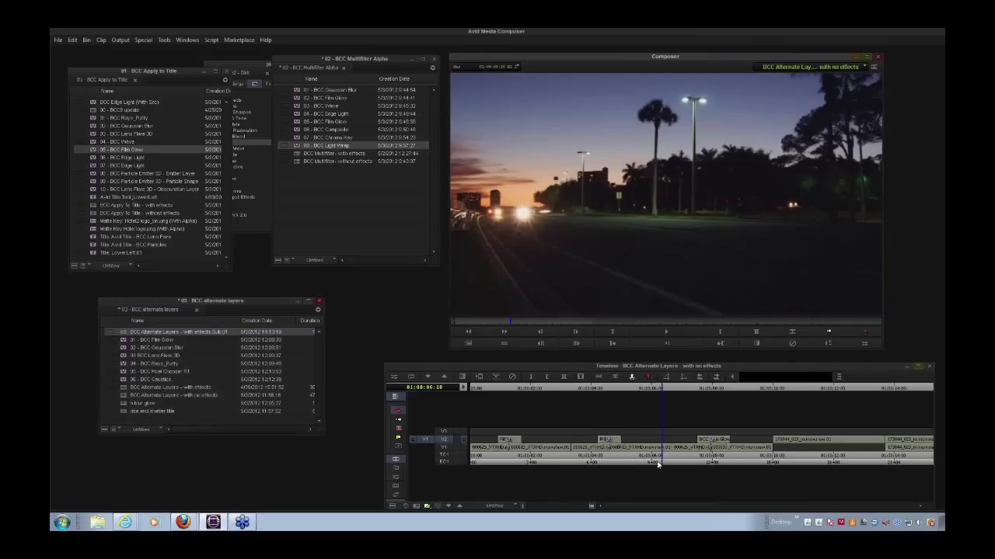
pyautogui.click(660, 464)
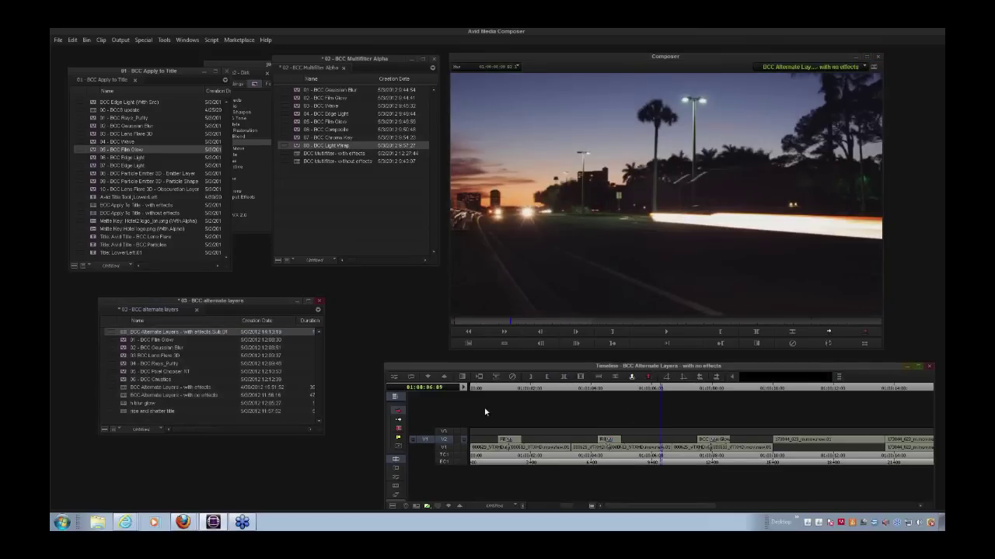
pyautogui.moveTo(126, 335); pyautogui.dragTo(701, 465)
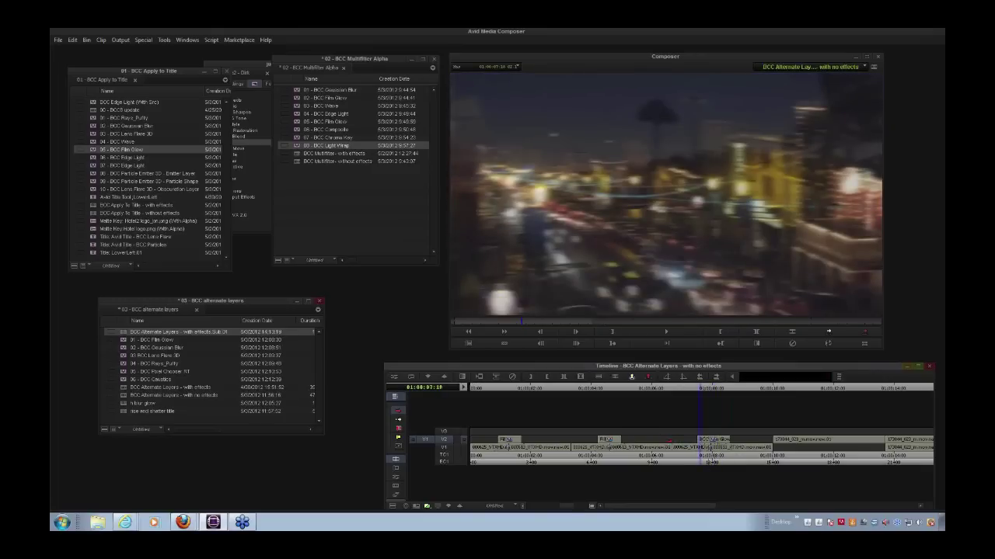
pyautogui.moveTo(697, 465)
pyautogui.mouseDown()
pyautogui.moveTo(731, 467)
pyautogui.moveTo(713, 471)
pyautogui.moveTo(703, 466)
pyautogui.moveTo(730, 464)
pyautogui.moveTo(708, 461)
pyautogui.mouseUp()
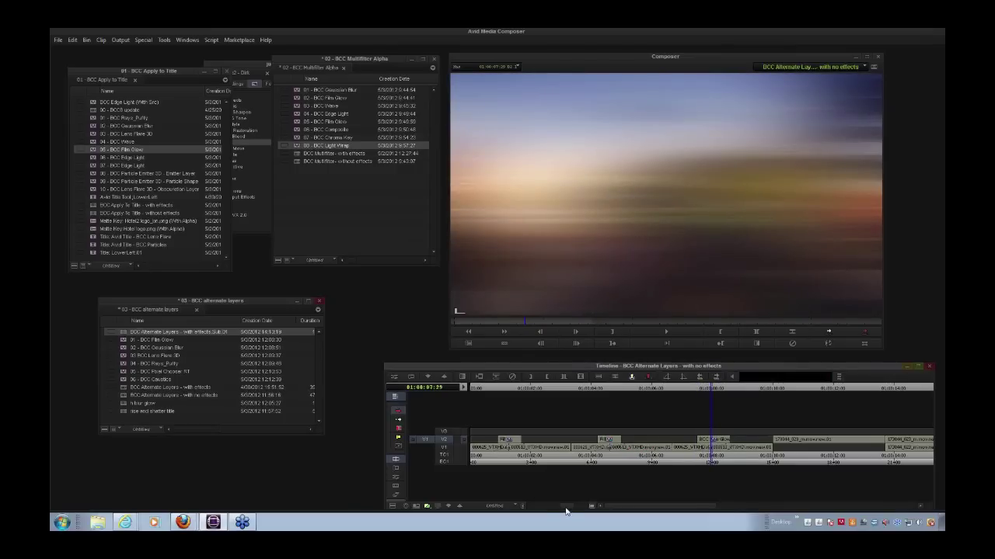
# Zoom the timeline out and review the first business-people clip on V2 up to its end
pyautogui.moveTo(566, 510); pyautogui.dragTo(537, 510)
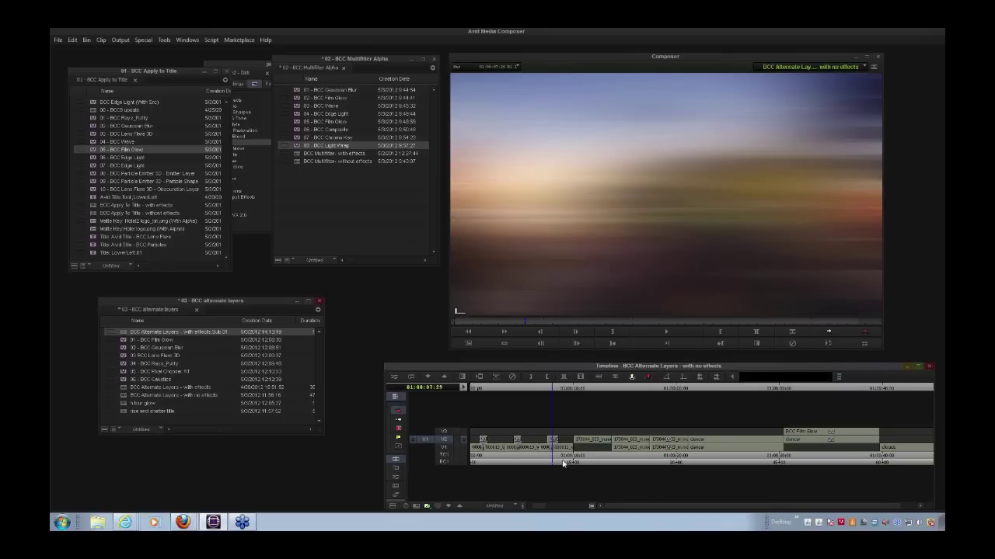
pyautogui.moveTo(565, 466); pyautogui.dragTo(602, 470)
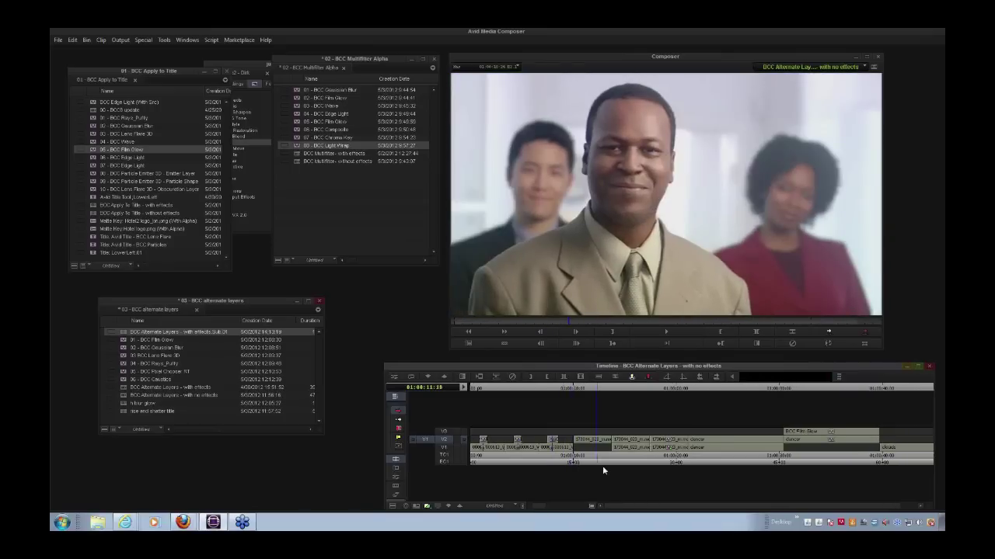
pyautogui.click(603, 466)
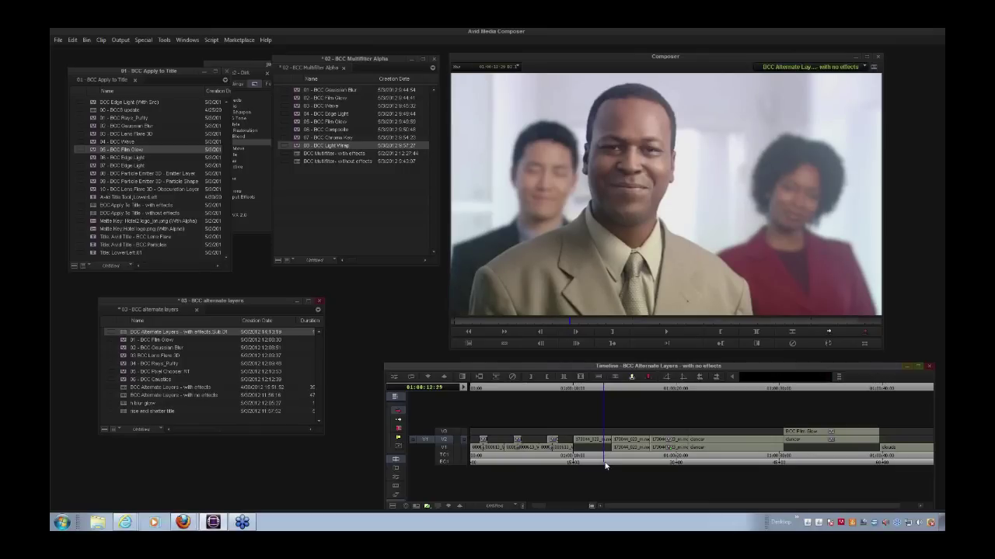
pyautogui.press('j')
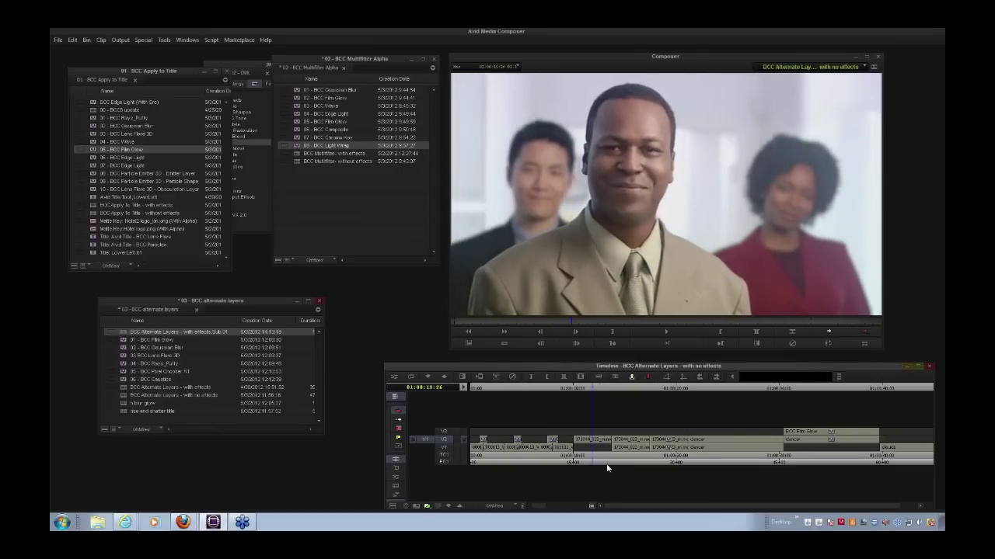
pyautogui.click(611, 466)
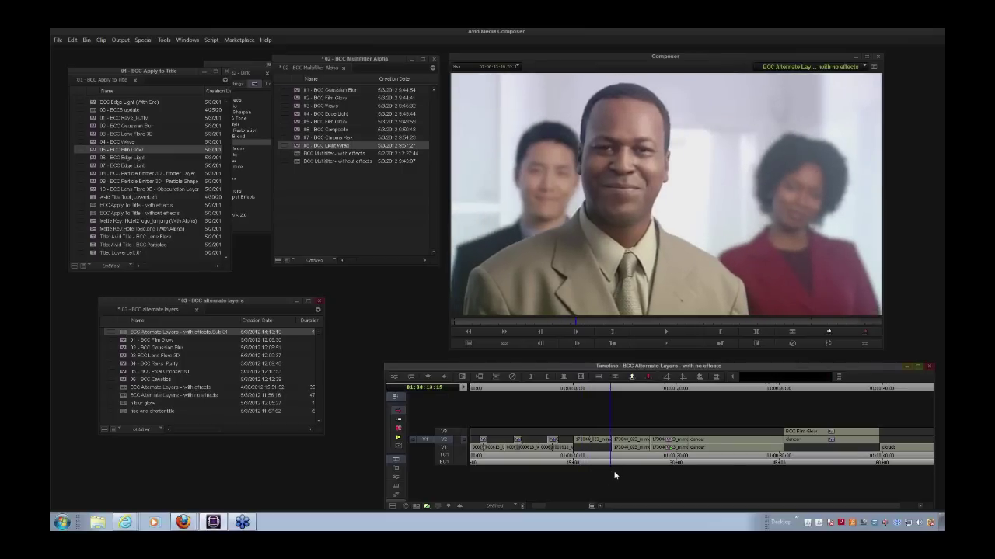
# Inspect the stacked BCC Lens Flare 3D and BCC Rays_Puffy effects on the third business-people clip and go to 01:00:17:21
pyautogui.moveTo(623, 466); pyautogui.dragTo(661, 464)
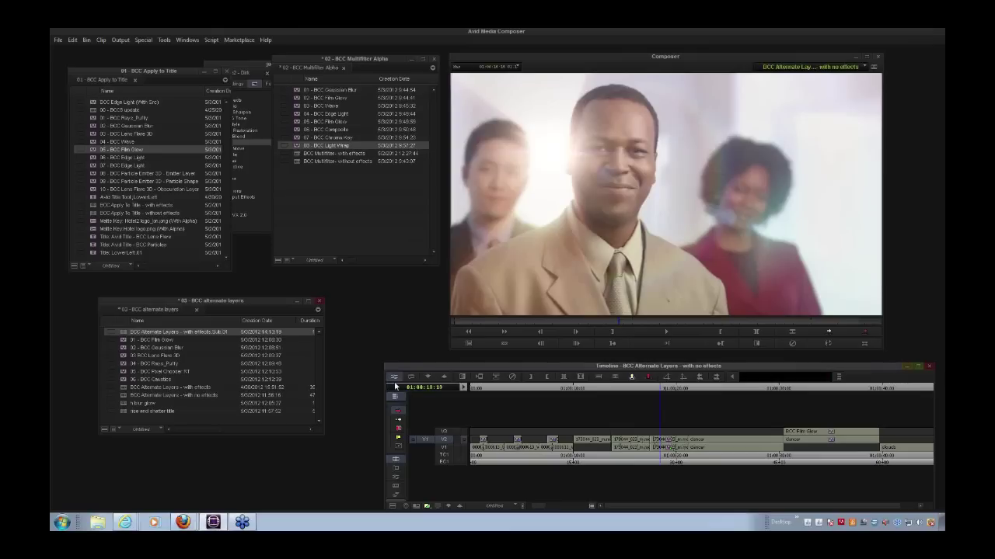
pyautogui.click(394, 378)
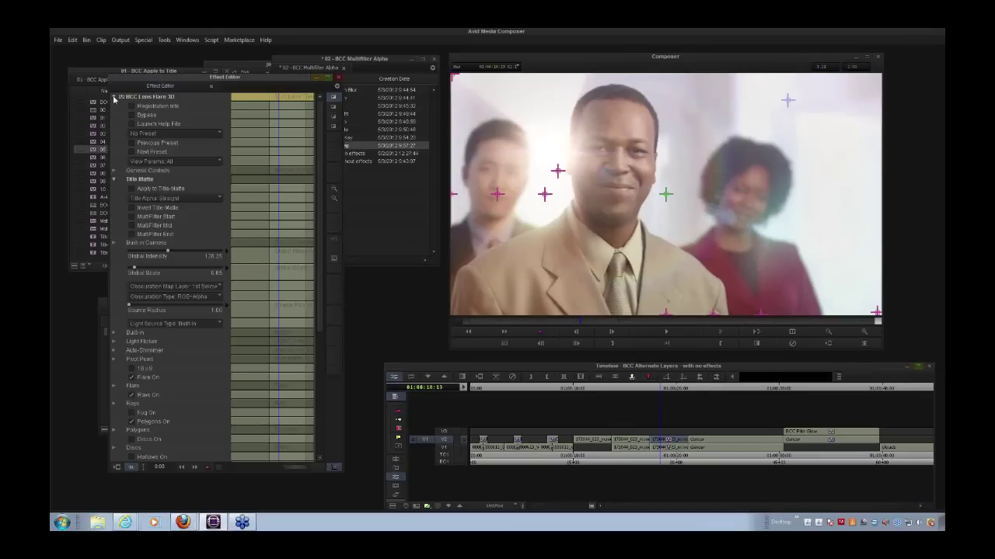
pyautogui.click(113, 97)
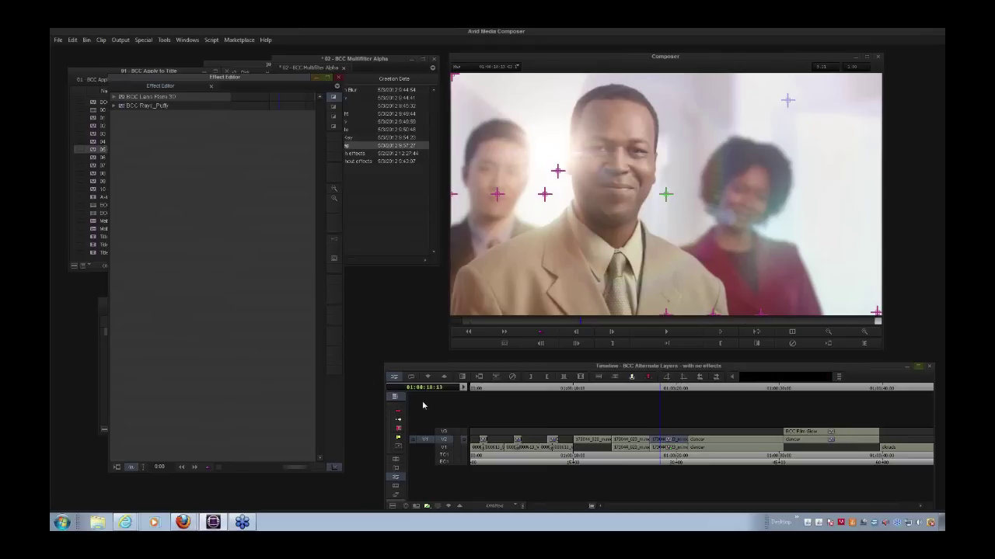
pyautogui.moveTo(663, 464); pyautogui.dragTo(653, 466)
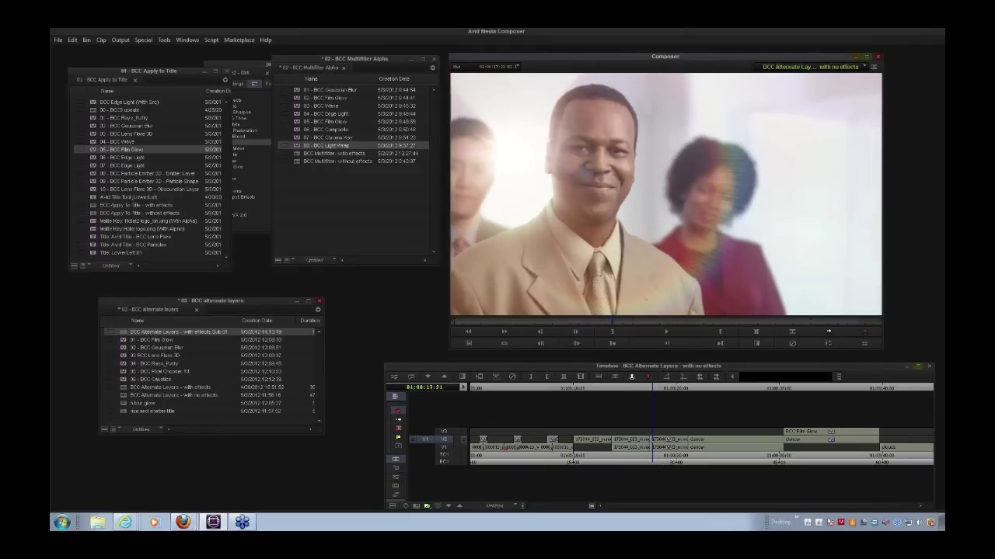
# Compare the V1 matte with the V2 composite of the third business-people clip and scrub across the business-people clips
pyautogui.click(464, 450)
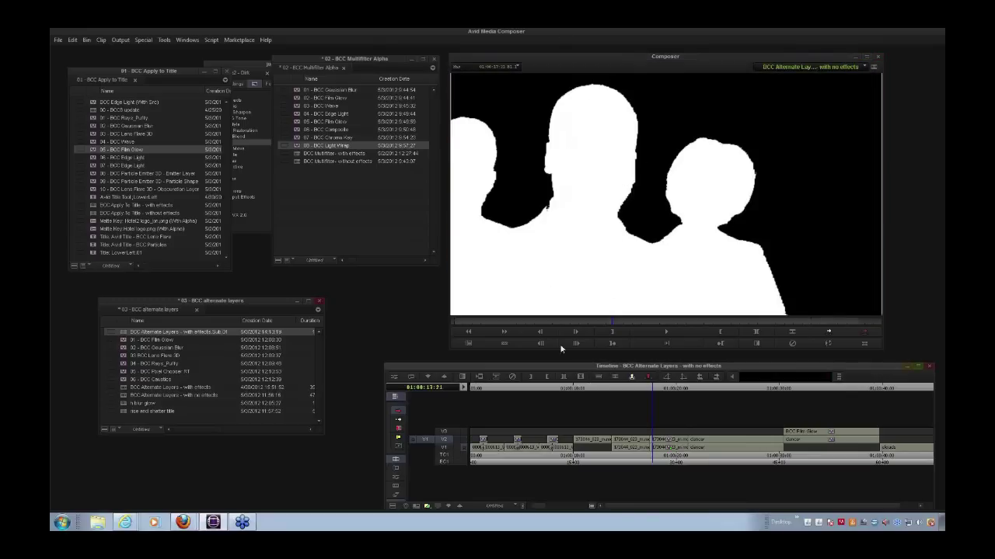
pyautogui.click(426, 506)
pyautogui.click(462, 442)
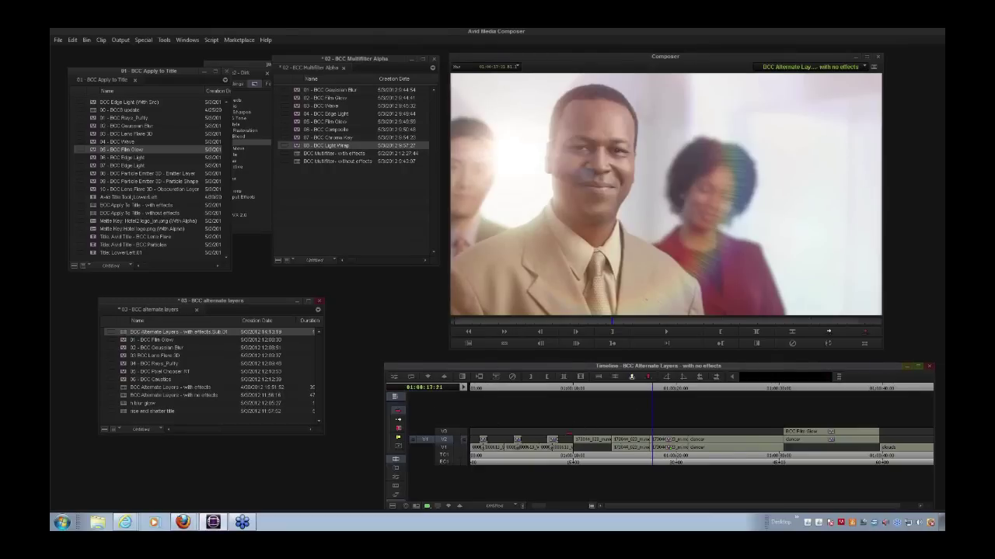
pyautogui.click(592, 466)
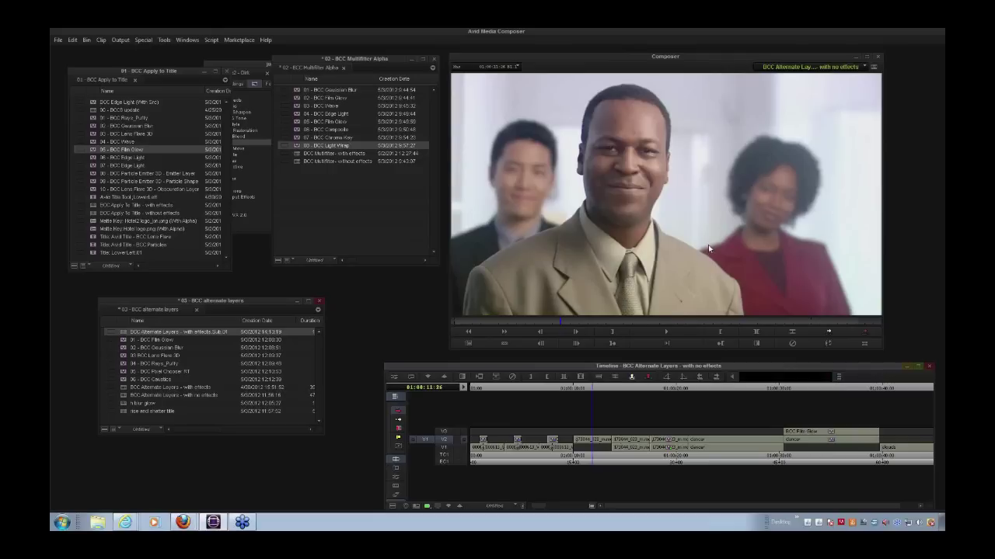
pyautogui.moveTo(600, 463); pyautogui.dragTo(666, 468)
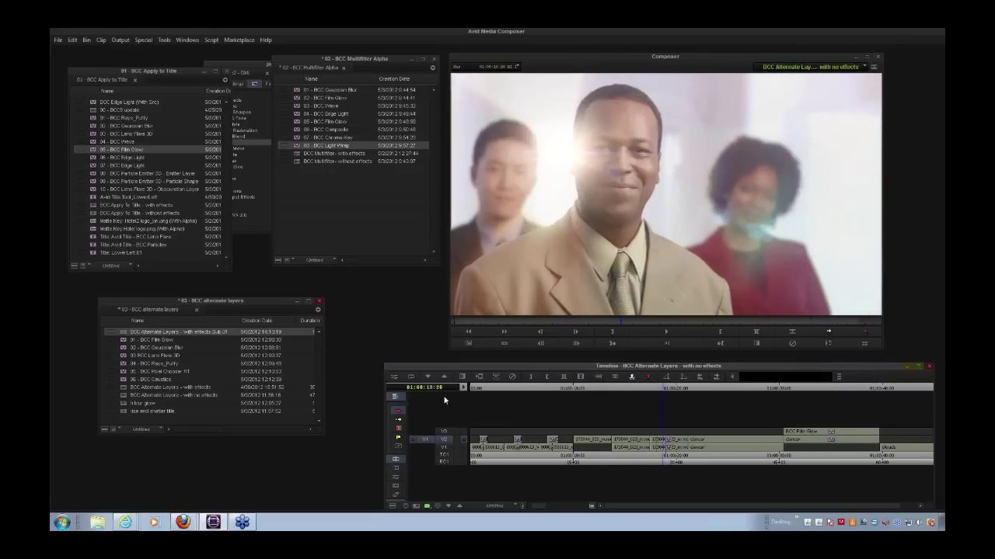
# Inspect the BCC Lens Flare 3D settings on the third business-people clip, including the Obscuration Map Layer options, while viewing the V1 matte
pyautogui.click(393, 377)
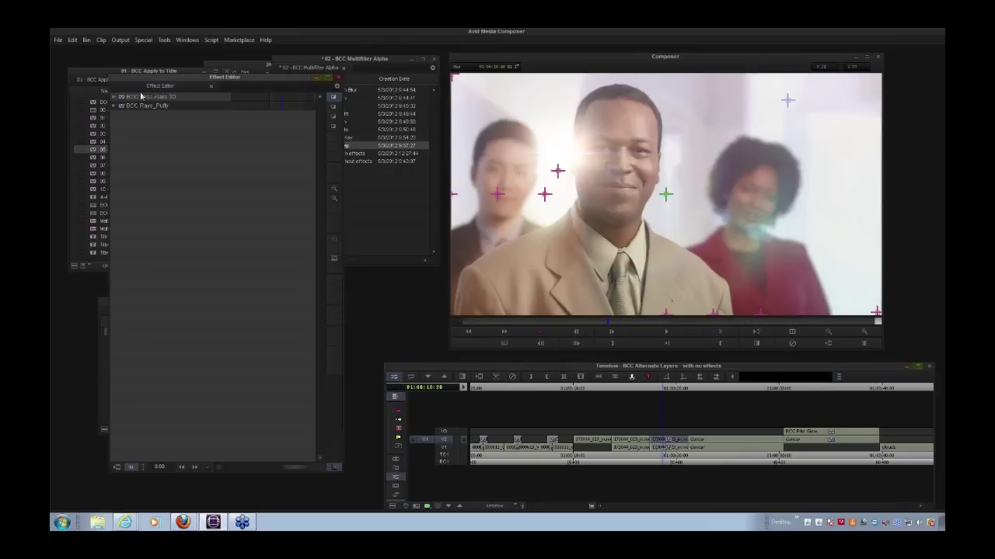
pyautogui.click(114, 97)
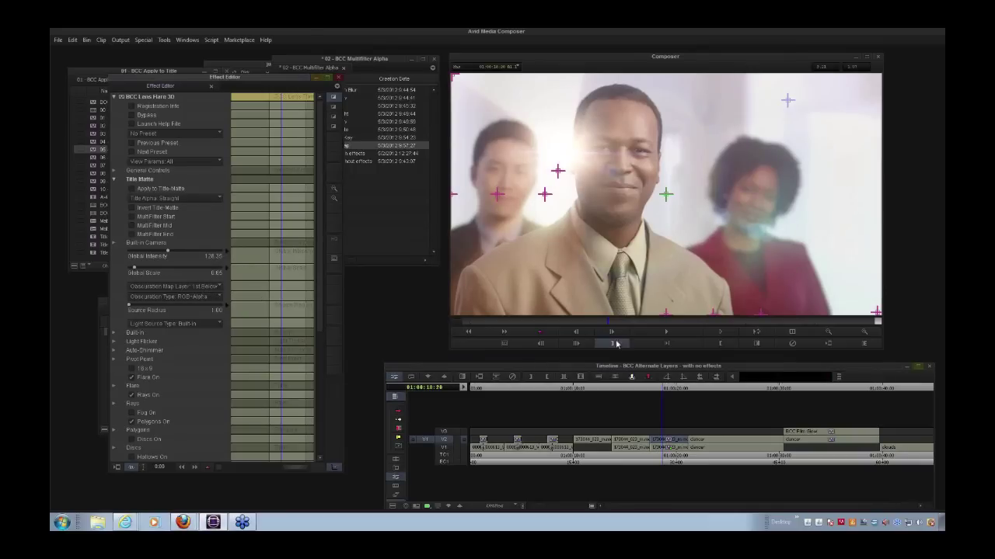
pyautogui.click(464, 449)
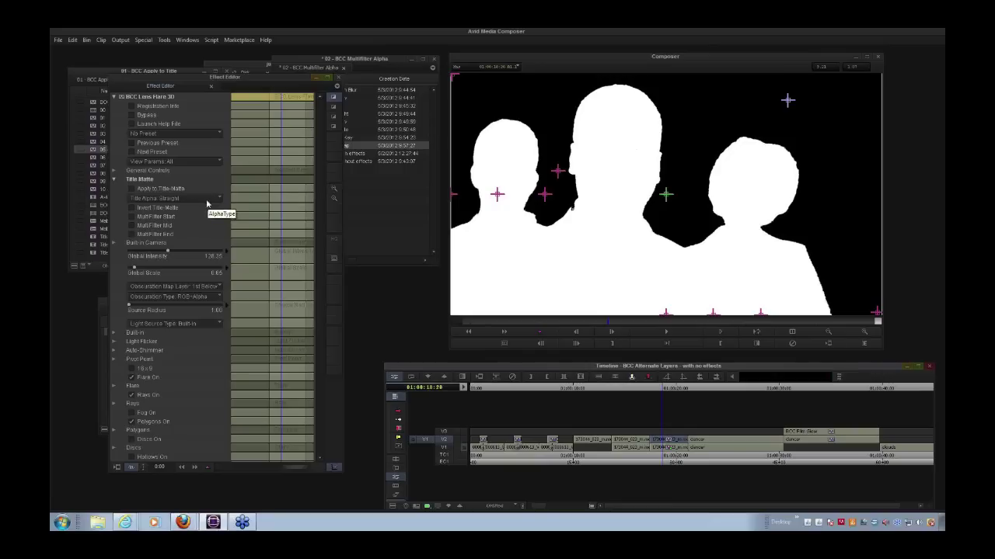
pyautogui.click(203, 287)
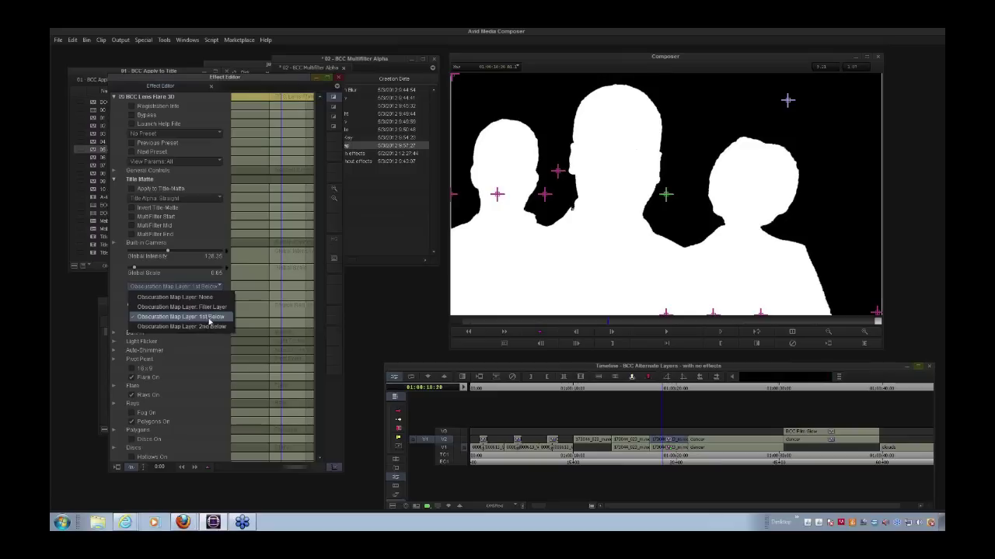
pyautogui.click(193, 277)
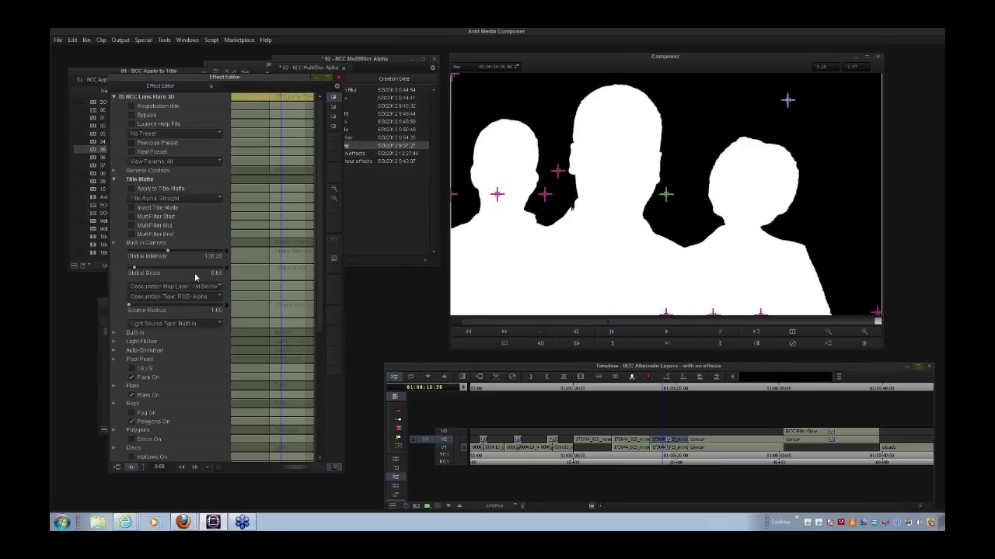
# Browse the BCC Two Input Effects and BCC Color & Time categories in the project's effect list
pyautogui.moveTo(189, 83); pyautogui.dragTo(190, 235)
pyautogui.click(246, 84)
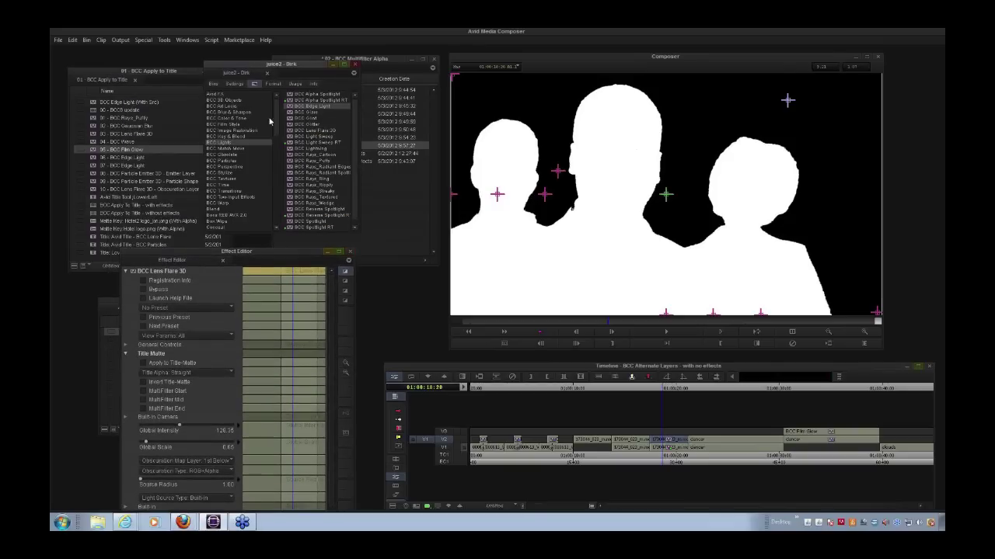
pyautogui.click(240, 198)
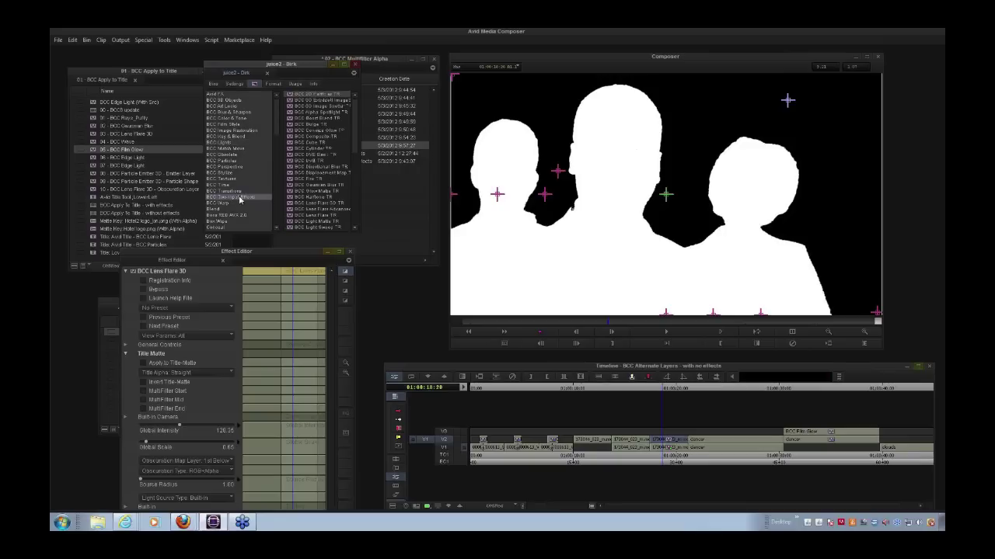
pyautogui.click(233, 118)
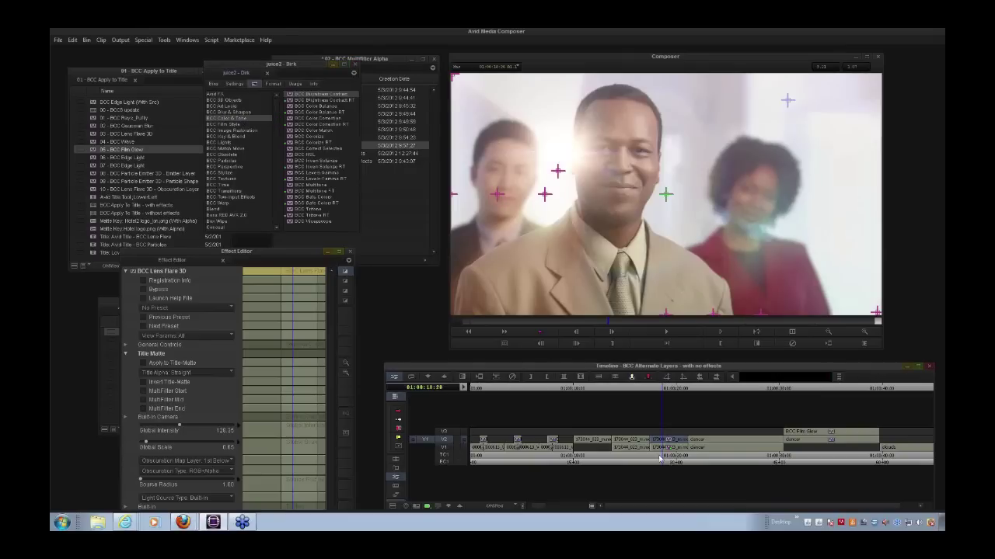
# Review the composite of the third business-people clip and scrub within it to 01:00:19:00
pyautogui.moveTo(659, 458)
pyautogui.mouseDown()
pyautogui.moveTo(652, 464)
pyautogui.moveTo(664, 461)
pyautogui.mouseUp()
pyautogui.click(465, 450)
pyautogui.click(467, 444)
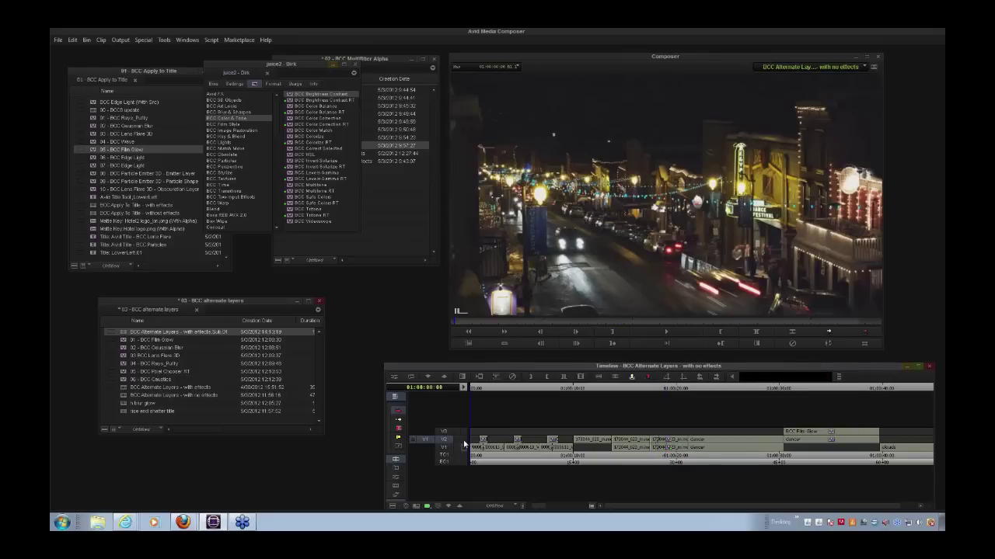
pyautogui.click(664, 463)
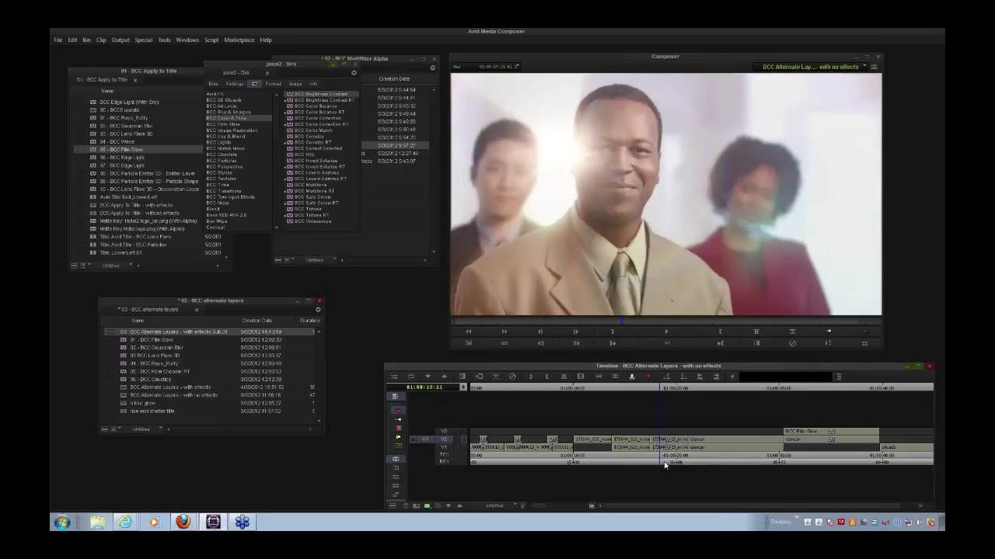
pyautogui.moveTo(672, 465)
pyautogui.mouseDown()
pyautogui.moveTo(689, 461)
pyautogui.moveTo(664, 463)
pyautogui.moveTo(693, 461)
pyautogui.moveTo(617, 464)
pyautogui.moveTo(693, 465)
pyautogui.moveTo(665, 468)
pyautogui.mouseUp()
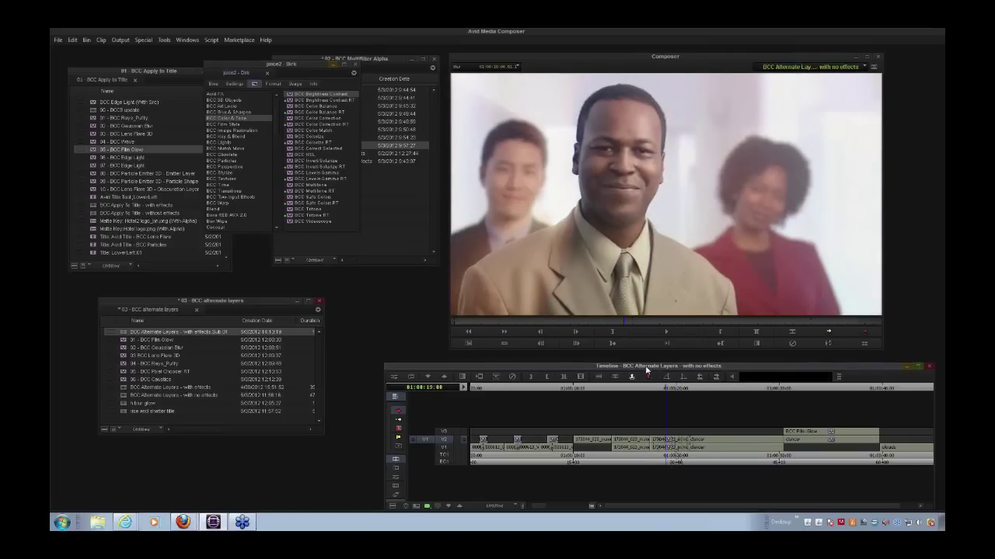
# Apply BCC Caustics from the BCC Textures category to the V3 filler above the first dancer clip and play it back
pyautogui.moveTo(645, 370); pyautogui.dragTo(597, 362)
pyautogui.moveTo(655, 454); pyautogui.dragTo(678, 457)
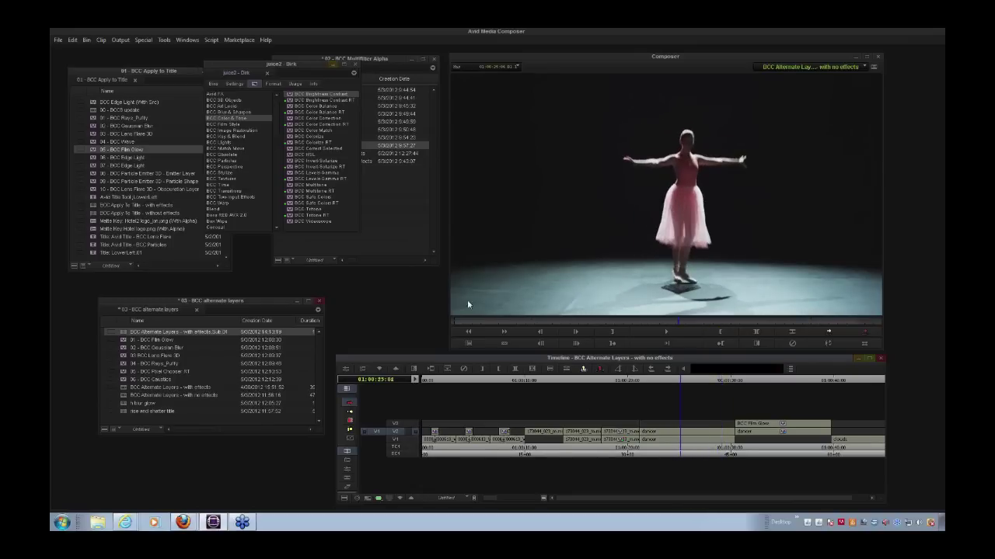
pyautogui.moveTo(311, 67); pyautogui.dragTo(358, 71)
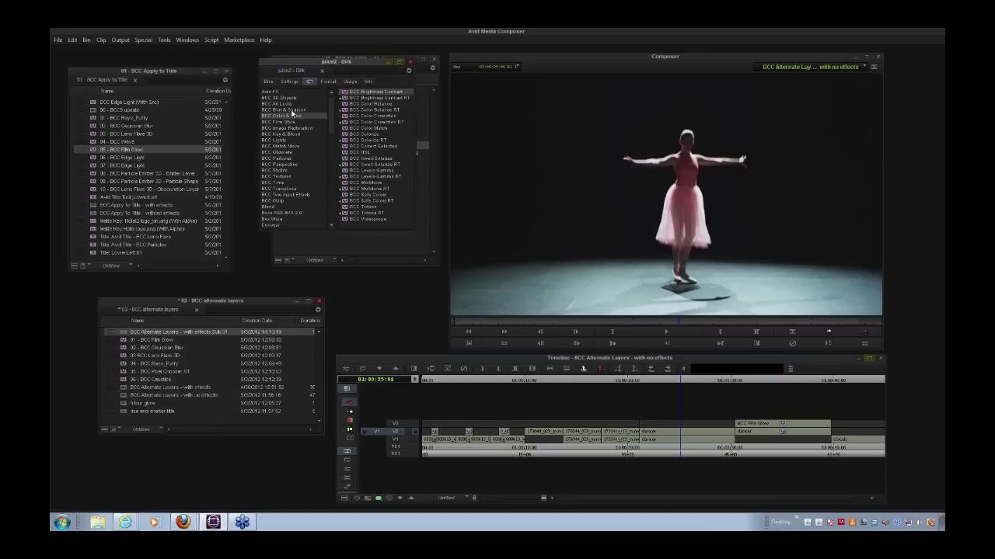
pyautogui.click(286, 176)
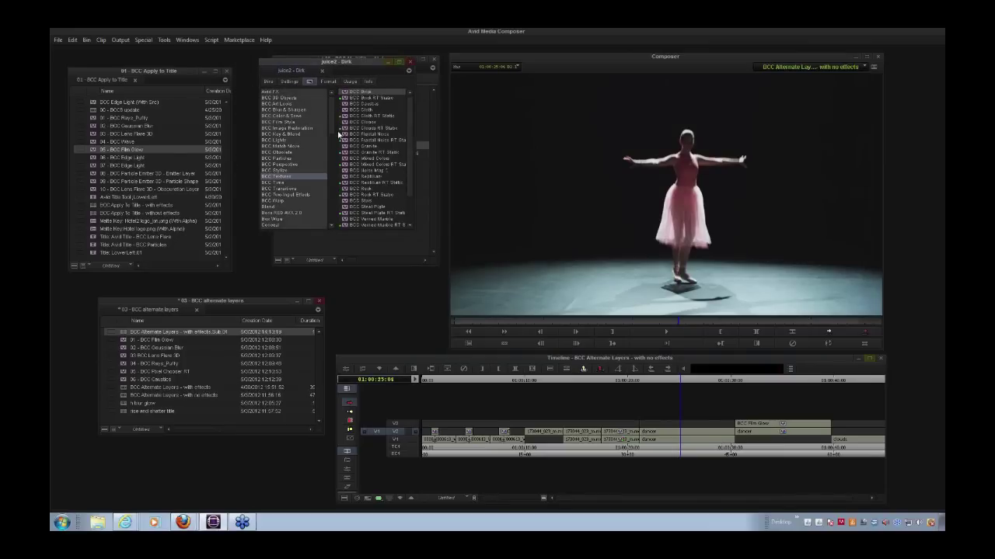
pyautogui.moveTo(344, 105); pyautogui.dragTo(658, 422)
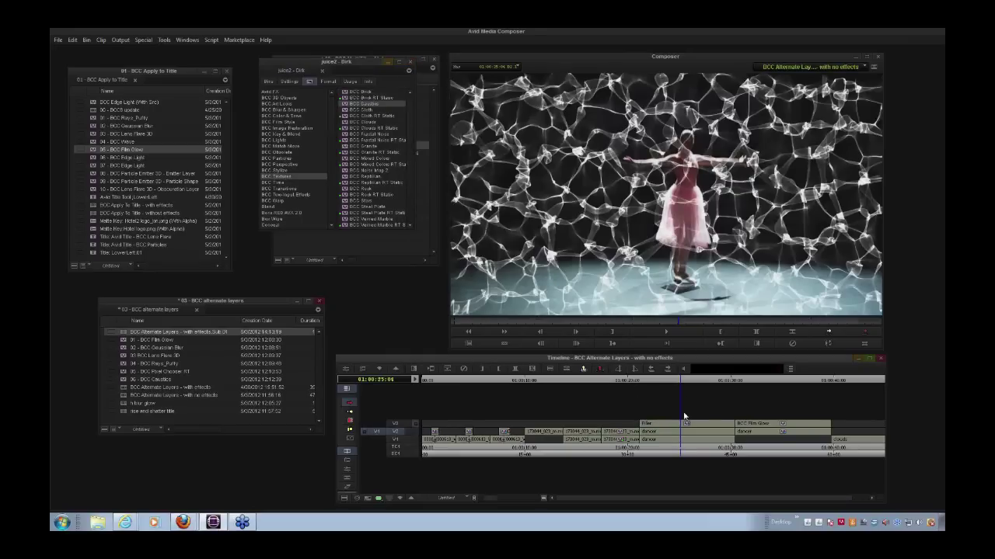
pyautogui.moveTo(679, 460); pyautogui.dragTo(651, 460)
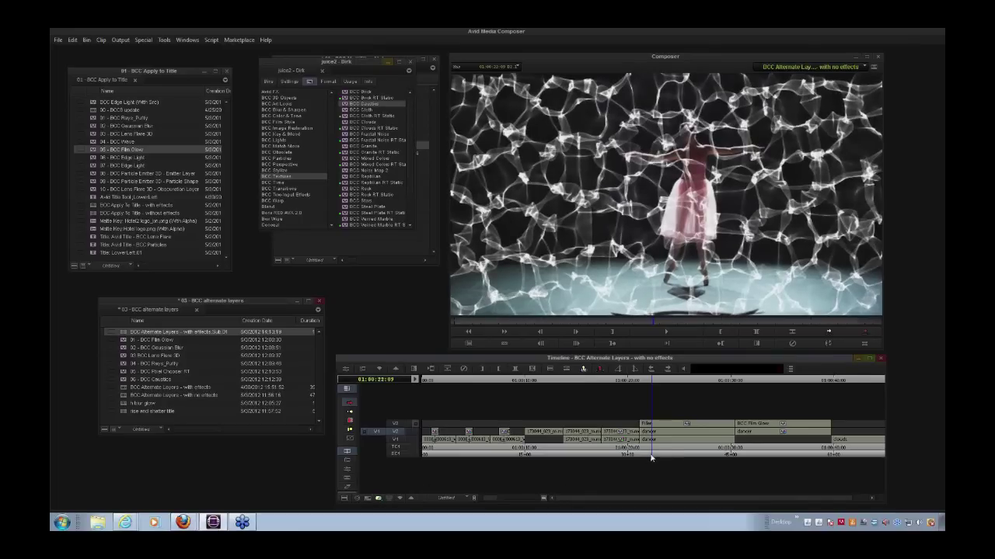
pyautogui.press('space')
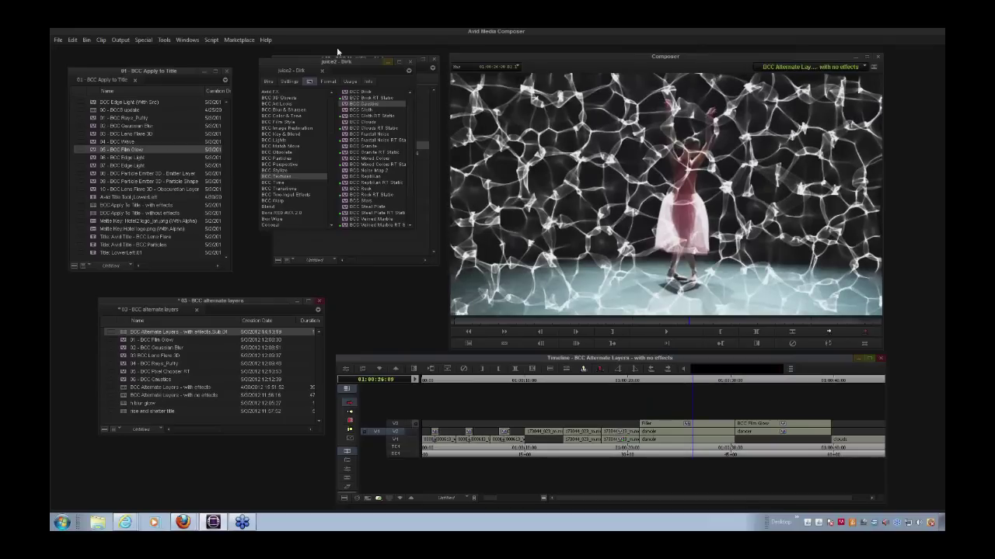
# Set both Wave Source and Color Source to Filtered Layer in the BCC Caustics effect on V3
pyautogui.moveTo(352, 62)
pyautogui.mouseDown()
pyautogui.moveTo(335, 118)
pyautogui.moveTo(232, 99)
pyautogui.moveTo(353, 75)
pyautogui.mouseUp()
pyautogui.click(346, 368)
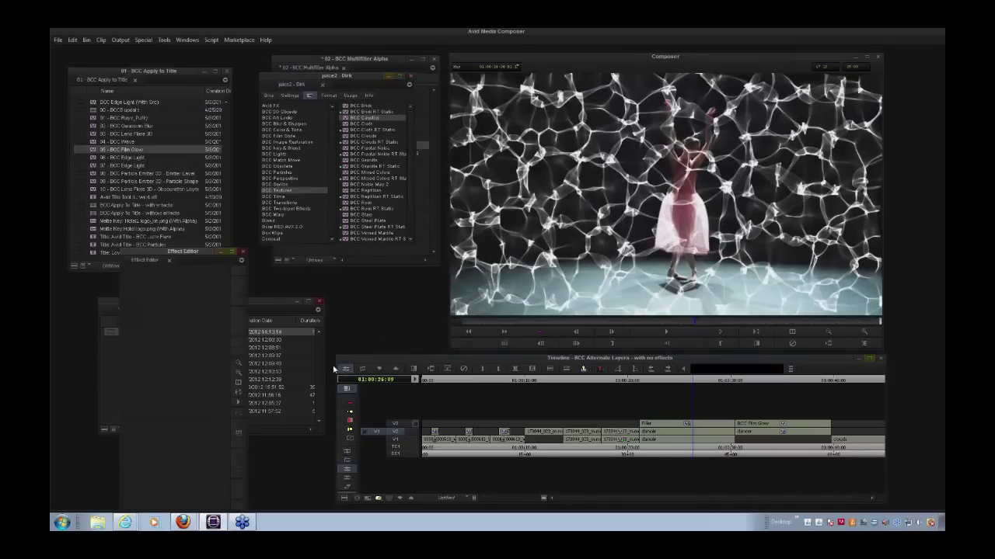
pyautogui.moveTo(184, 254); pyautogui.dragTo(287, 51)
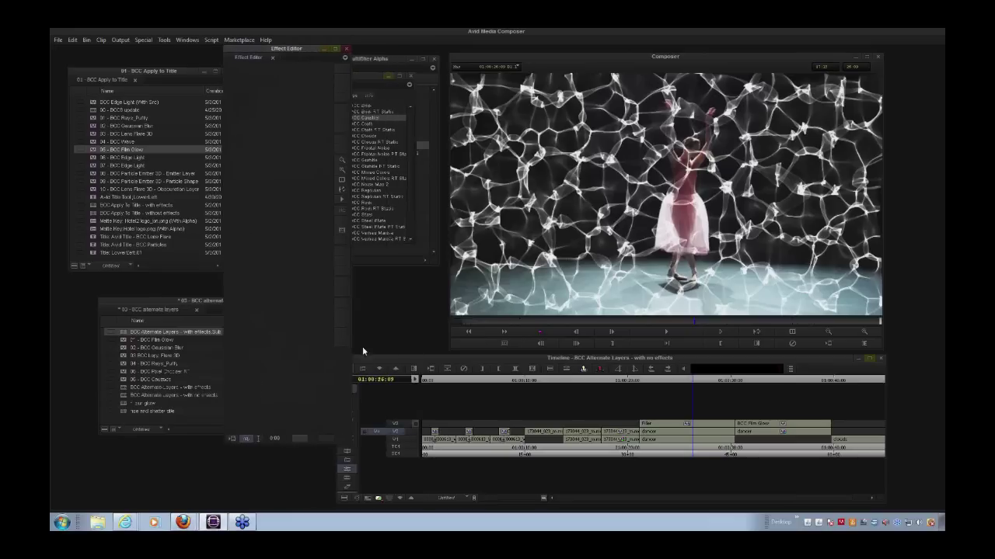
pyautogui.click(398, 429)
pyautogui.click(695, 427)
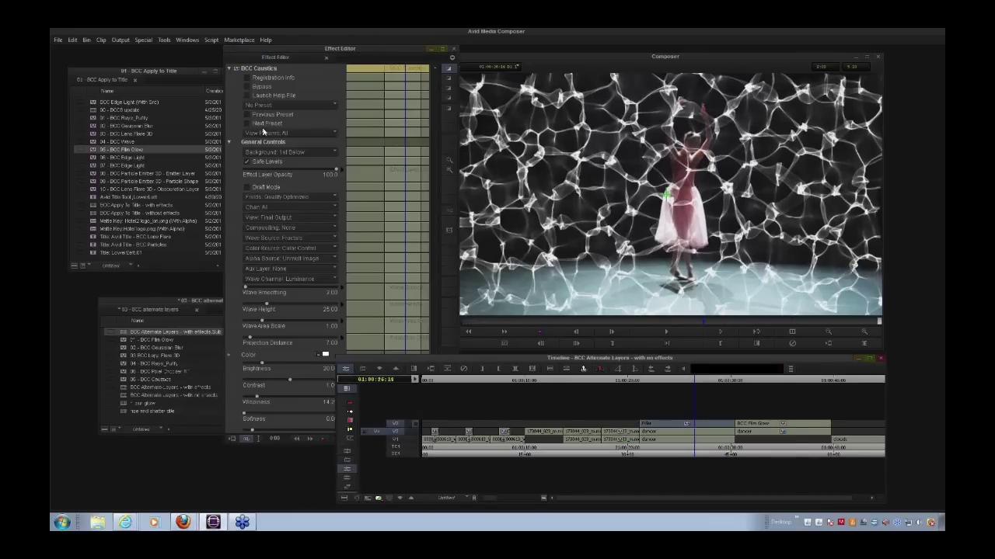
pyautogui.click(304, 237)
pyautogui.click(308, 250)
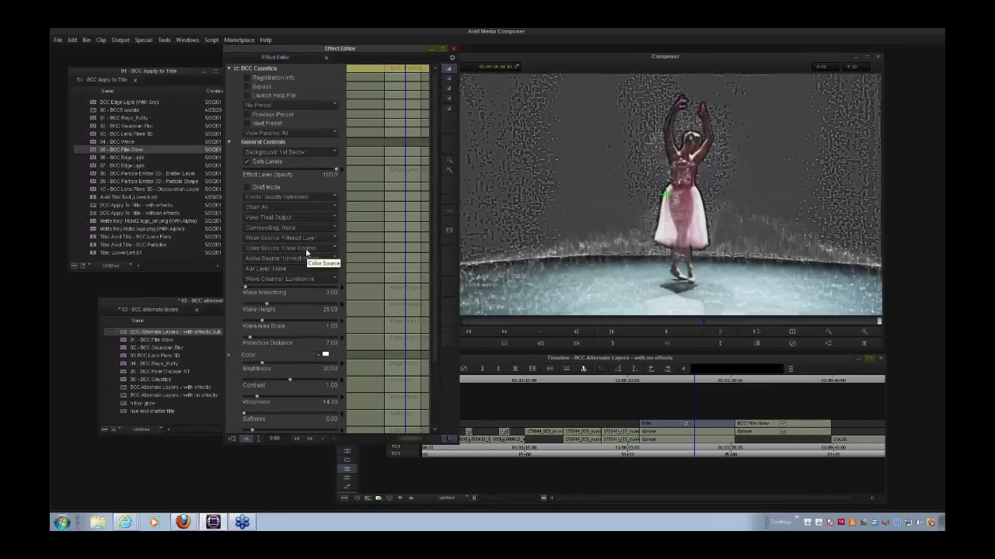
pyautogui.click(307, 250)
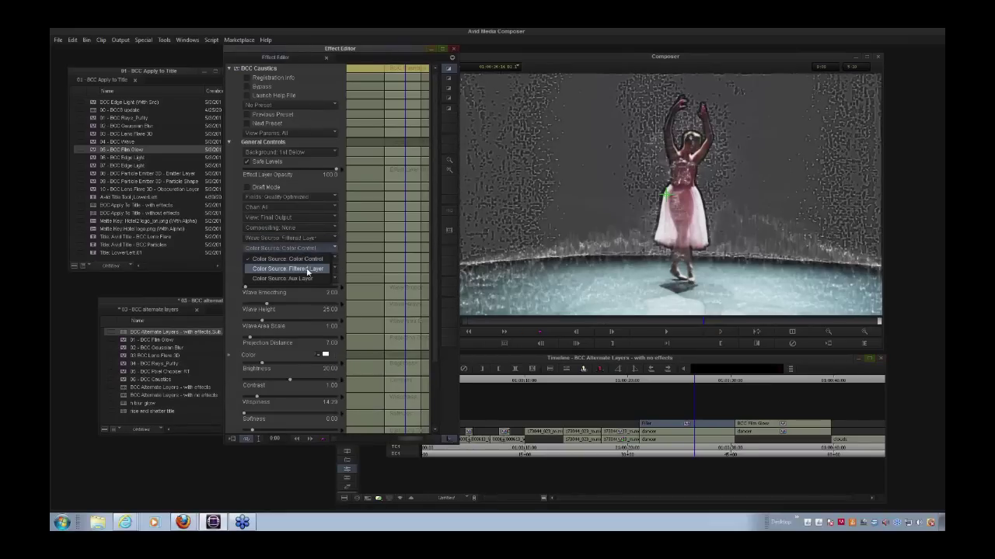
pyautogui.click(308, 269)
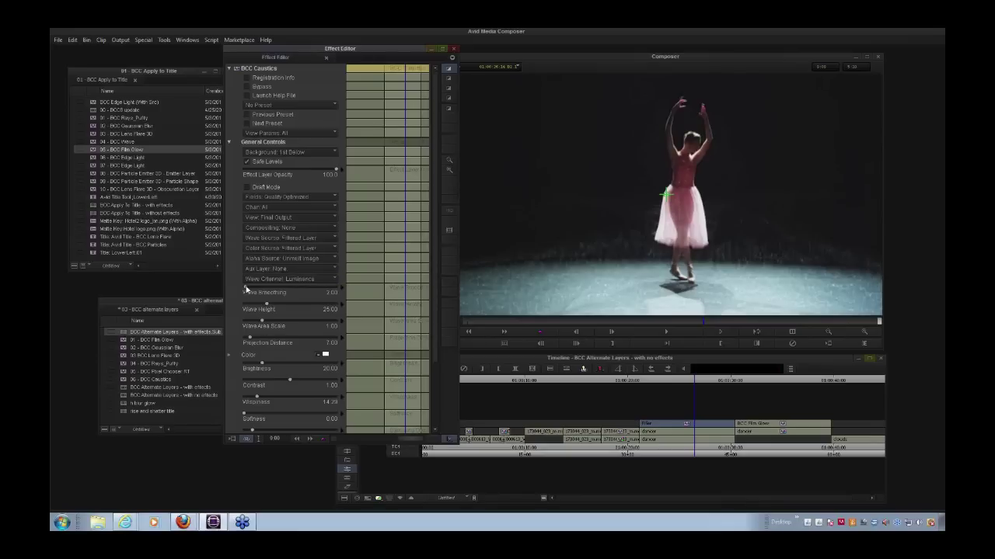
# Set the Caustics Wave Smoothing to 11.34, Wave Height 41.75, Projection Distance 0, Brightness 43.81 and Contrast 1.10, and preview an earlier frame
pyautogui.moveTo(253, 289); pyautogui.dragTo(273, 309)
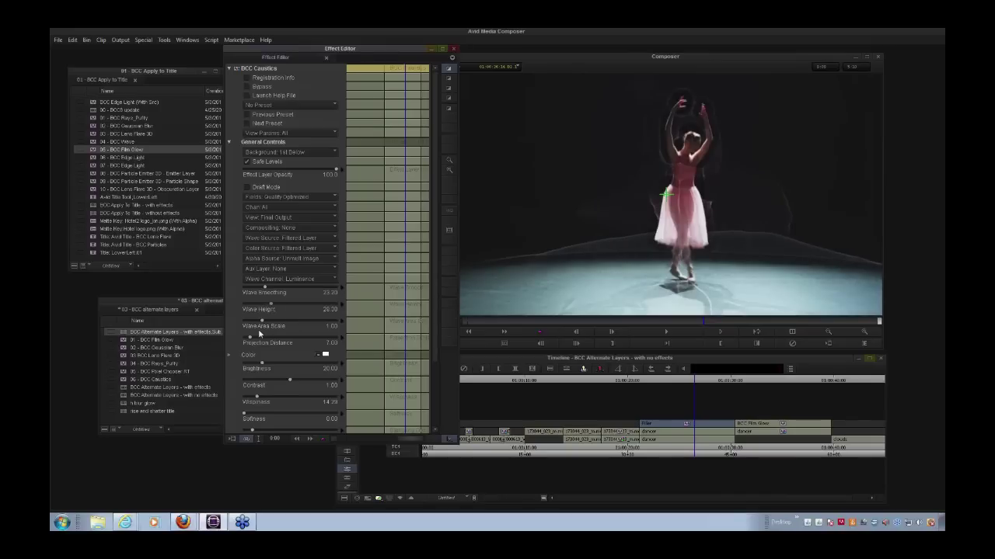
pyautogui.moveTo(246, 339); pyautogui.dragTo(239, 340)
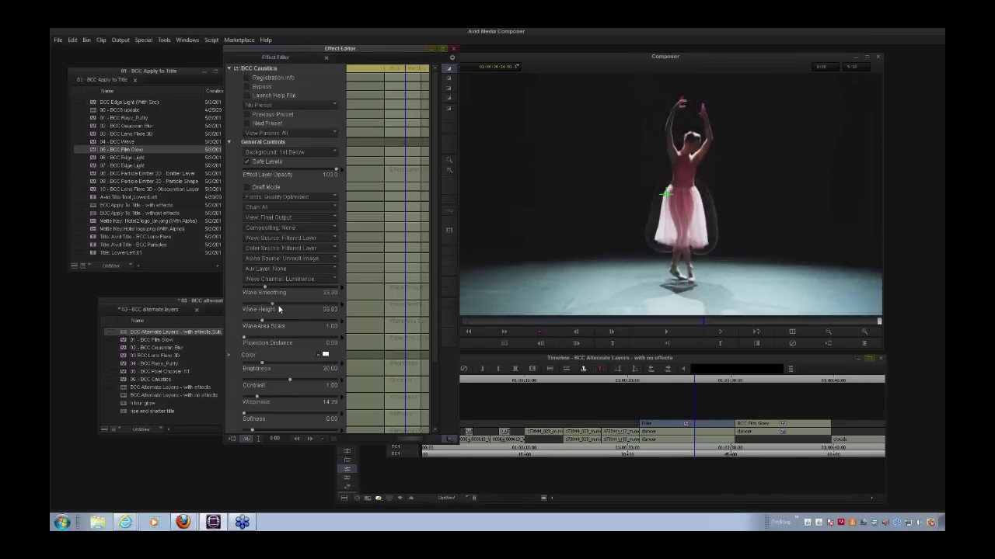
pyautogui.moveTo(271, 309); pyautogui.dragTo(251, 297)
pyautogui.moveTo(261, 363); pyautogui.dragTo(283, 364)
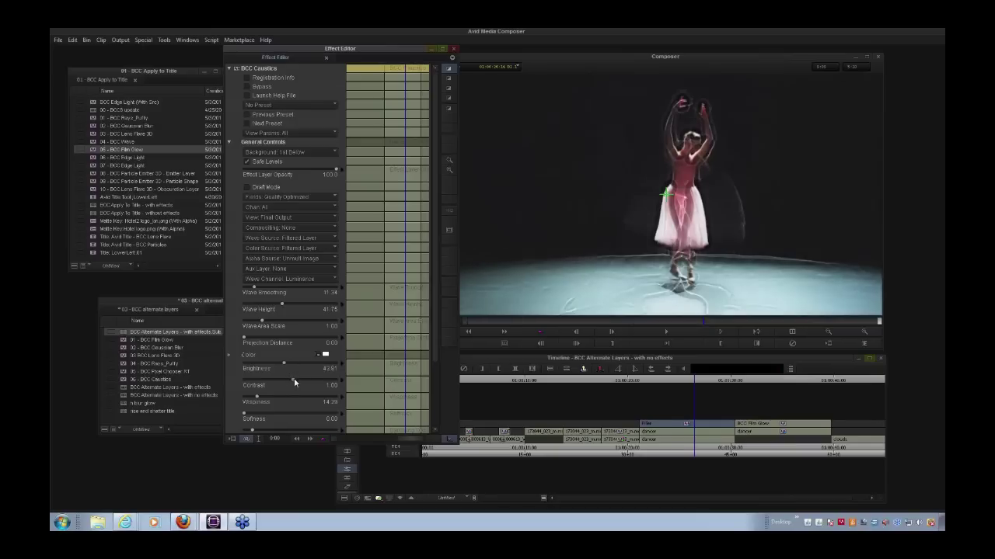
pyautogui.moveTo(253, 291); pyautogui.dragTo(253, 294)
pyautogui.moveTo(710, 324)
pyautogui.mouseDown()
pyautogui.moveTo(741, 321)
pyautogui.moveTo(673, 318)
pyautogui.mouseUp()
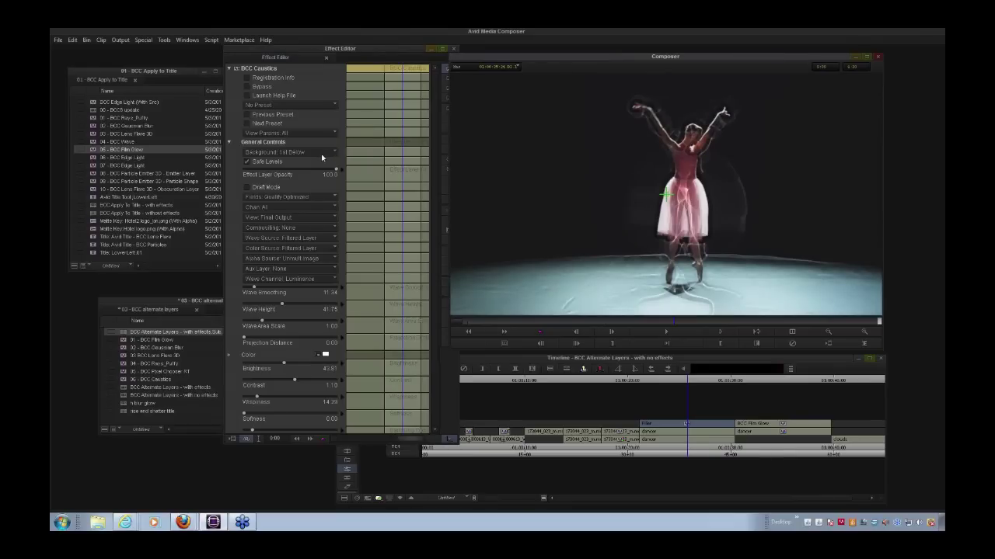
# Check the Background options in the Caustics General Controls and set Alpha Source to Opaque
pyautogui.click(228, 143)
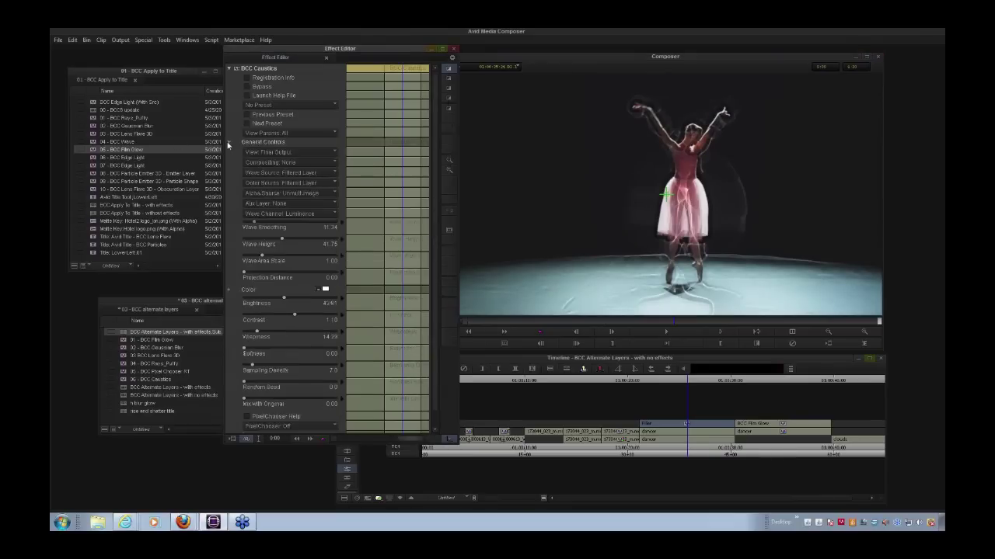
pyautogui.click(227, 144)
pyautogui.click(289, 153)
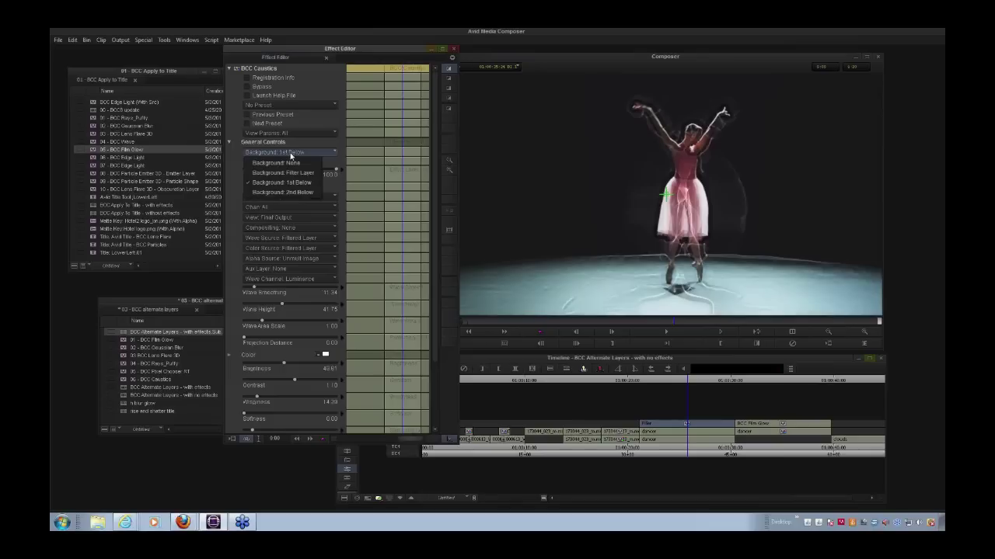
pyautogui.click(295, 143)
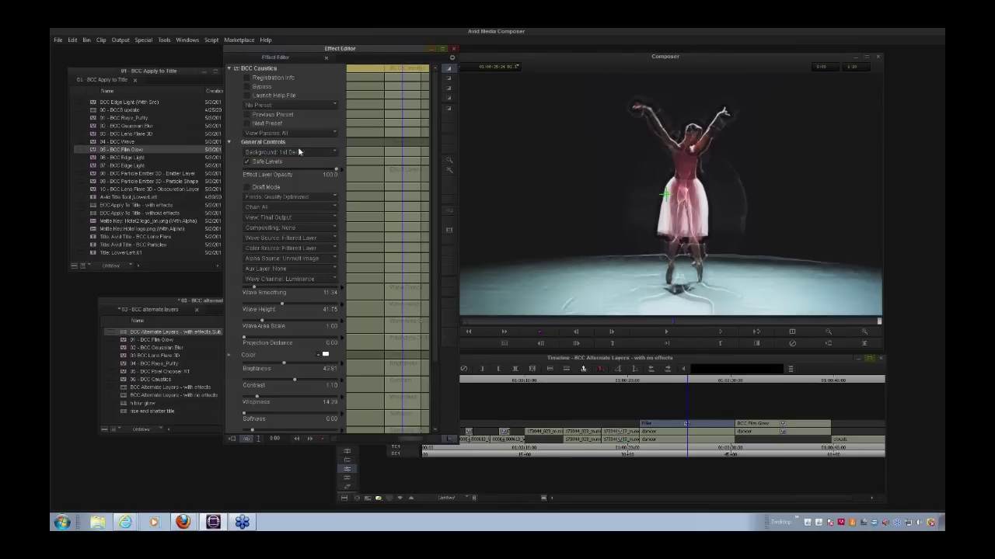
pyautogui.click(306, 264)
pyautogui.click(282, 279)
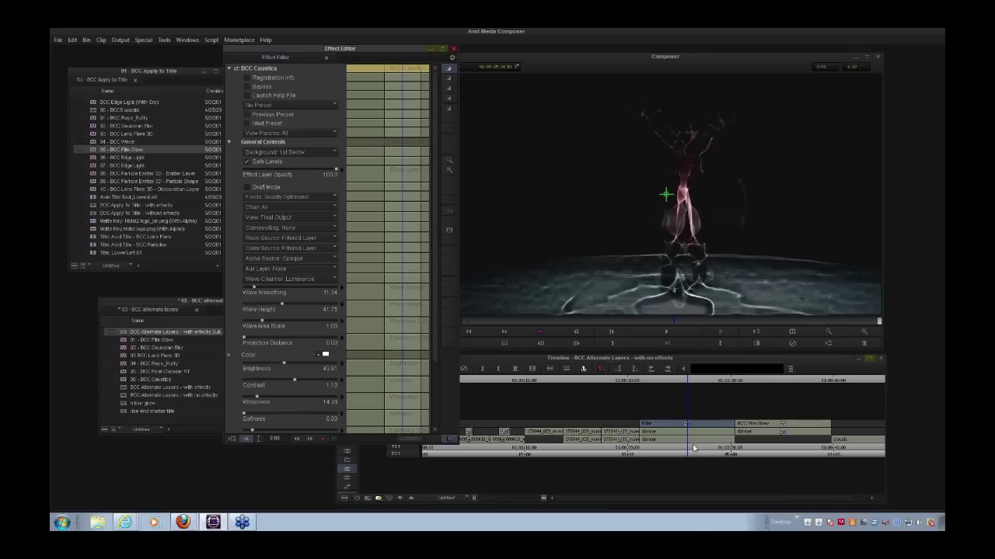
# Set the Caustics Alpha Source to Unmult Image and the Background to 2nd Below on V3, and play the effect
pyautogui.click(757, 332)
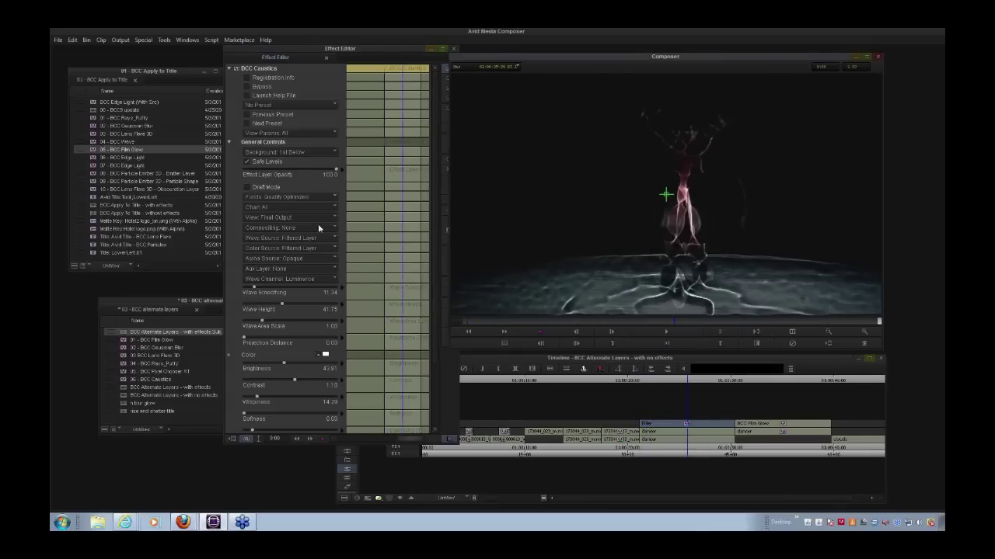
pyautogui.click(284, 260)
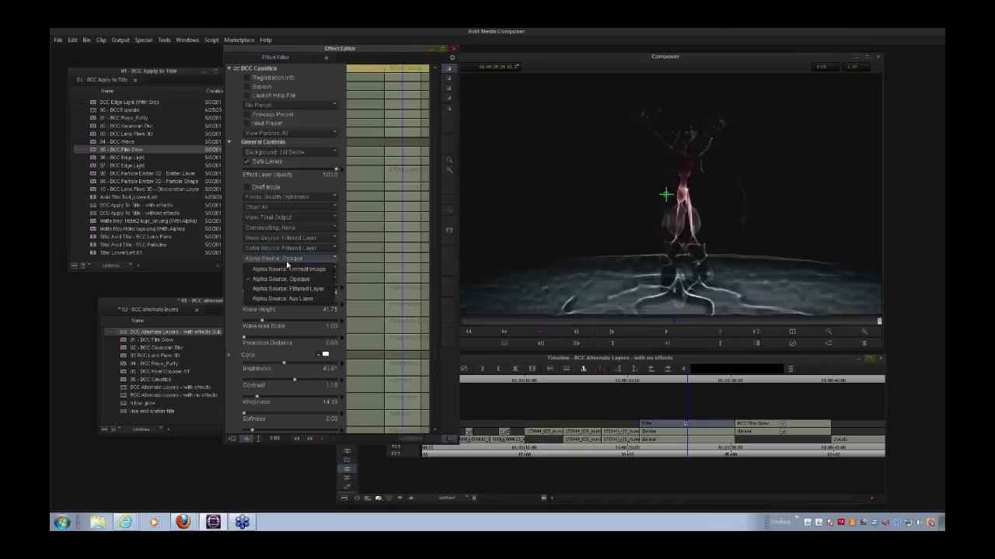
pyautogui.click(287, 268)
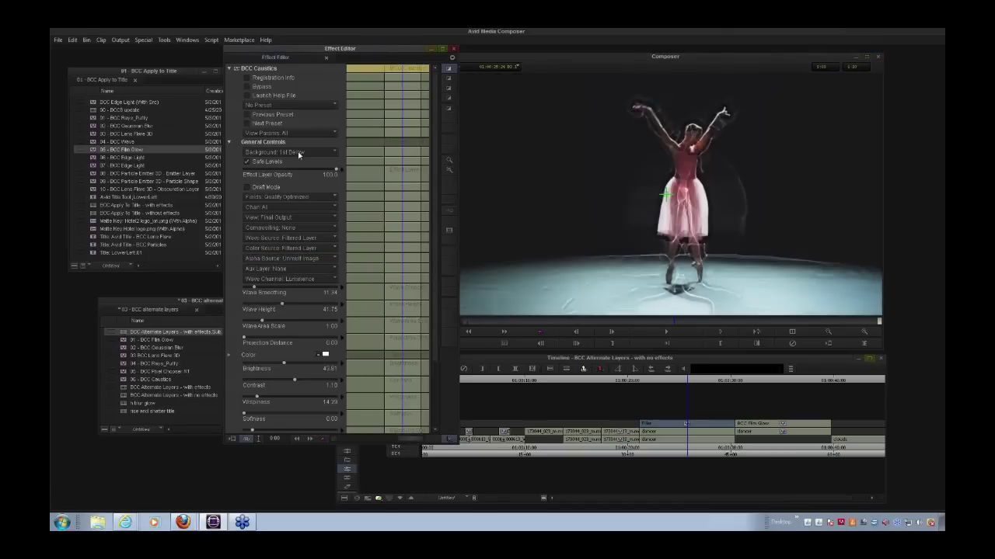
pyautogui.click(298, 155)
pyautogui.click(305, 191)
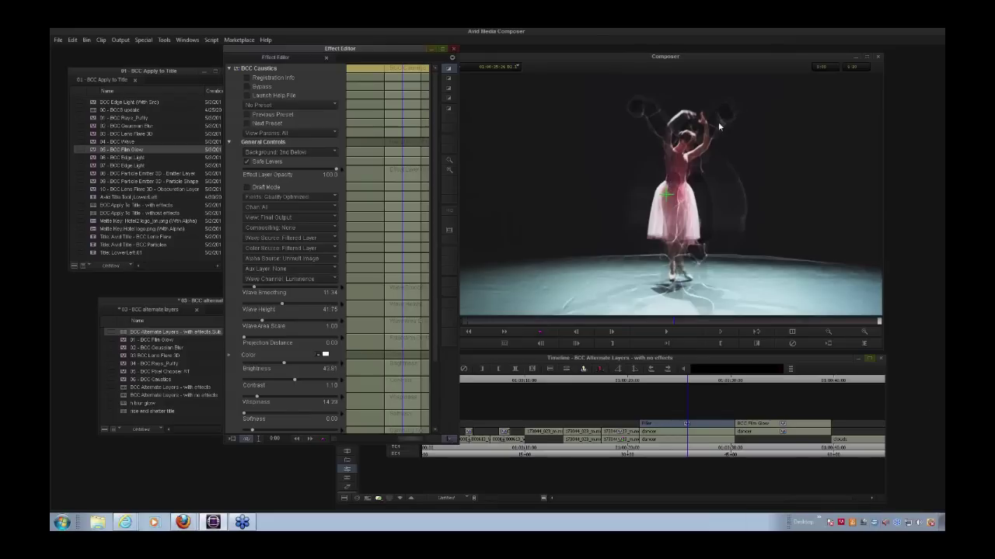
pyautogui.click(758, 334)
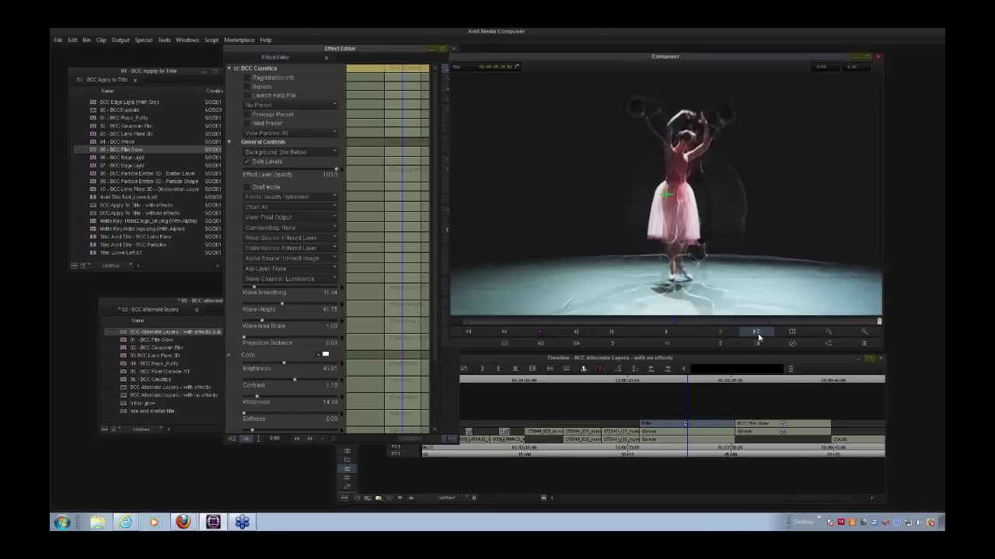
pyautogui.click(717, 334)
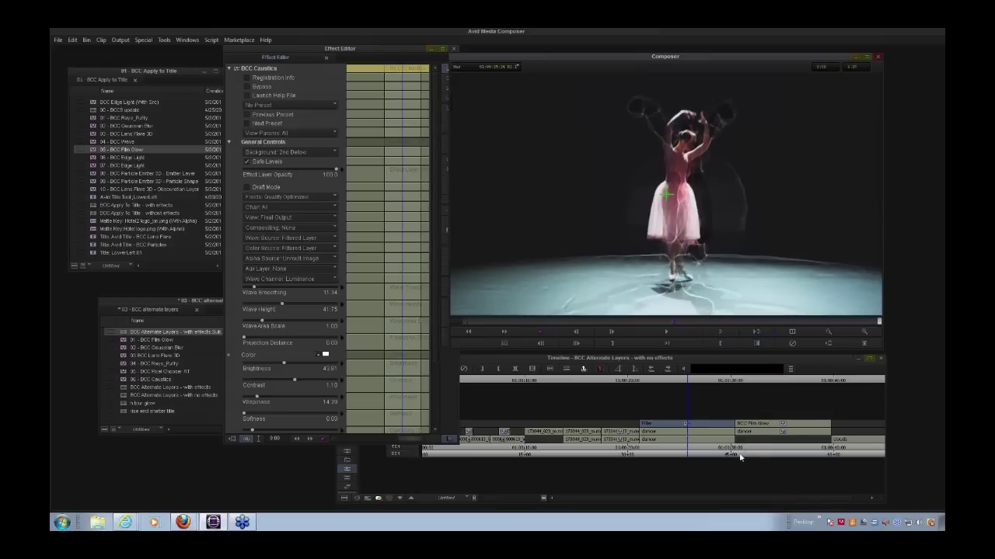
# Switch the track monitoring and timeline video quality, and preview several frames of the second dancer clip under BCC Film Glow
pyautogui.moveTo(738, 457); pyautogui.dragTo(760, 457)
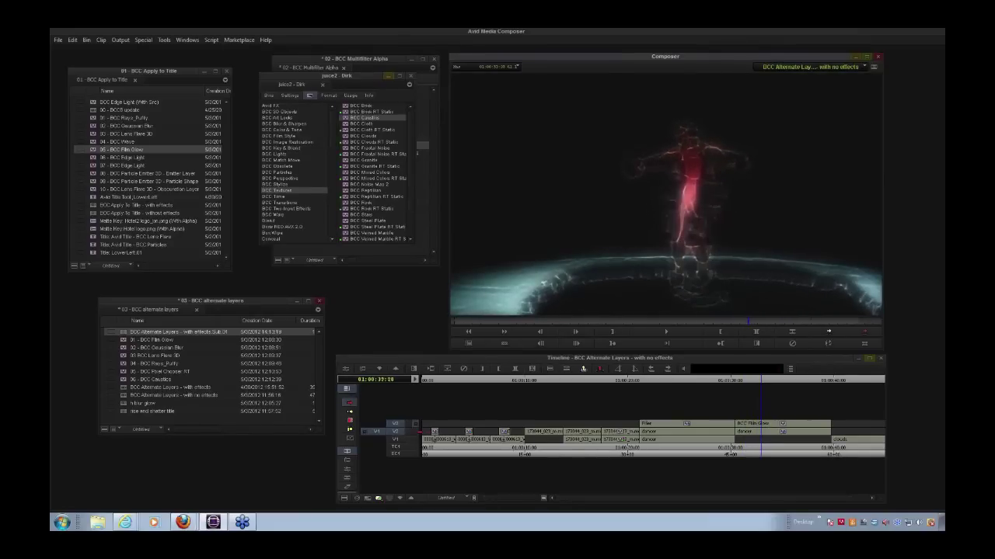
pyautogui.click(421, 437)
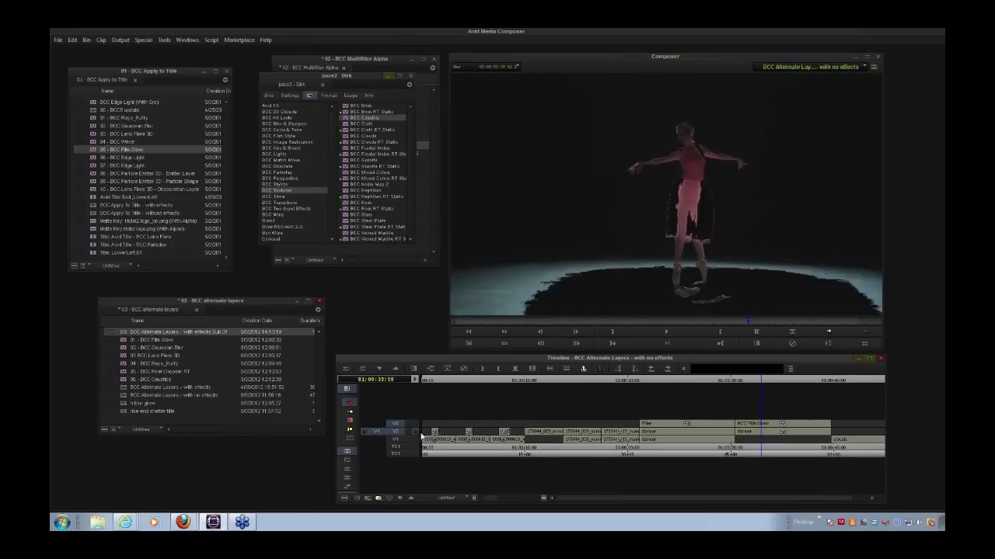
pyautogui.click(379, 499)
pyautogui.moveTo(779, 456)
pyautogui.mouseDown()
pyautogui.moveTo(726, 455)
pyautogui.moveTo(772, 456)
pyautogui.mouseUp()
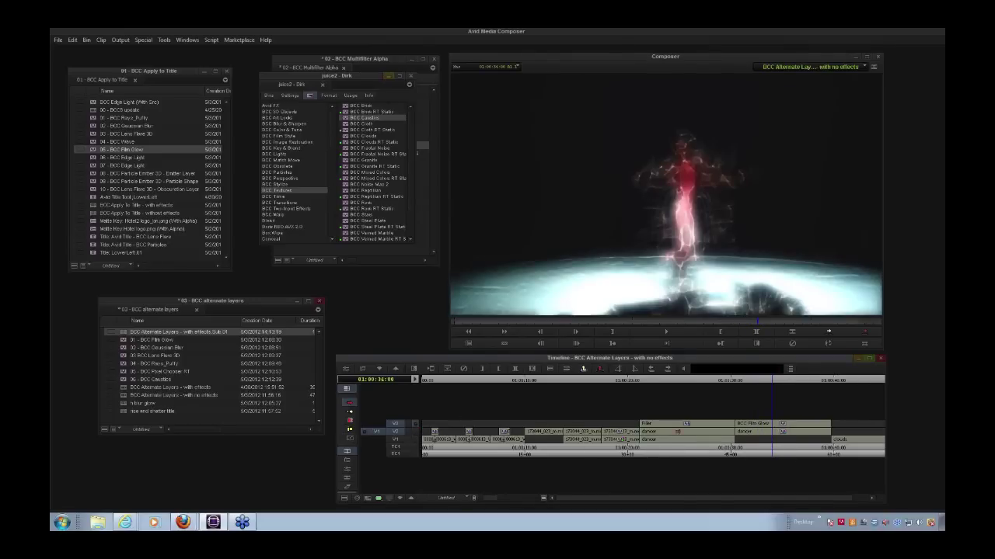
pyautogui.moveTo(770, 456); pyautogui.dragTo(763, 478)
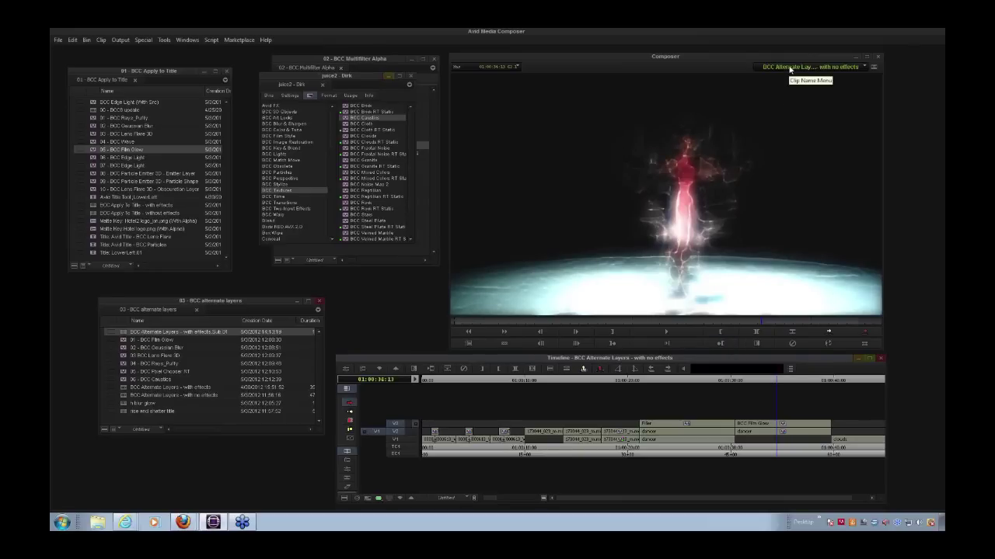
# Load the 00 - BCC8 update sequence and preview the title shattering over the dancer in the BCC Composite section
pyautogui.click(790, 67)
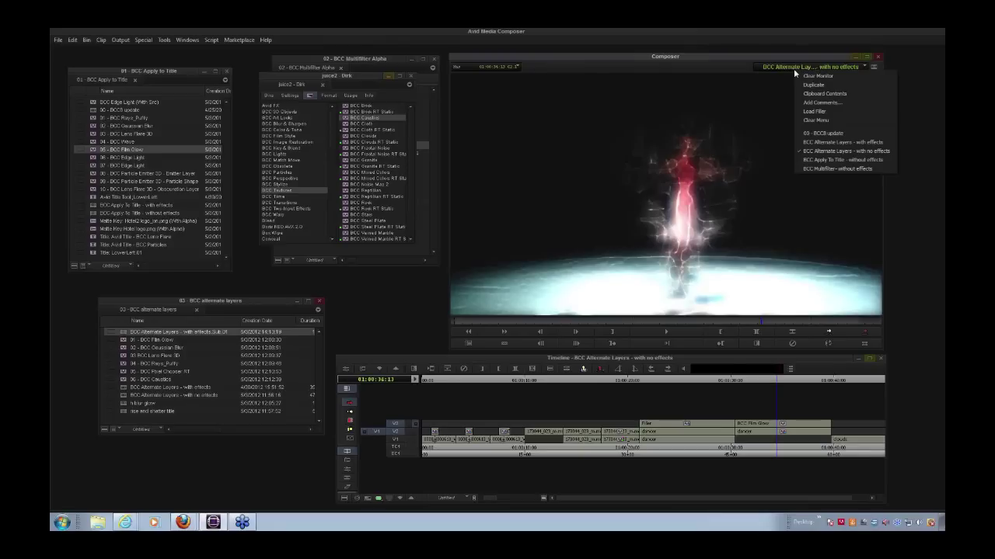
pyautogui.click(823, 133)
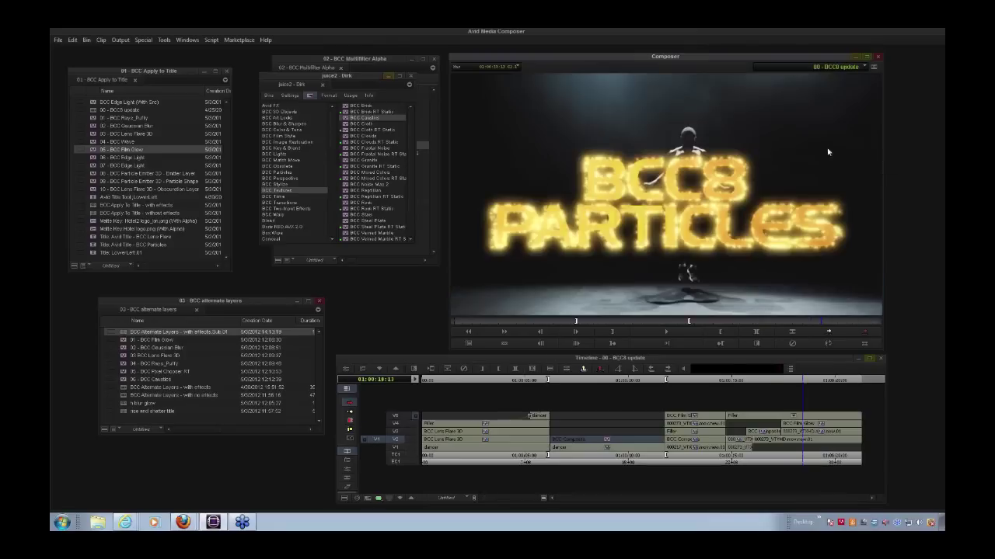
pyautogui.moveTo(648, 465); pyautogui.dragTo(607, 465)
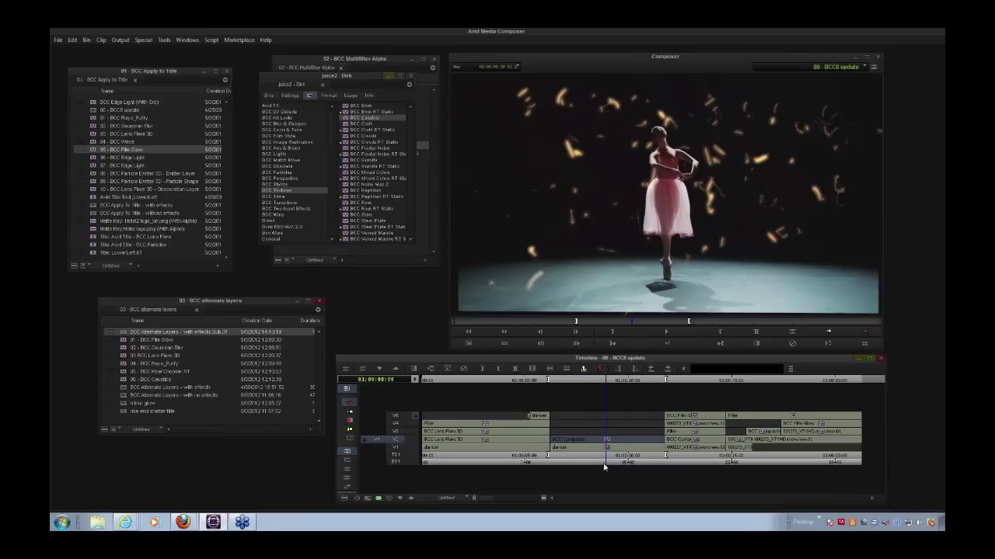
pyautogui.moveTo(604, 467)
pyautogui.mouseDown()
pyautogui.moveTo(582, 464)
pyautogui.moveTo(596, 465)
pyautogui.mouseUp()
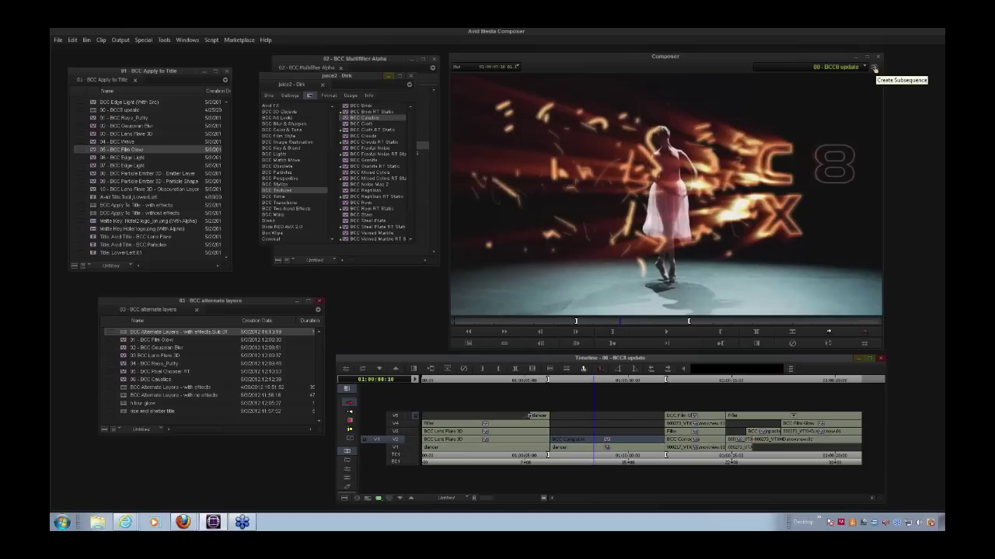
# View the BCC Multifilter - without effects sequence briefly and reload the BCC Alternate Layers - with no effects sequence
pyautogui.click(126, 412)
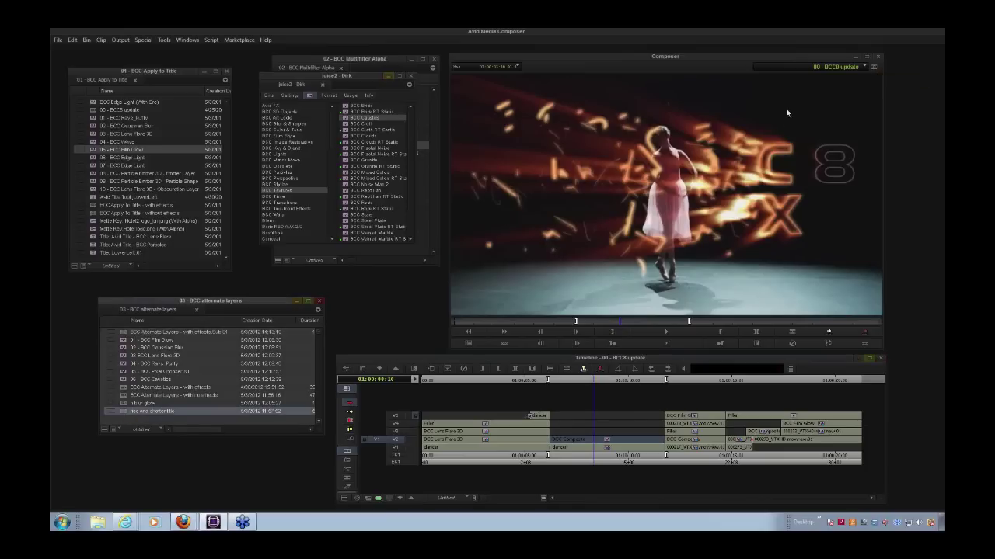
pyautogui.click(819, 70)
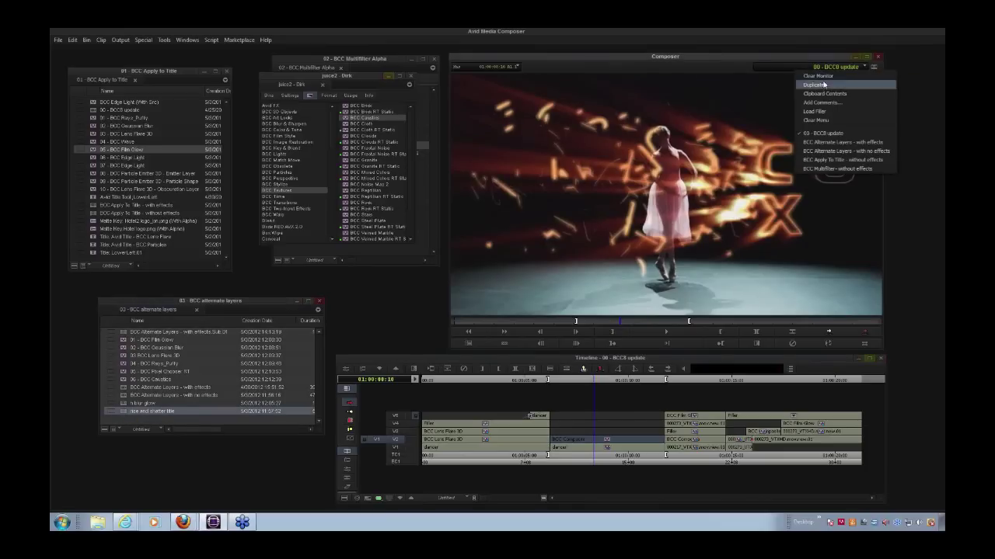
pyautogui.click(816, 169)
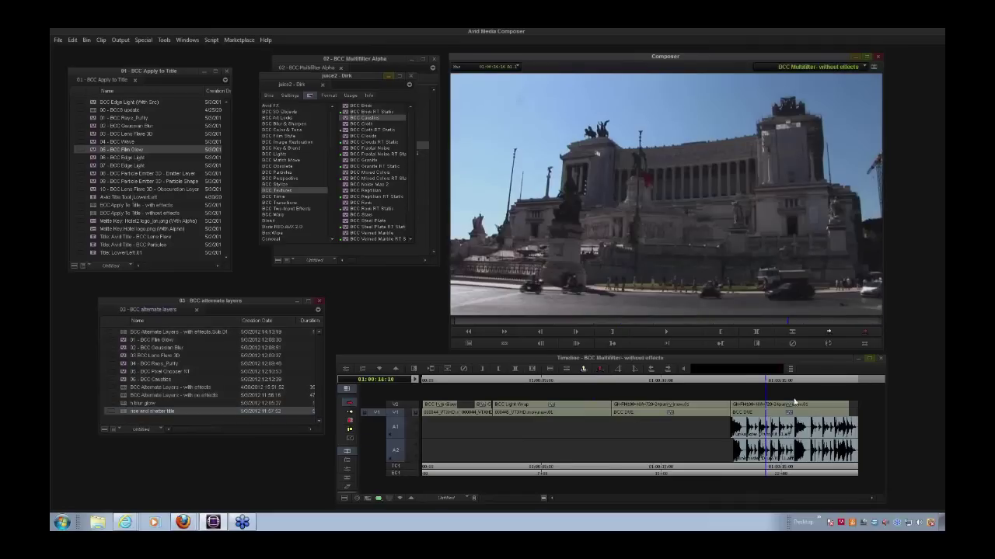
pyautogui.click(815, 67)
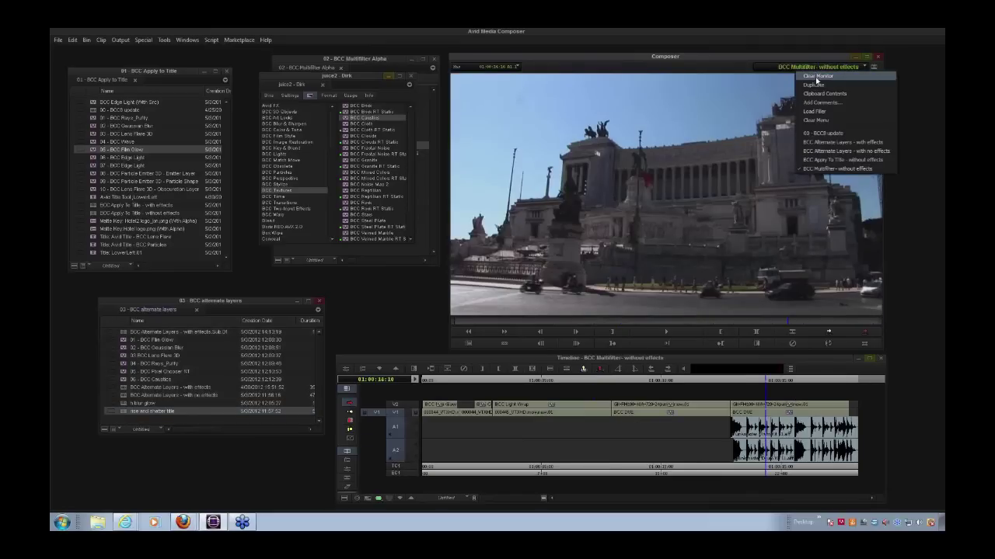
pyautogui.click(821, 152)
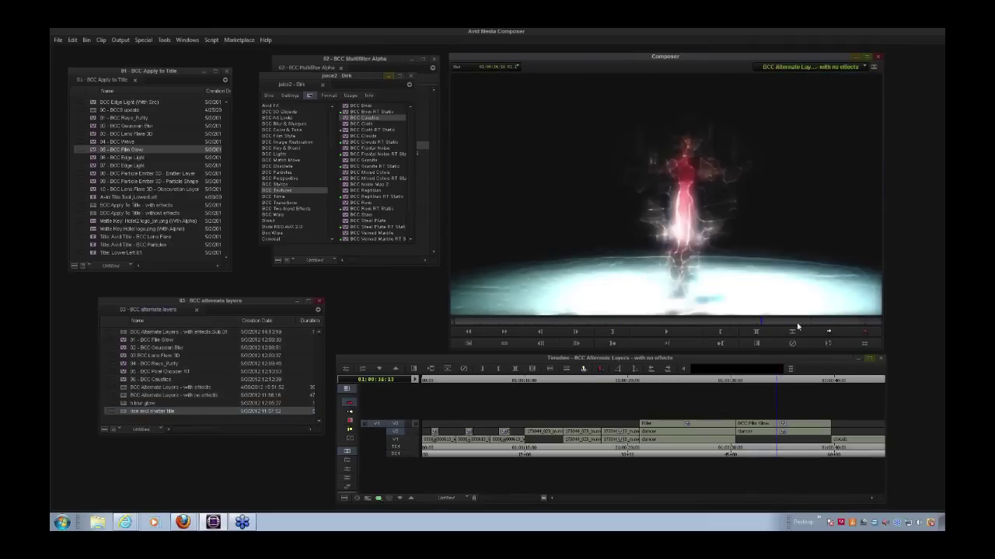
# Place the rise and shatter title from the alternate layers bin on V2 above the clouds clip and preview it
pyautogui.moveTo(836, 460); pyautogui.dragTo(811, 460)
pyautogui.moveTo(117, 413); pyautogui.dragTo(816, 433)
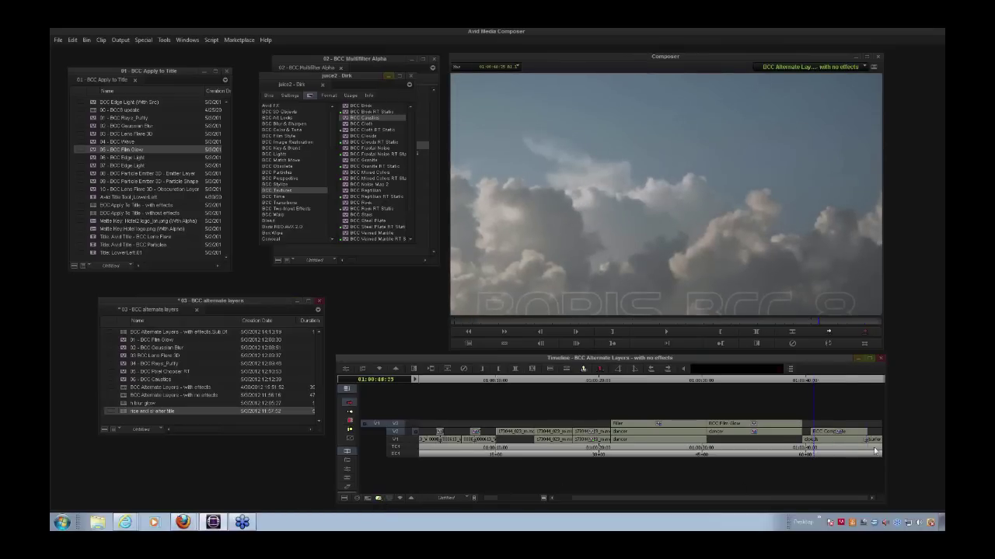
pyautogui.moveTo(814, 459)
pyautogui.mouseDown()
pyautogui.moveTo(848, 453)
pyautogui.moveTo(824, 451)
pyautogui.moveTo(840, 448)
pyautogui.moveTo(822, 449)
pyautogui.moveTo(834, 448)
pyautogui.moveTo(826, 442)
pyautogui.mouseUp()
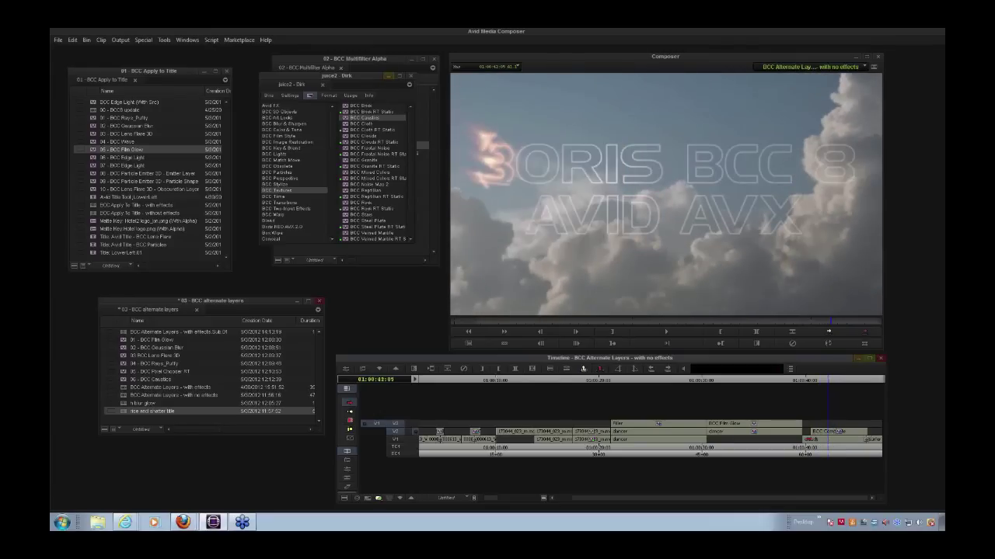